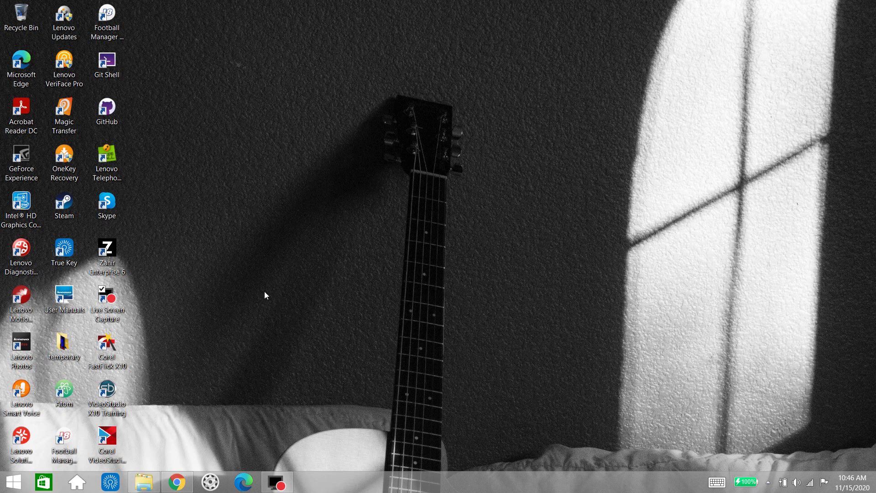
# Launch Zahir Enterprise 6 from its desktop shortcut and wait for the start screen
pyautogui.doubleClick(109, 254)
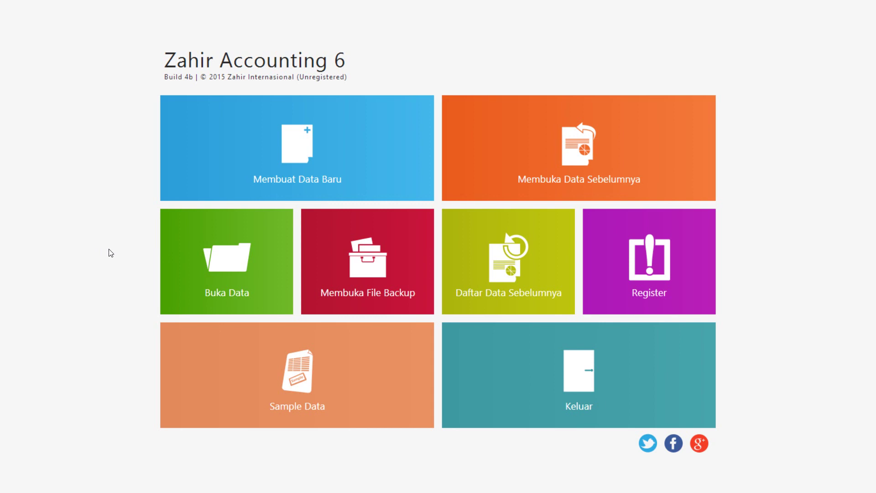
# Open the PT. ADE LIANA 1.gdb company data file and dismiss the password notice
pyautogui.click(235, 258)
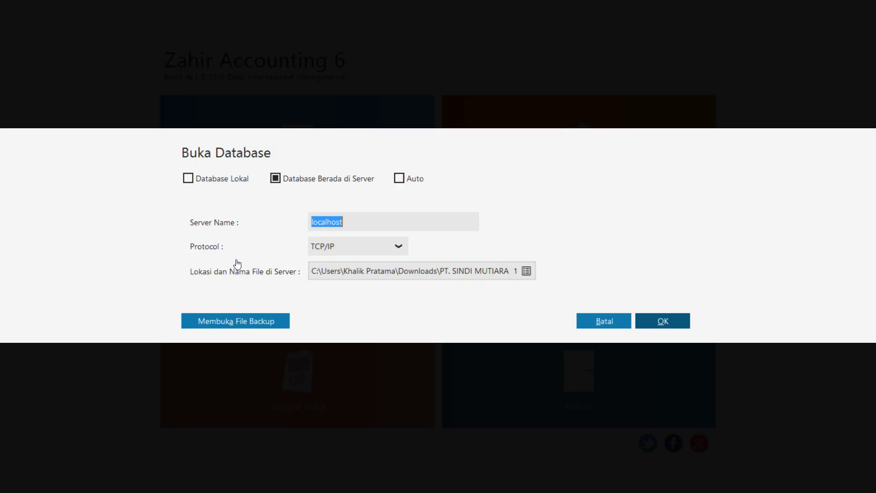
pyautogui.click(527, 270)
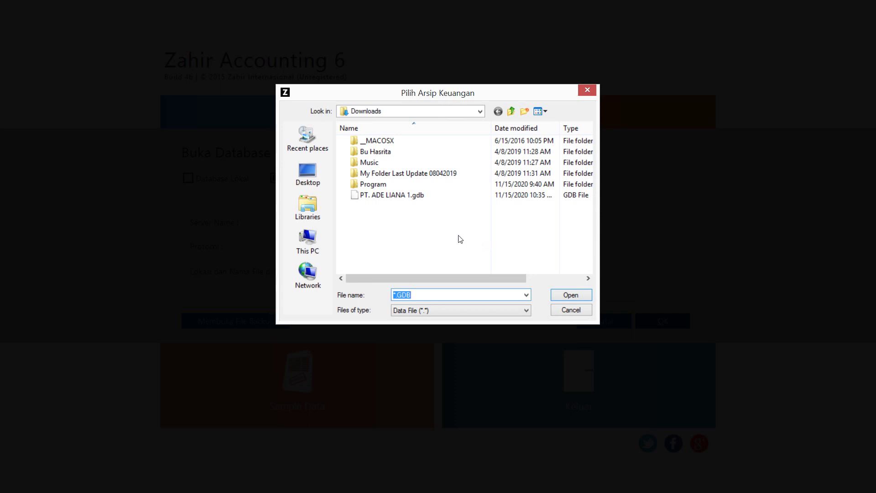
pyautogui.click(411, 195)
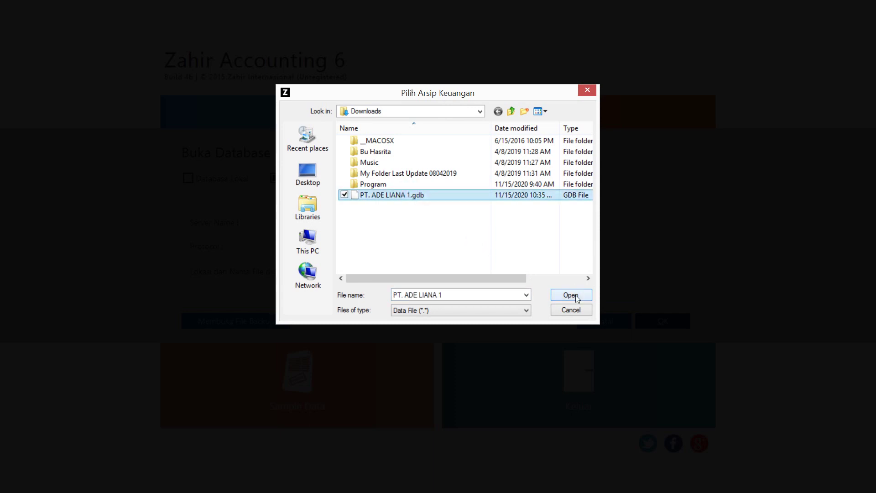
pyautogui.click(571, 295)
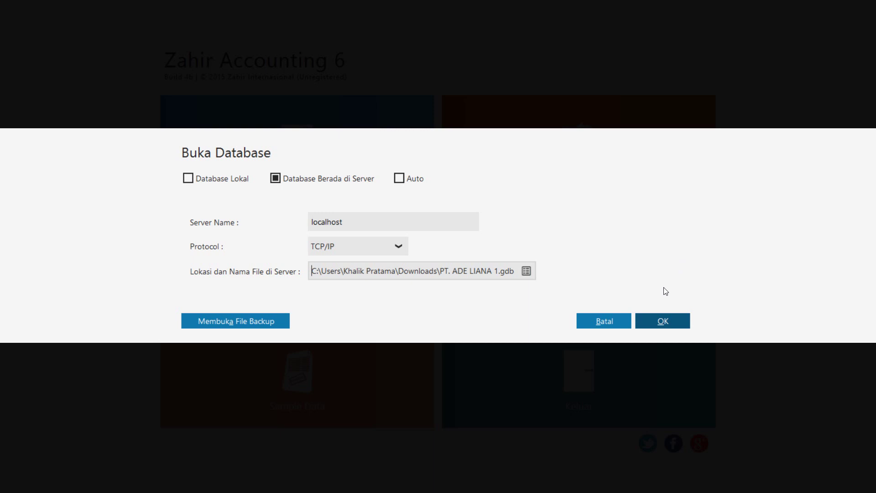
pyautogui.click(651, 319)
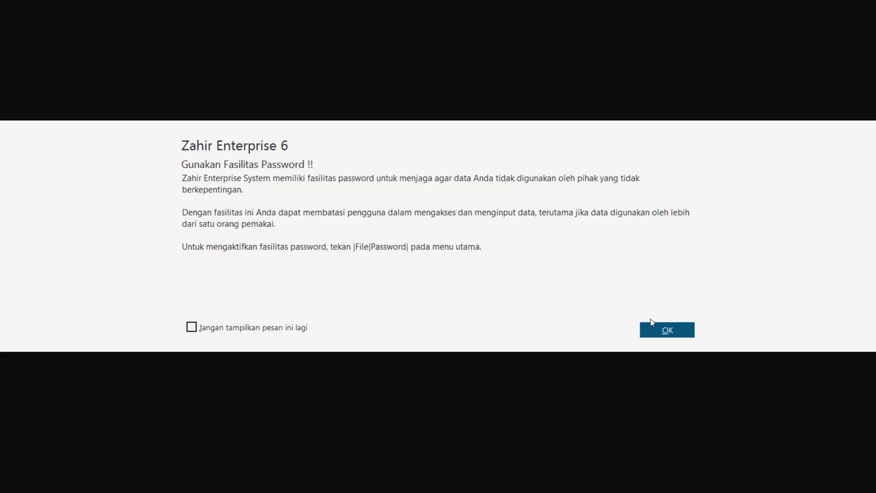
pyautogui.click(656, 328)
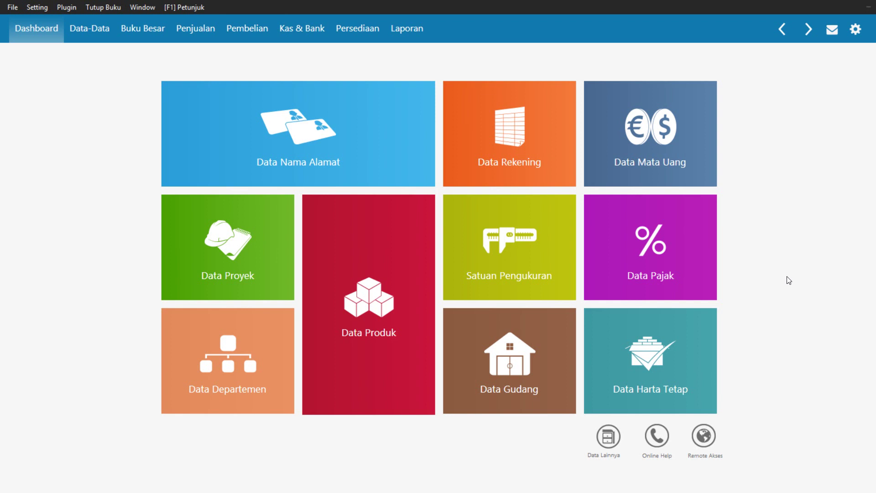
# Review the opening receivable (Piutang) and payable (Hutang) balances under Setting > Saldo Awal
pyautogui.click(42, 9)
pyautogui.moveTo(91, 54)
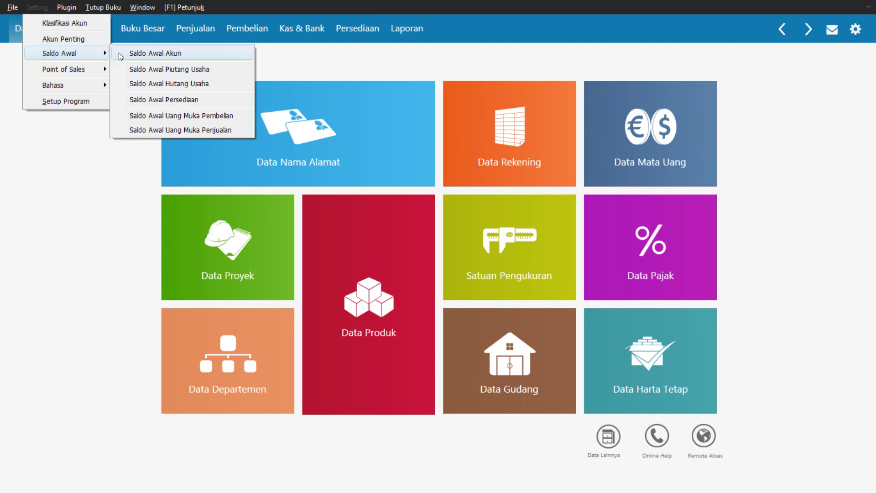
pyautogui.click(154, 70)
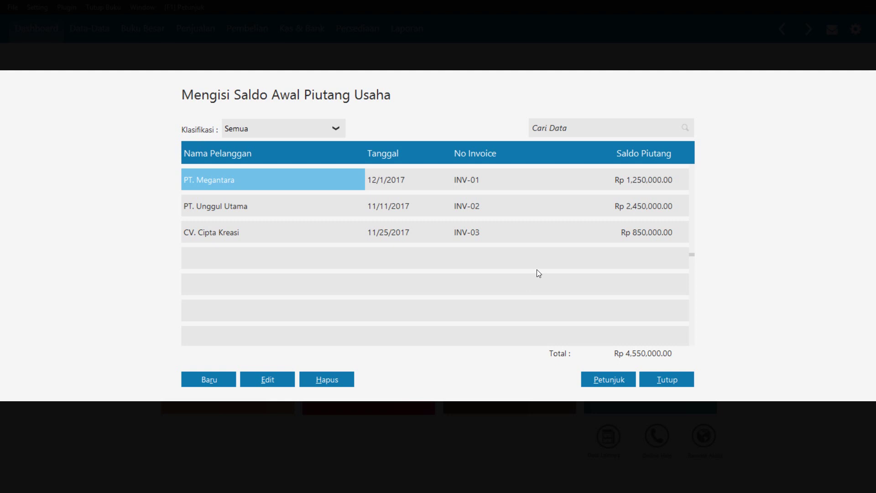
pyautogui.click(664, 379)
pyautogui.click(37, 8)
pyautogui.moveTo(59, 53)
pyautogui.click(152, 84)
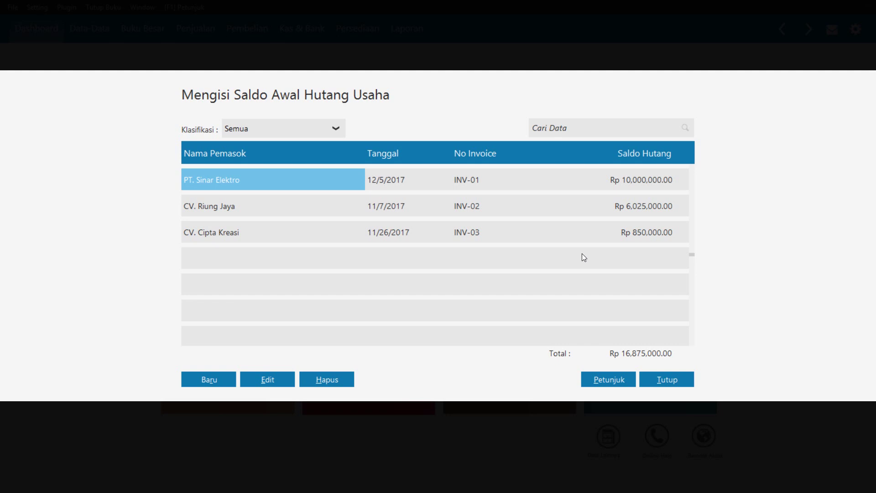
pyautogui.click(661, 376)
# Review opening inventory and recalculate ending stock: seven items worth Rp 13,815,000.00
pyautogui.click(36, 8)
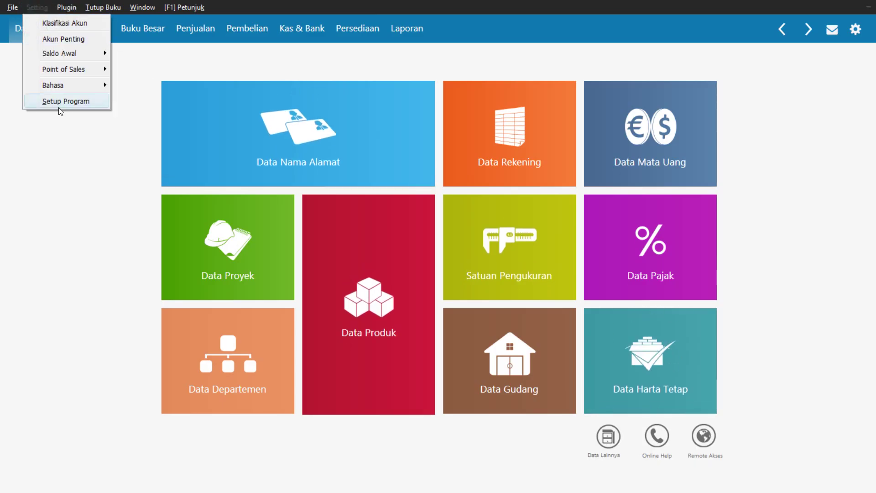
pyautogui.click(52, 53)
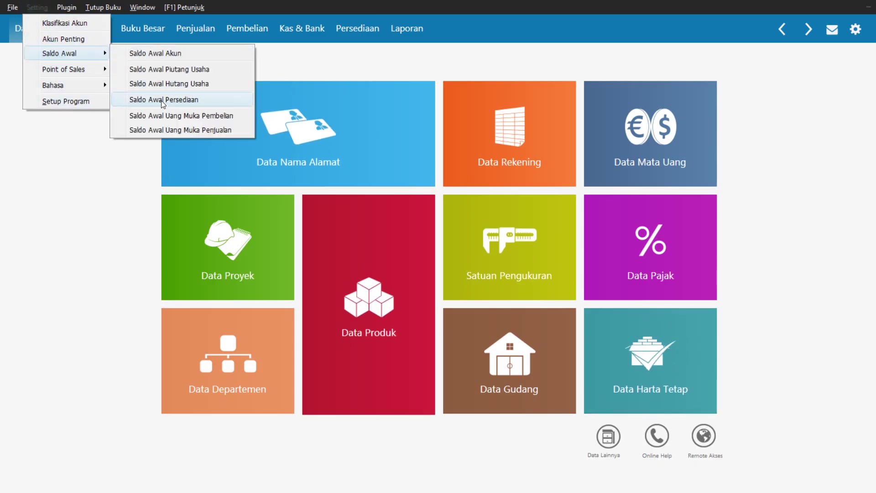
pyautogui.click(162, 102)
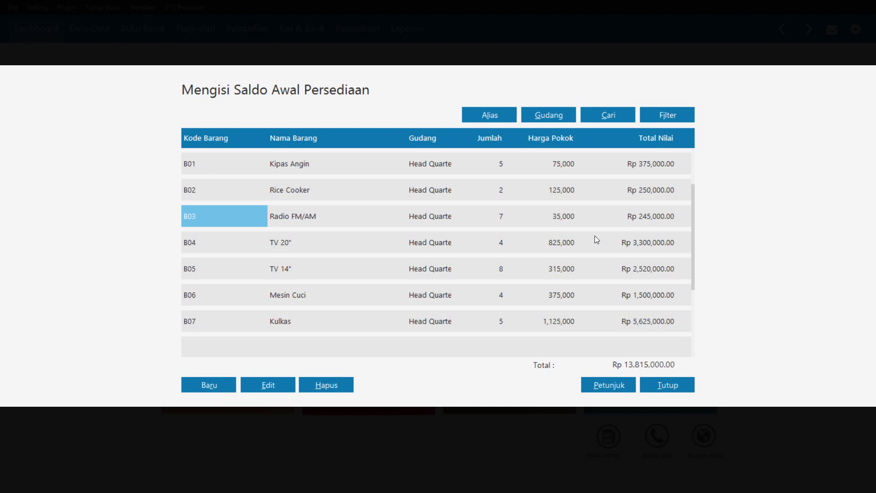
pyautogui.click(682, 379)
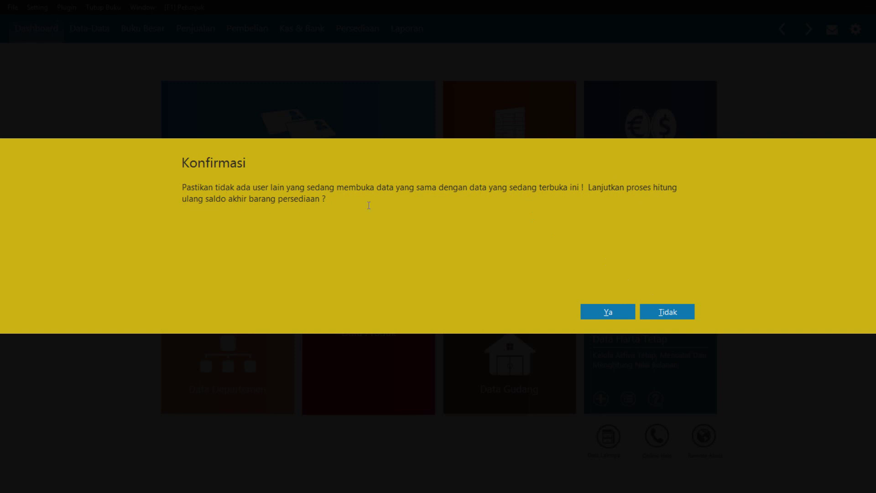
pyautogui.click(609, 309)
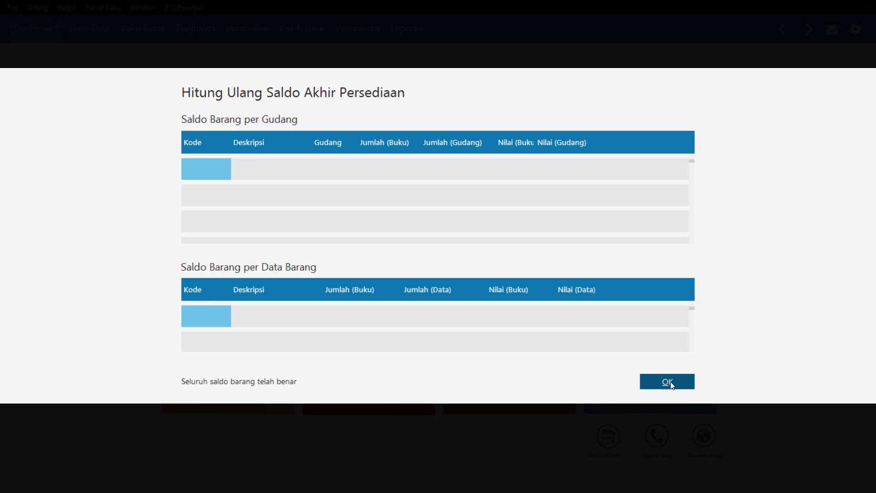
pyautogui.click(643, 381)
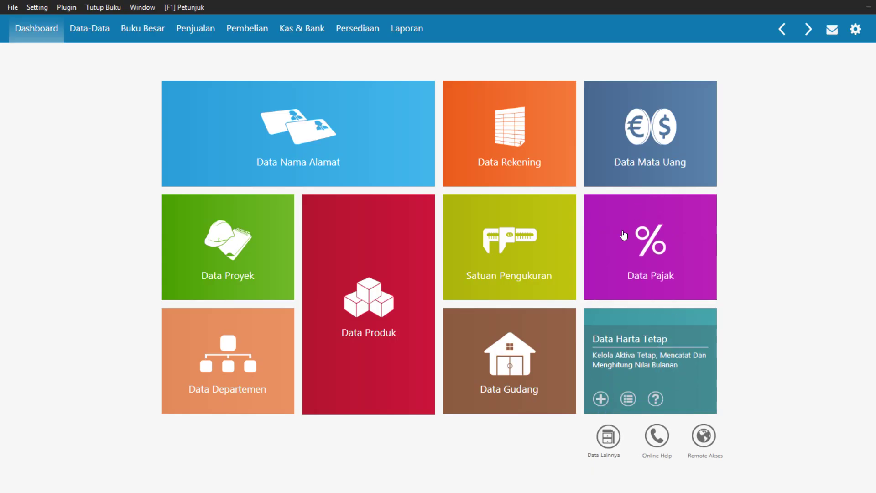
# Generate and scroll the January 2018 Neraca Standar report (Total Harta 162,165,000.00), then return to Data-Data
pyautogui.click(423, 29)
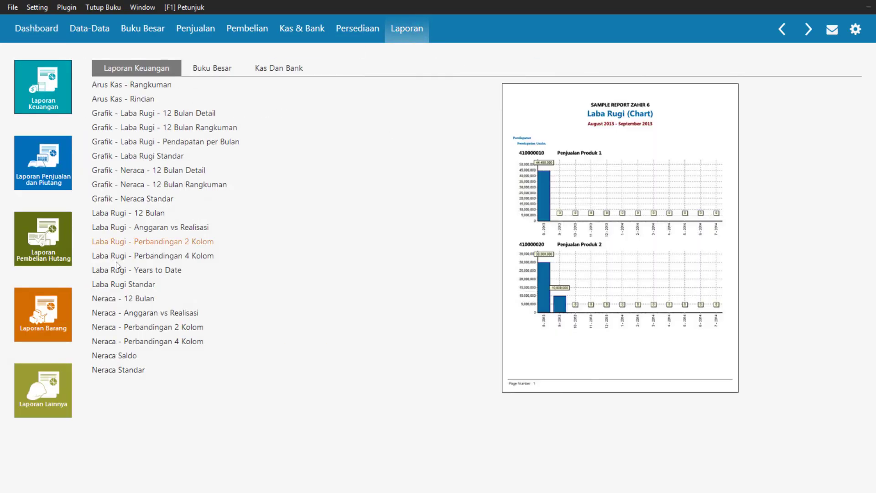
pyautogui.click(120, 372)
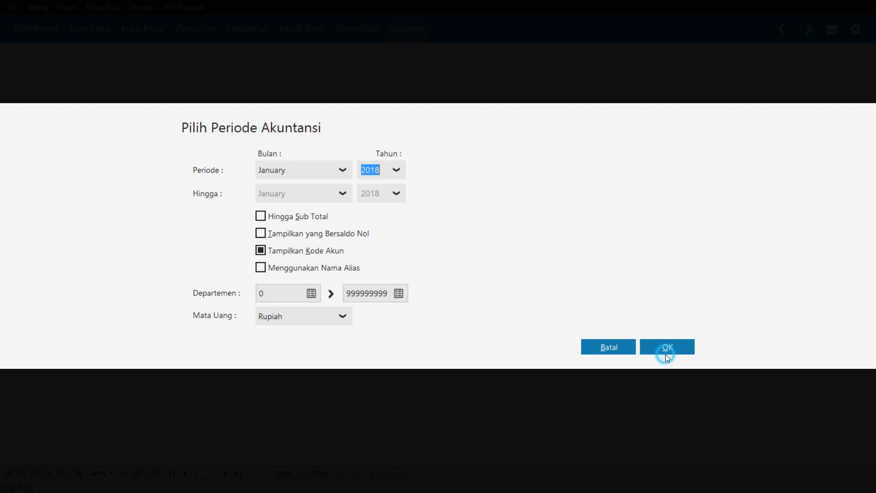
pyautogui.click(666, 353)
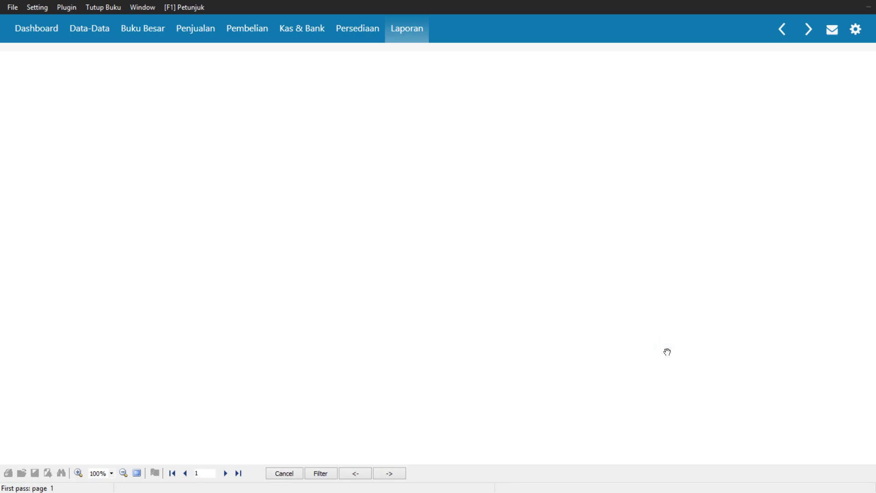
pyautogui.scroll(-3, 622, 319)
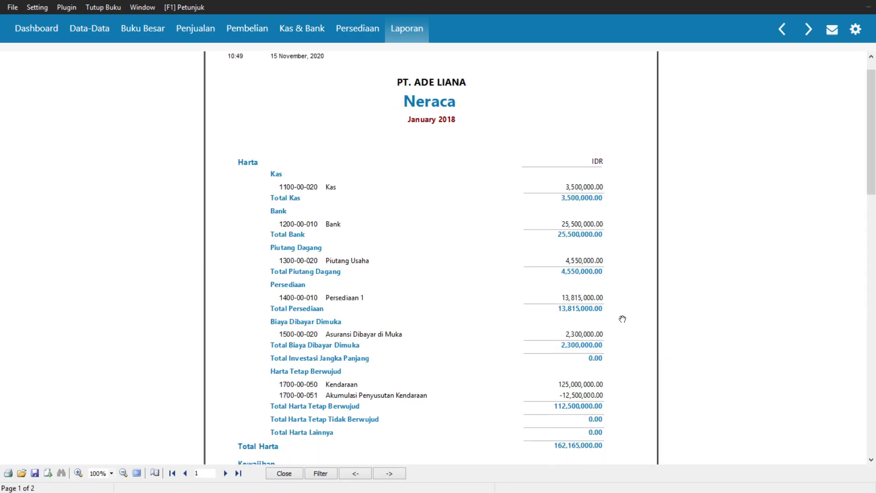
pyautogui.scroll(-3, 623, 319)
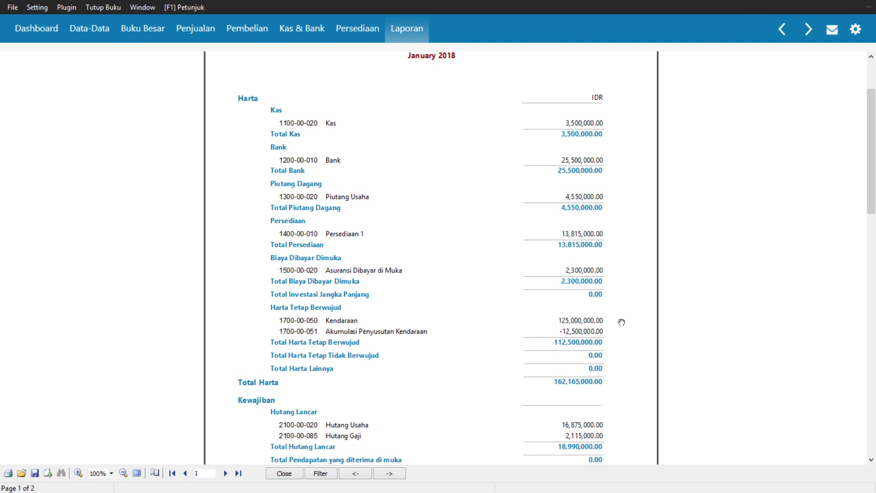
pyautogui.click(84, 37)
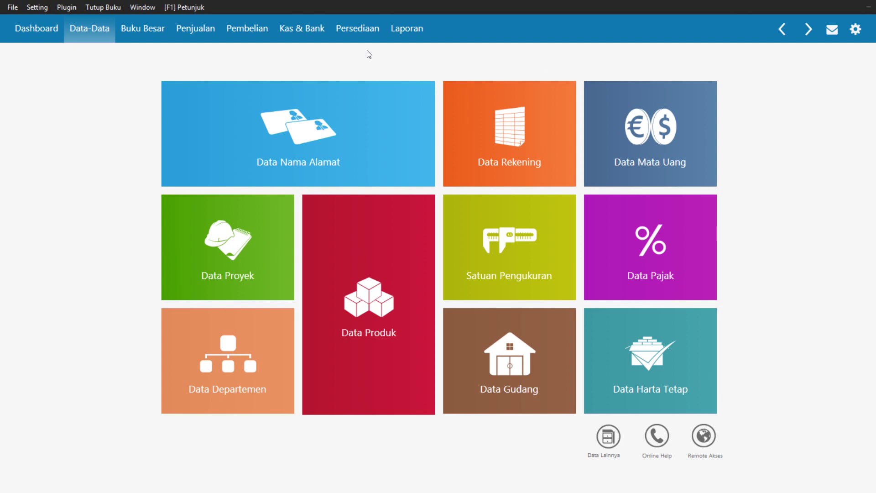
# Create a new Kas Keluar entry from Kas & Bank, defaulting to Bank with cheque CD000001
pyautogui.click(298, 40)
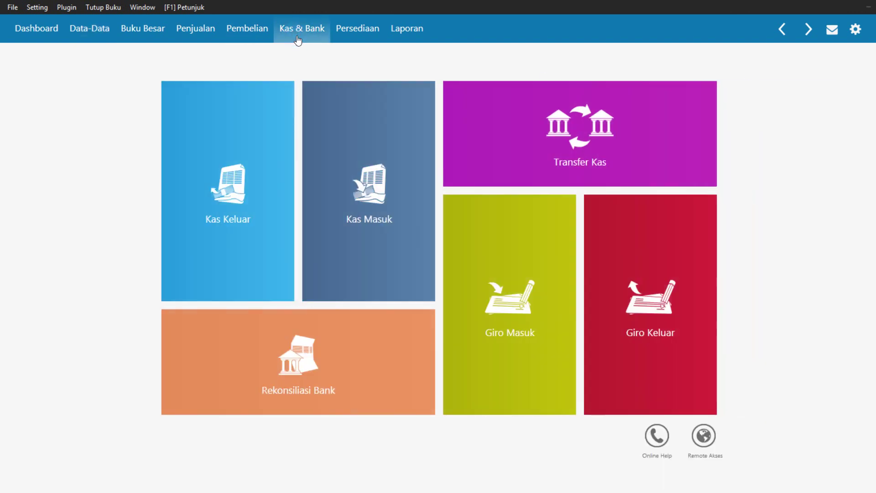
pyautogui.moveTo(233, 219)
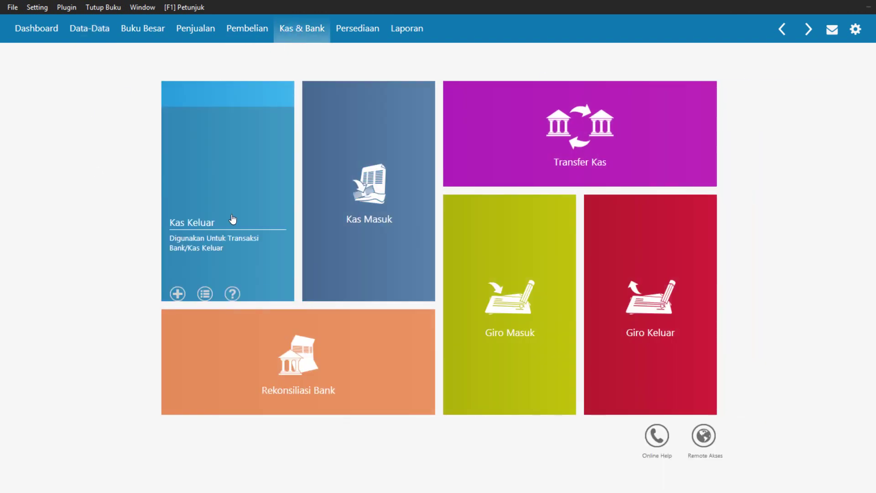
pyautogui.click(226, 192)
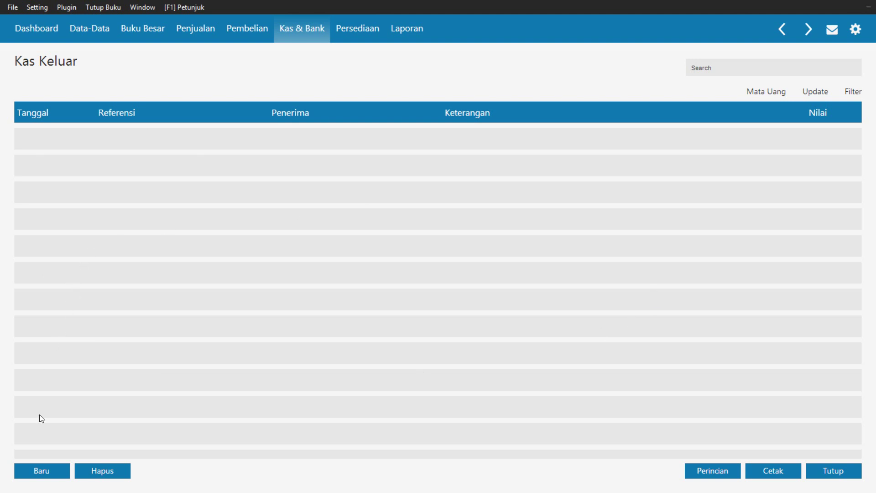
pyautogui.click(43, 473)
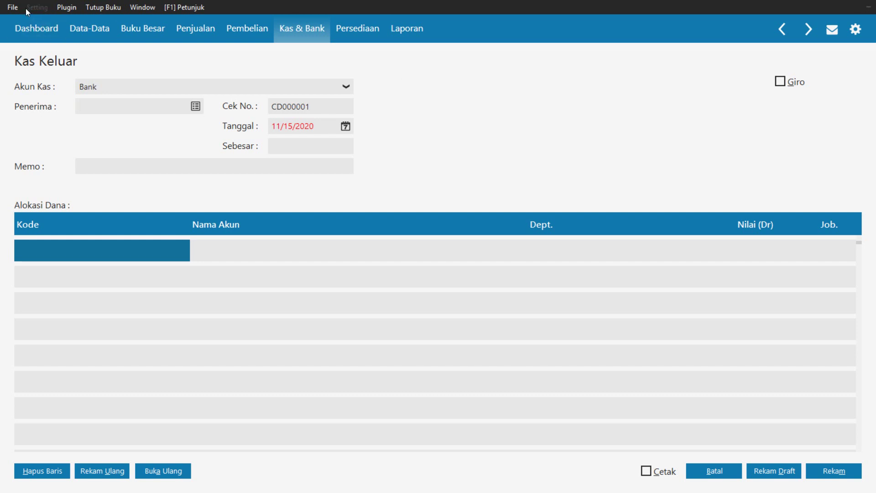
# Open the Informasi Perusahaan wizard from the File menu, then cancel it with Batal
pyautogui.click(12, 7)
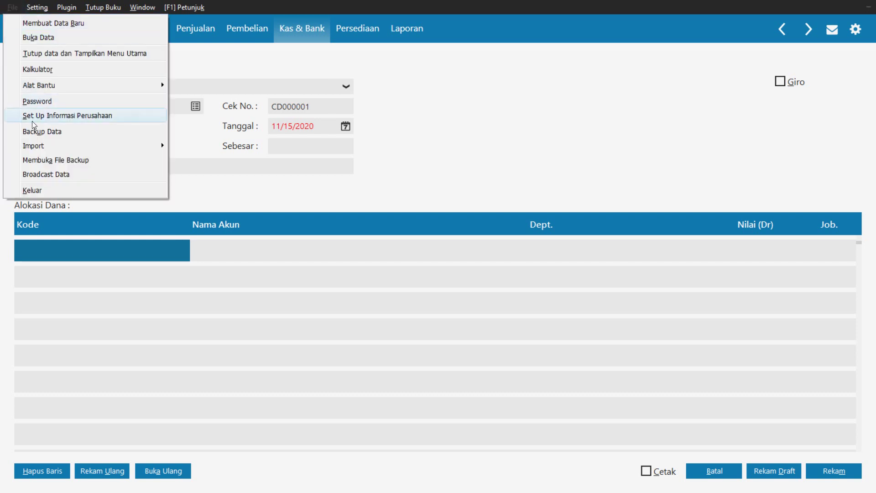
pyautogui.click(32, 117)
pyautogui.click(608, 380)
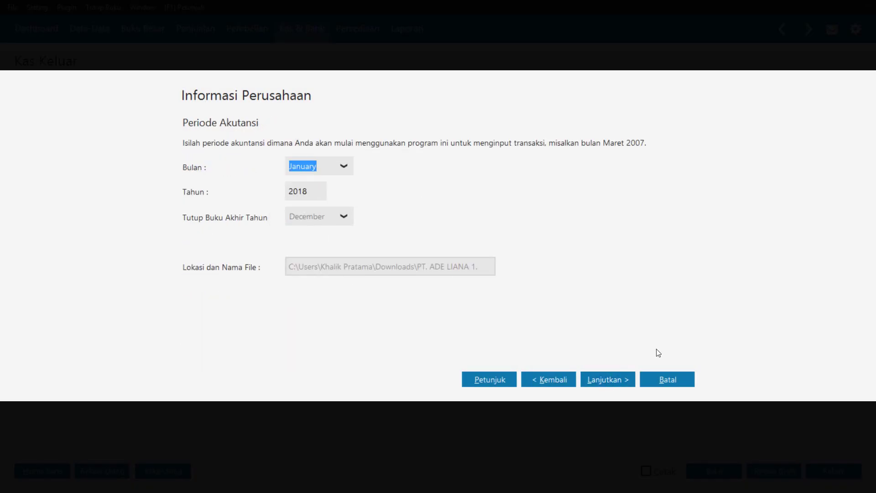
pyautogui.click(677, 386)
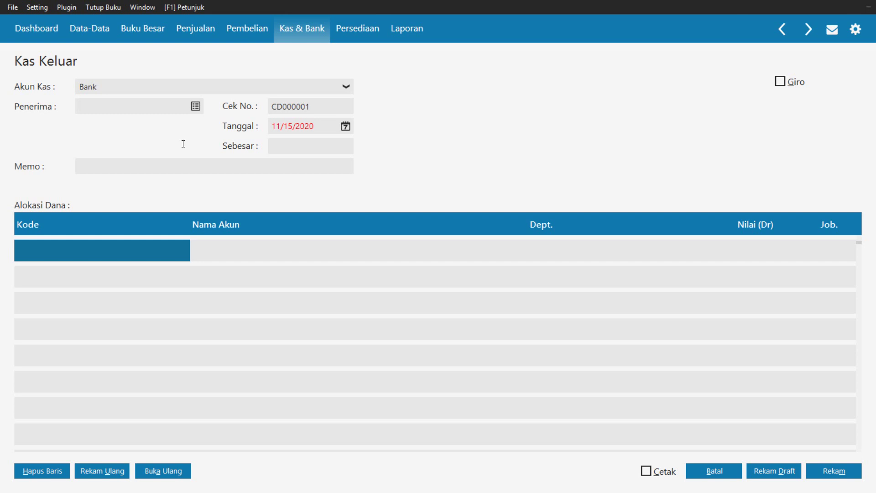
# Change the cash account to Kas and set CV. Tri Megah as the payee
pyautogui.click(194, 84)
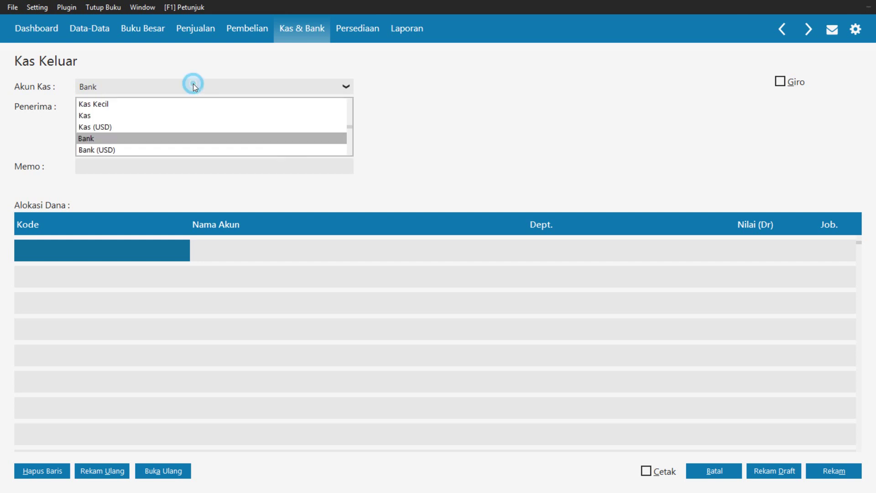
pyautogui.click(181, 115)
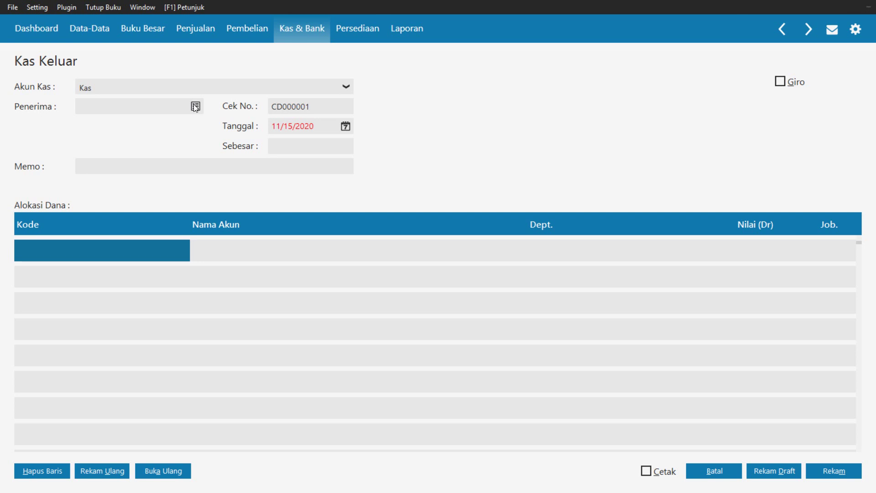
pyautogui.click(194, 106)
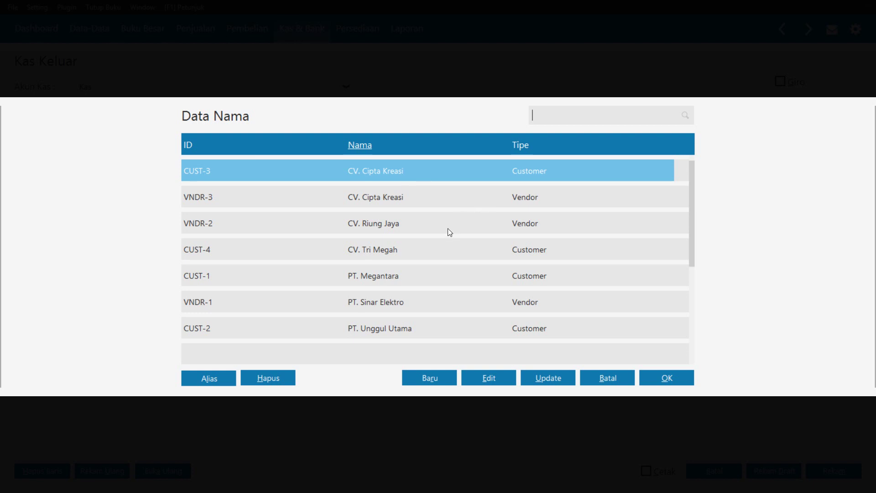
pyautogui.click(416, 252)
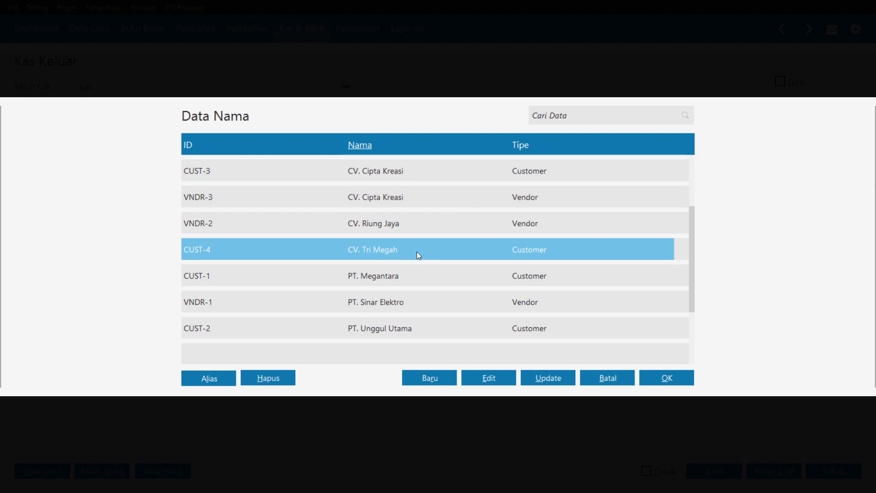
pyautogui.click(670, 377)
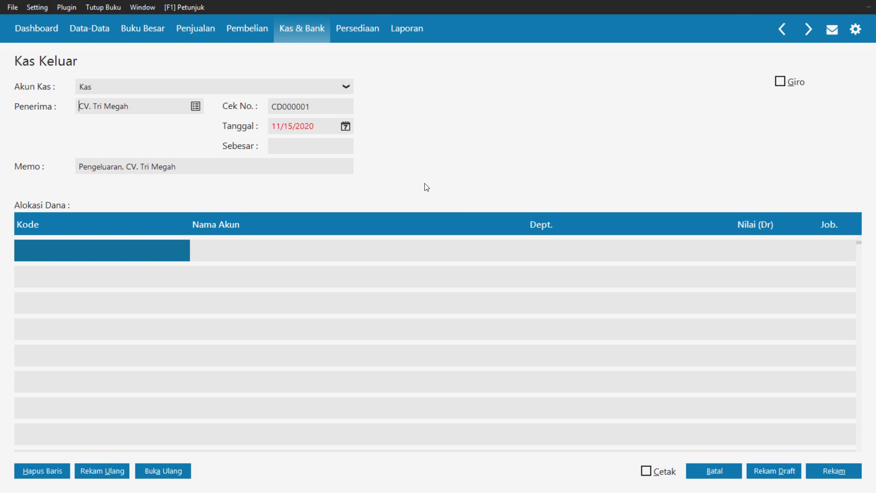
pyautogui.click(334, 109)
pyautogui.click(333, 110)
# Reopen the names list, abandon a new name record, and keep CV. Tri Megah as payee
pyautogui.click(195, 107)
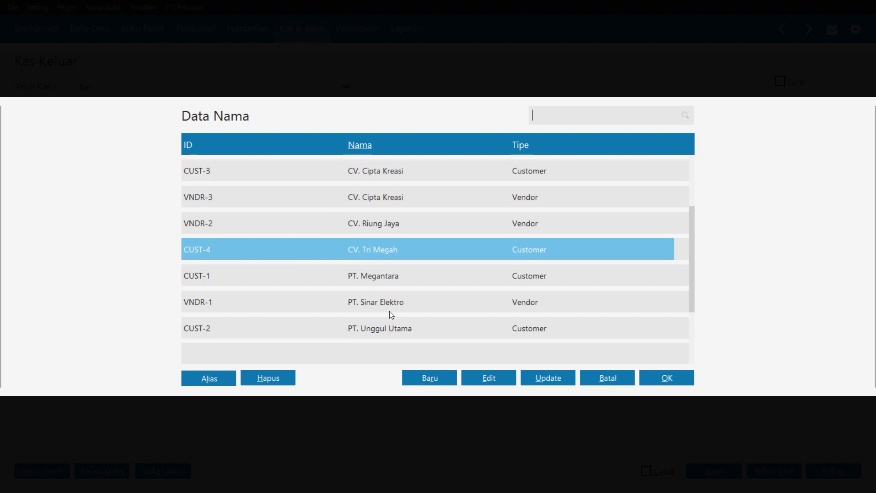
pyautogui.click(422, 381)
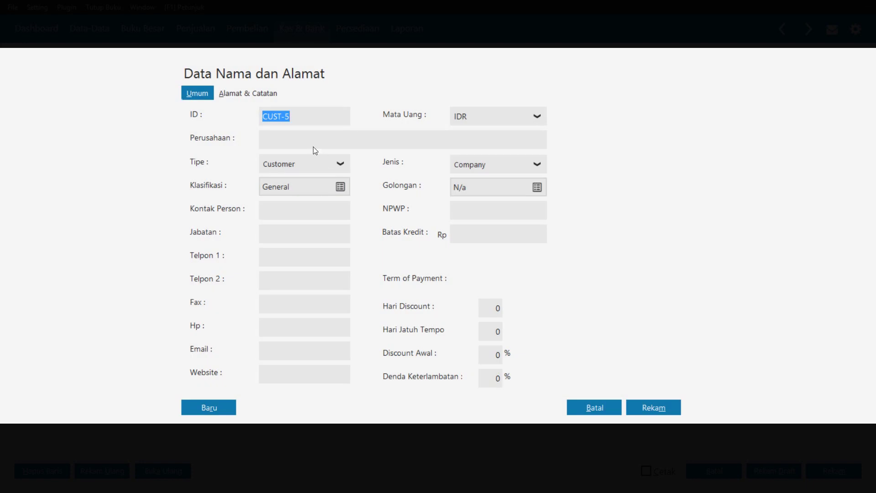
pyautogui.click(305, 140)
pyautogui.click(588, 409)
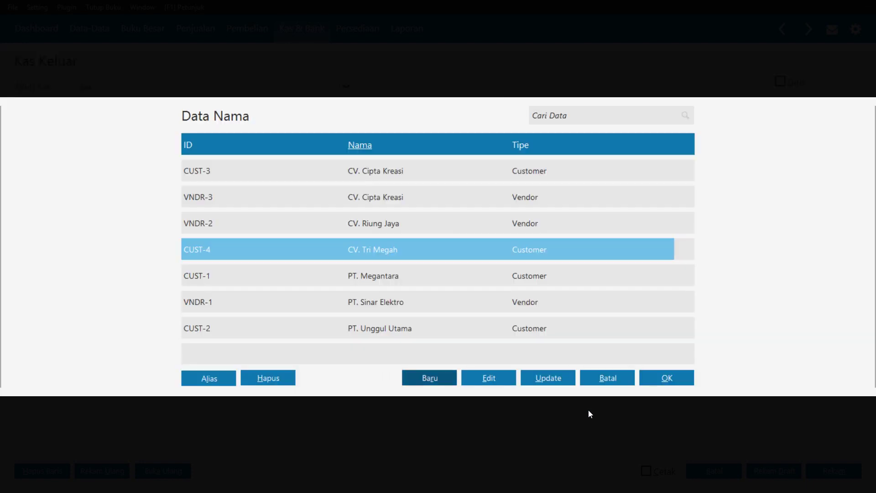
pyautogui.click(610, 377)
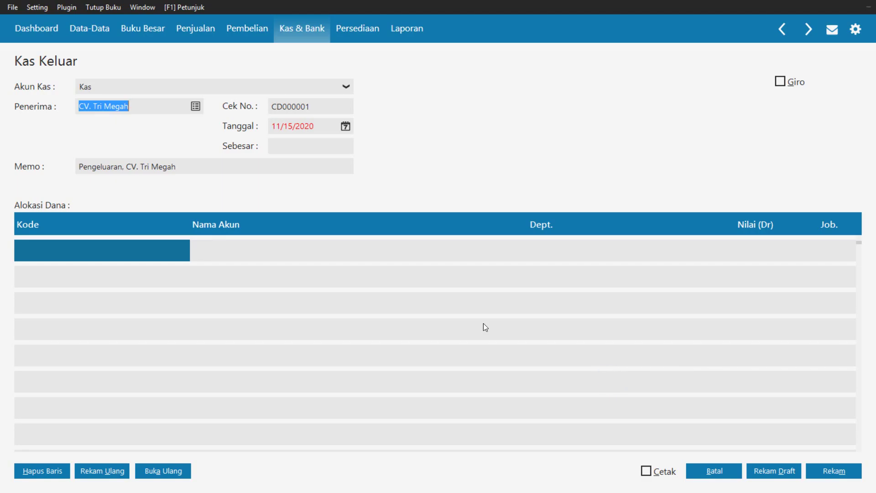
pyautogui.click(315, 111)
pyautogui.click(318, 111)
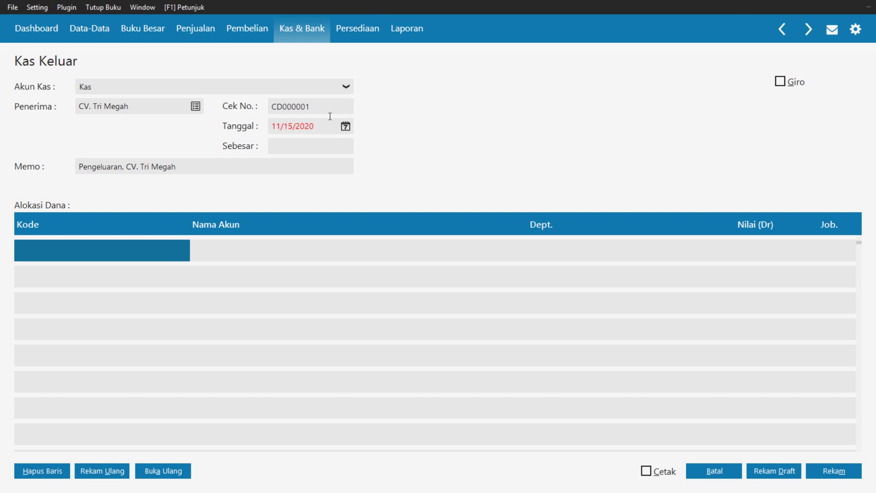
# Change the Tanggal from 11/15/2020 to 3 January 2018 using the calendar
pyautogui.click(346, 130)
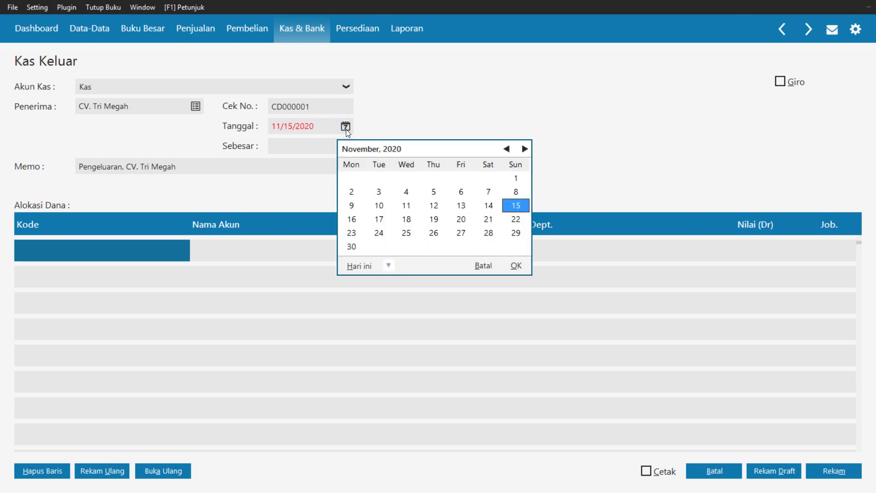
pyautogui.doubleClick(508, 149)
pyautogui.tripleClick(508, 149)
pyautogui.tripleClick(508, 149)
pyautogui.doubleClick(508, 149)
pyautogui.doubleClick(508, 149)
pyautogui.tripleClick(509, 149)
pyautogui.doubleClick(508, 149)
pyautogui.tripleClick(509, 150)
pyautogui.doubleClick(508, 149)
pyautogui.tripleClick(509, 149)
pyautogui.tripleClick(508, 149)
pyautogui.doubleClick(509, 149)
pyautogui.tripleClick(509, 149)
pyautogui.doubleClick(508, 149)
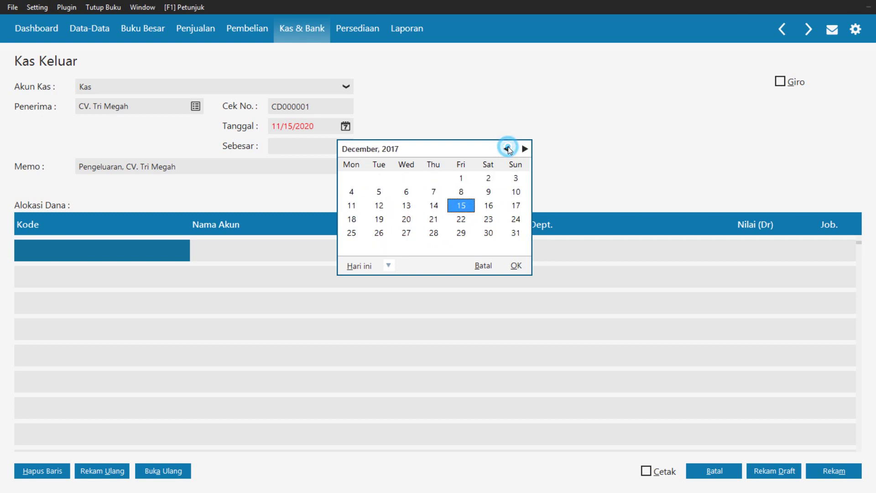
pyautogui.click(524, 149)
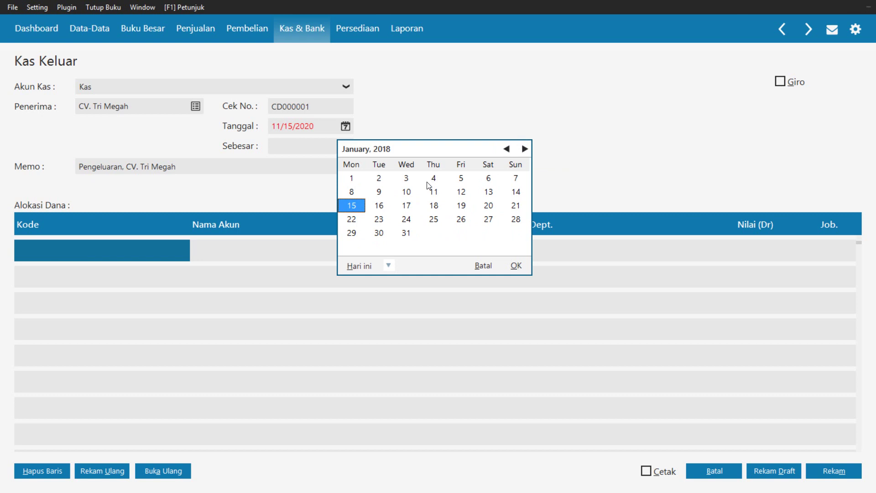
pyautogui.click(406, 178)
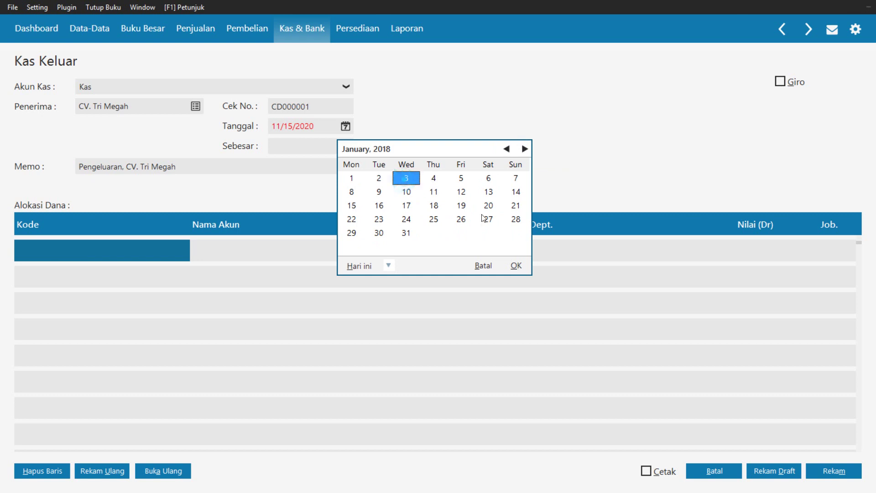
pyautogui.click(516, 266)
pyautogui.click(403, 142)
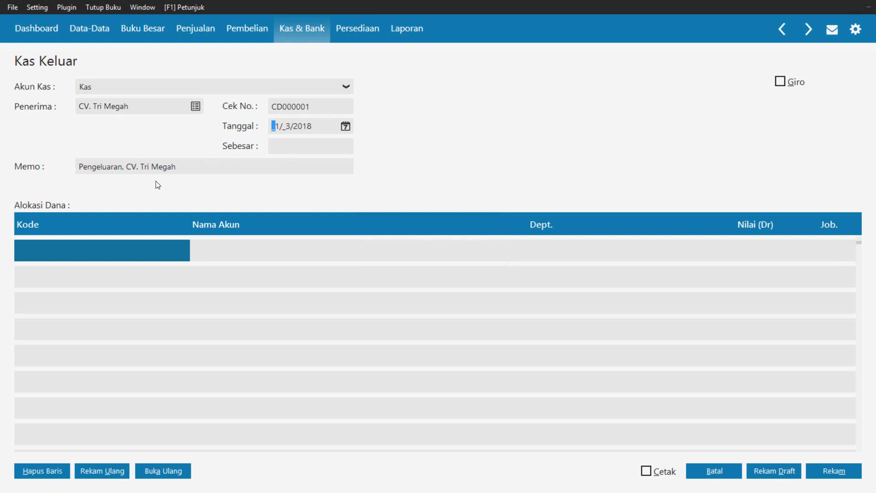
# Replace the auto-filled memo with 'Pembayaran pemasangan iklam di radio melalui kas'
pyautogui.click(192, 174)
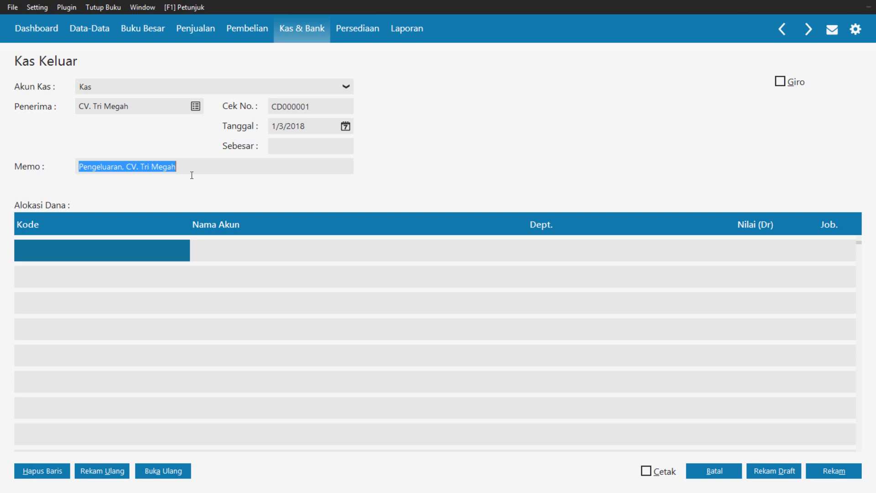
pyautogui.write('embayaran ')
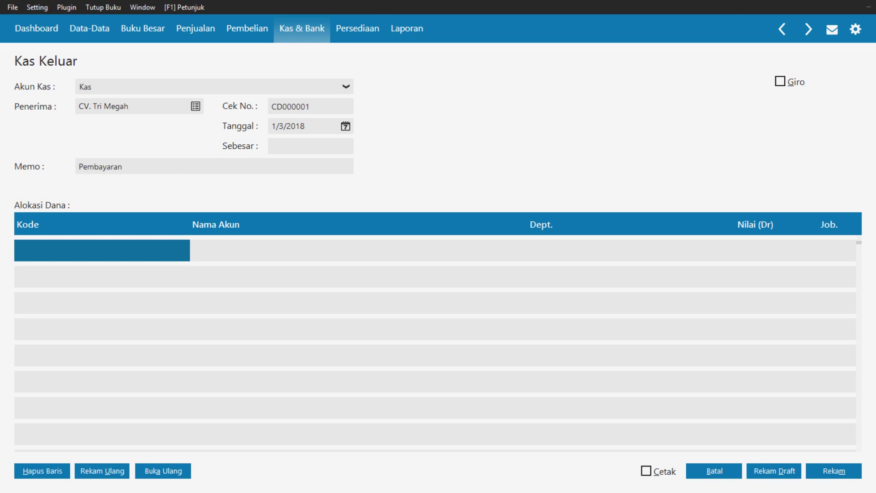
pyautogui.write('pemasangan iklam di radio')
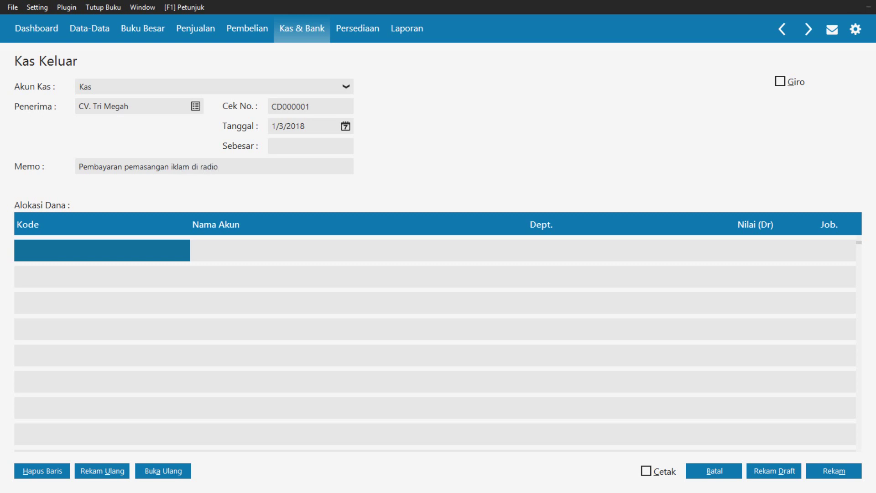
pyautogui.write(' melalui kas')
# Set the first Alokasi Dana line to account 610000050 Promosi dan Iklan from Daftar Akun
pyautogui.click(34, 251)
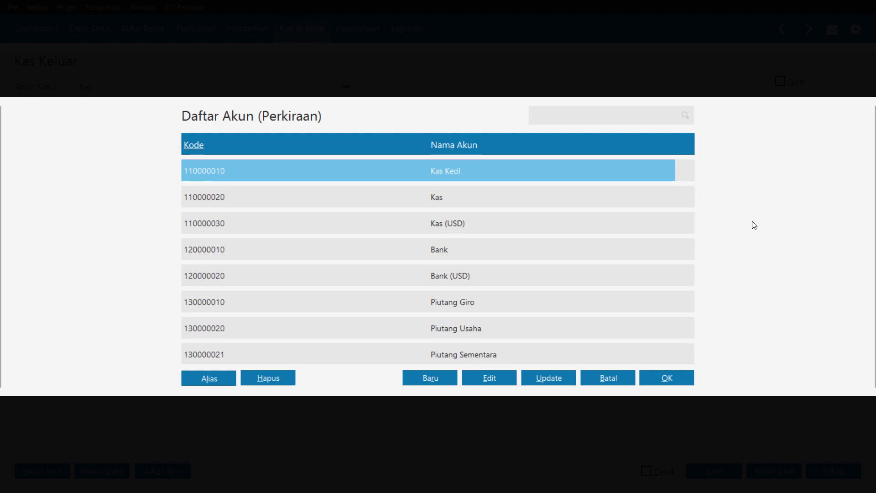
pyautogui.moveTo(691, 172); pyautogui.dragTo(693, 220)
pyautogui.scroll(-5, 513, 266)
pyautogui.scroll(-10, 513, 267)
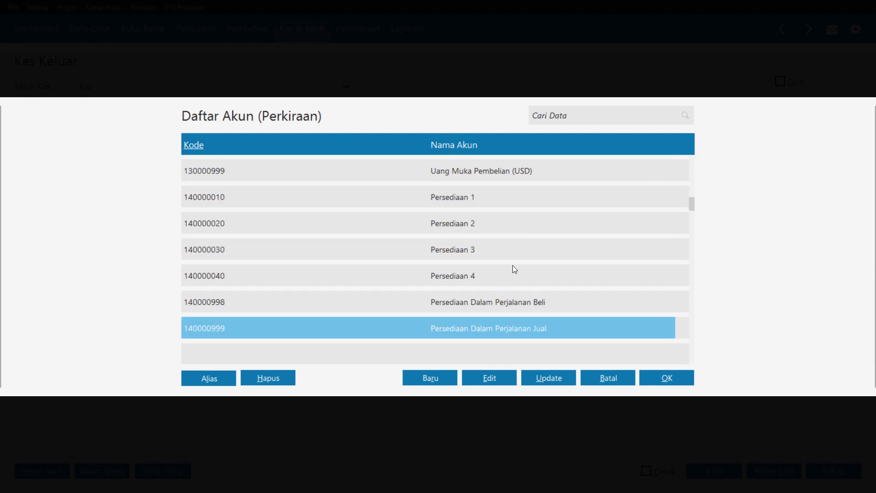
pyautogui.scroll(-13, 514, 269)
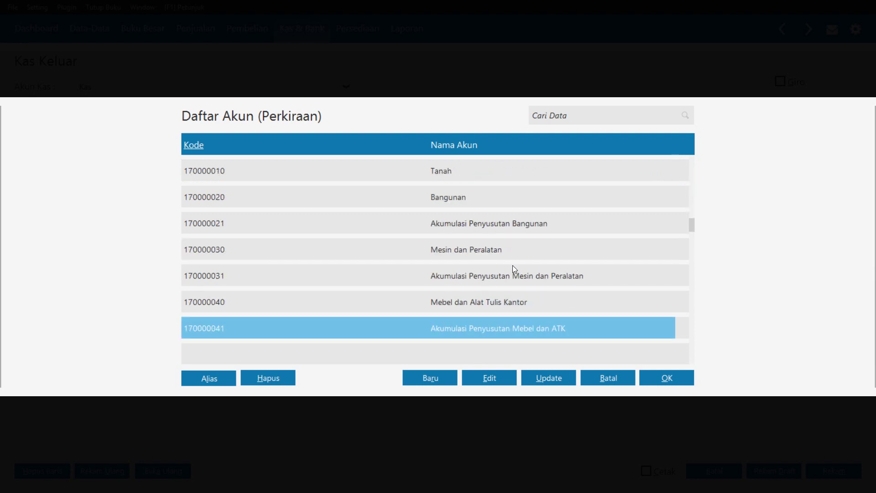
pyautogui.scroll(-20, 513, 265)
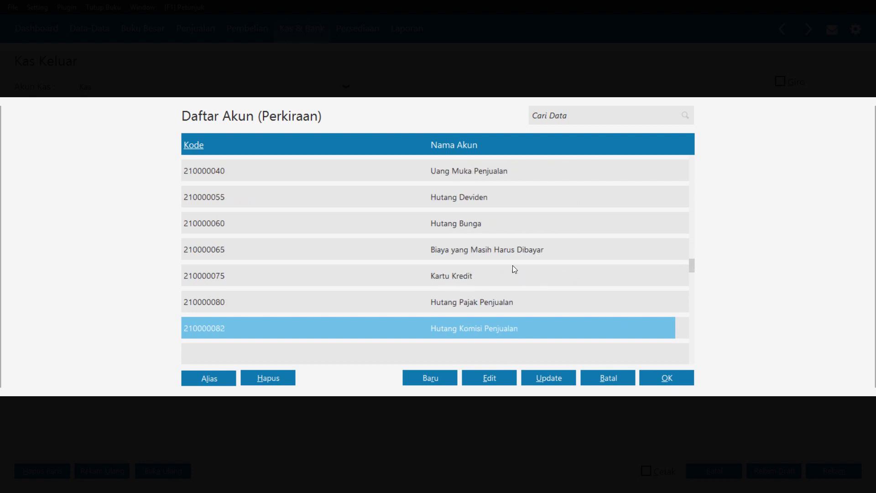
pyautogui.scroll(-11, 513, 264)
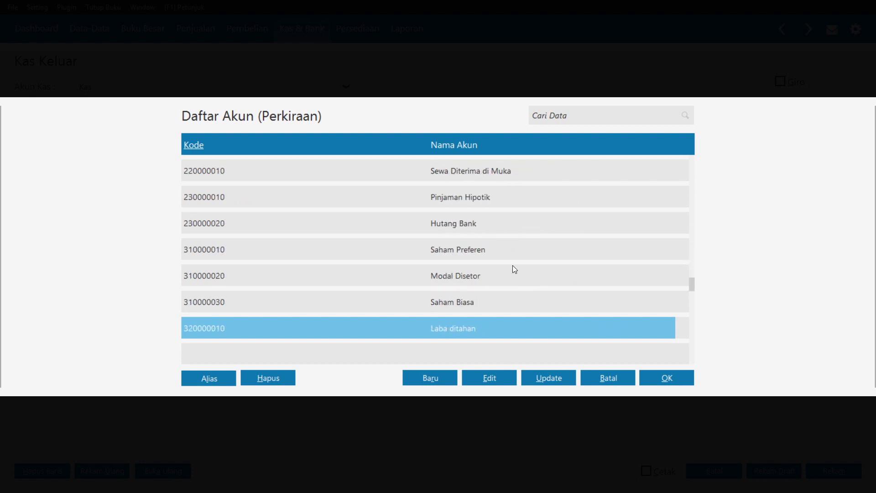
pyautogui.scroll(-8, 513, 265)
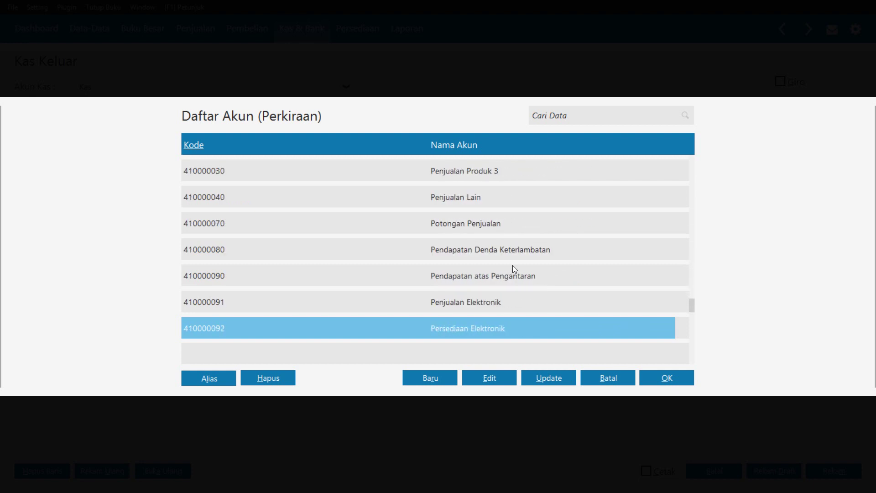
pyautogui.scroll(-10, 513, 265)
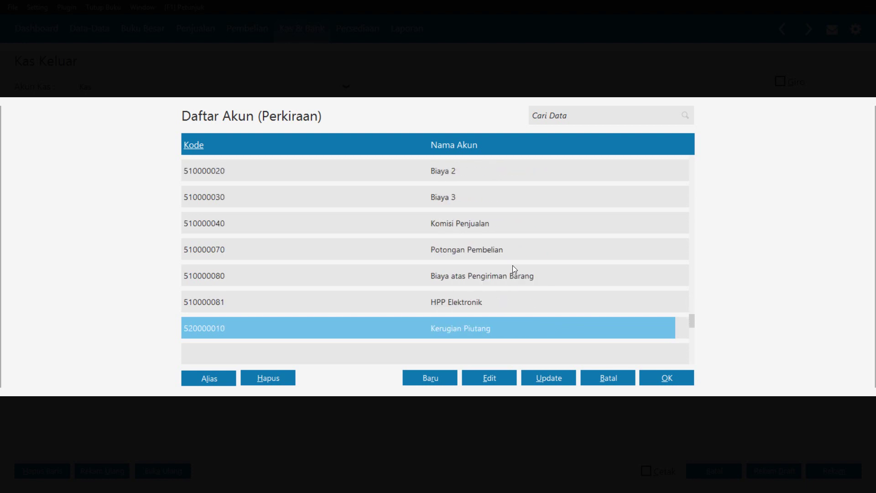
pyautogui.scroll(-5, 513, 266)
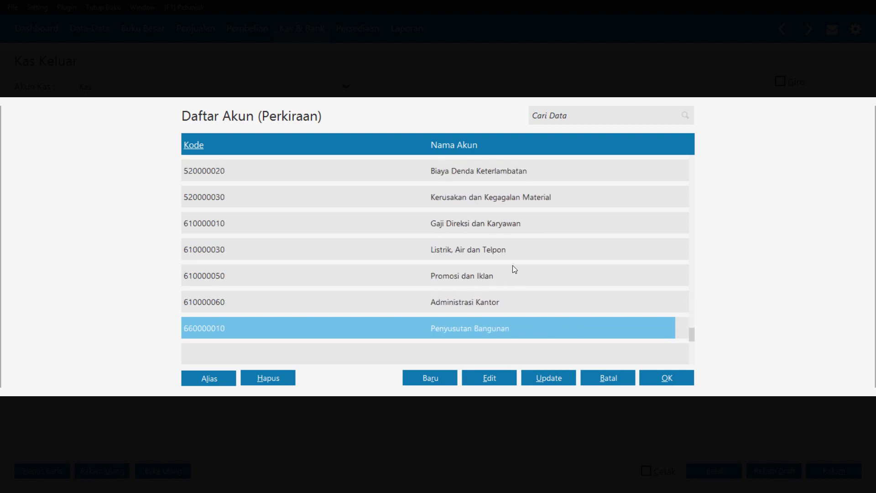
pyautogui.click(513, 265)
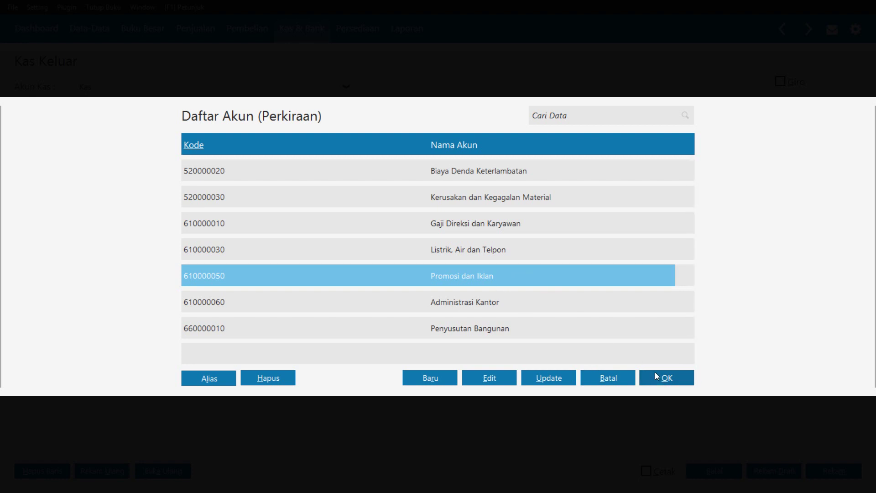
pyautogui.click(666, 378)
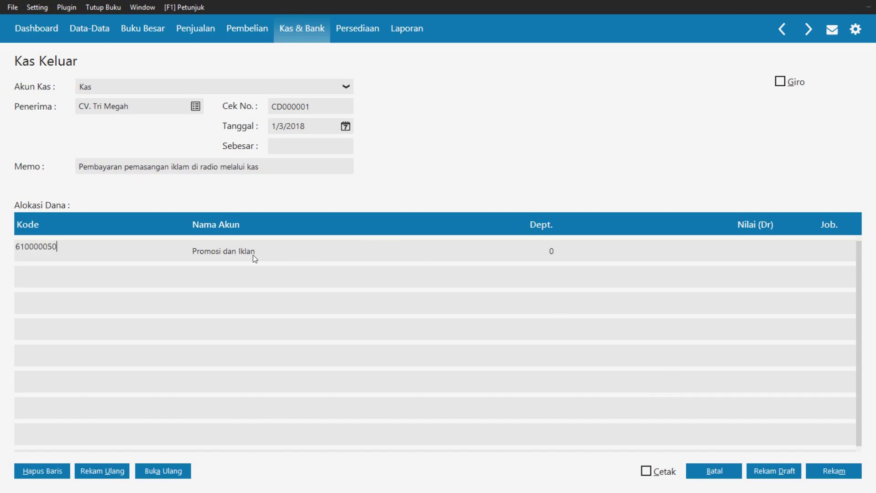
# Enter a 250,000 debit on the Promosi dan Iklan line and fill the payment total, Sebesar, to match
pyautogui.click(758, 245)
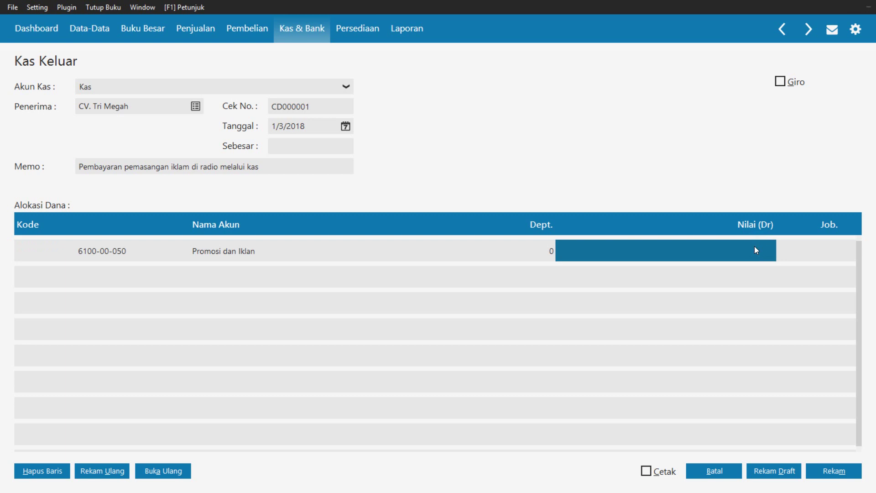
pyautogui.click(755, 247)
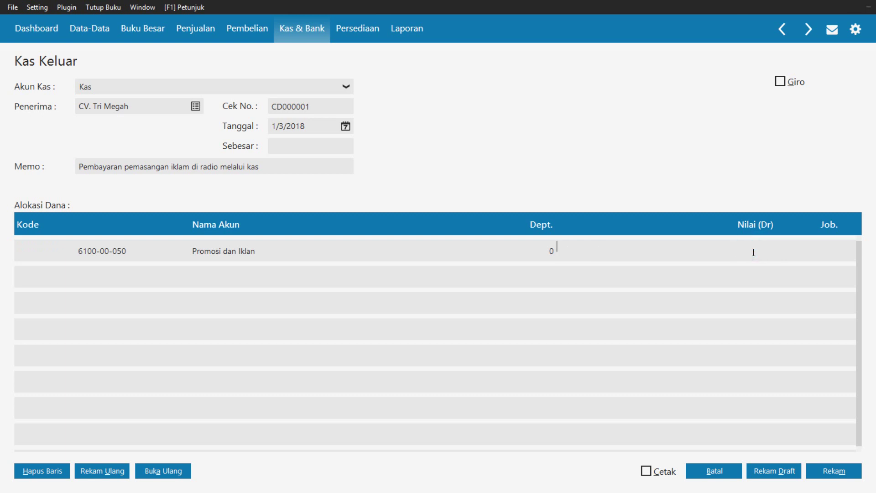
pyautogui.write('250000')
pyautogui.press('Tab')
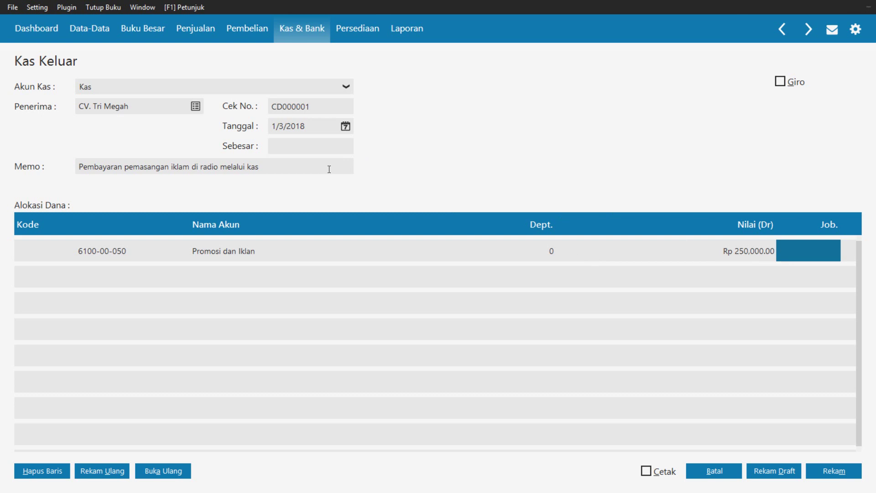
pyautogui.click(315, 150)
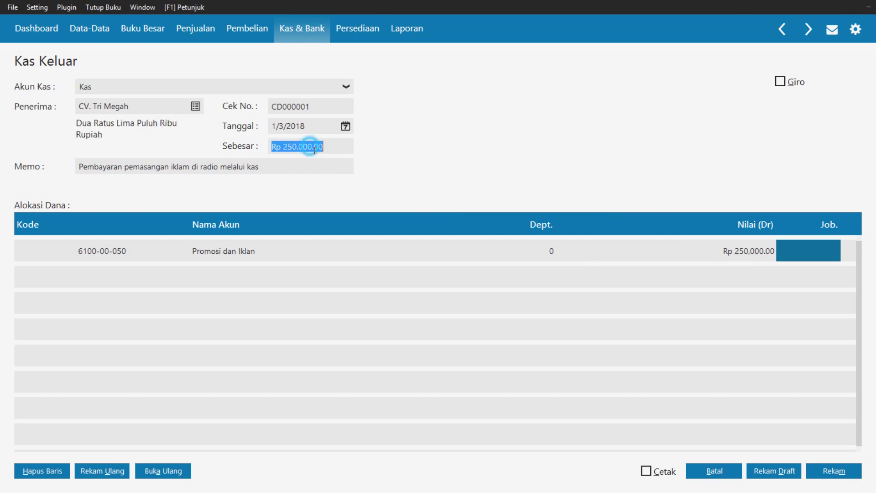
pyautogui.click(340, 152)
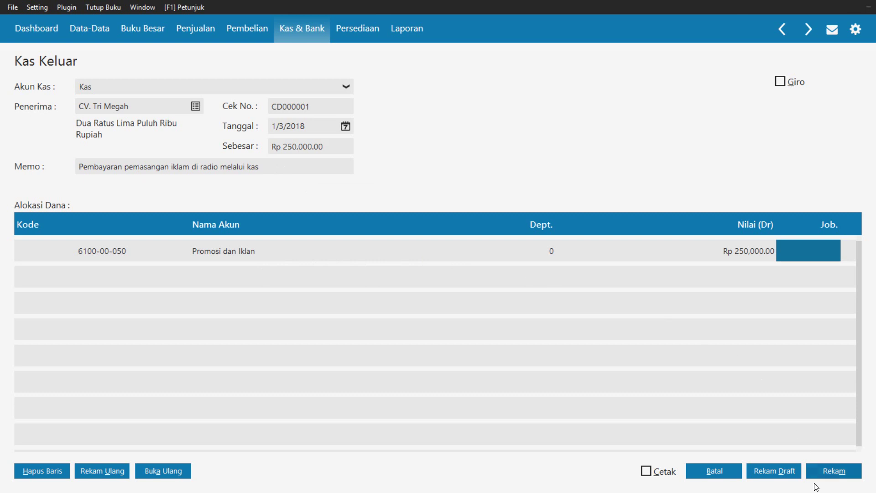
# Post cash payment CD000001 to CV. Tri Megah, close the Kas Keluar list, and go to Penjualan
pyautogui.click(834, 470)
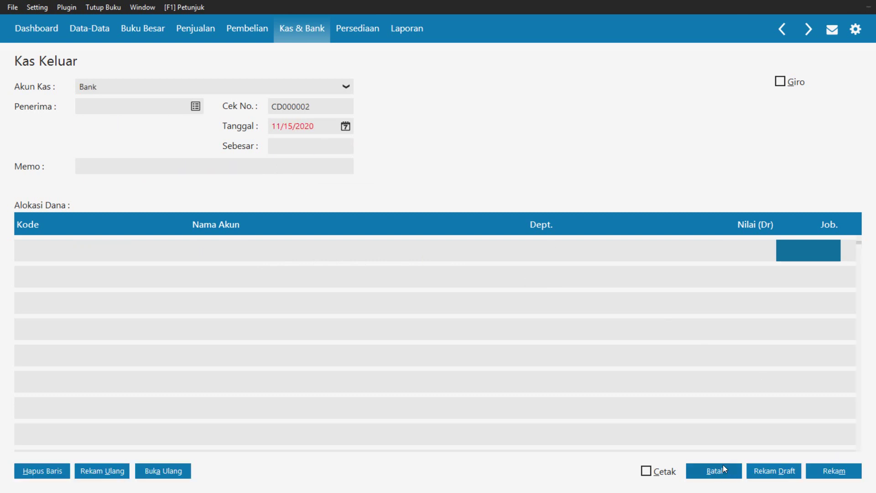
pyautogui.click(718, 473)
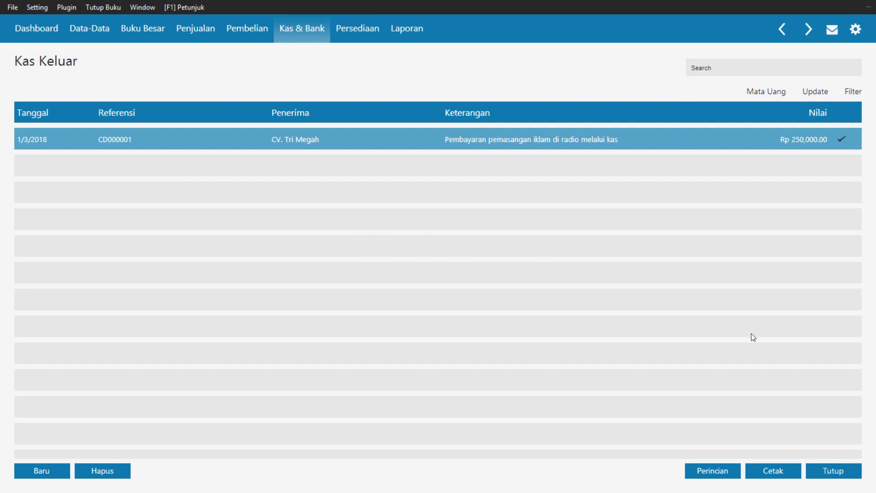
pyautogui.click(833, 472)
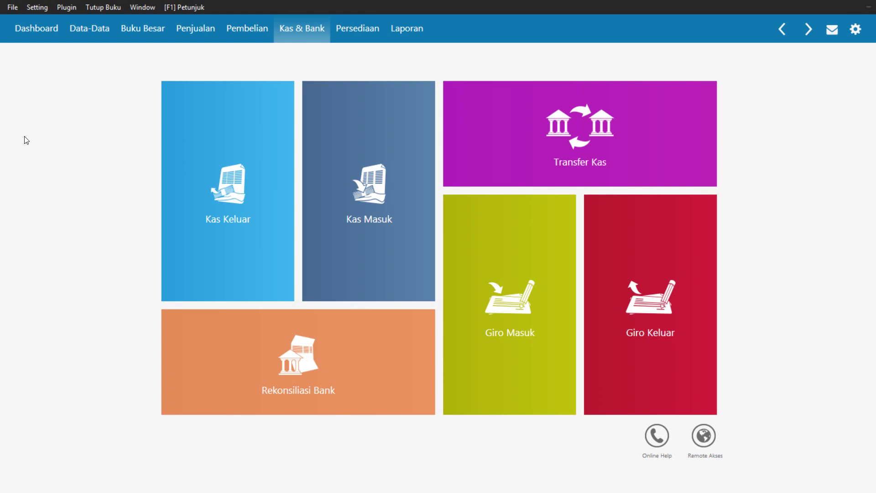
pyautogui.click(196, 34)
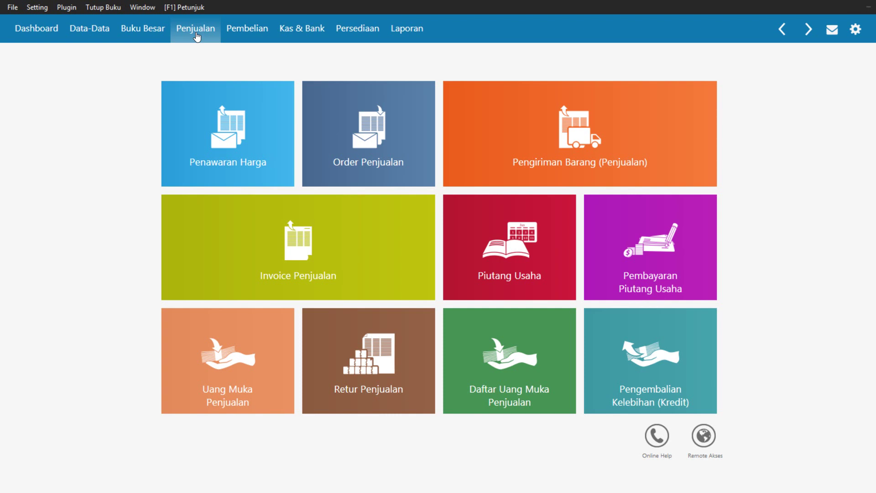
# Start a new Pembayaran Piutang Usaha receipt, numbered CR000001
pyautogui.moveTo(688, 259)
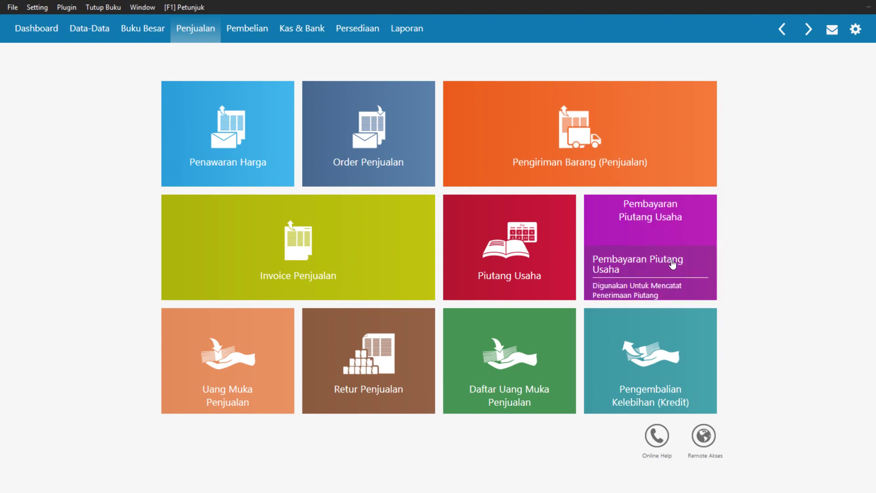
pyautogui.click(633, 258)
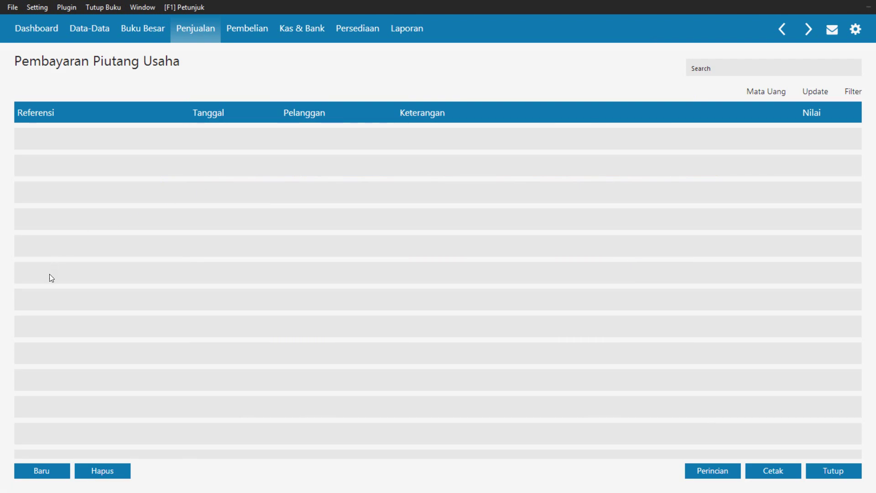
pyautogui.click(35, 470)
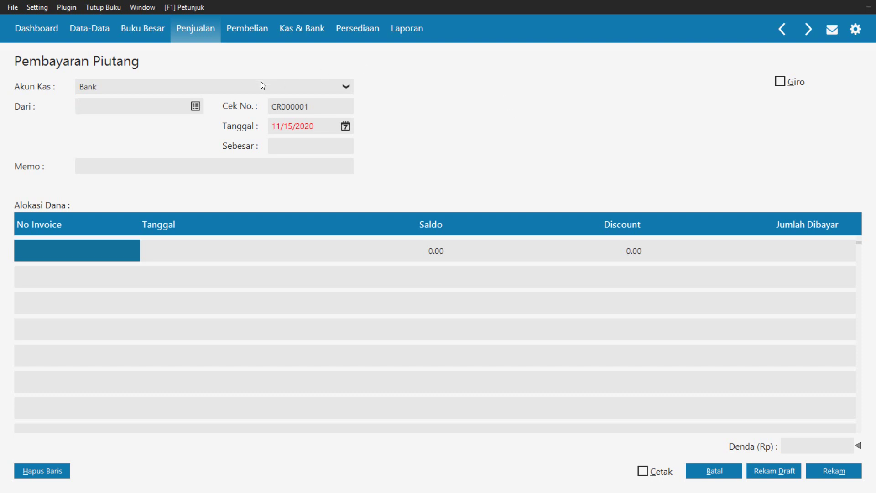
# Set the receipt's cash account to Kas and its paying customer to PT. Megantara
pyautogui.click(243, 86)
pyautogui.click(201, 117)
pyautogui.click(197, 106)
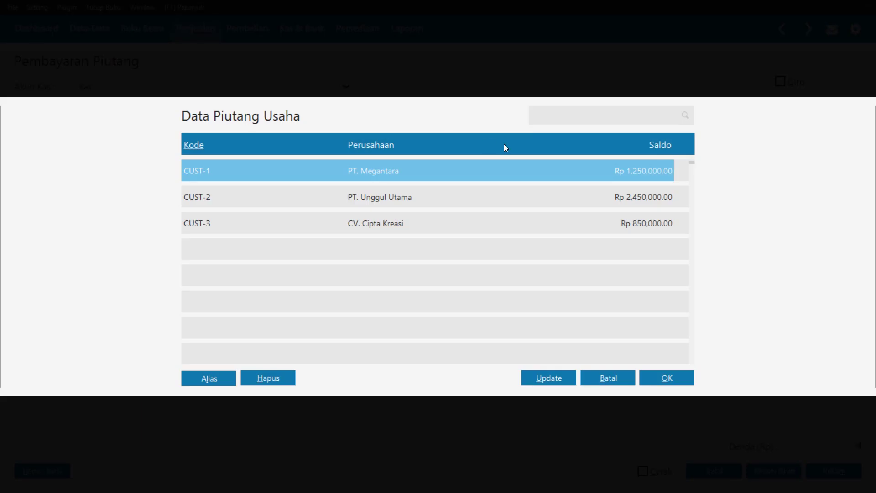
pyautogui.click(673, 377)
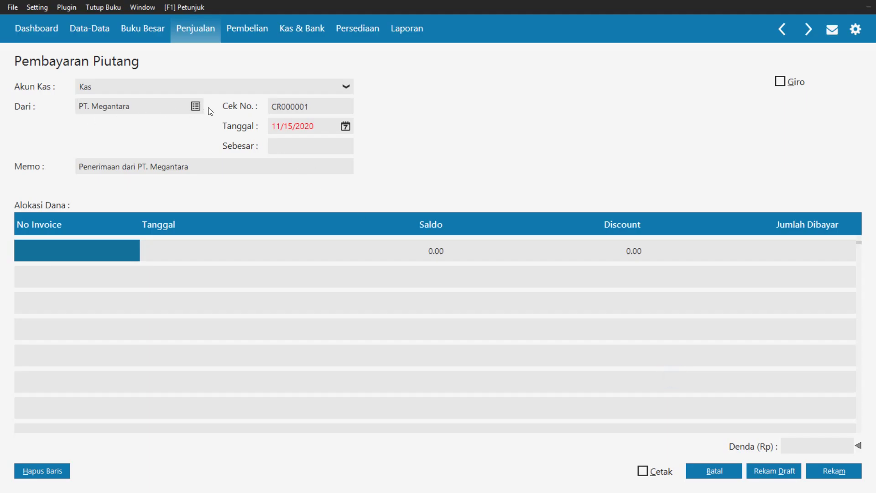
# Change the receipt number from CR000001 to CD000001
pyautogui.click(335, 106)
pyautogui.click(338, 110)
pyautogui.click(334, 107)
pyautogui.click(277, 107)
pyautogui.press('Delete')
pyautogui.write('D')
# Set the receipt date to 4 January 2018
pyautogui.click(344, 126)
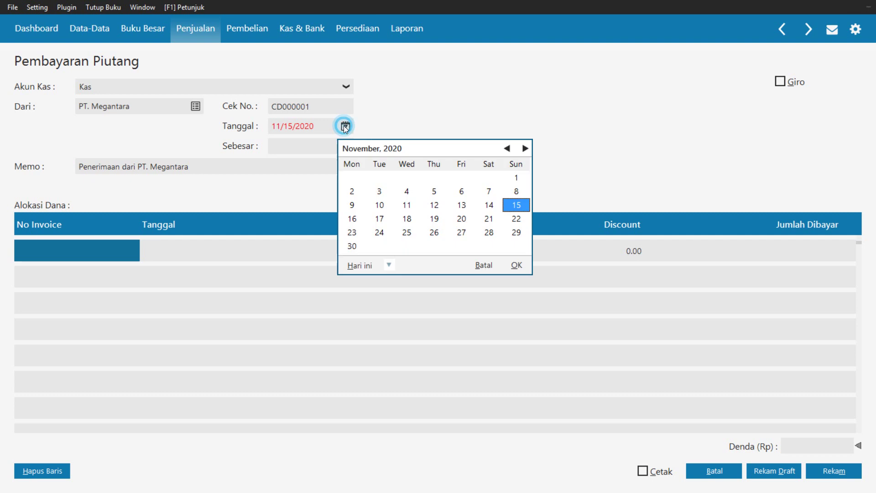
pyautogui.click(506, 148)
pyautogui.click(507, 148)
pyautogui.doubleClick(508, 149)
pyautogui.click(508, 149)
pyautogui.click(508, 150)
pyautogui.doubleClick(508, 149)
pyautogui.click(508, 150)
pyautogui.doubleClick(508, 150)
pyautogui.click(508, 150)
pyautogui.click(508, 150)
pyautogui.doubleClick(507, 149)
pyautogui.click(506, 148)
pyautogui.doubleClick(507, 148)
pyautogui.doubleClick(507, 148)
pyautogui.click(507, 148)
pyautogui.doubleClick(507, 149)
pyautogui.click(507, 148)
pyautogui.doubleClick(506, 148)
pyautogui.doubleClick(507, 148)
pyautogui.click(507, 149)
pyautogui.doubleClick(507, 148)
pyautogui.click(507, 148)
pyautogui.click(507, 148)
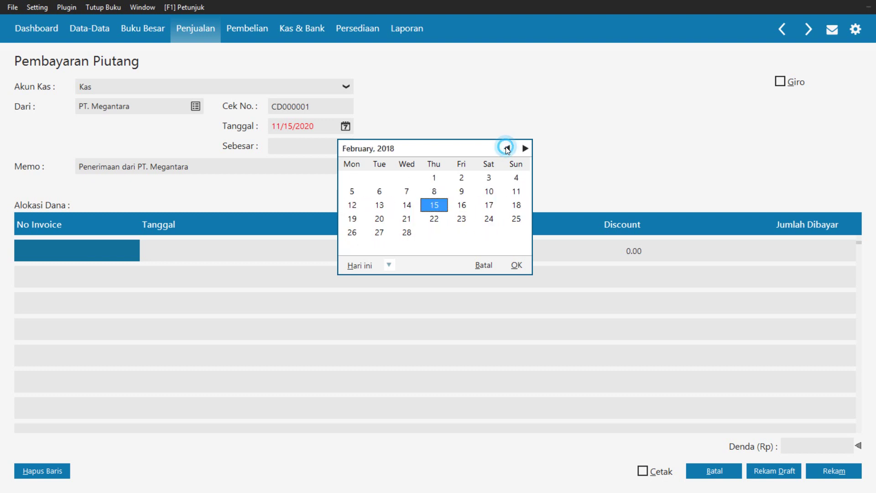
pyautogui.doubleClick(507, 148)
pyautogui.click(525, 148)
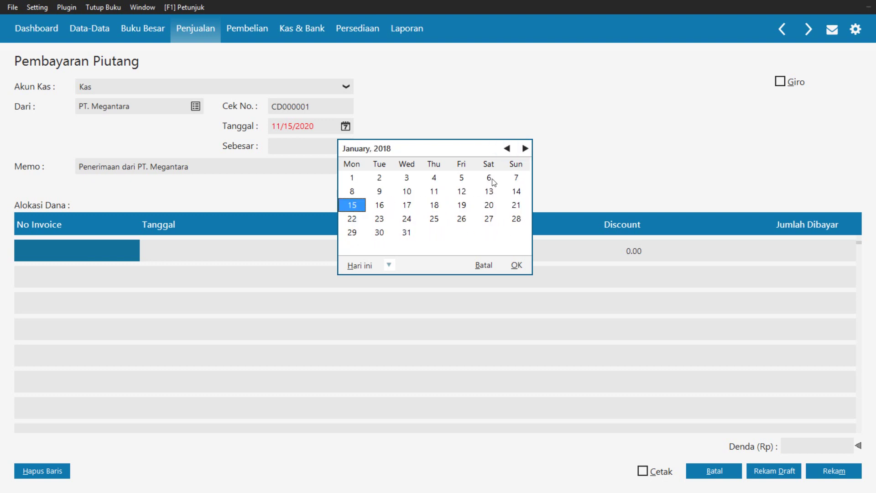
pyautogui.click(435, 177)
pyautogui.click(515, 266)
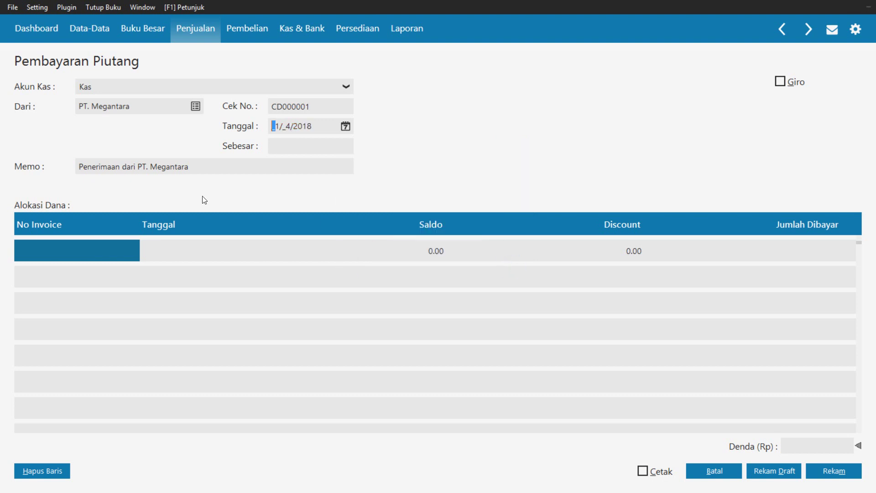
# Change the memo to 'Pembayaran faktur INV-001 tertanggal 1 Des 2017 melalui kas'
pyautogui.click(204, 167)
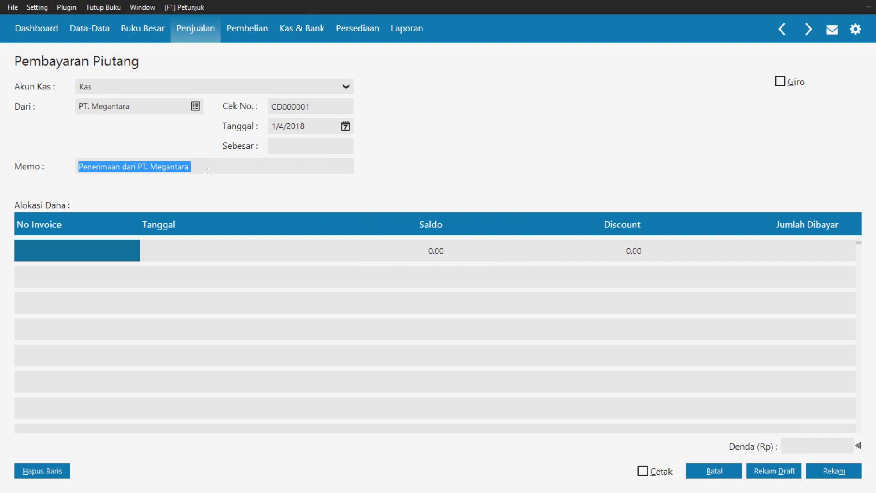
pyautogui.write('Pembayaran')
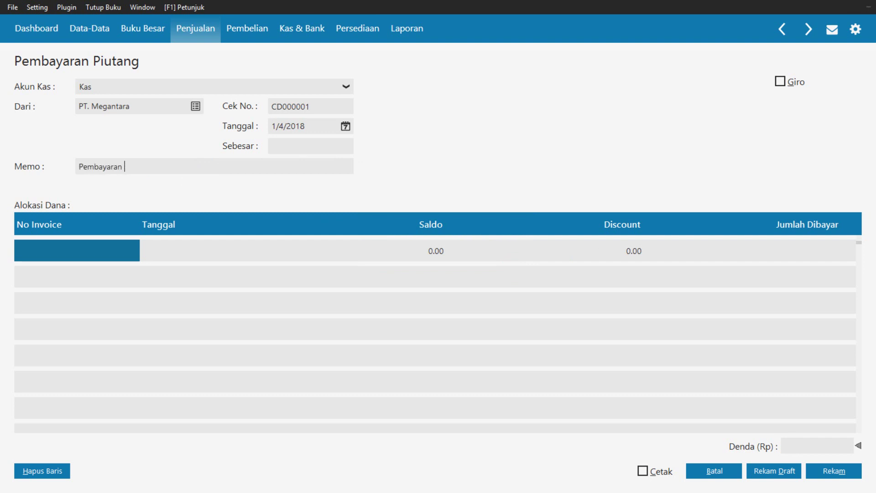
pyautogui.write(' faktur INC')
pyautogui.press('BackSpace')
pyautogui.write('V-001 tertanggal 1 ')
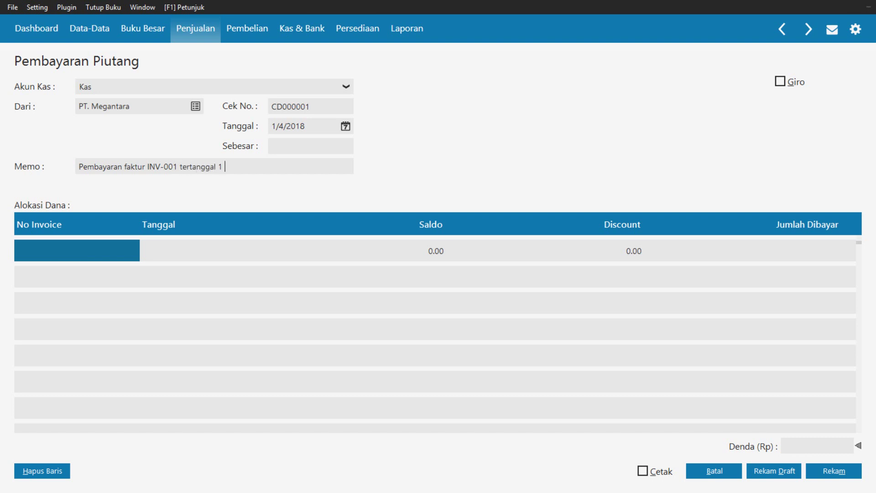
pyautogui.write('Des 2018')
pyautogui.press('BackSpace')
pyautogui.write('7')
pyautogui.press('Tab')
pyautogui.click(285, 166)
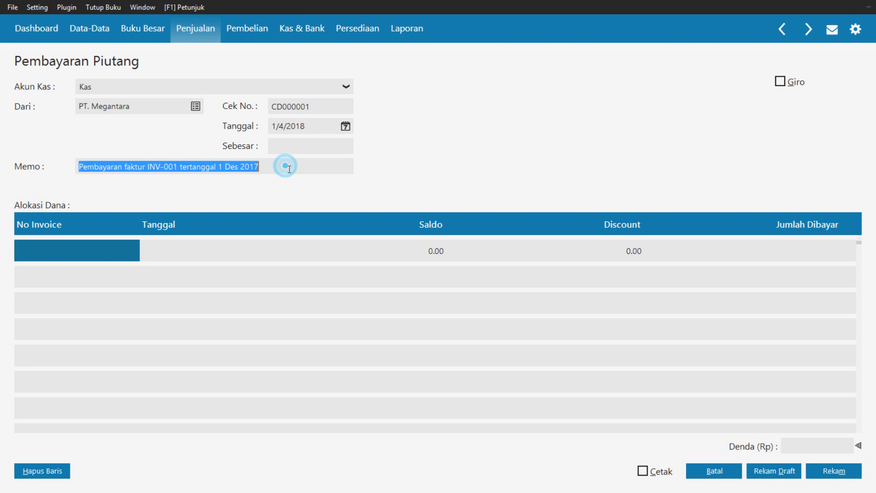
pyautogui.click(289, 169)
pyautogui.write('melalui kas')
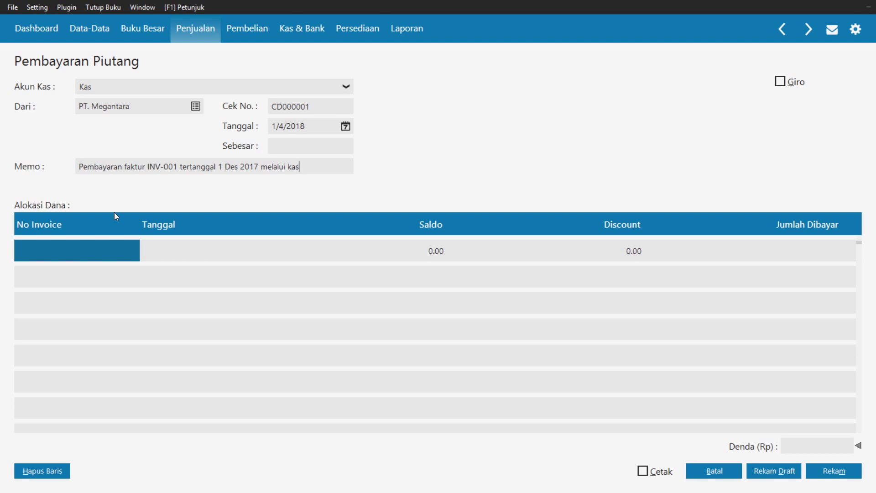
# Allocate 750,000 to invoice INV-01 and fill the receipt total to Rp 750,000.00
pyautogui.doubleClick(49, 251)
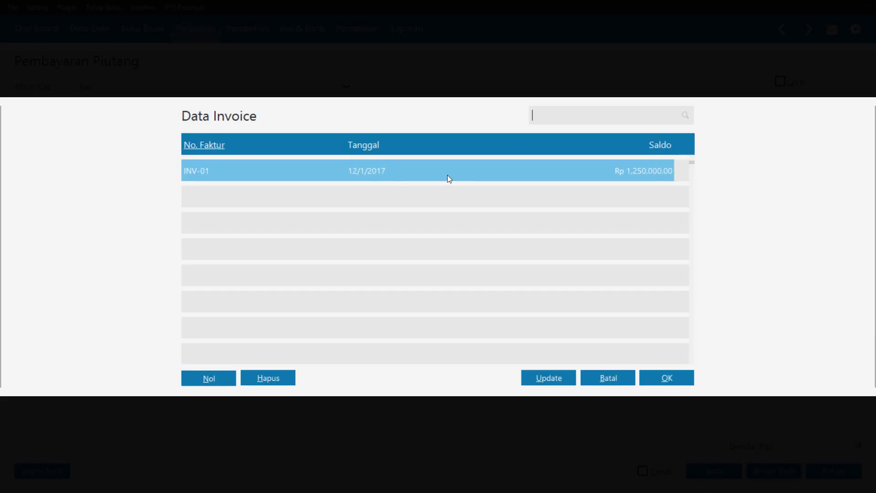
pyautogui.click(445, 166)
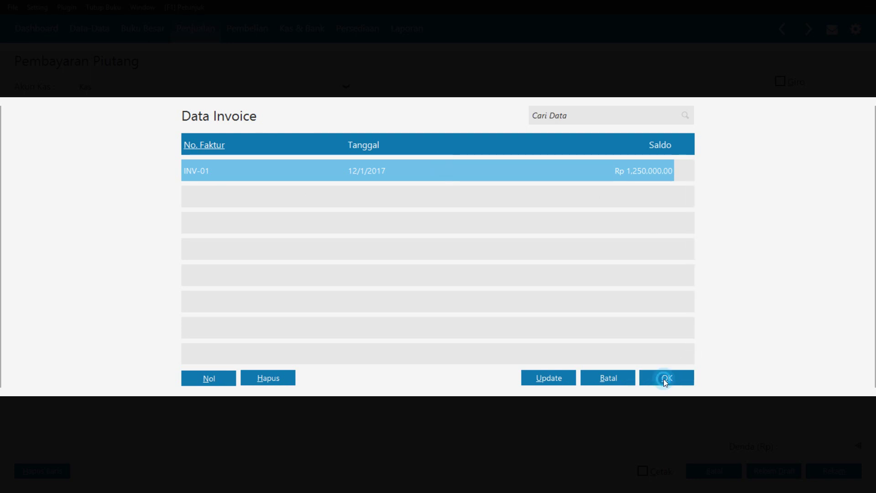
pyautogui.click(663, 379)
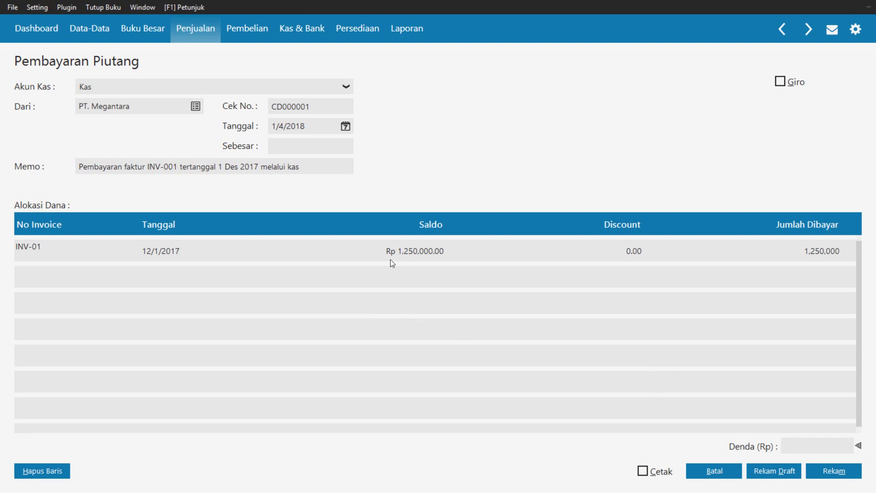
pyautogui.click(818, 248)
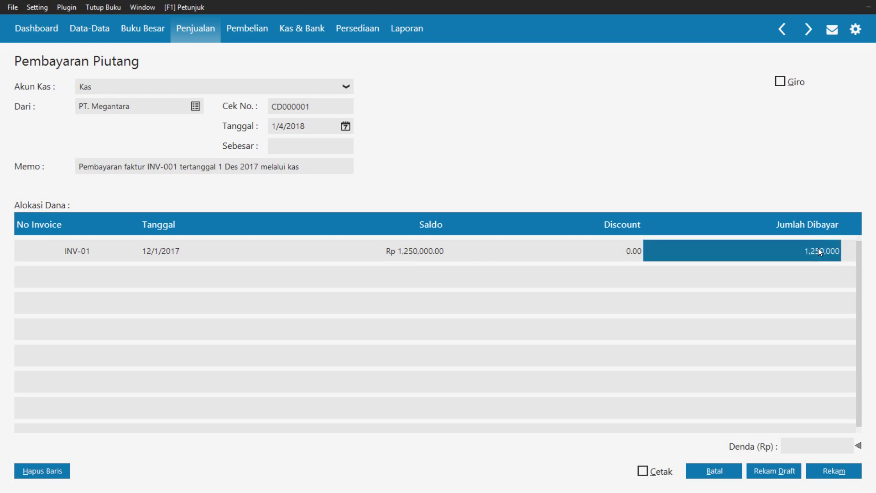
pyautogui.click(818, 247)
pyautogui.write('75')
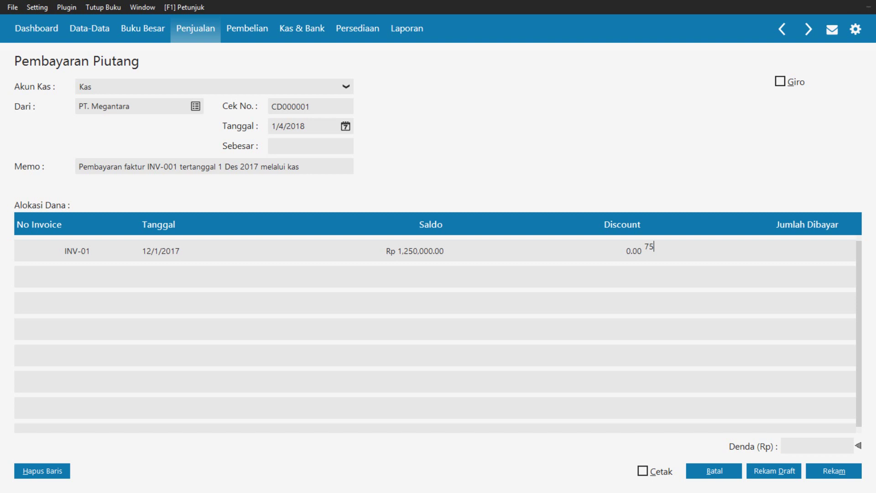
pyautogui.write('0000')
pyautogui.press('Return')
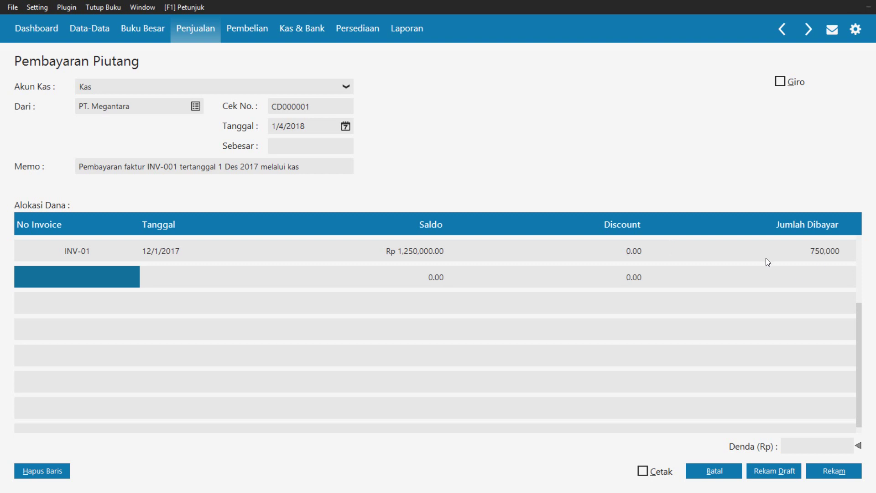
pyautogui.click(304, 146)
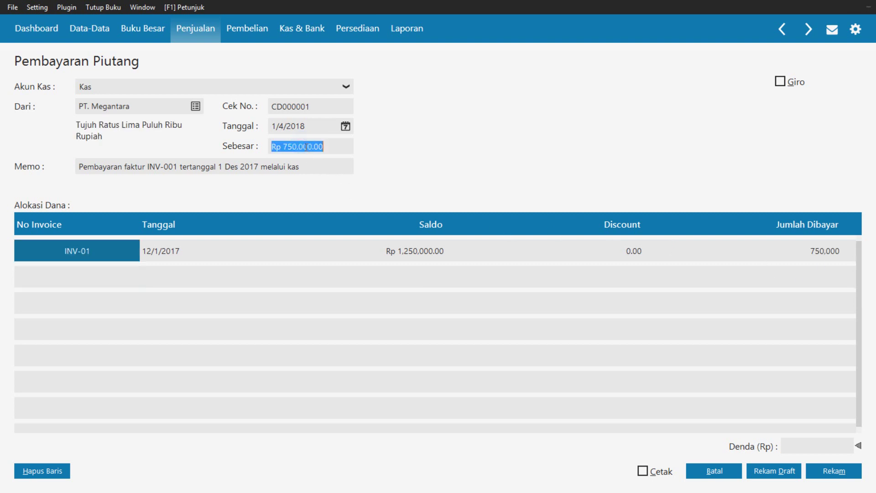
# Save the Rp 750,000 receipt from PT. Megantara and close the receivable payments list
pyautogui.click(334, 148)
pyautogui.click(835, 474)
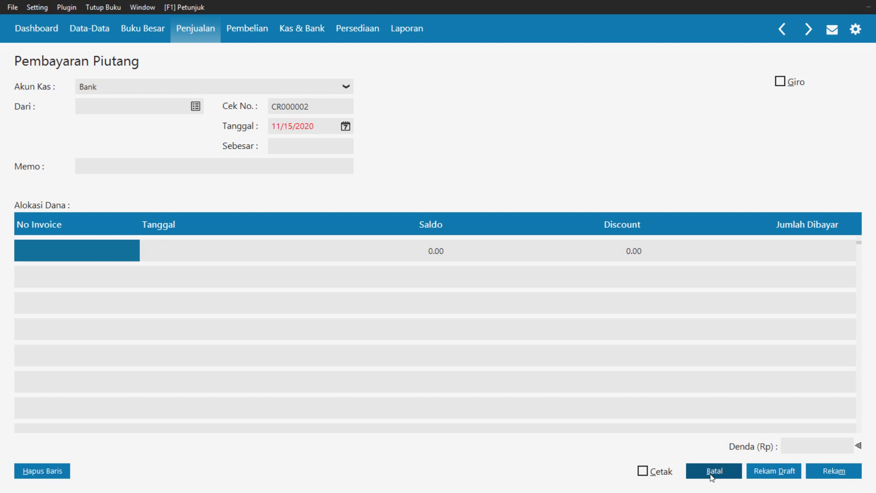
pyautogui.click(711, 474)
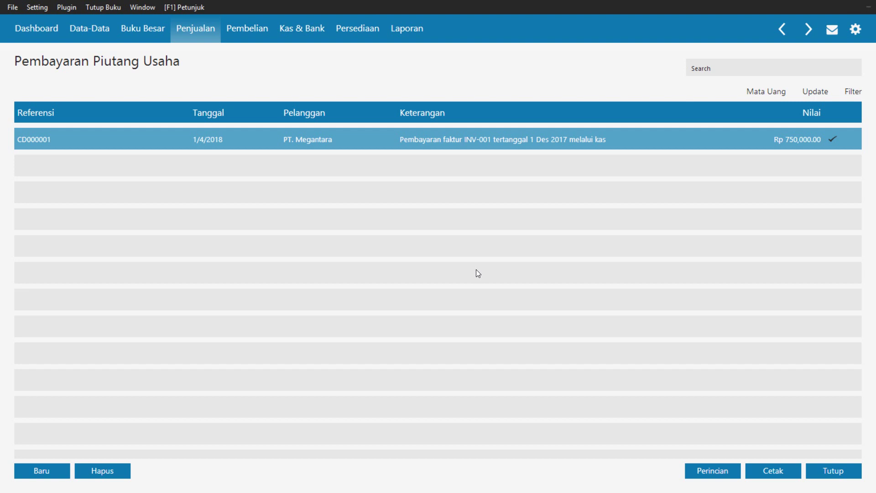
pyautogui.click(831, 470)
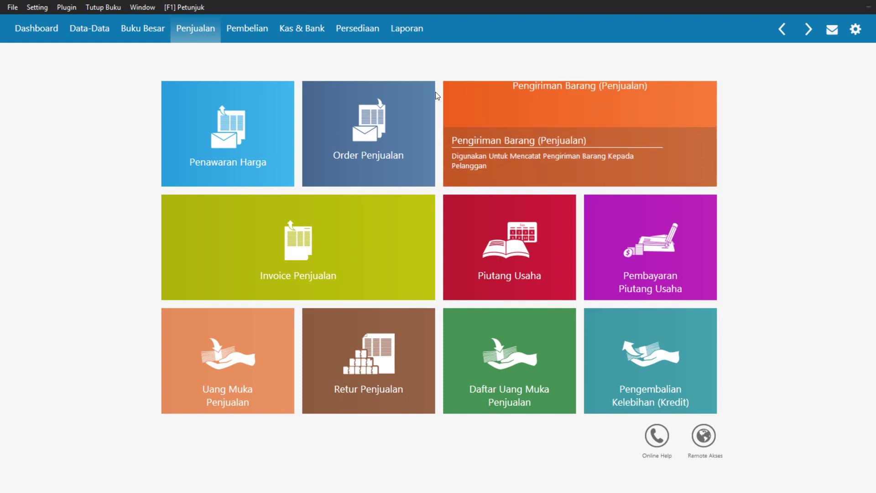
# Start new sales order SO000001 and bring up its customer list
pyautogui.click(374, 133)
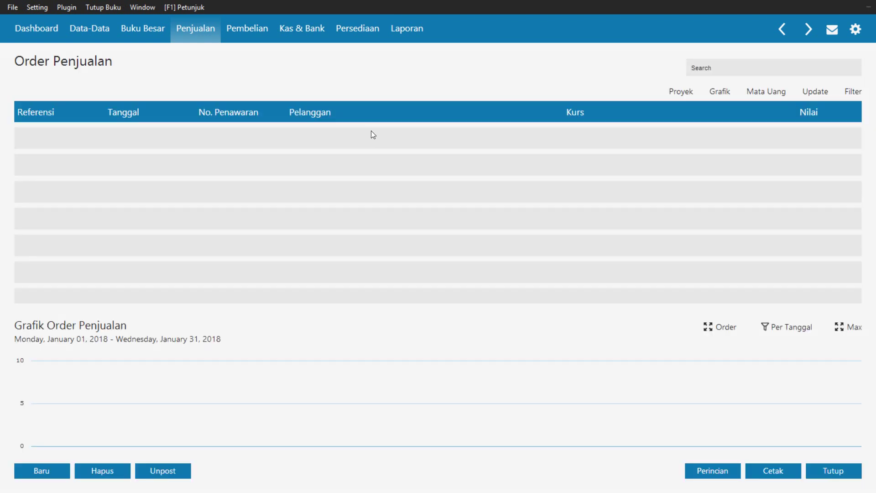
pyautogui.click(39, 472)
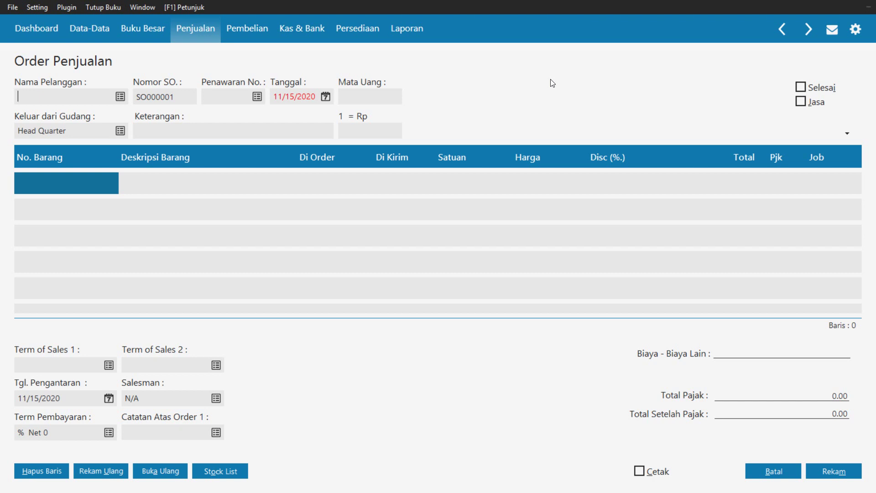
pyautogui.click(120, 97)
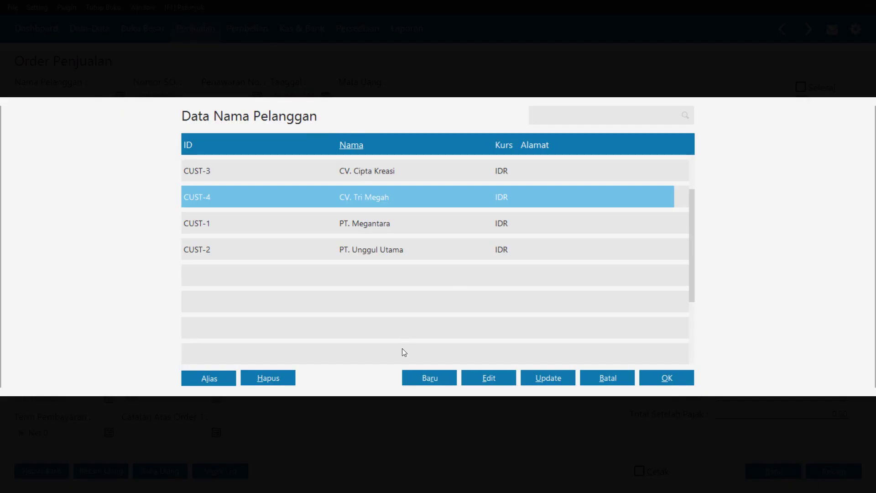
# Create customer PT Bayu Segara (CUST-5) and select it in the customer list
pyautogui.click(422, 377)
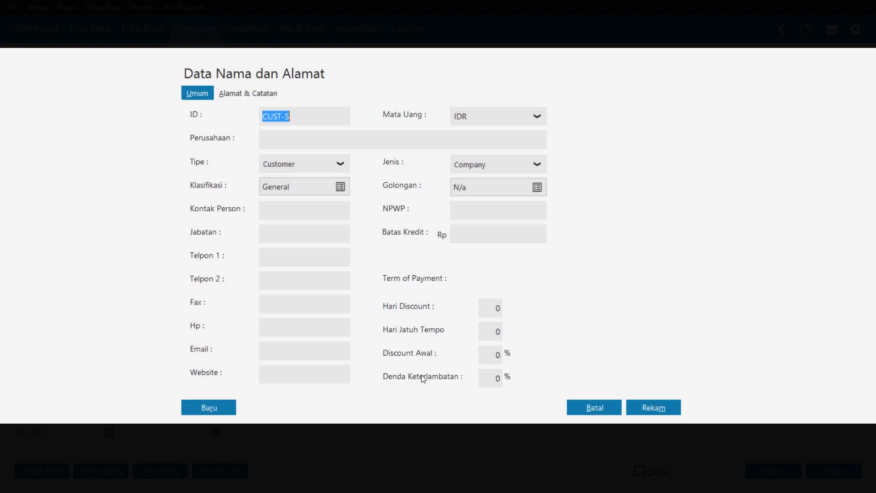
pyautogui.click(294, 146)
pyautogui.write('PT Bayu Segara')
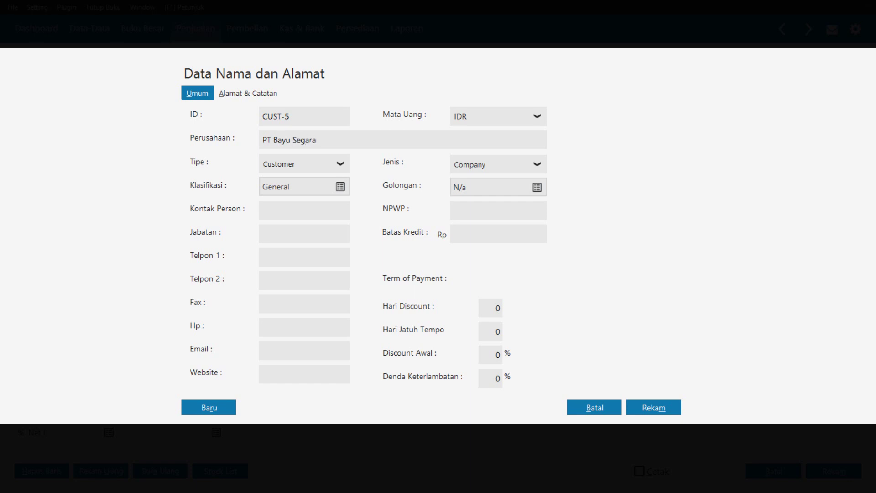
pyautogui.click(656, 413)
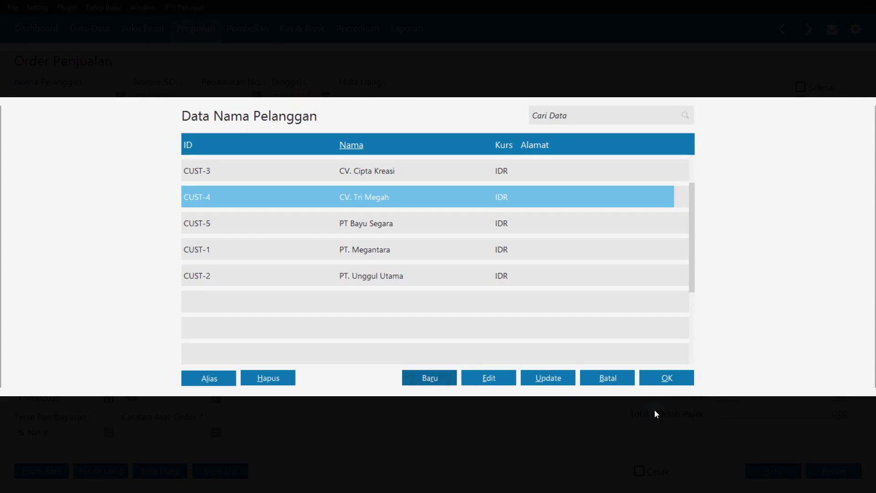
pyautogui.click(372, 235)
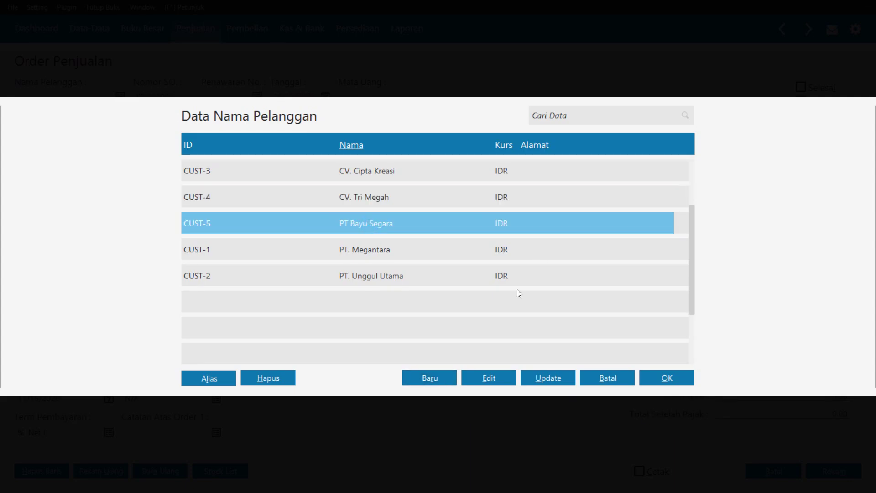
# Assign PT Bayu Segara to sales order SO000001 and pick 5 January 2018 as its date
pyautogui.click(674, 385)
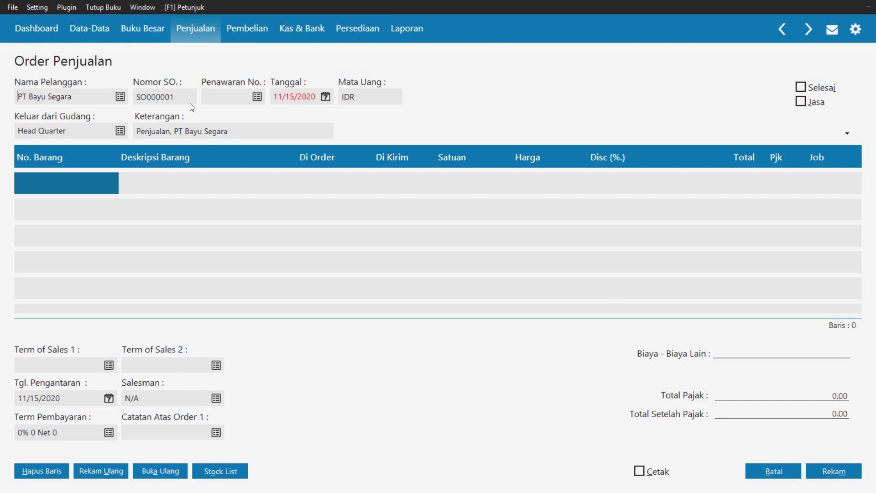
pyautogui.click(325, 98)
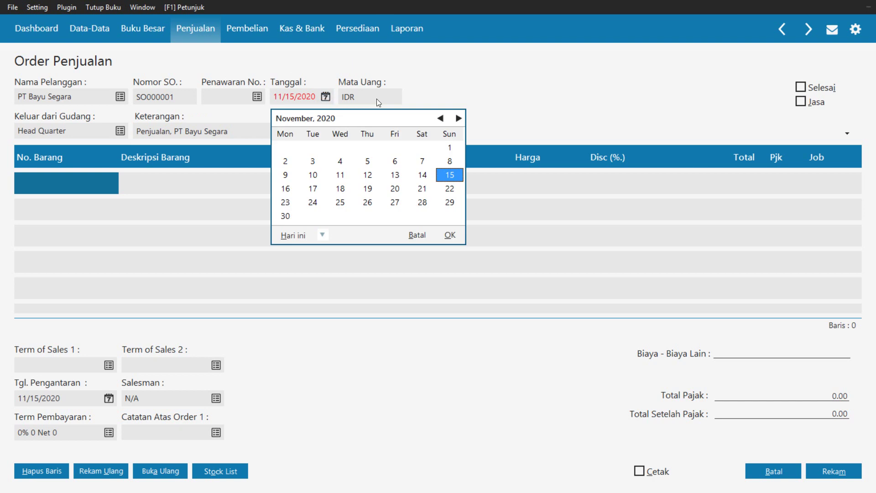
pyautogui.click(441, 119)
pyautogui.click(441, 119)
pyautogui.click(440, 119)
pyautogui.click(440, 119)
pyautogui.click(441, 119)
pyautogui.click(441, 119)
pyautogui.click(441, 119)
pyautogui.click(441, 119)
pyautogui.click(441, 119)
pyautogui.click(441, 119)
pyautogui.click(441, 119)
pyautogui.click(440, 119)
pyautogui.click(441, 119)
pyautogui.click(441, 119)
pyautogui.click(441, 119)
pyautogui.click(441, 119)
pyautogui.click(441, 119)
pyautogui.click(441, 119)
pyautogui.click(458, 118)
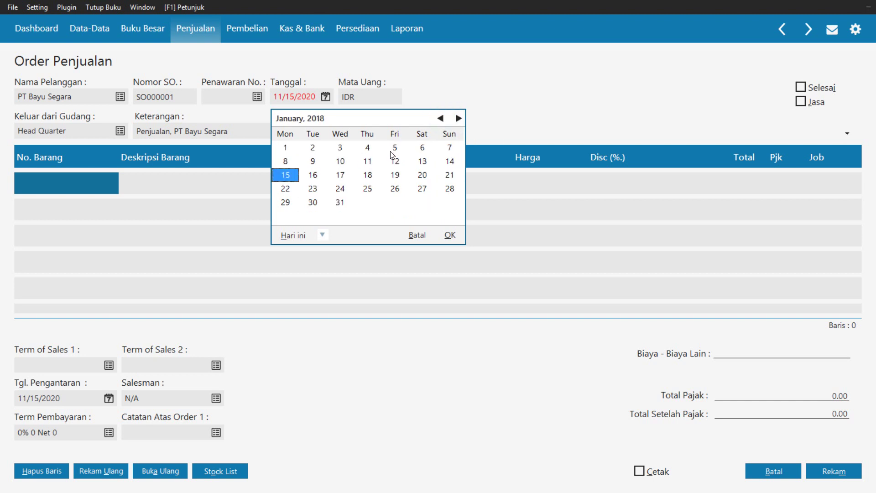
pyautogui.click(394, 149)
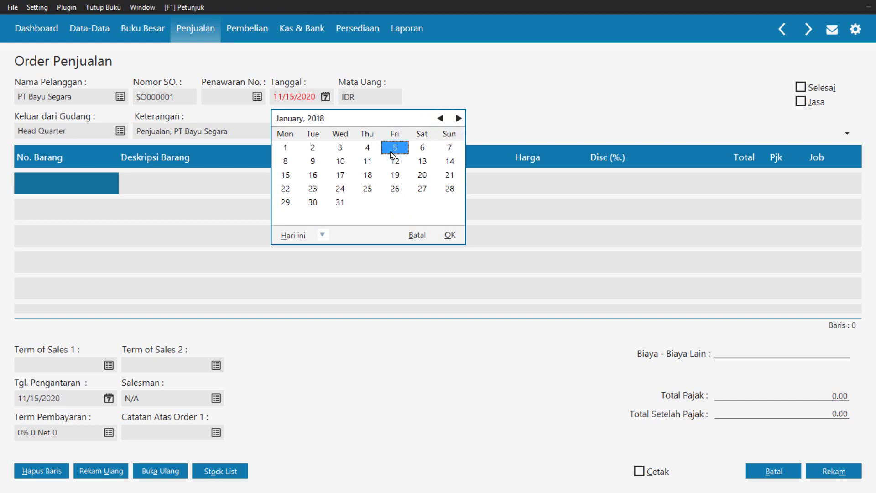
pyautogui.click(450, 234)
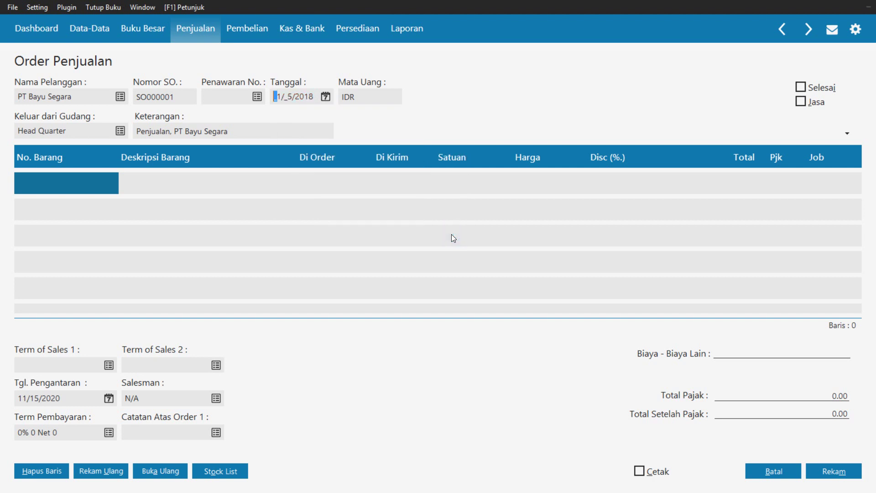
# Put item B03 Radio FM/AM on the first sales order line
pyautogui.doubleClick(56, 183)
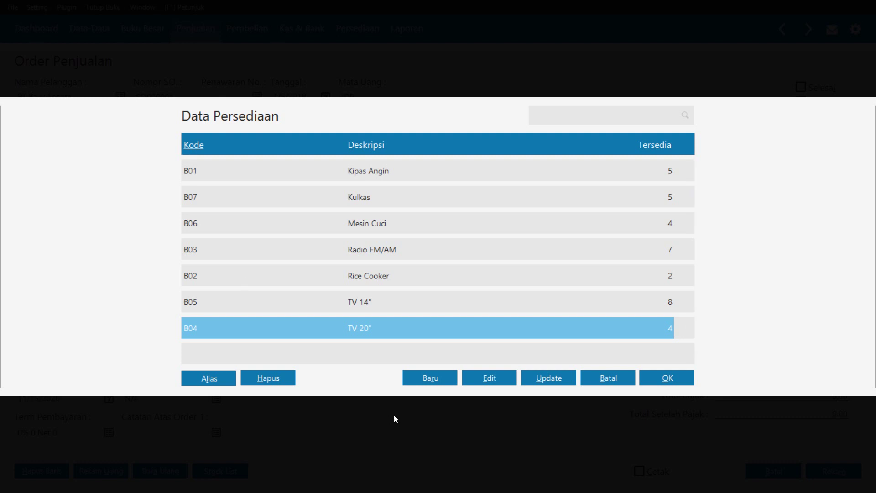
pyautogui.click(610, 378)
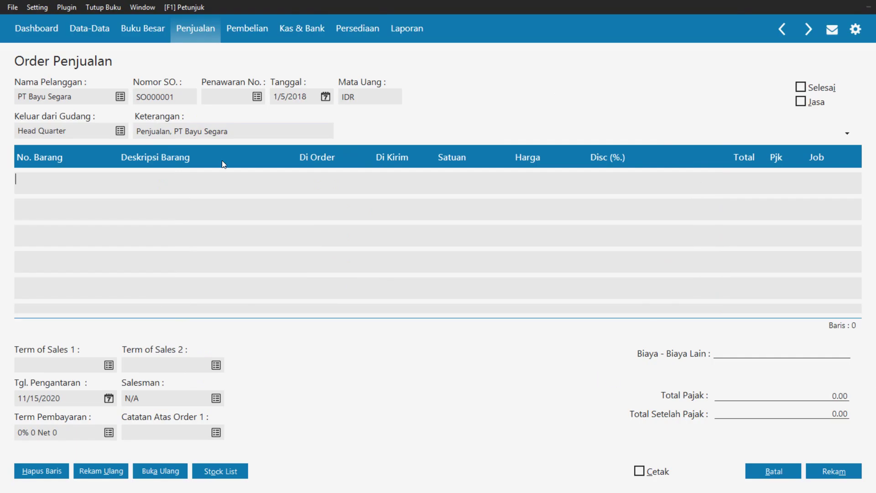
pyautogui.doubleClick(30, 185)
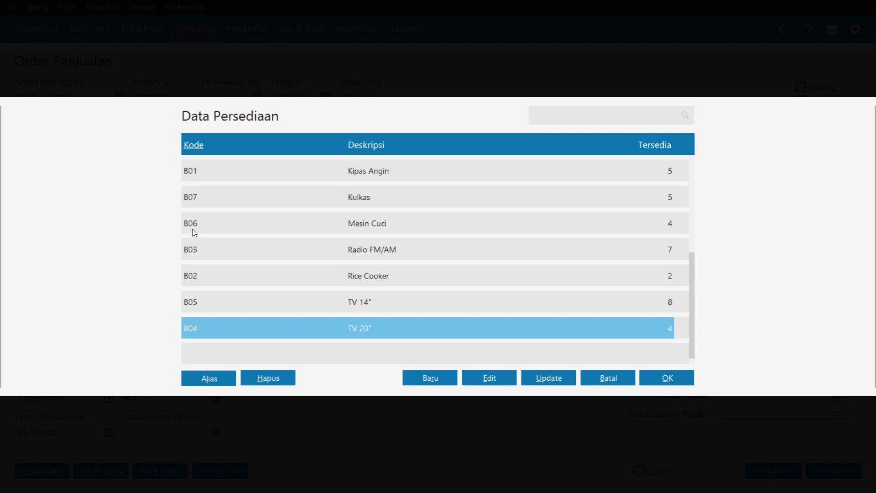
pyautogui.click(383, 256)
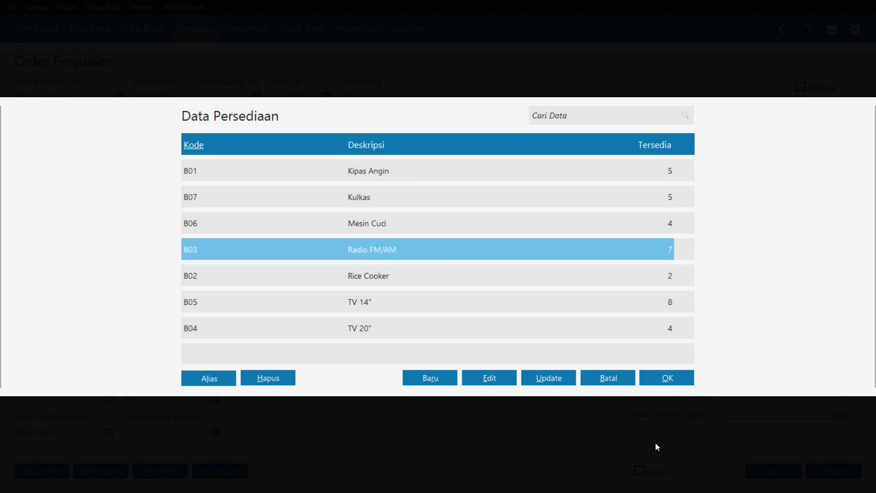
pyautogui.click(648, 381)
pyautogui.press('super+c')
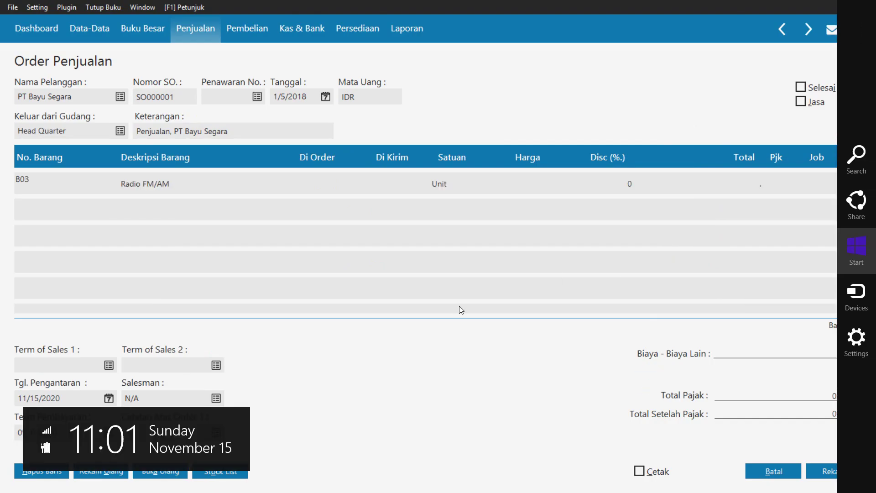
pyautogui.click(303, 182)
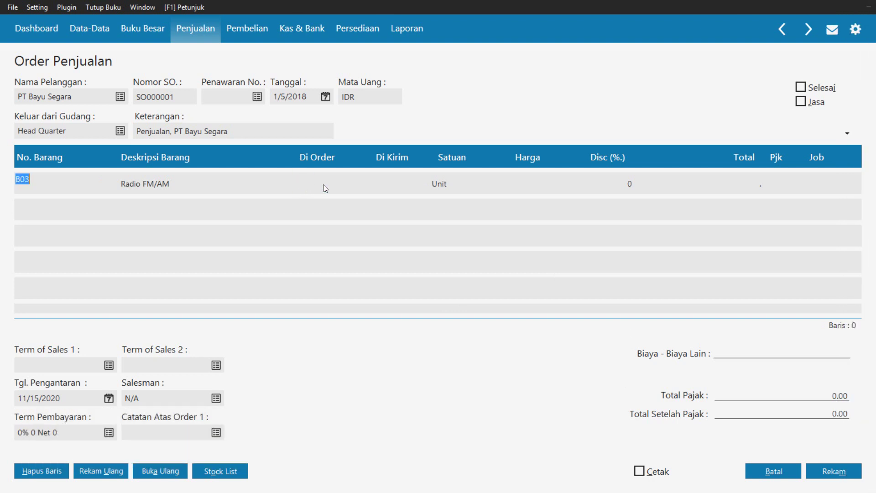
# Enter quantity 1 and unit price 75,250 for the Radio FM/AM line
pyautogui.click(323, 185)
pyautogui.write('1')
pyautogui.press('Return')
pyautogui.press('Return')
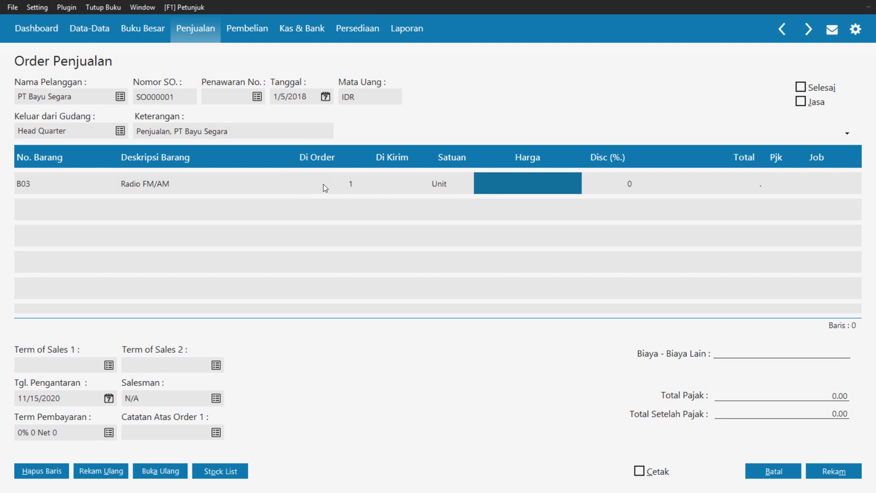
pyautogui.write('75,250')
pyautogui.press('Return')
pyautogui.press('Return')
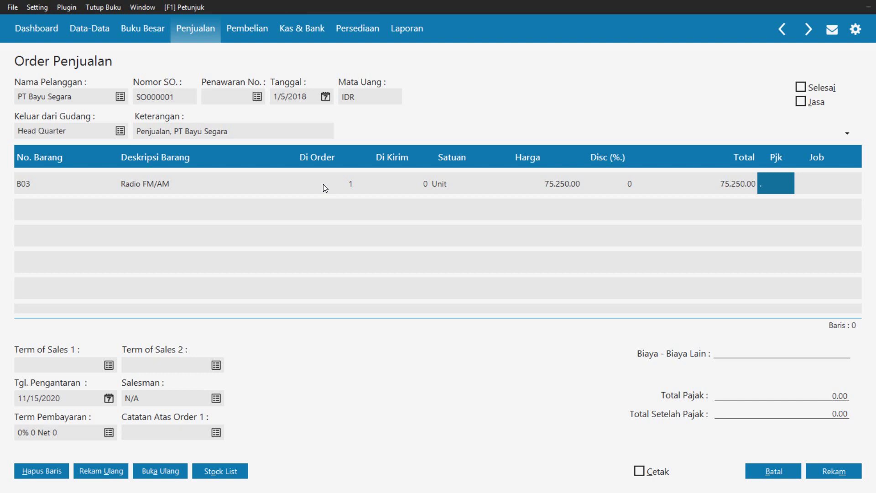
# Assign the VAT tax code to the Radio FM/AM order line
pyautogui.press('Return')
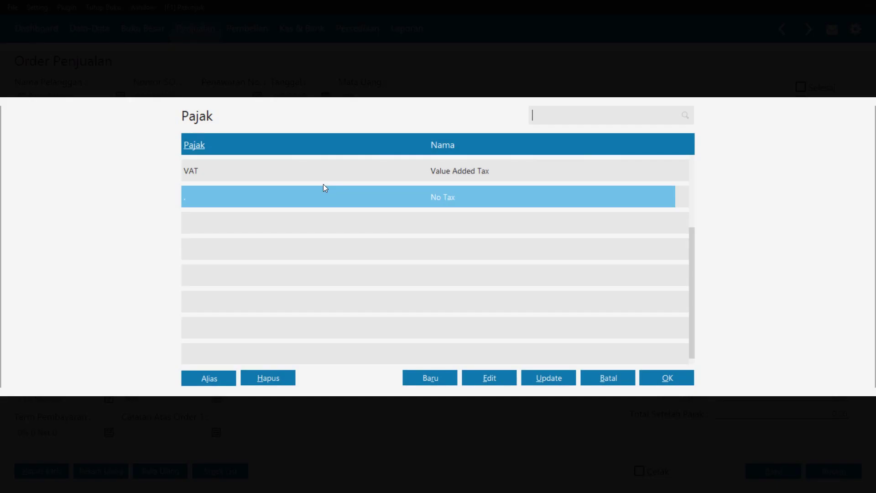
pyautogui.click(322, 176)
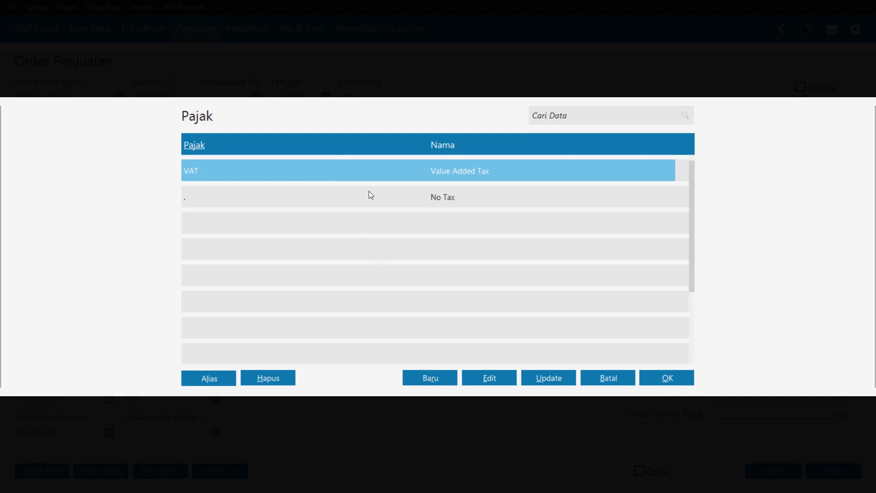
pyautogui.click(485, 382)
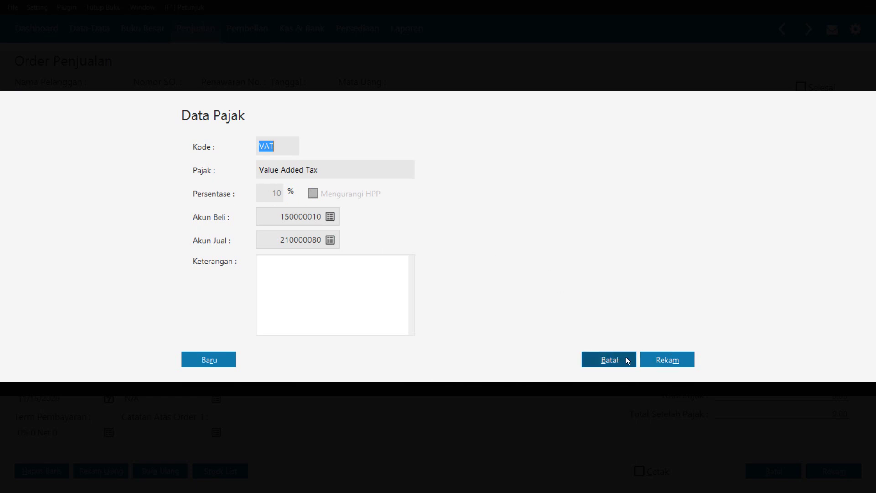
pyautogui.click(609, 360)
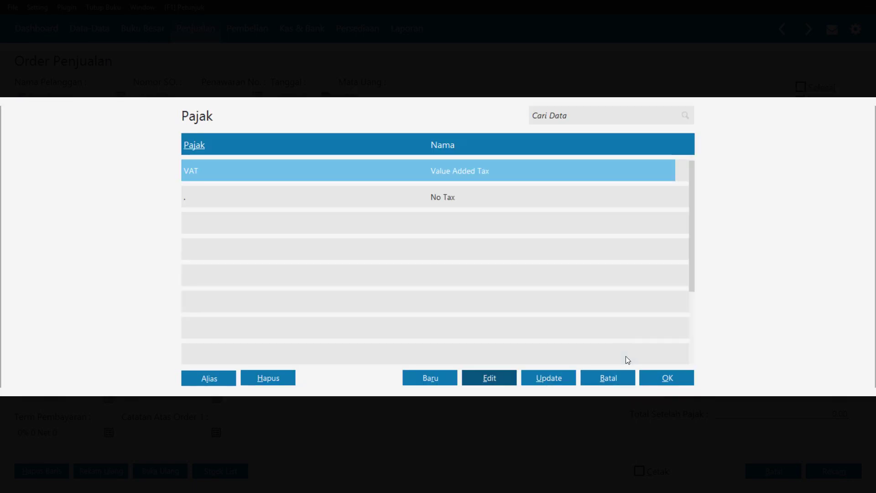
pyautogui.click(210, 170)
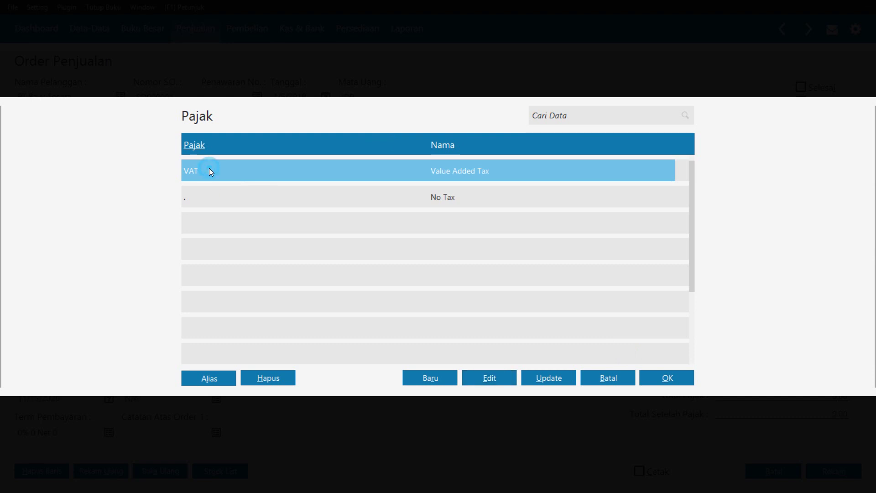
pyautogui.click(664, 379)
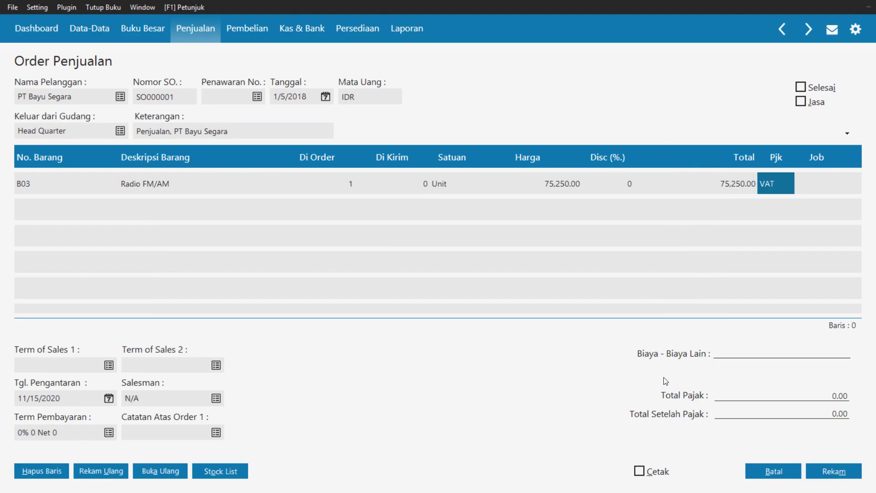
# Add a second order line with item B05 TV 14"
pyautogui.click(798, 194)
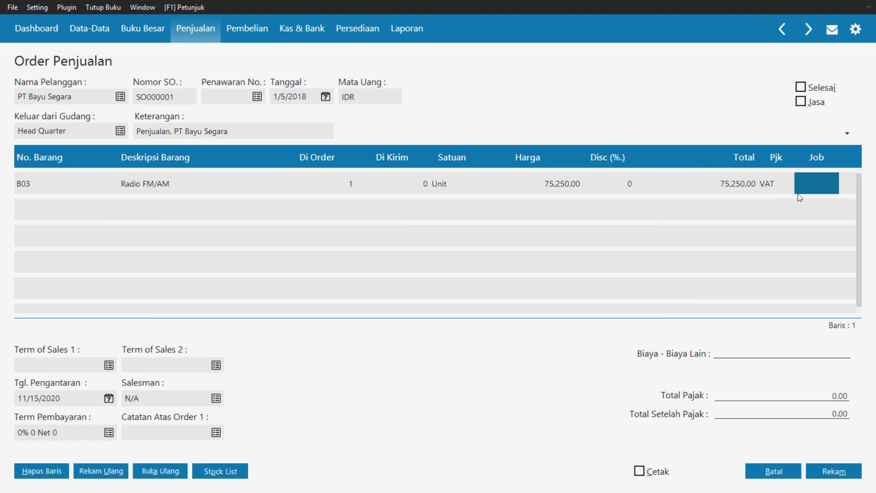
pyautogui.press('Tab')
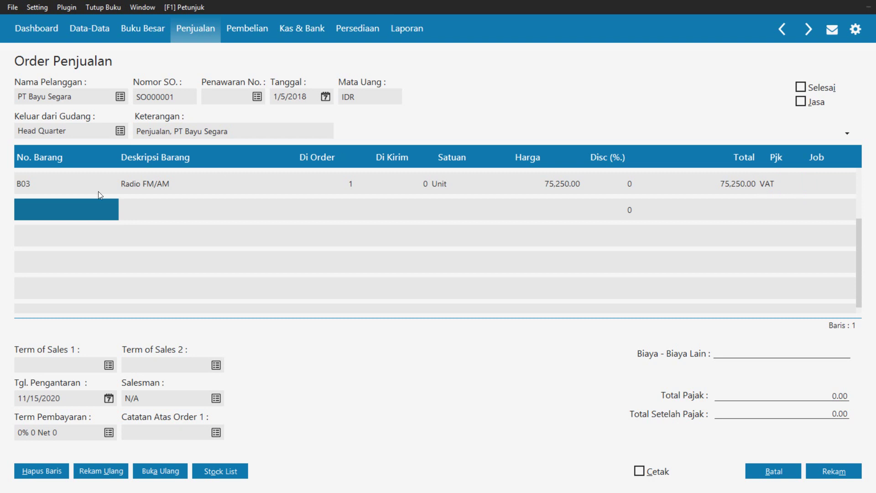
pyautogui.doubleClick(32, 205)
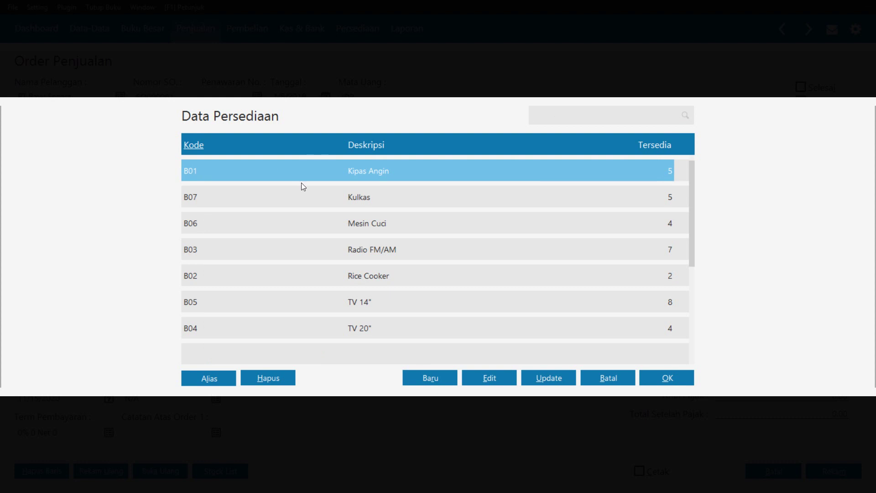
pyautogui.click(371, 306)
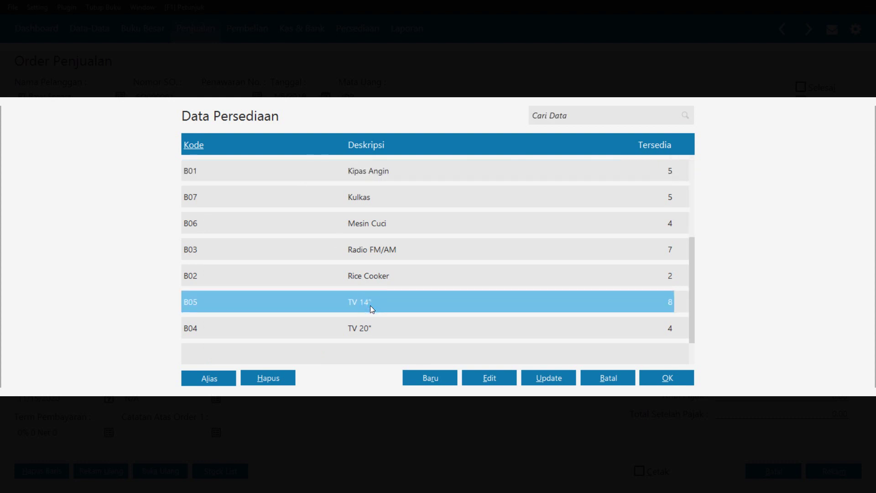
pyautogui.click(655, 377)
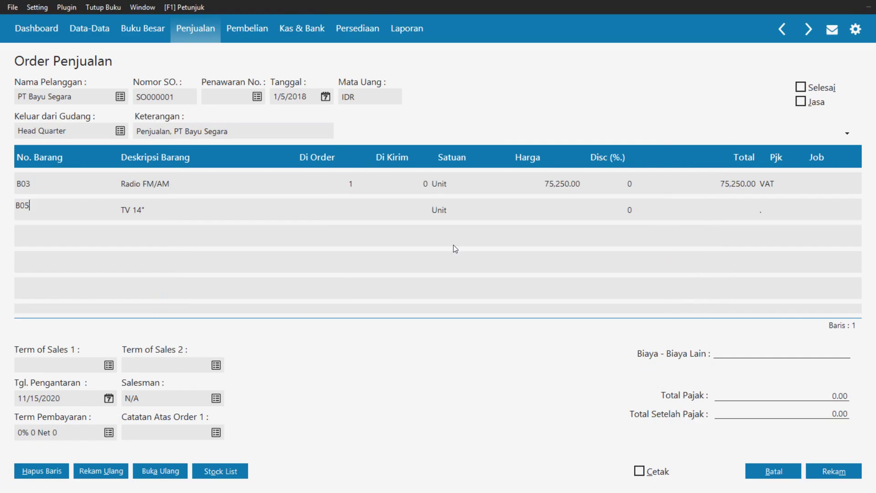
# Give the TV 14" line quantity 1, price 495,000 and the VAT tax code
pyautogui.write('1')
pyautogui.press('Tab')
pyautogui.press('Tab')
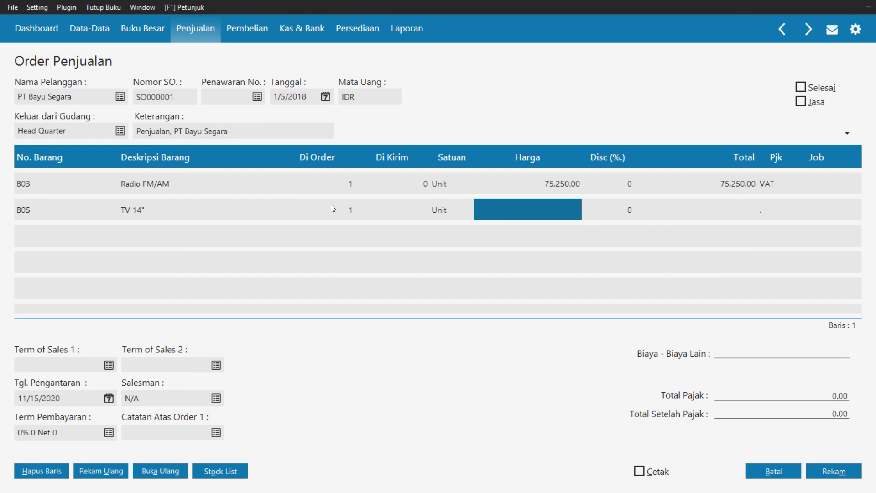
pyautogui.write('495000')
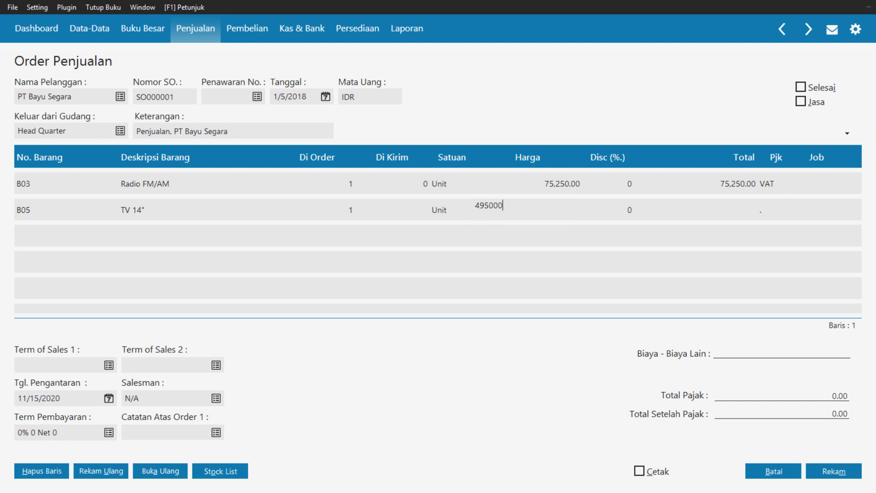
pyautogui.press('Tab')
pyautogui.press('Tab')
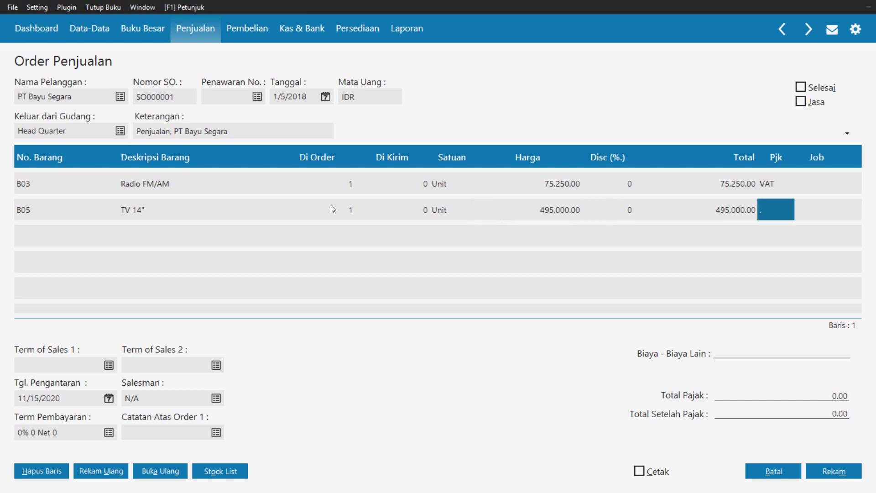
pyautogui.press('Return')
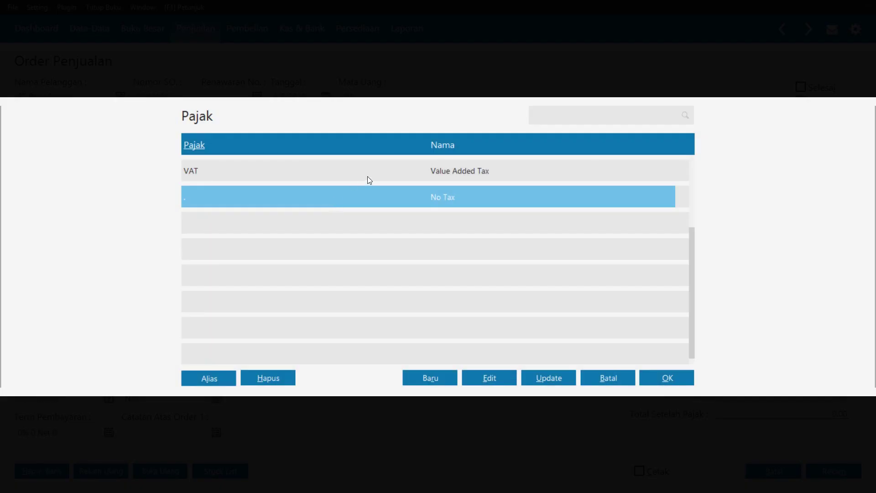
pyautogui.click(368, 176)
pyautogui.click(670, 377)
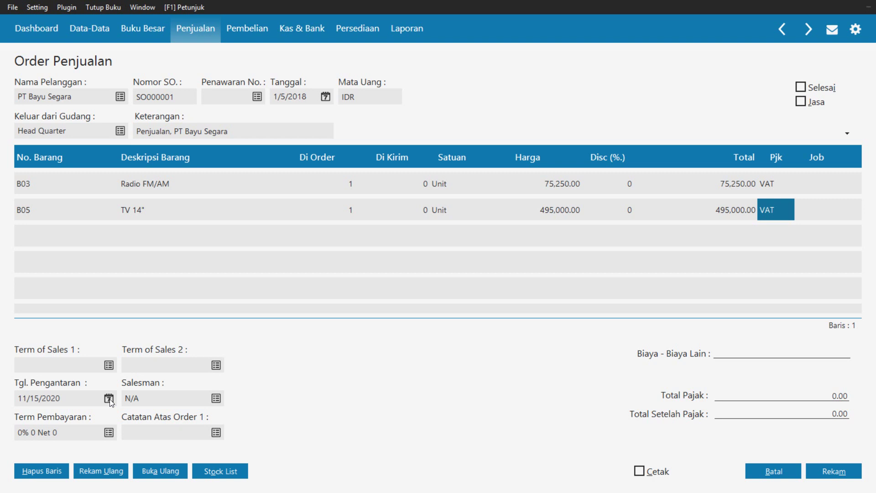
# Change the Tgl. Pengantaran delivery date from 11/15/2020 to 1/5/2018
pyautogui.click(108, 399)
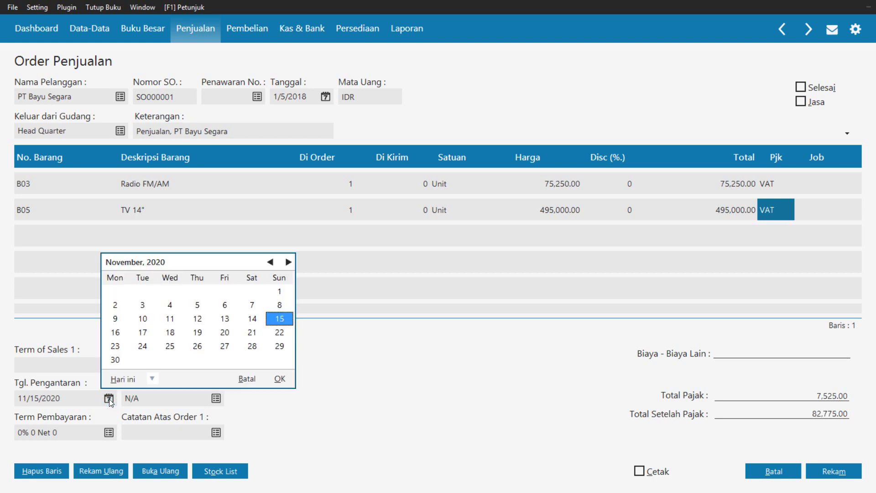
pyautogui.click(268, 262)
pyautogui.click(269, 263)
pyautogui.click(269, 262)
pyautogui.click(269, 262)
pyautogui.click(269, 262)
pyautogui.click(269, 262)
pyautogui.click(269, 263)
pyautogui.click(268, 262)
pyautogui.click(269, 263)
pyautogui.doubleClick(268, 262)
pyautogui.click(268, 262)
pyautogui.doubleClick(268, 263)
pyautogui.click(269, 263)
pyautogui.click(269, 262)
pyautogui.click(268, 263)
pyautogui.click(268, 262)
pyautogui.click(268, 263)
pyautogui.click(268, 262)
pyautogui.click(268, 262)
pyautogui.click(268, 262)
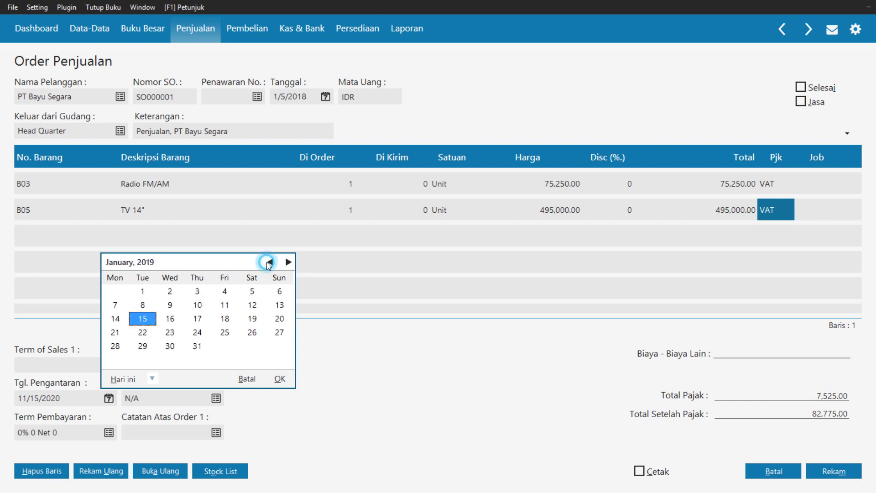
pyautogui.click(268, 262)
pyautogui.doubleClick(268, 262)
pyautogui.click(268, 263)
pyautogui.doubleClick(268, 262)
pyautogui.click(268, 263)
pyautogui.doubleClick(268, 262)
pyautogui.click(268, 262)
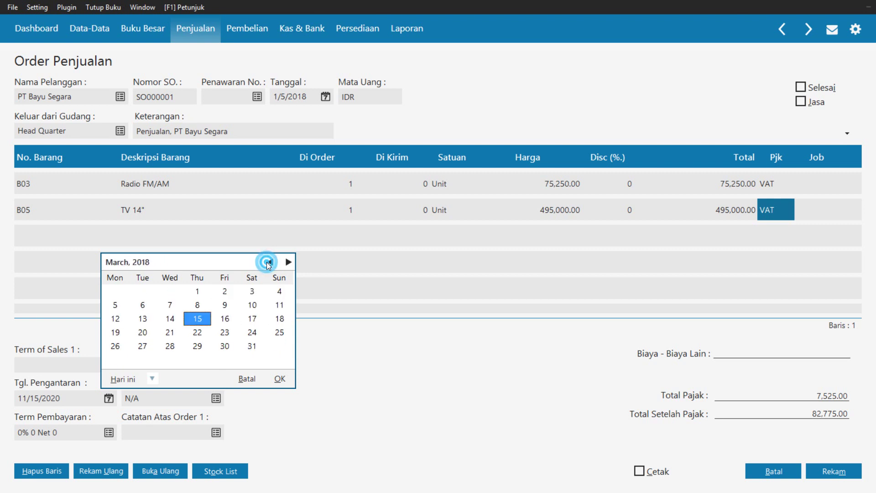
pyautogui.doubleClick(268, 262)
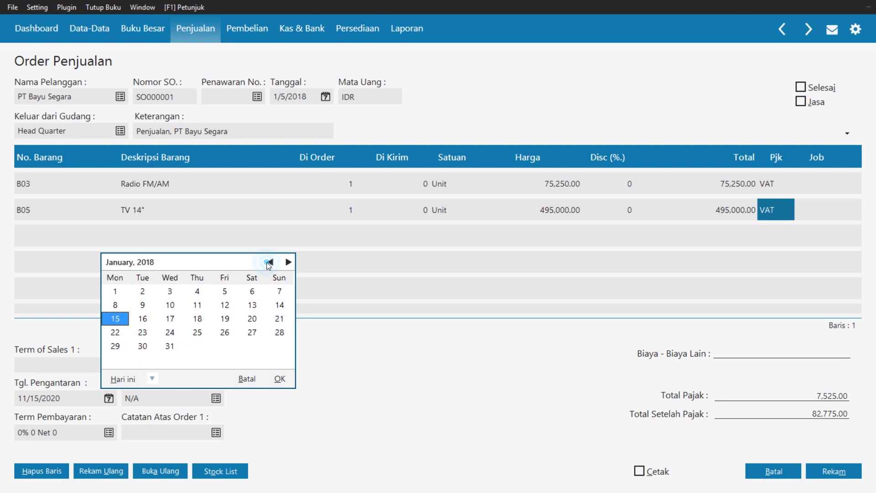
pyautogui.click(222, 296)
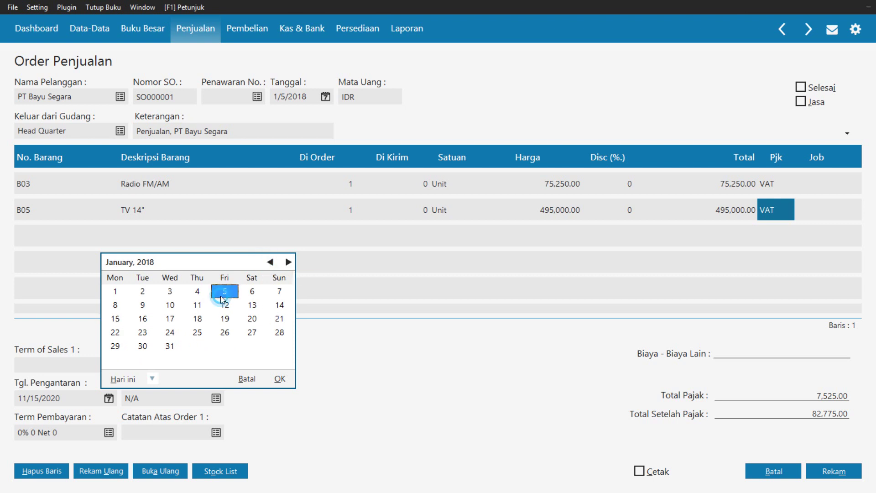
pyautogui.click(280, 379)
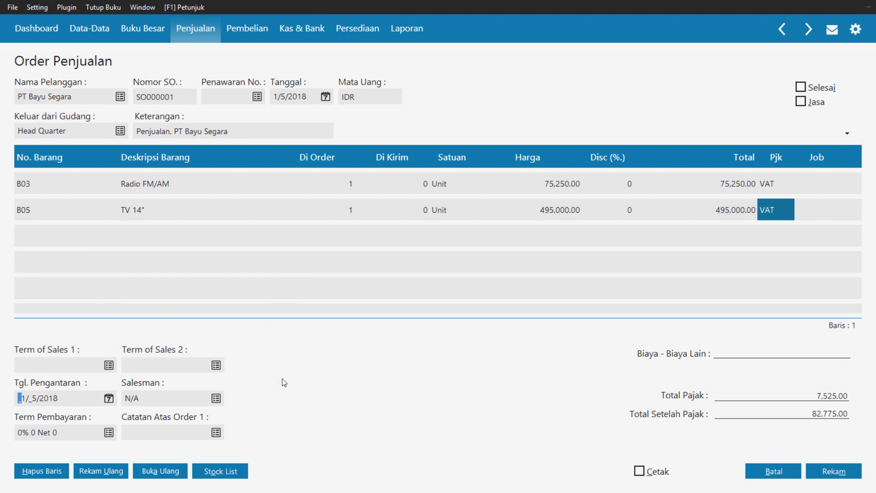
# Create a new employee record for the salesman, entering the employee's name
pyautogui.click(216, 398)
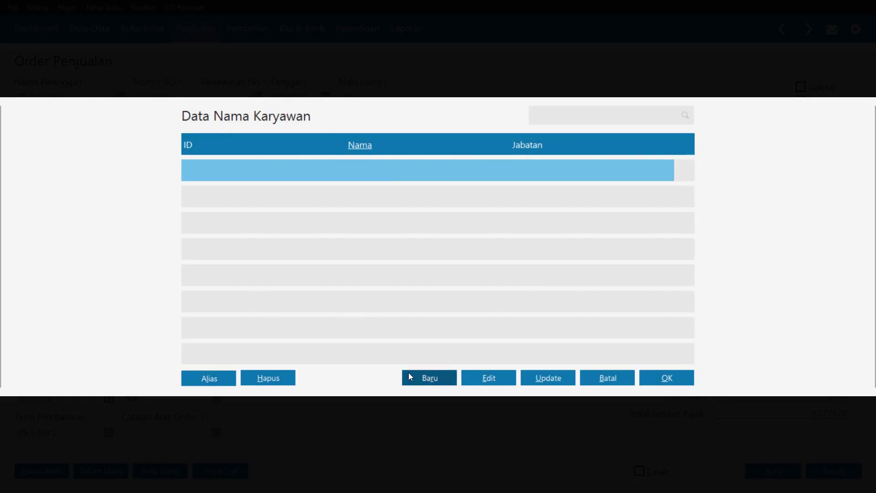
pyautogui.click(421, 380)
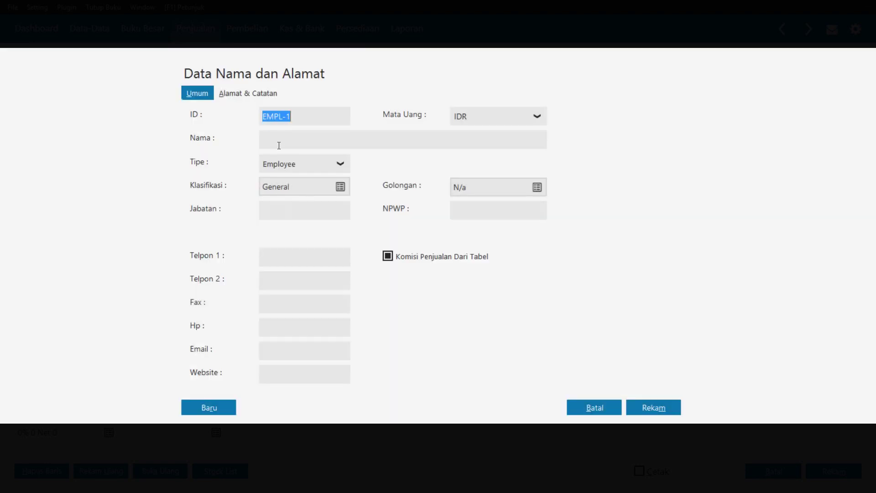
pyautogui.click(279, 146)
pyautogui.write('Rina')
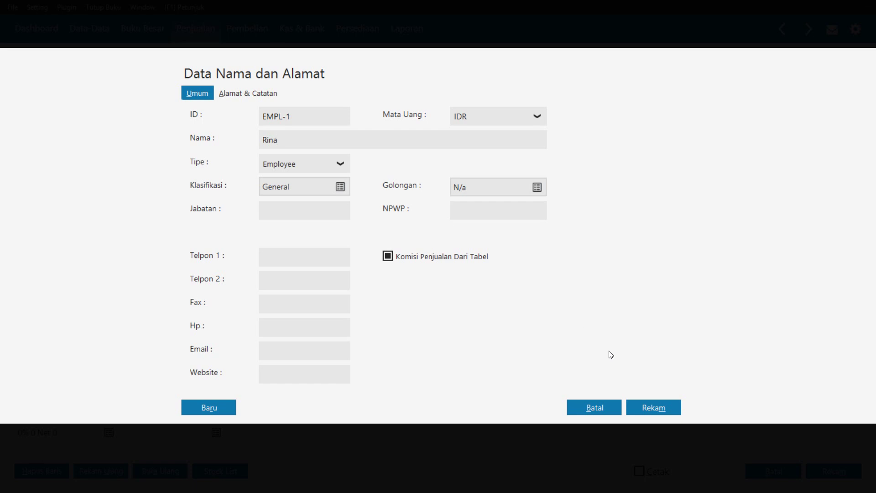
pyautogui.click(652, 406)
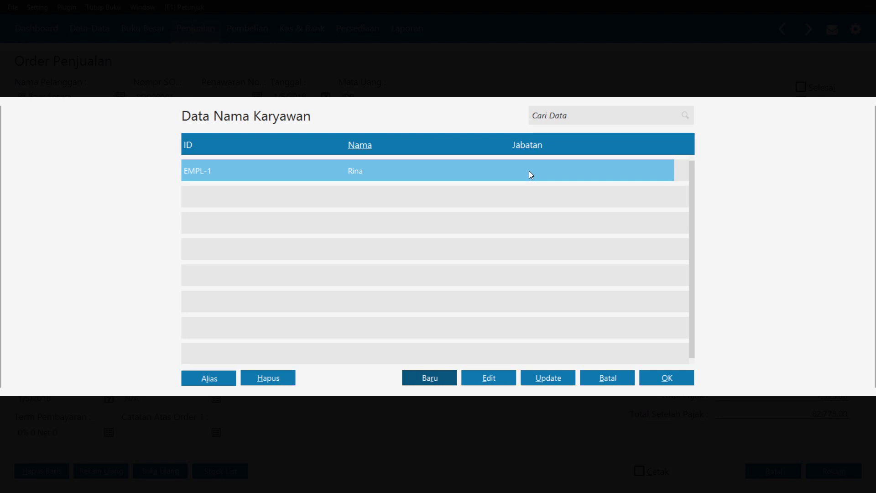
# Give employee EMPL-1 the job title Marketing and make them the order's salesman
pyautogui.click(489, 378)
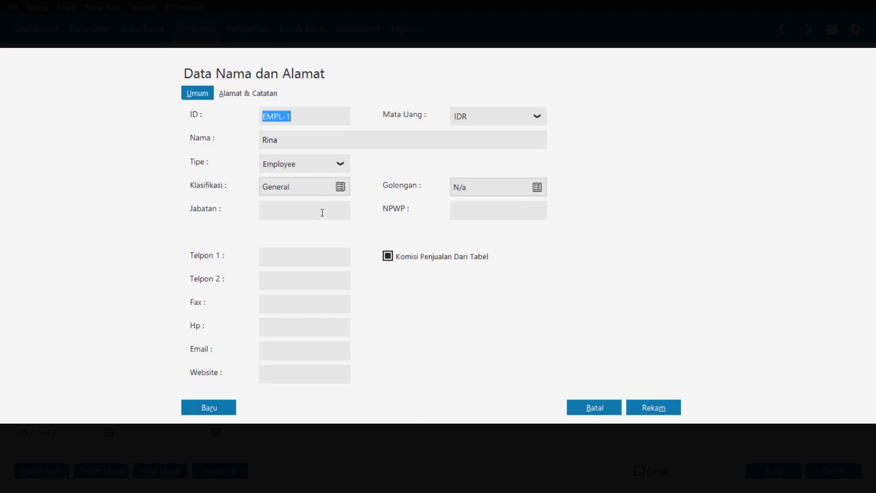
pyautogui.click(320, 210)
pyautogui.write('Marketing')
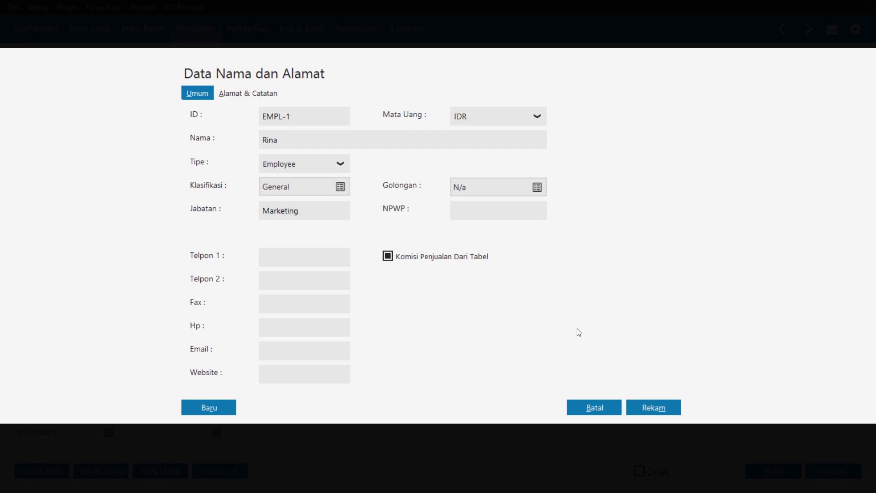
pyautogui.click(664, 411)
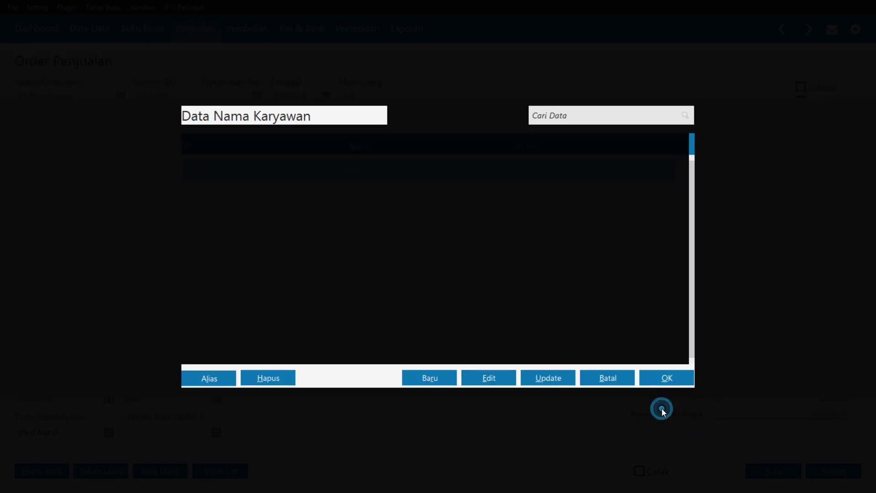
pyautogui.click(662, 376)
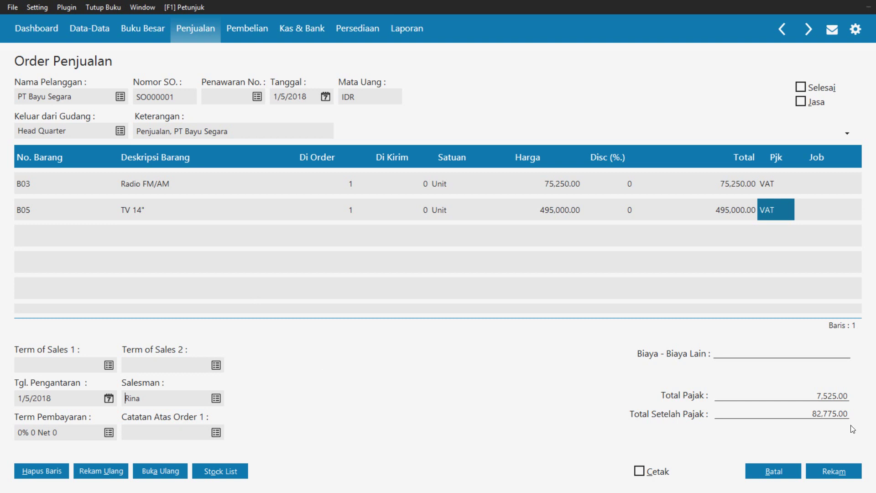
# Commit the TV 14" line and save sales order SO000001 at Rp 627,275.00
pyautogui.click(789, 358)
pyautogui.click(835, 473)
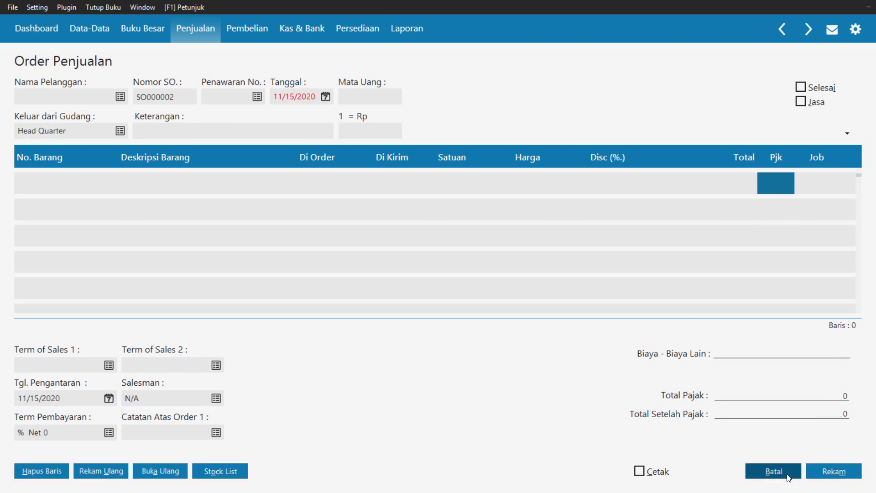
pyautogui.click(785, 473)
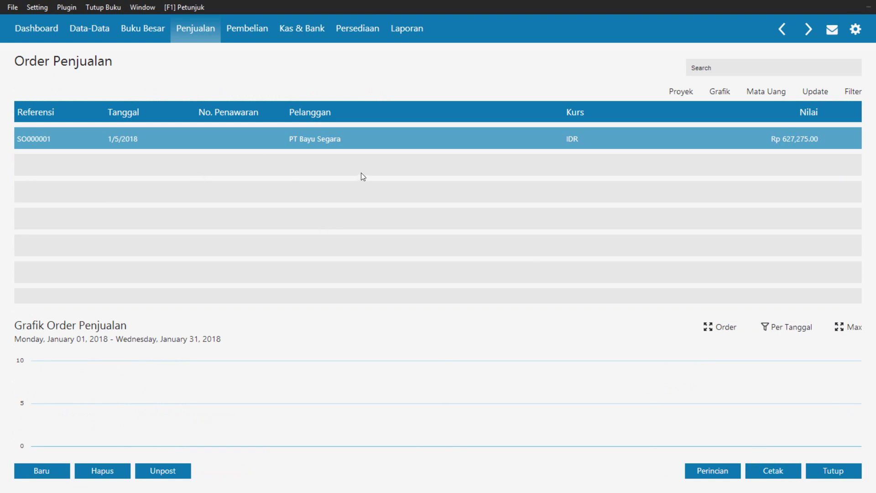
# Create a new Invoice Penjualan with PT Bayu Segara as the customer
pyautogui.click(822, 471)
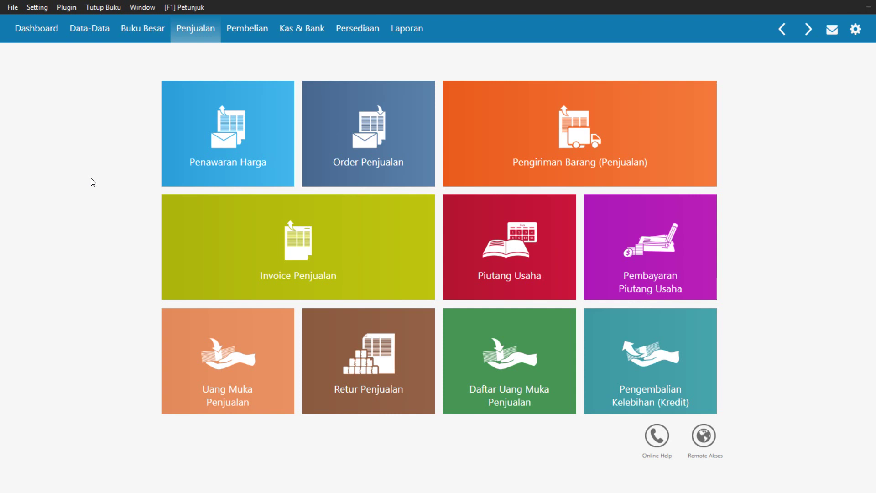
pyautogui.click(263, 238)
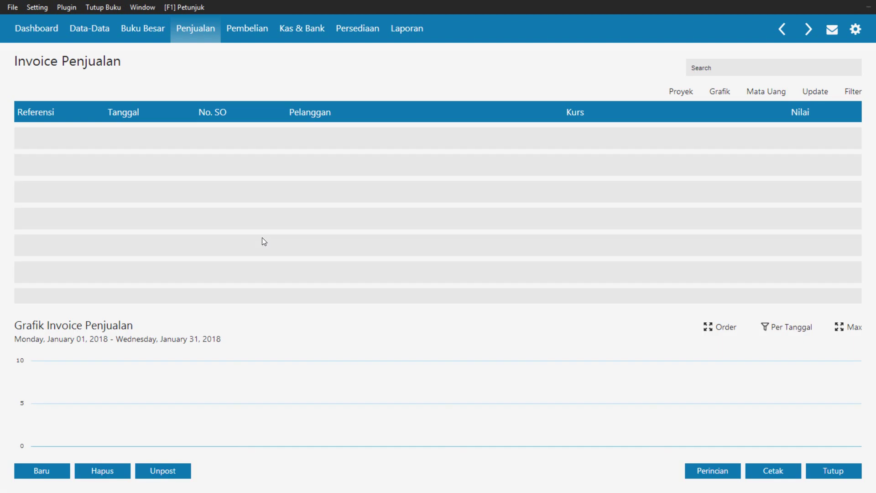
pyautogui.click(37, 472)
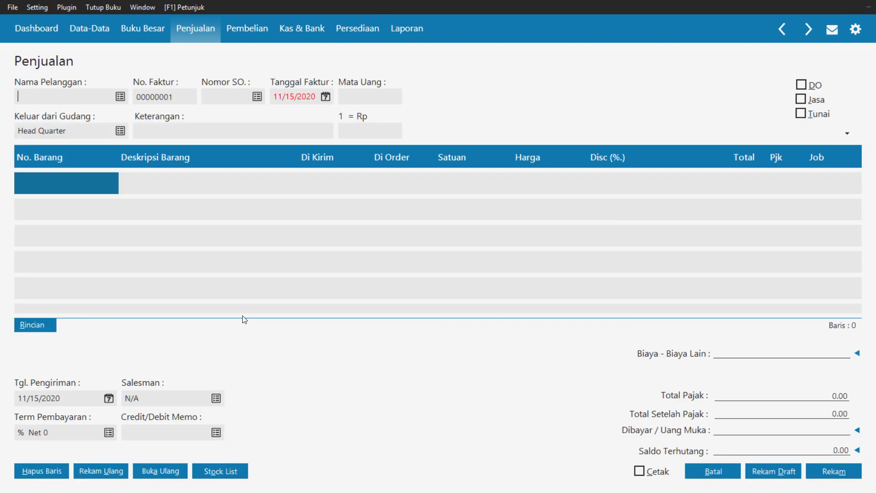
pyautogui.click(120, 97)
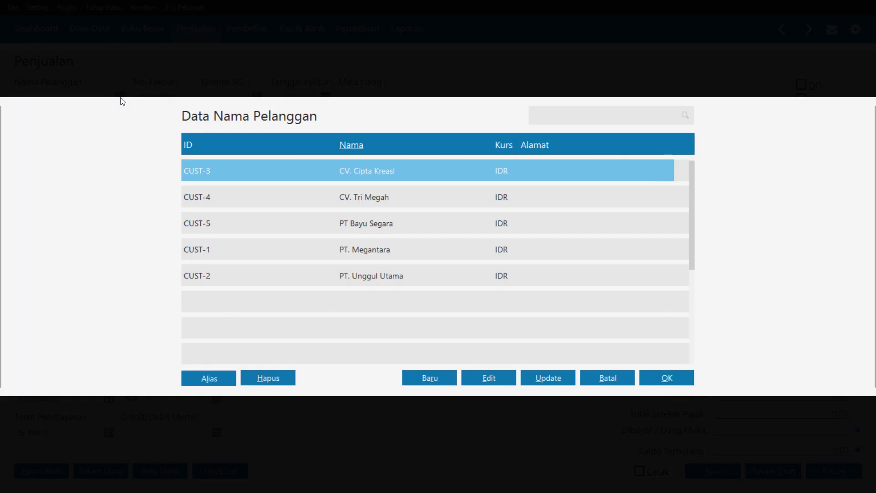
pyautogui.click(403, 230)
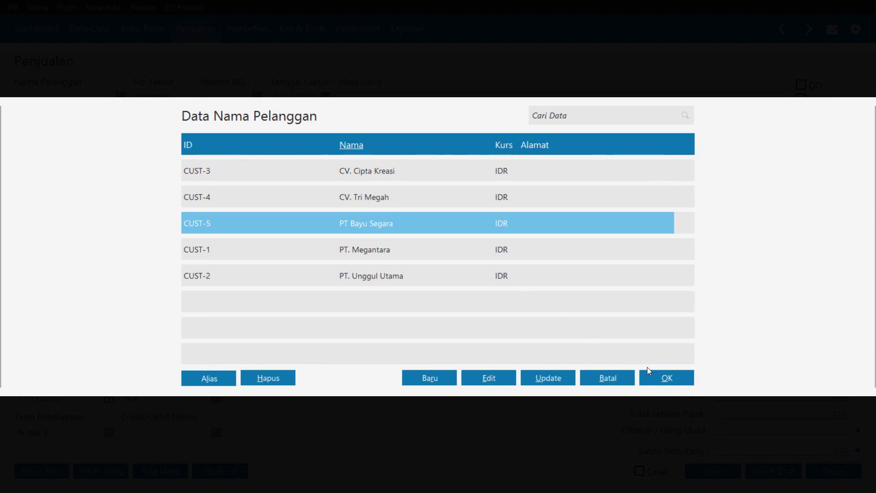
pyautogui.click(670, 379)
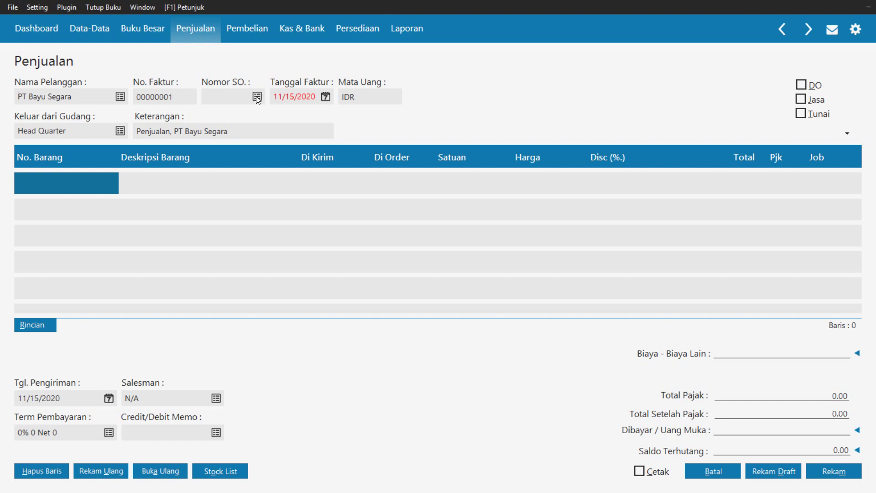
# Link invoice 00000001 to sales order SO000001, pulling in the Radio FM/AM and TV 14" lines
pyautogui.click(257, 96)
pyautogui.click(387, 173)
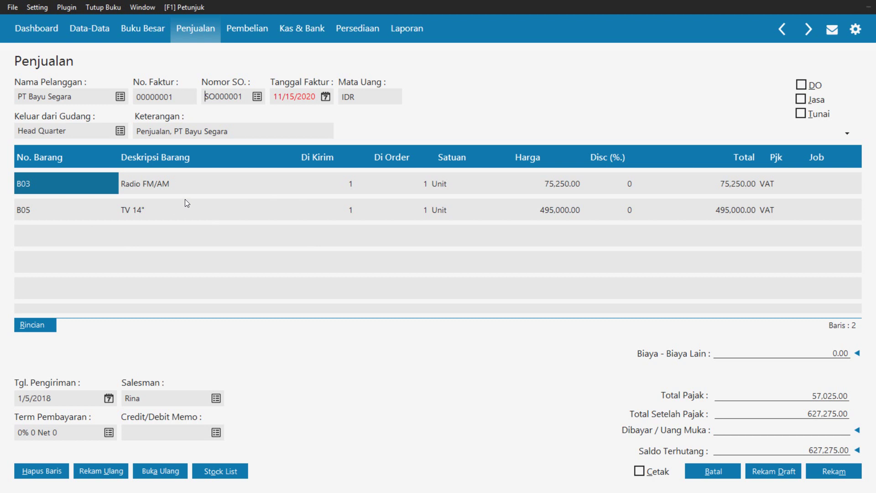
pyautogui.click(326, 97)
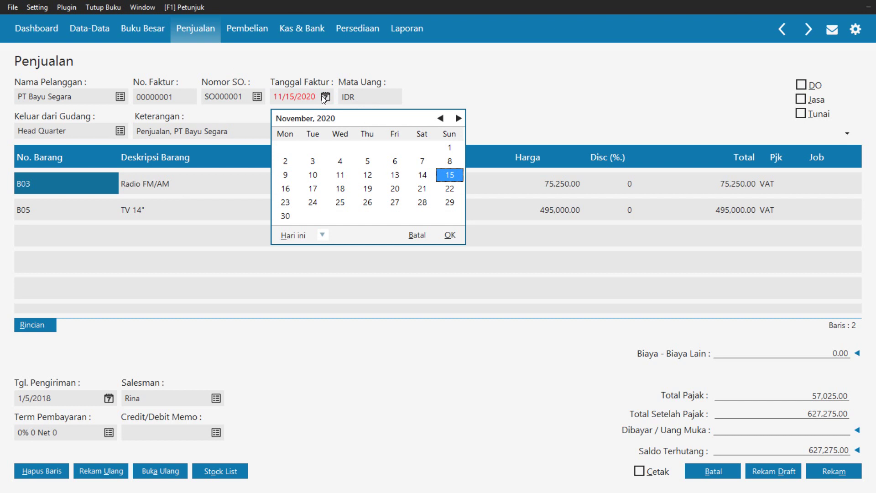
# Set the Tanggal Faktur invoice date to 1/5/2018
pyautogui.click(440, 119)
pyautogui.click(440, 120)
pyautogui.click(440, 119)
pyautogui.click(440, 119)
pyautogui.click(440, 120)
pyautogui.click(440, 119)
pyautogui.doubleClick(440, 119)
pyautogui.doubleClick(439, 119)
pyautogui.click(440, 120)
pyautogui.doubleClick(440, 120)
pyautogui.click(440, 119)
pyautogui.doubleClick(440, 119)
pyautogui.click(440, 119)
pyautogui.click(440, 120)
pyautogui.click(440, 120)
pyautogui.click(440, 120)
pyautogui.click(440, 120)
pyautogui.click(440, 120)
pyautogui.click(440, 120)
pyautogui.click(440, 119)
pyautogui.doubleClick(441, 119)
pyautogui.click(440, 120)
pyautogui.doubleClick(441, 120)
pyautogui.click(440, 120)
pyautogui.doubleClick(440, 120)
pyautogui.click(440, 120)
pyautogui.click(440, 120)
pyautogui.click(396, 149)
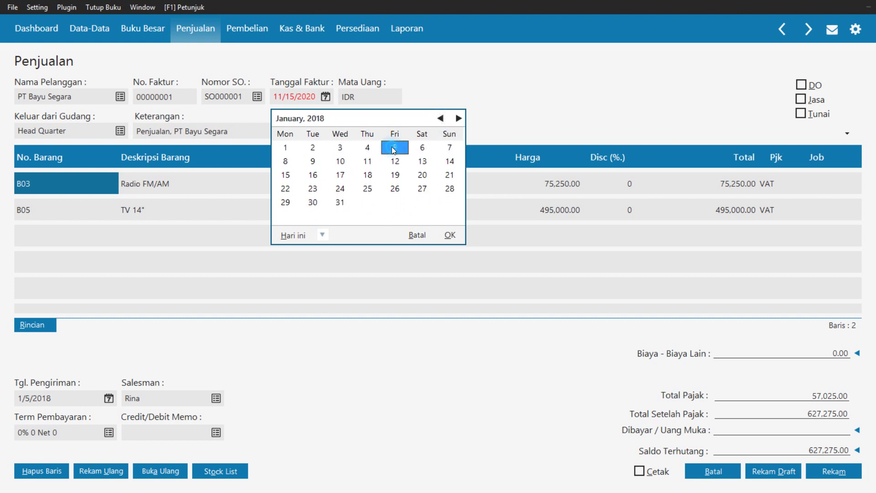
pyautogui.click(450, 235)
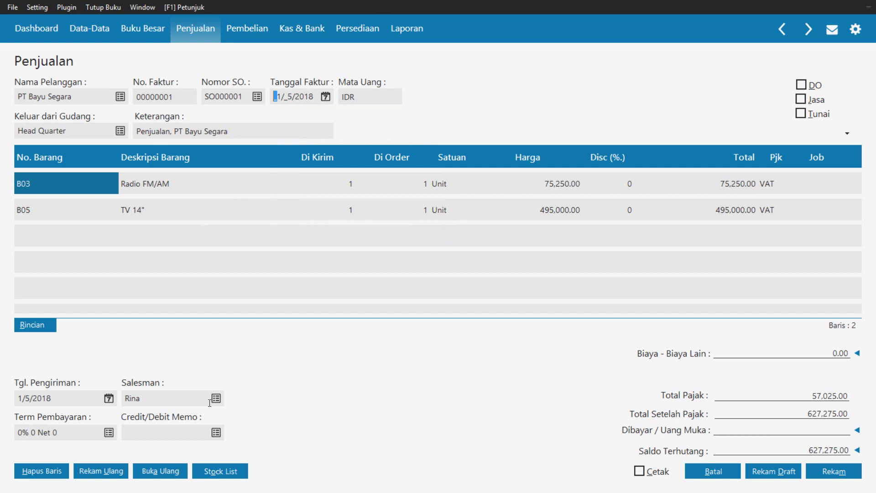
# Set the Tgl. Pengiriman delivery date on the invoice to 1/6/2018
pyautogui.click(108, 398)
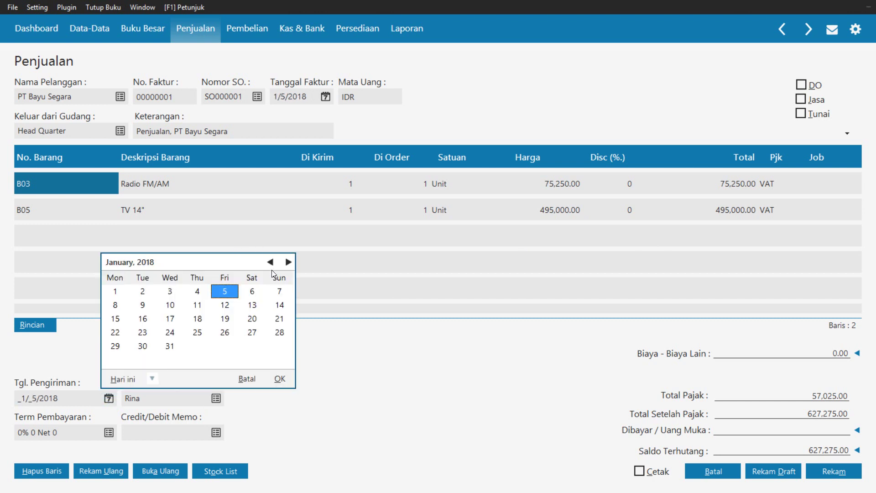
pyautogui.click(254, 295)
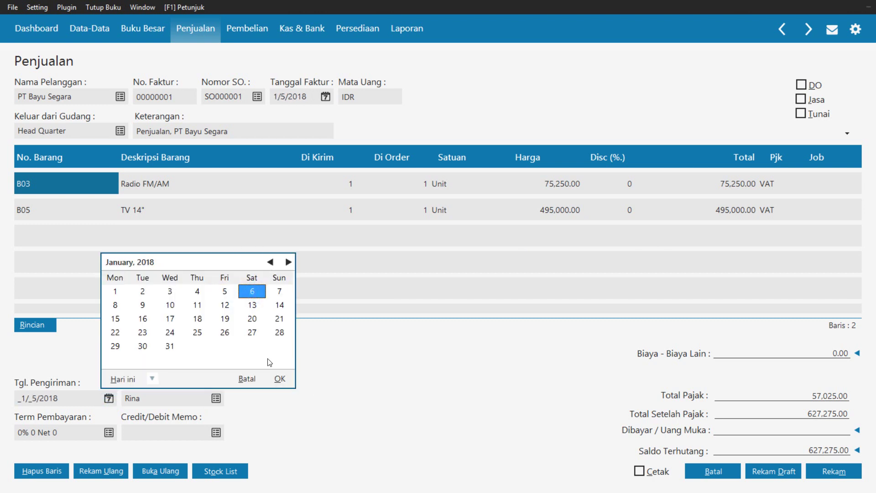
pyautogui.click(278, 379)
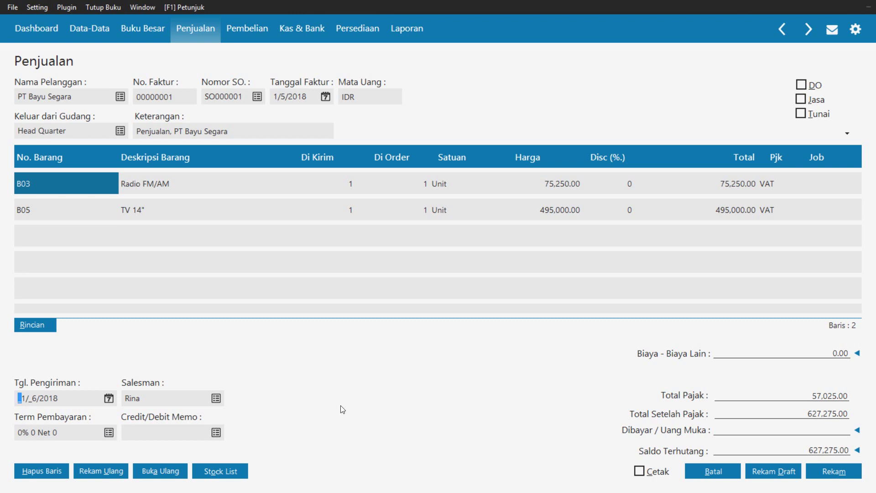
# Set the invoice terms to 10 discount days, 30 due days and a 2% early discount
pyautogui.click(107, 432)
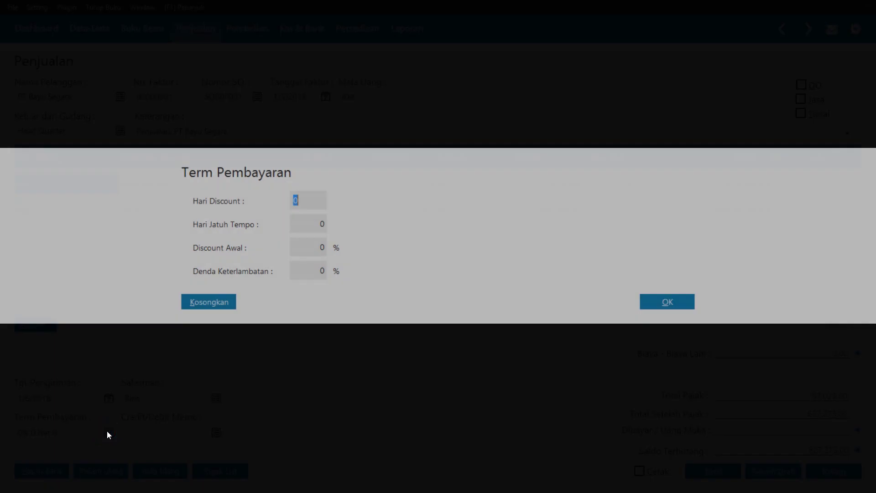
pyautogui.click(310, 198)
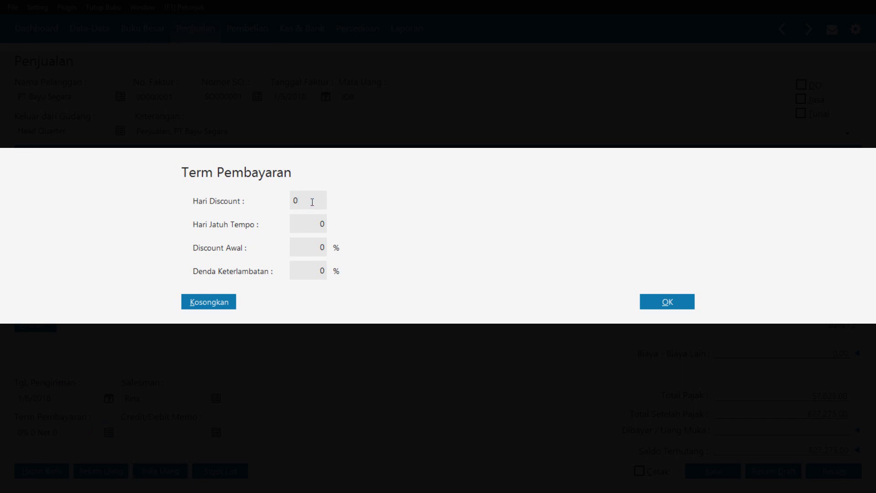
pyautogui.press('BackSpace')
pyautogui.write('10')
pyautogui.press('Tab')
pyautogui.write('30')
pyautogui.press('Tab')
pyautogui.write('2')
pyautogui.click(669, 300)
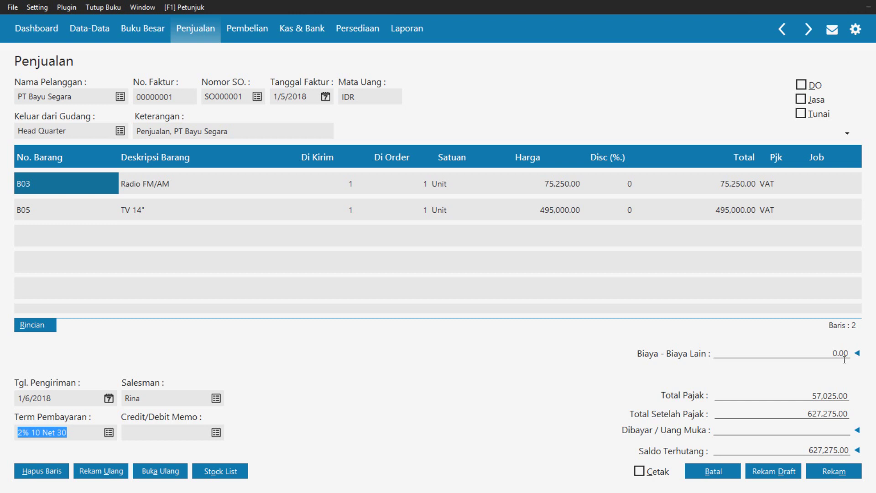
# Confirm no down payments are available and save the 627,275.00 invoice for PT Bayu Segara
pyautogui.click(857, 430)
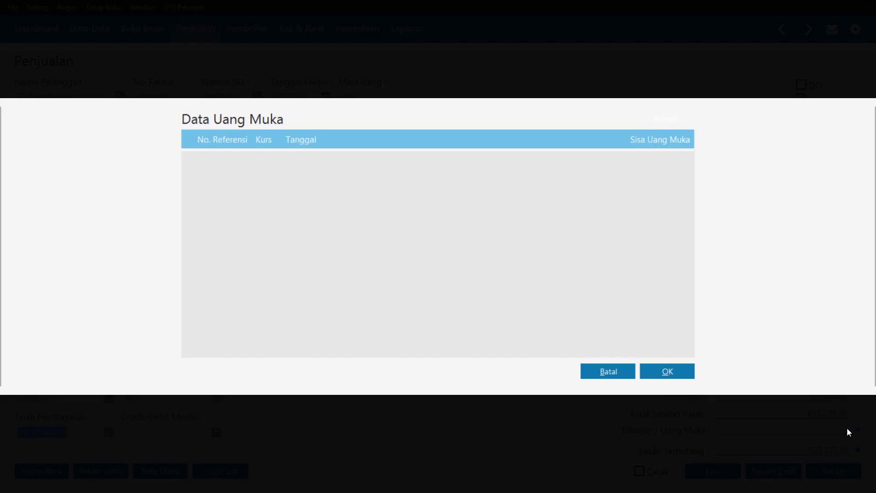
pyautogui.click(599, 370)
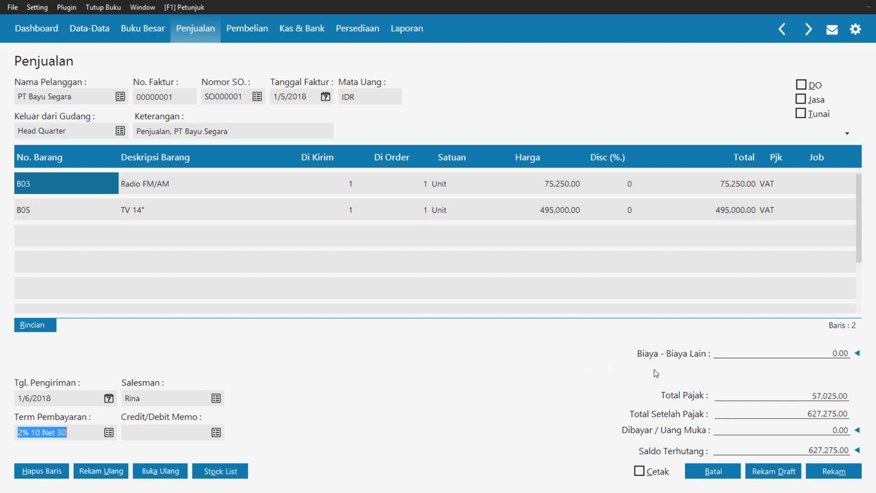
pyautogui.click(827, 474)
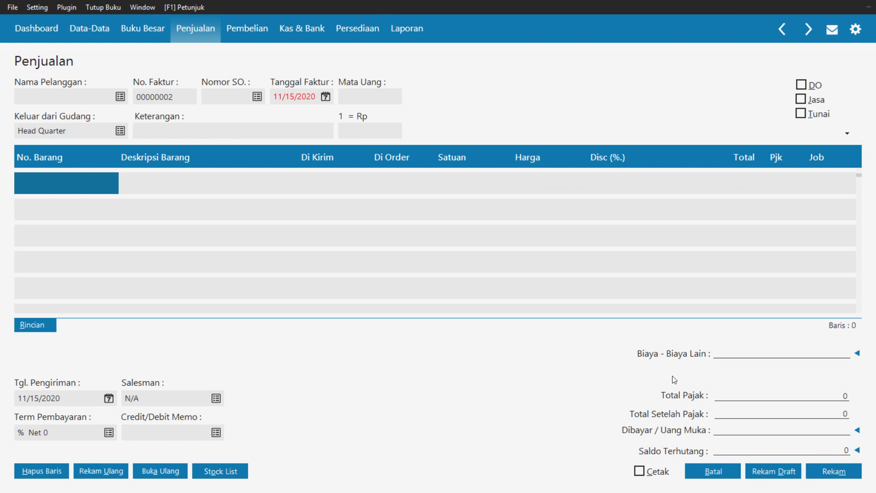
# Close the blank invoice form and the invoice list to return to Penjualan
pyautogui.click(726, 471)
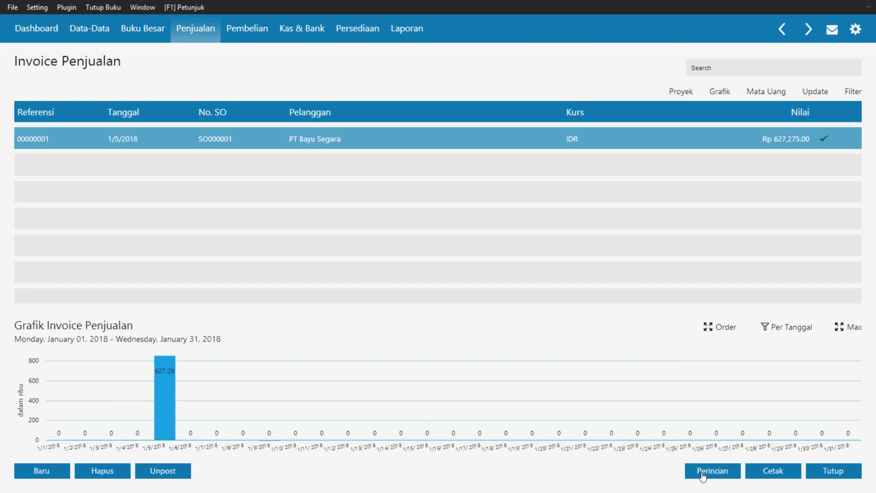
pyautogui.click(855, 472)
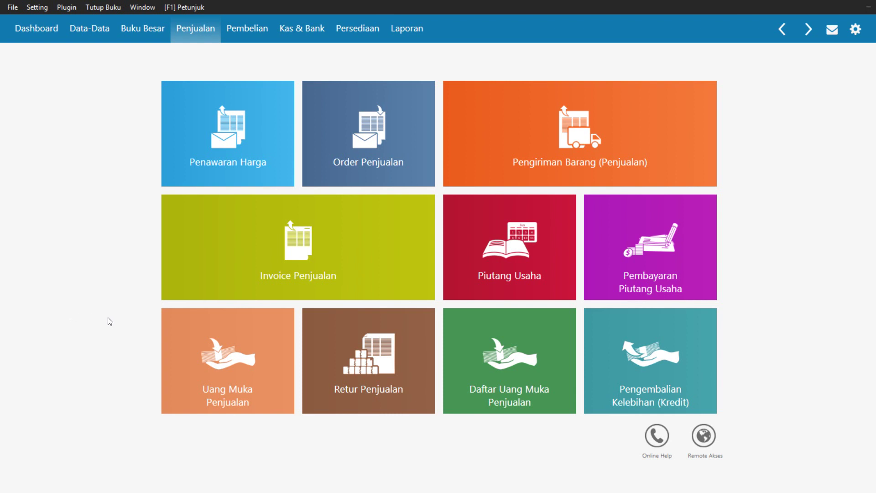
pyautogui.moveTo(171, 349)
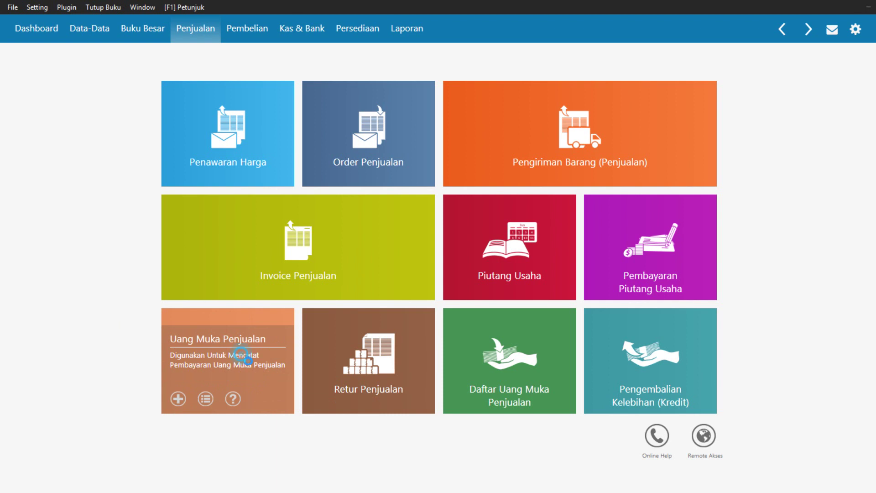
# Start a new sales down payment record with Kas as the cash account
pyautogui.click(243, 356)
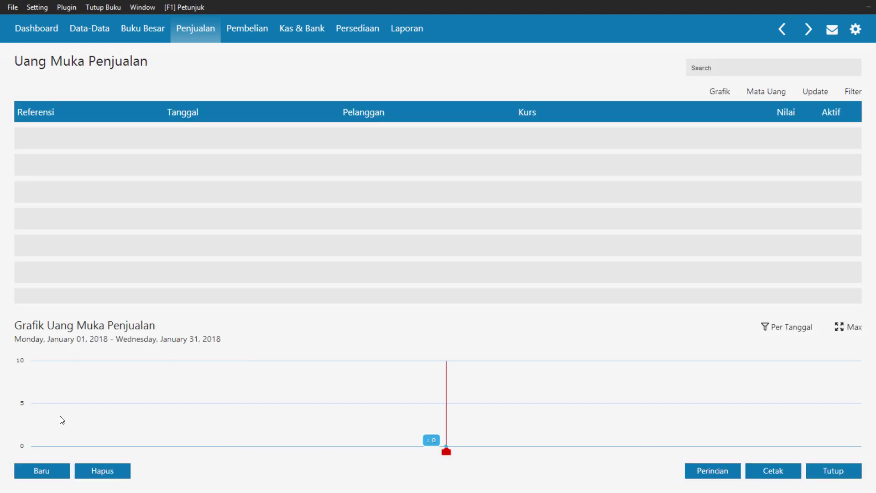
pyautogui.click(43, 476)
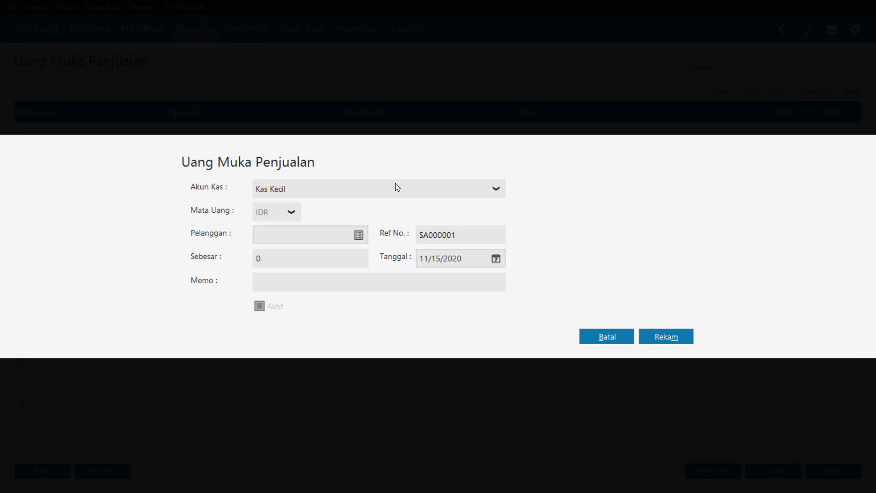
pyautogui.click(402, 188)
pyautogui.click(398, 227)
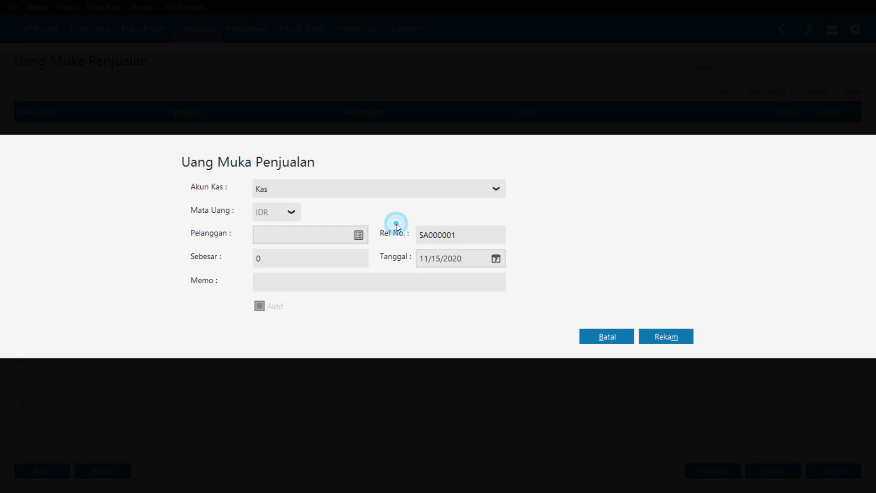
# Set the customer to PT Bayu Segara and the amount to 100,000.00
pyautogui.click(359, 235)
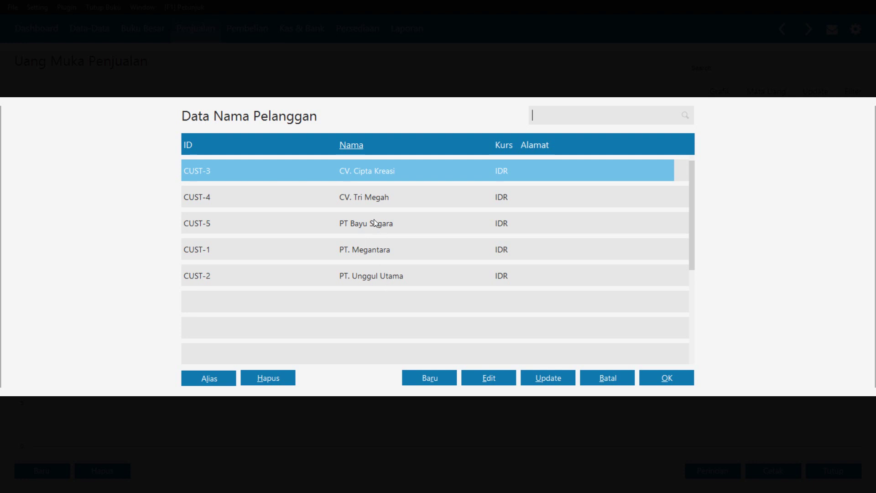
pyautogui.click(374, 221)
pyautogui.click(665, 377)
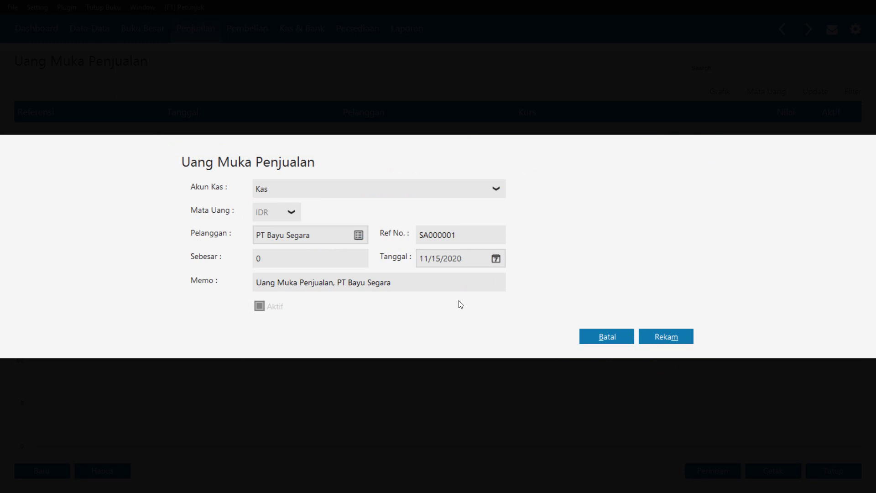
pyautogui.click(325, 264)
pyautogui.write('100')
pyautogui.write('000')
pyautogui.press('Tab')
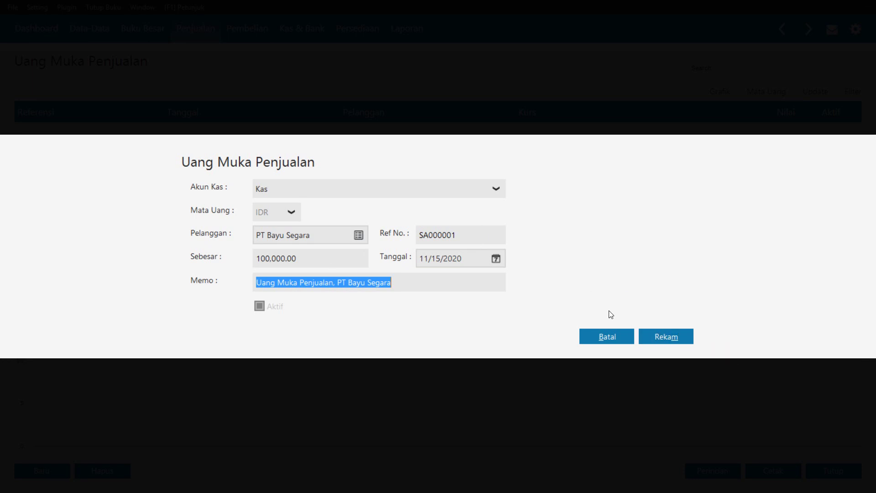
# Step the down payment date calendar back to December 2017
pyautogui.click(495, 260)
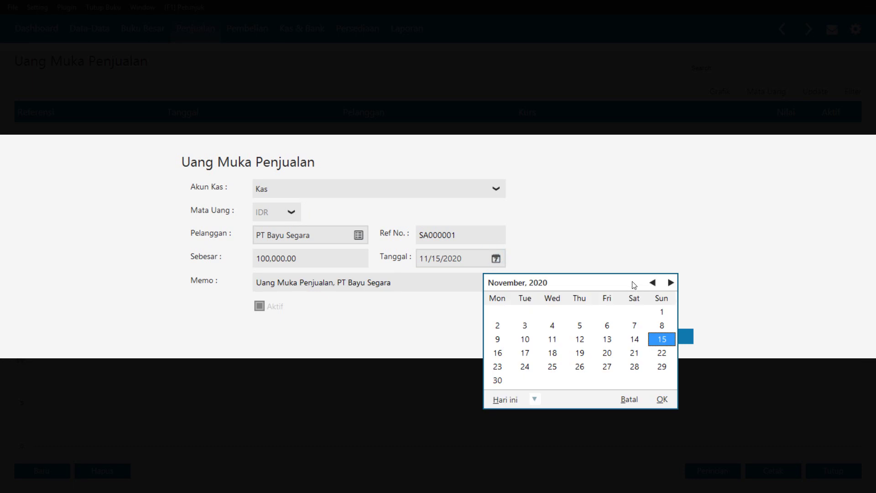
pyautogui.click(652, 283)
pyautogui.click(652, 283)
pyautogui.click(652, 283)
pyautogui.click(652, 283)
pyautogui.click(652, 283)
pyautogui.click(652, 283)
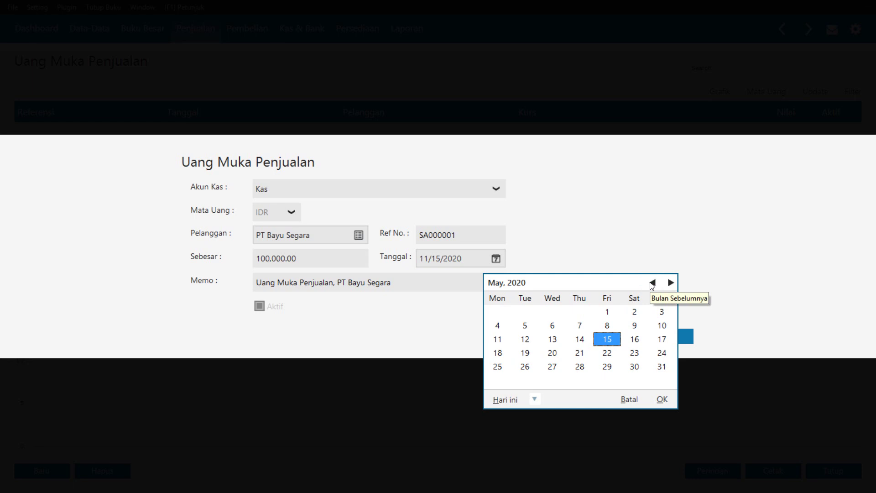
pyautogui.click(652, 283)
pyautogui.click(652, 283)
pyautogui.click(652, 283)
pyautogui.click(652, 283)
pyautogui.click(652, 283)
pyautogui.tripleClick(652, 283)
pyautogui.tripleClick(653, 283)
pyautogui.tripleClick(652, 283)
pyautogui.doubleClick(652, 283)
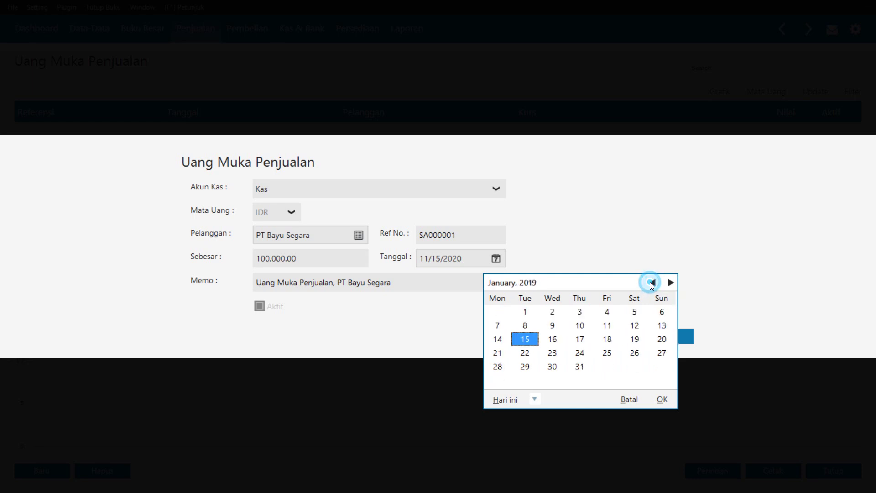
pyautogui.doubleClick(652, 283)
pyautogui.doubleClick(652, 283)
pyautogui.tripleClick(652, 283)
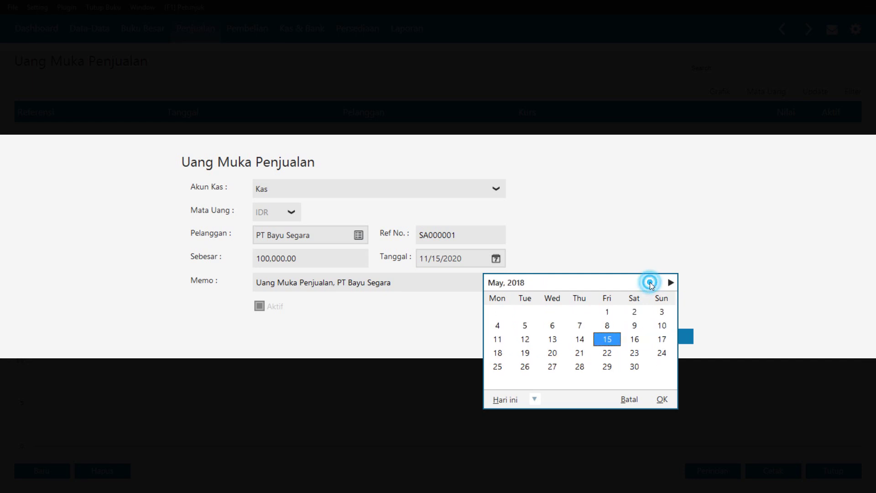
pyautogui.tripleClick(652, 283)
pyautogui.doubleClick(652, 283)
pyautogui.click(653, 283)
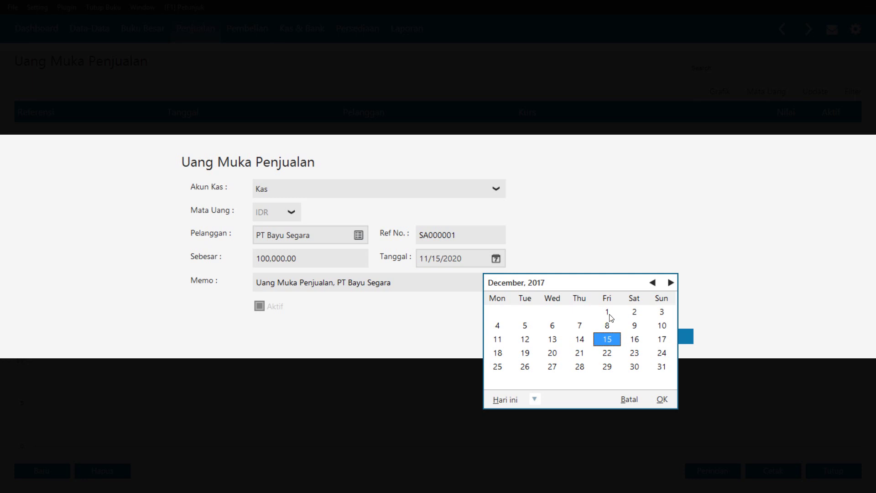
# Date the down payment 6 January 2018 and save SA000001
pyautogui.click(552, 326)
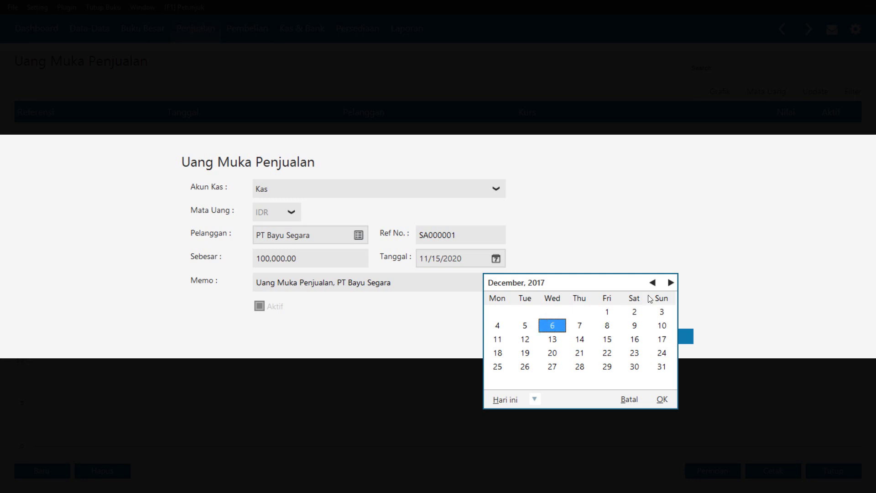
pyautogui.click(669, 283)
pyautogui.click(669, 283)
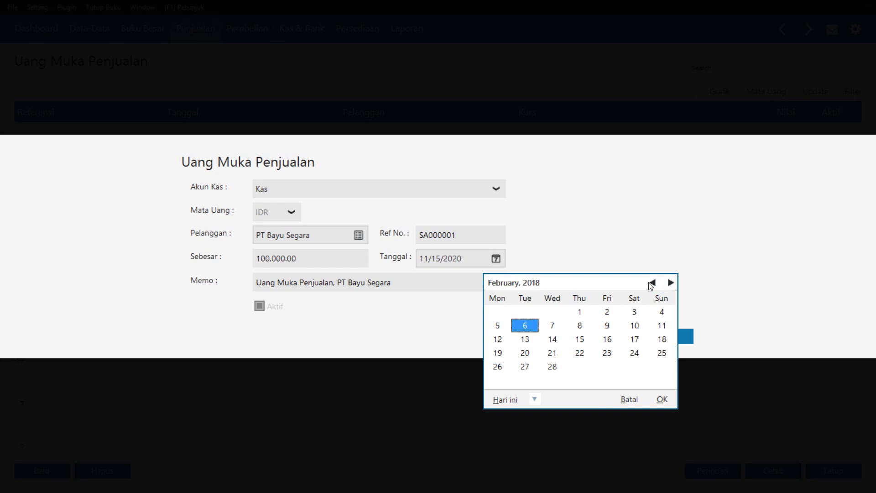
pyautogui.click(651, 283)
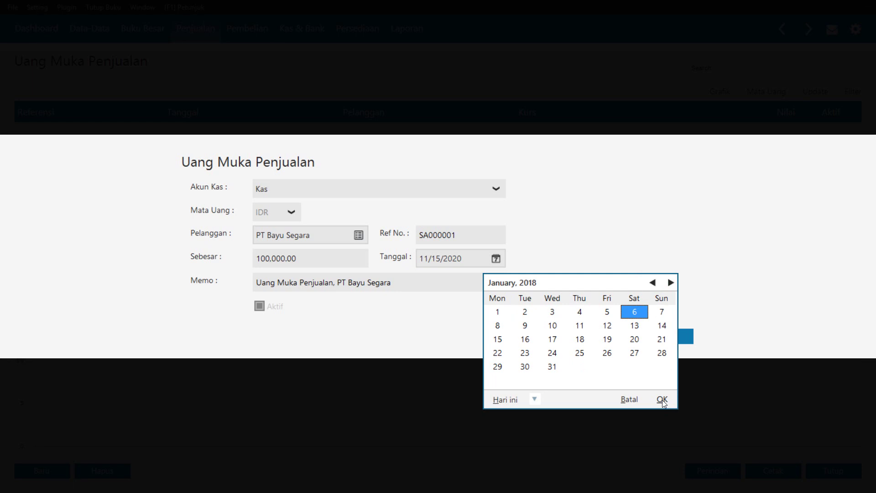
pyautogui.click(661, 400)
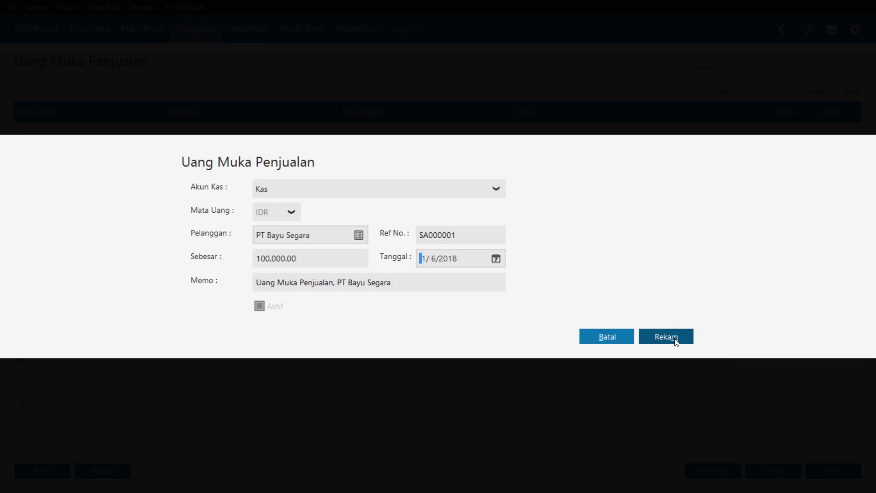
pyautogui.click(665, 336)
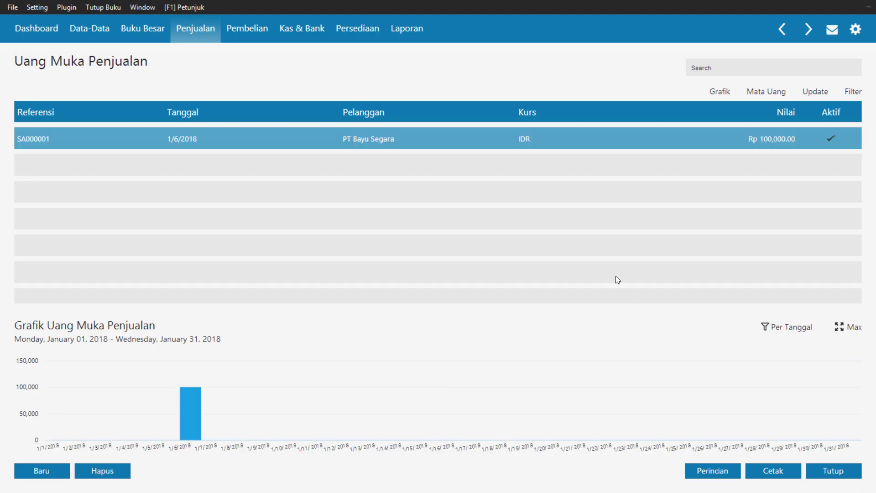
# Review down payment SA000001 unchanged, then go to the Invoice Penjualan list
pyautogui.click(388, 136)
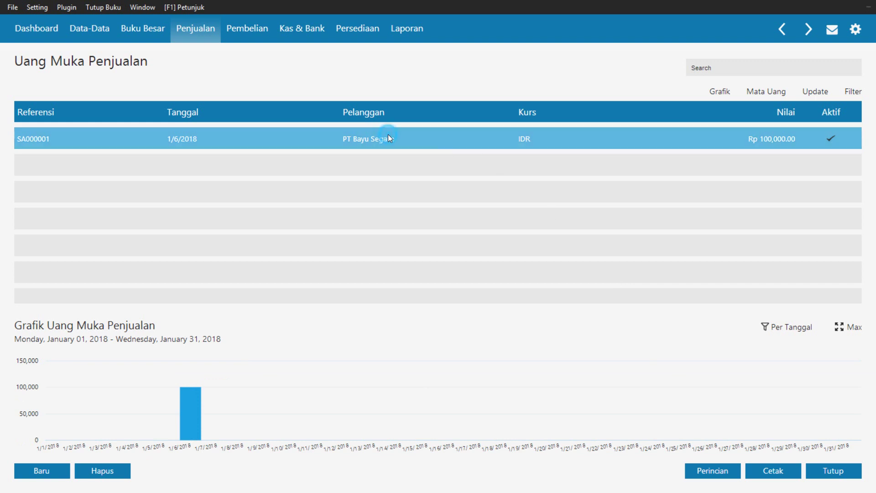
pyautogui.doubleClick(334, 137)
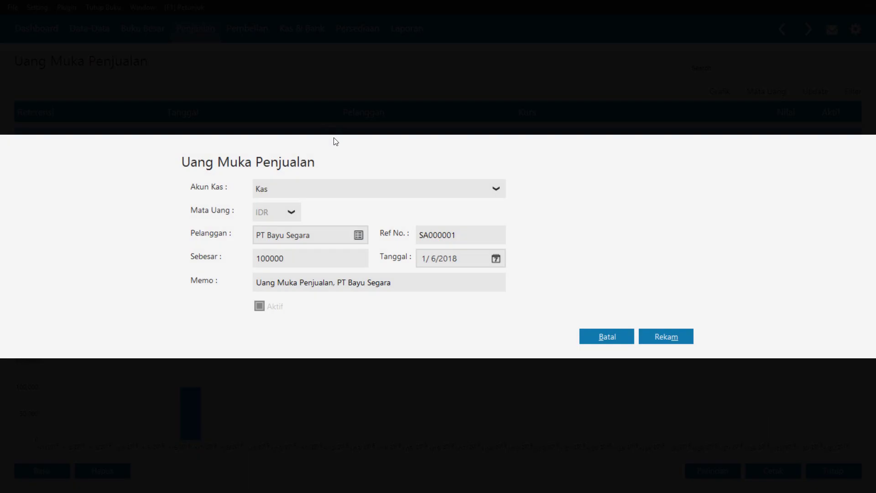
pyautogui.click(600, 339)
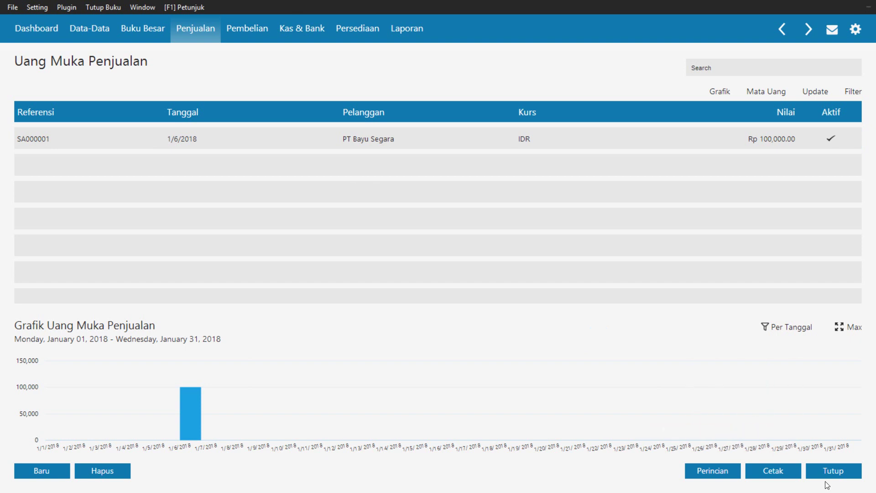
pyautogui.click(851, 481)
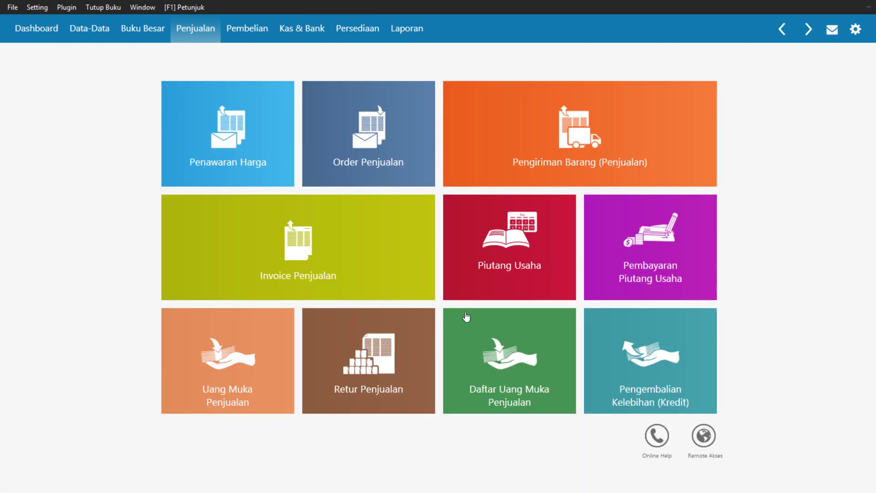
pyautogui.click(263, 233)
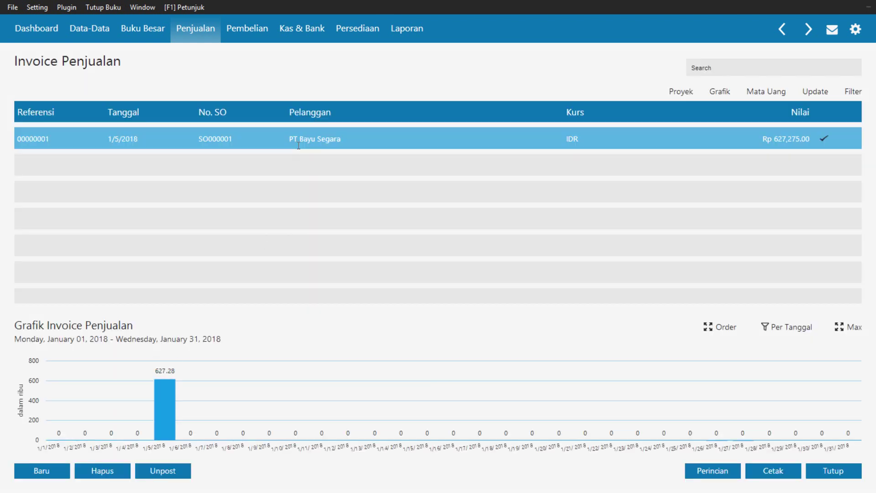
# Apply down payment SA000001 (100,000.00) to invoice 00000001, leaving 527,275.00 due
pyautogui.doubleClick(298, 145)
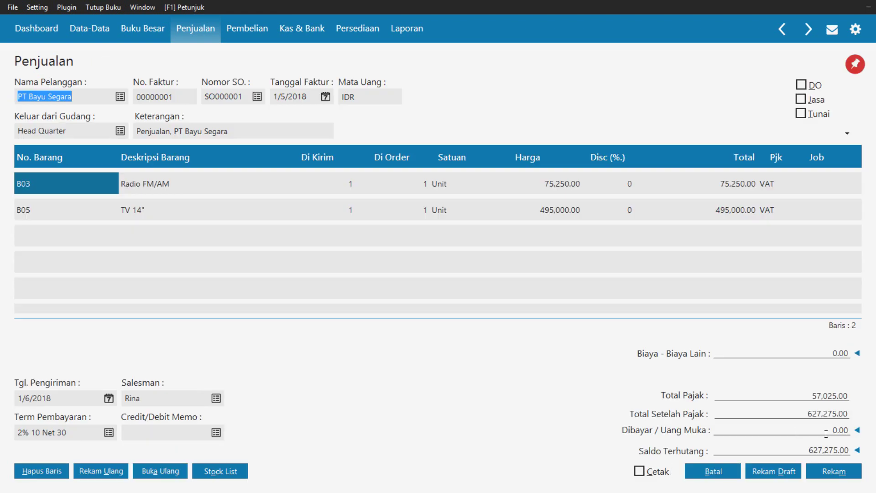
pyautogui.click(857, 431)
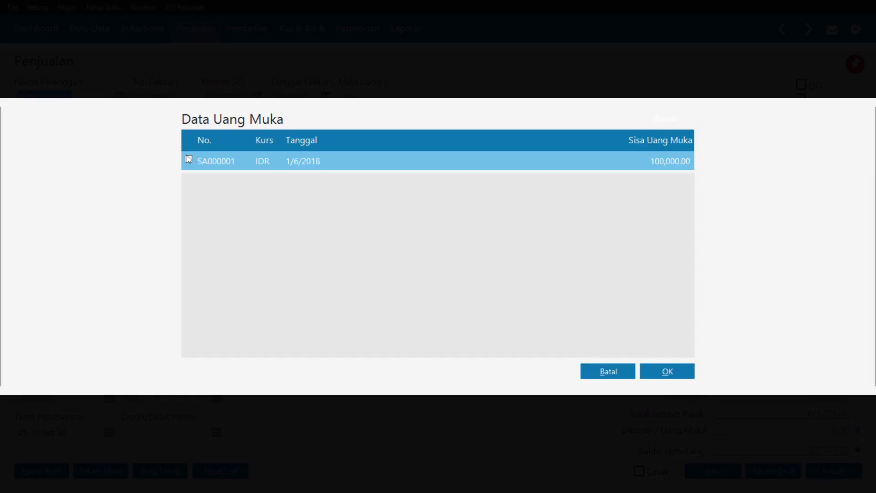
pyautogui.click(628, 375)
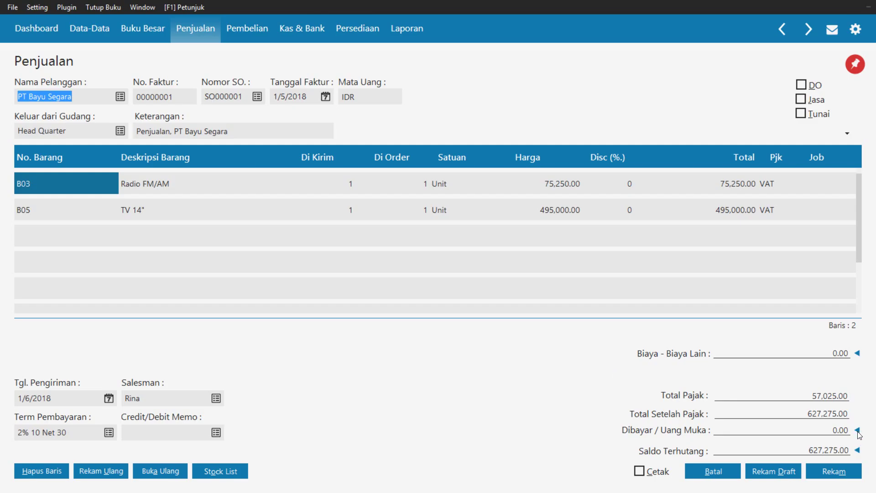
pyautogui.click(859, 431)
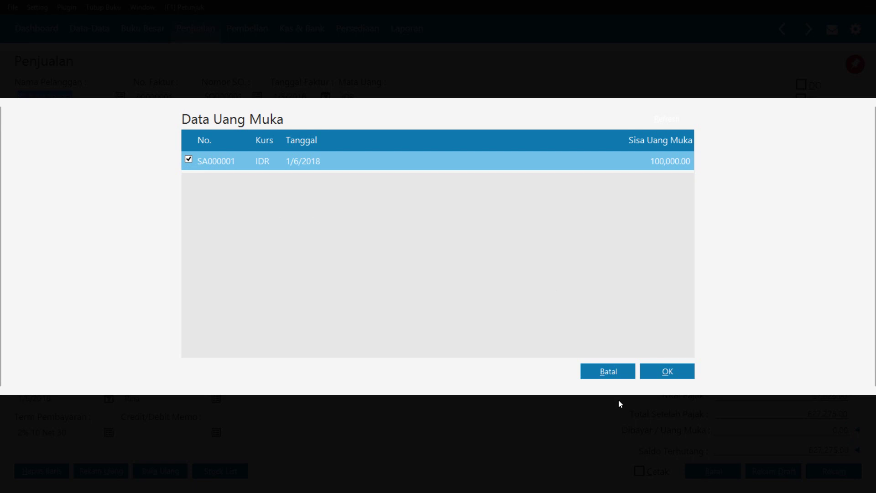
pyautogui.click(666, 374)
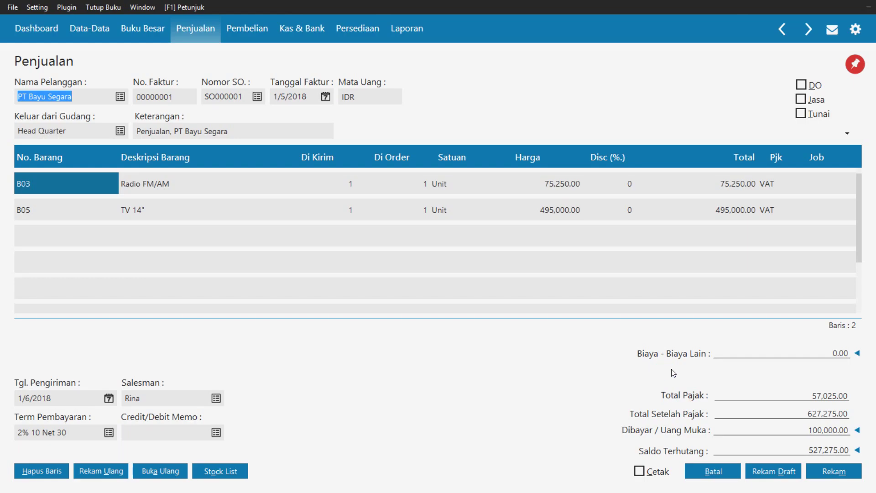
pyautogui.click(807, 455)
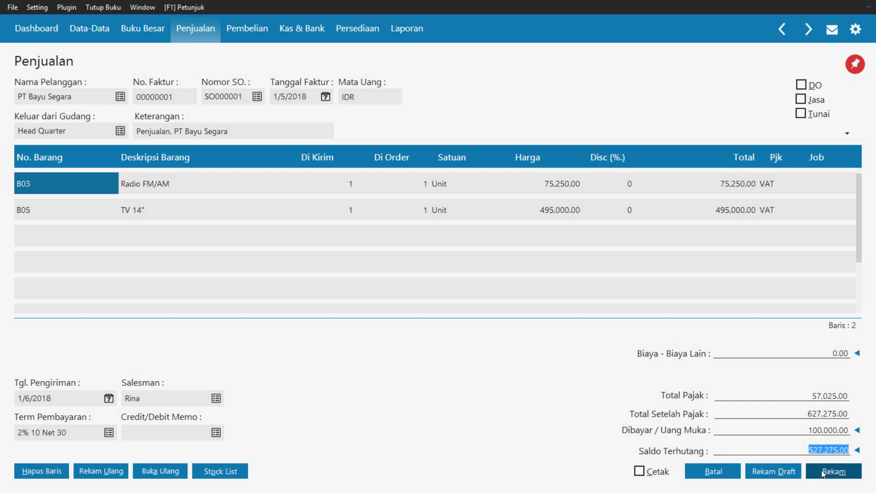
pyautogui.click(792, 381)
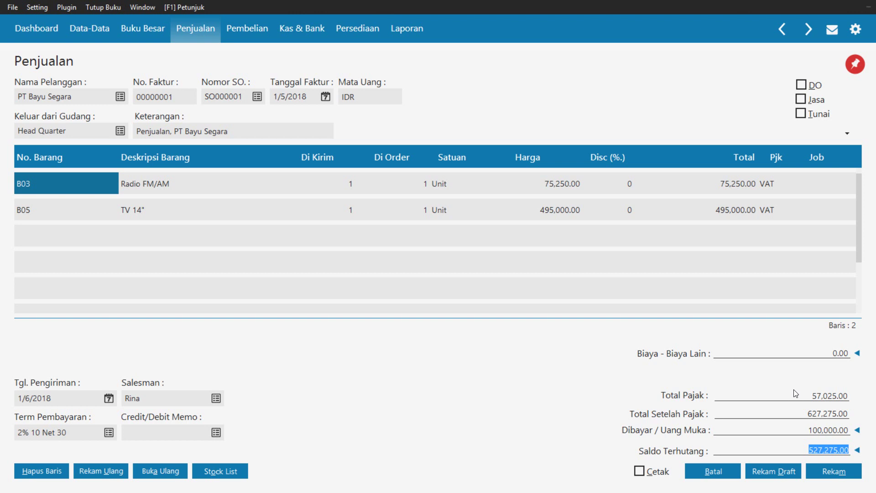
# Save the edited invoice 00000001 for PT Bayu Segara, now showing 527,275.00 due
pyautogui.click(791, 359)
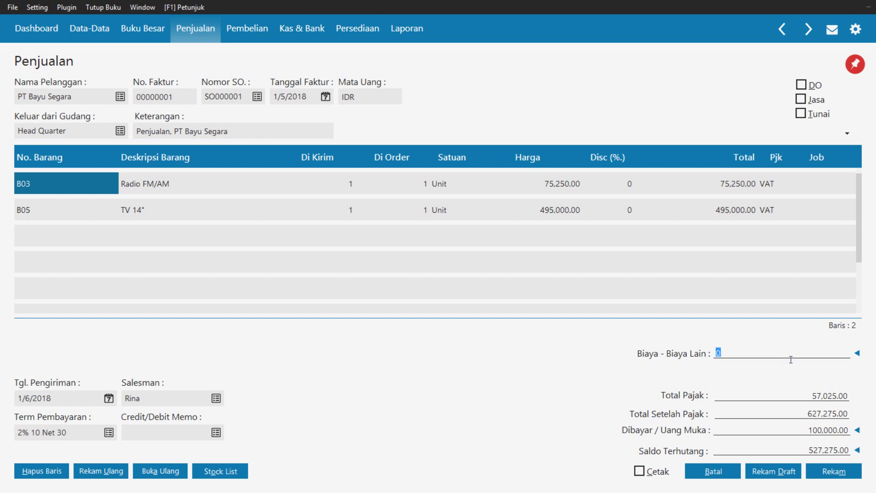
pyautogui.click(831, 475)
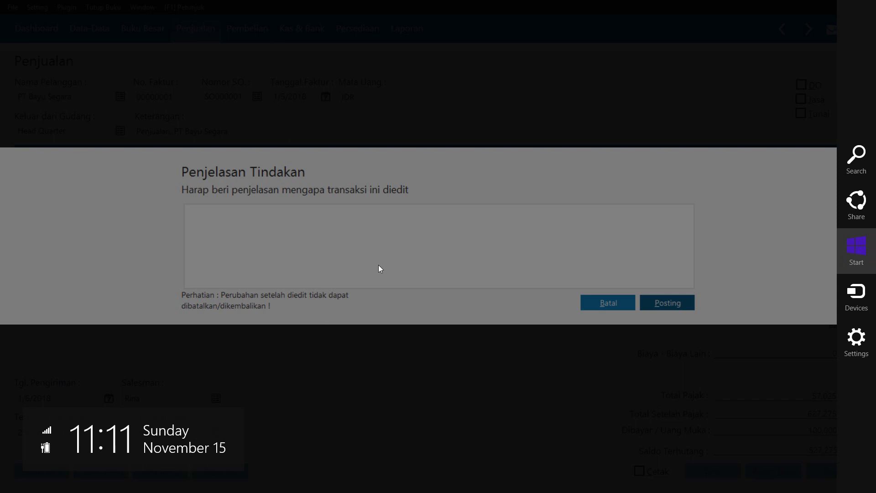
# Post the invoice edit with the explanation 'Menambahkan uang muka penjualan'
pyautogui.click(379, 264)
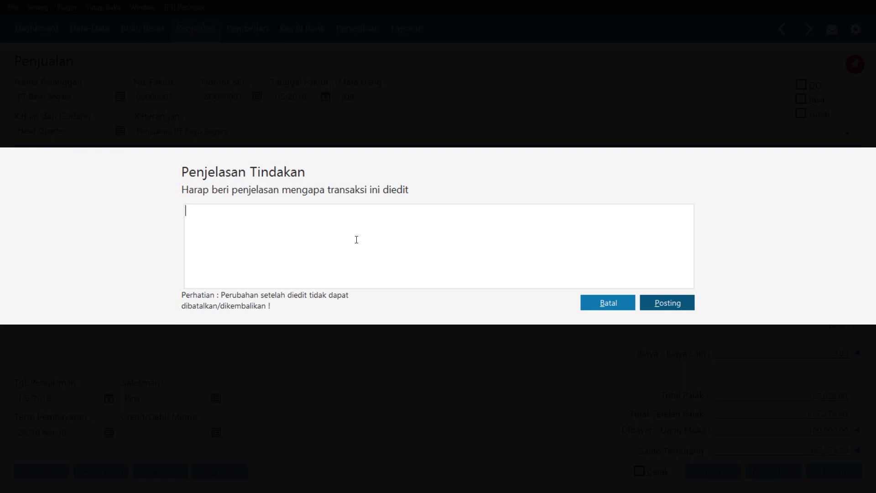
pyautogui.write('Menambahkan uang muk')
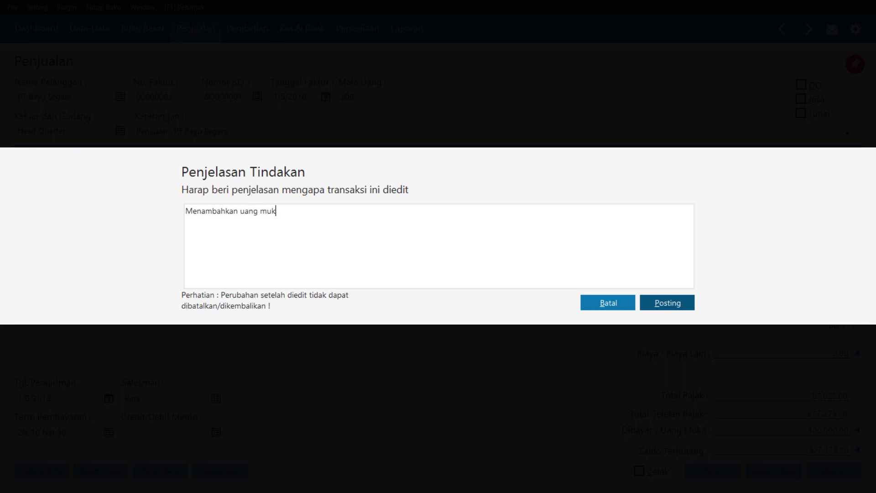
pyautogui.write('a penjualan')
pyautogui.click(660, 304)
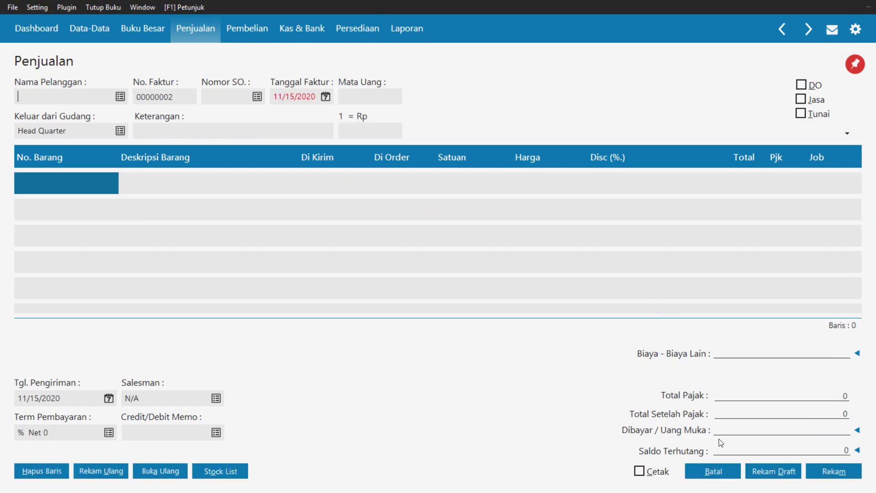
# Close the blank invoice 00000002 and the Invoice Penjualan list
pyautogui.click(713, 470)
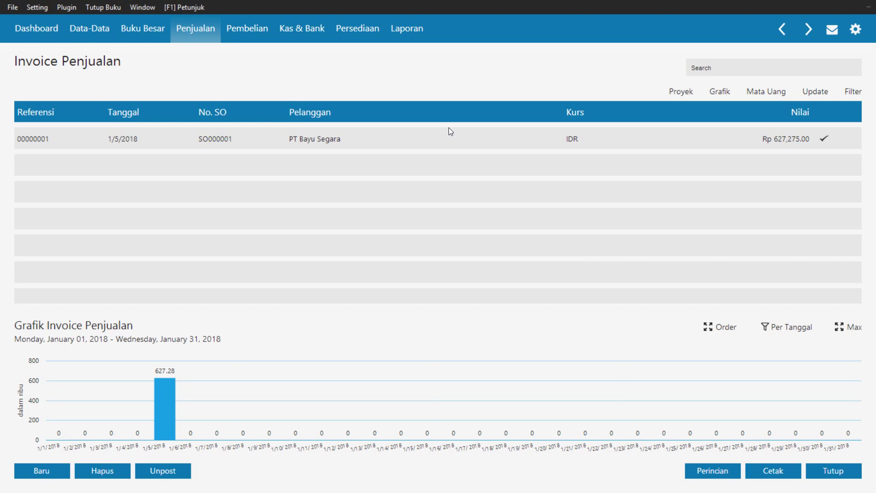
pyautogui.click(458, 143)
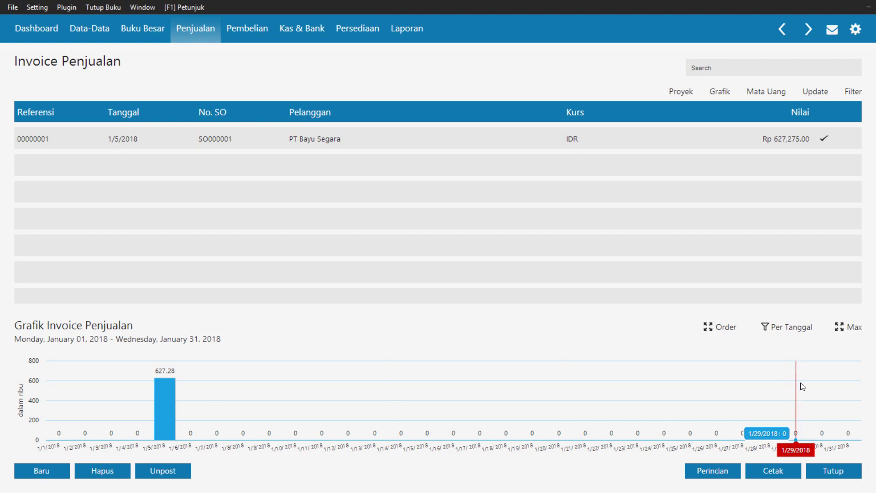
pyautogui.click(841, 473)
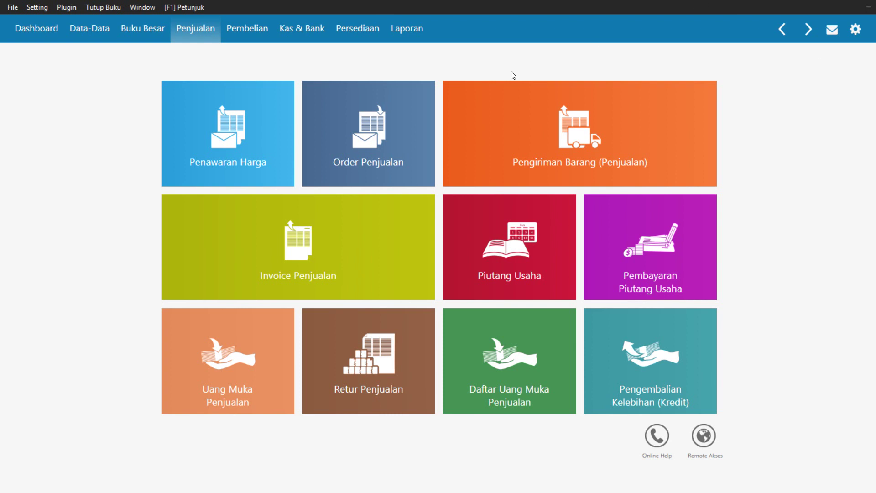
# Start a new Penerimaan Barang goods receipt, number 00000001, under Pembelian
pyautogui.click(259, 31)
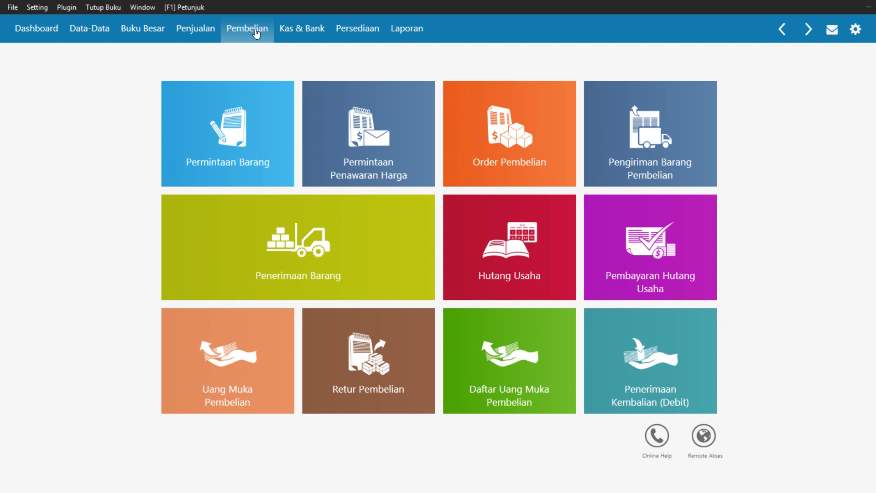
pyautogui.moveTo(321, 254)
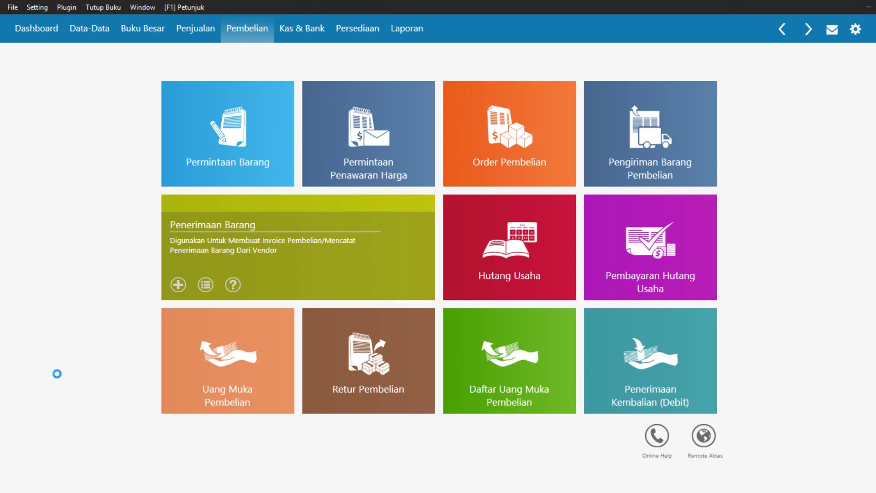
pyautogui.click(206, 285)
pyautogui.click(41, 473)
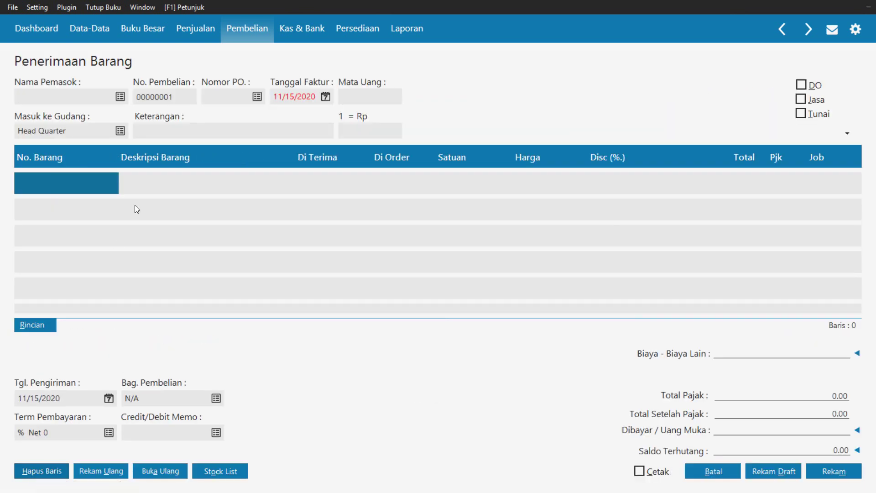
# Create supplier VNDR-4 'PT Lancar Jaya' and choose it as the goods receipt's supplier
pyautogui.click(121, 97)
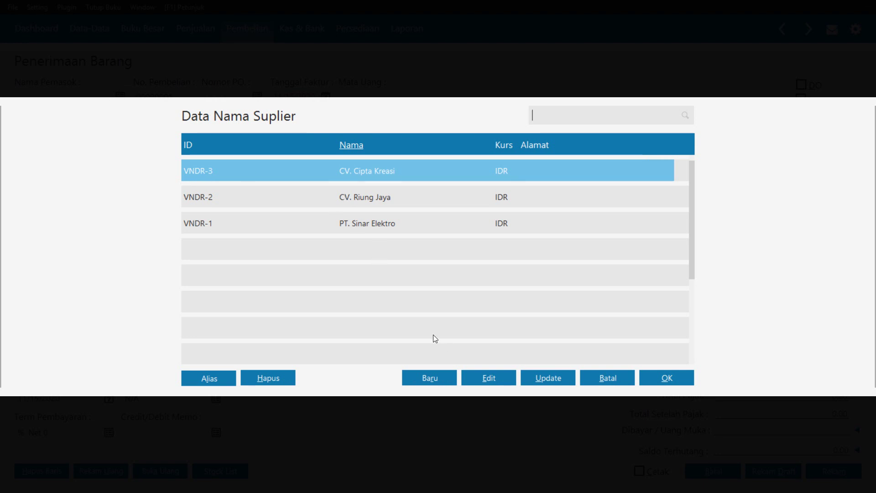
pyautogui.click(425, 382)
pyautogui.click(290, 142)
pyautogui.write('PT Lancar Jaya')
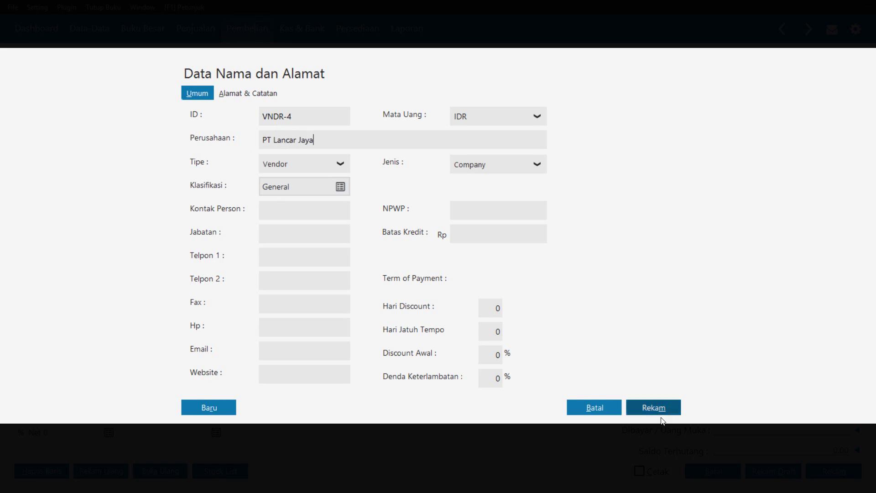
pyautogui.click(660, 415)
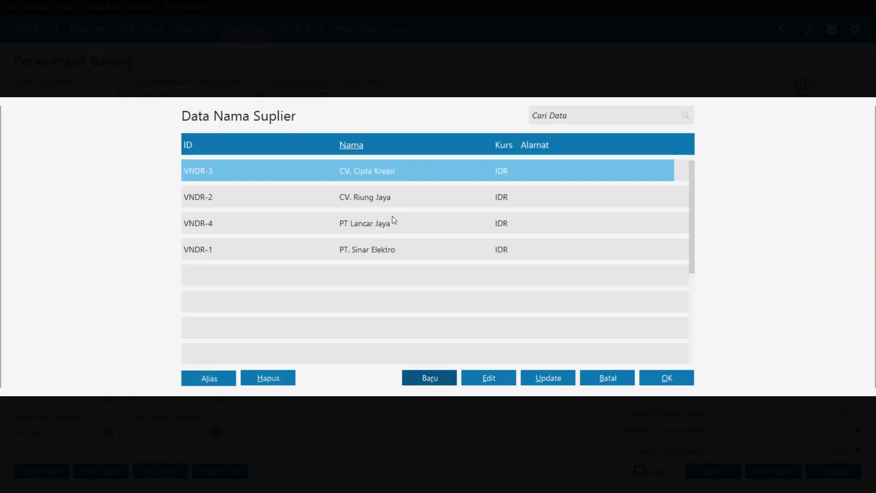
pyautogui.click(390, 228)
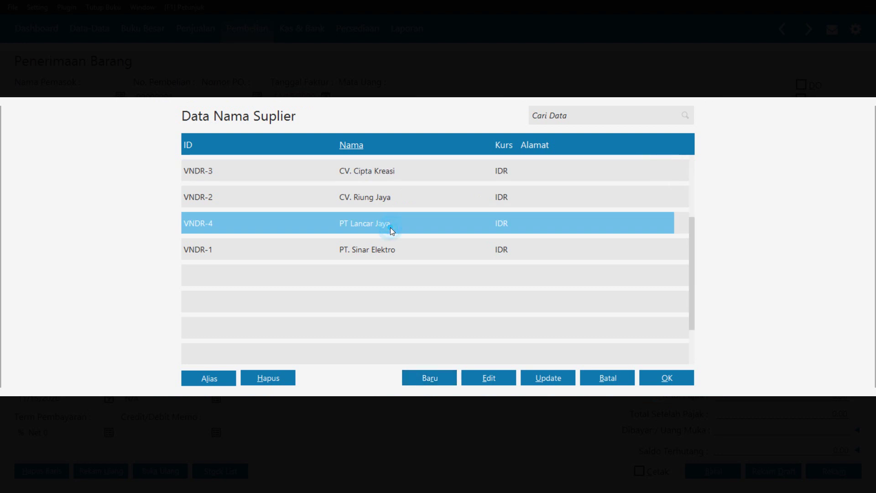
pyautogui.click(667, 379)
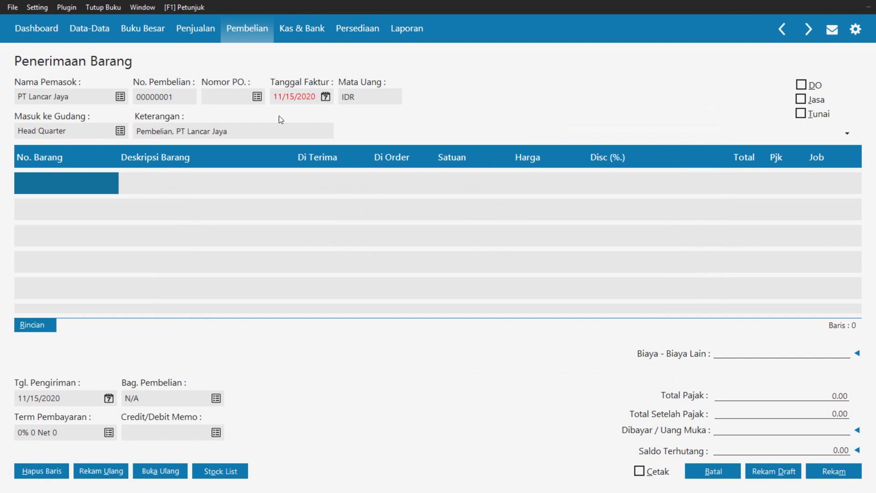
# Set the goods receipt's Tanggal Faktur to 9 January 2018 (1/9/2018)
pyautogui.doubleClick(183, 97)
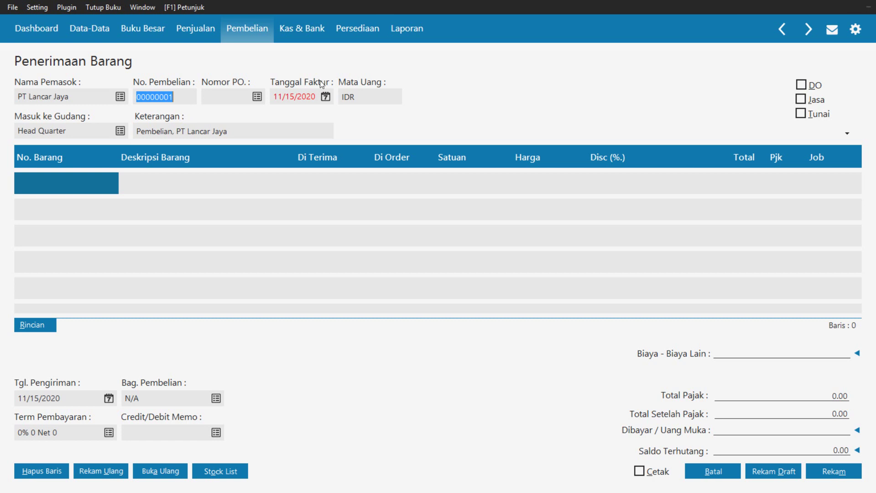
pyautogui.click(326, 97)
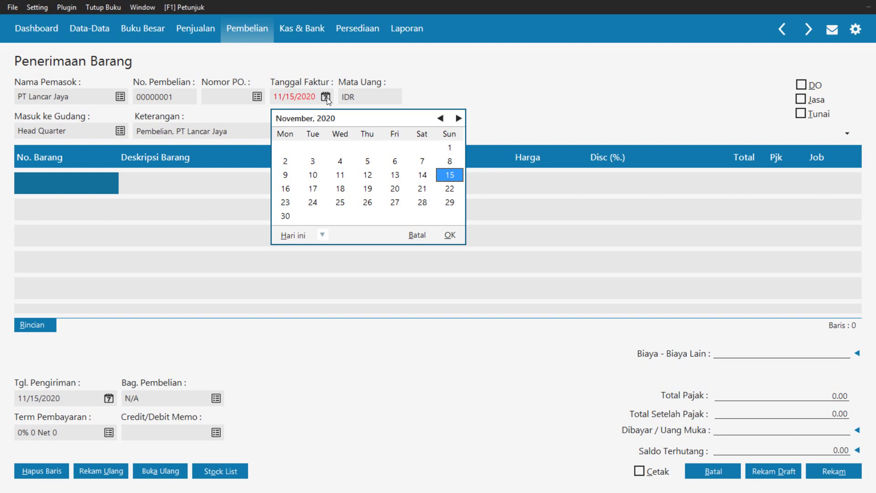
pyautogui.click(453, 120)
pyautogui.click(448, 121)
pyautogui.click(442, 118)
pyautogui.click(442, 118)
pyautogui.click(441, 118)
pyautogui.click(442, 118)
pyautogui.click(442, 118)
pyautogui.click(442, 118)
pyautogui.click(441, 118)
pyautogui.click(441, 118)
pyautogui.tripleClick(442, 118)
pyautogui.tripleClick(442, 119)
pyautogui.tripleClick(442, 119)
pyautogui.doubleClick(442, 118)
pyautogui.tripleClick(442, 119)
pyautogui.tripleClick(441, 118)
pyautogui.tripleClick(442, 118)
pyautogui.doubleClick(442, 119)
pyautogui.tripleClick(442, 119)
pyautogui.click(442, 119)
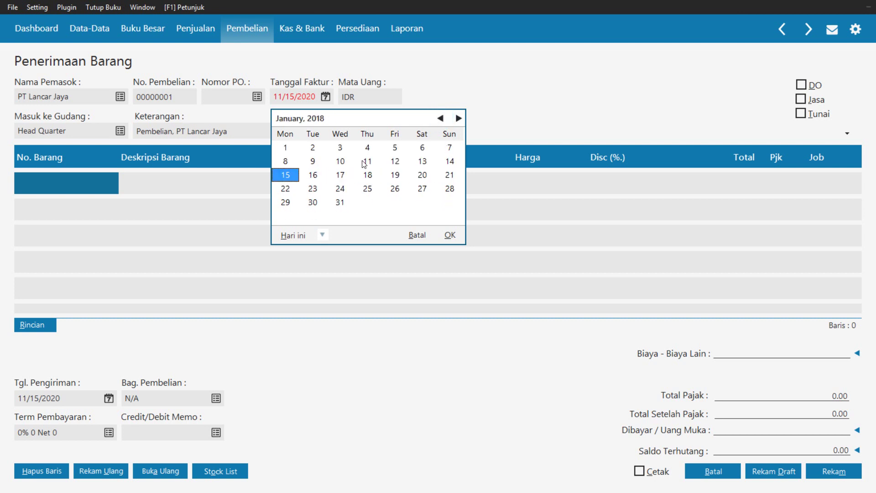
pyautogui.click(314, 161)
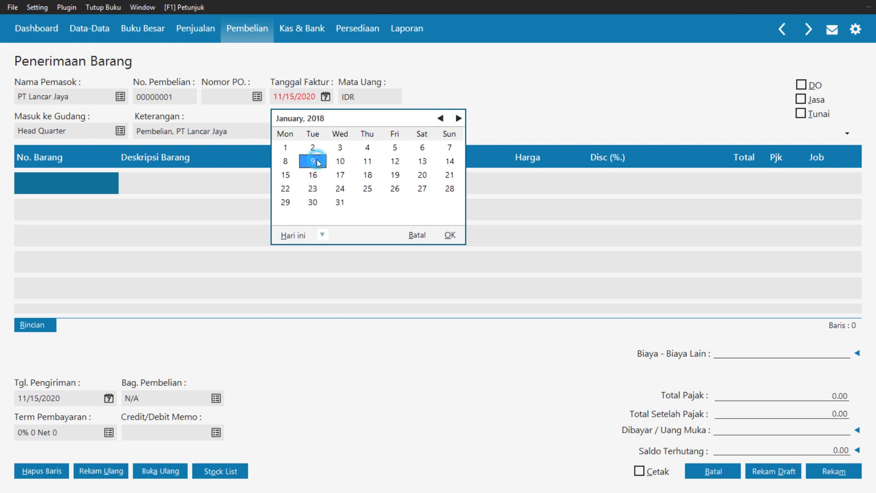
pyautogui.click(450, 234)
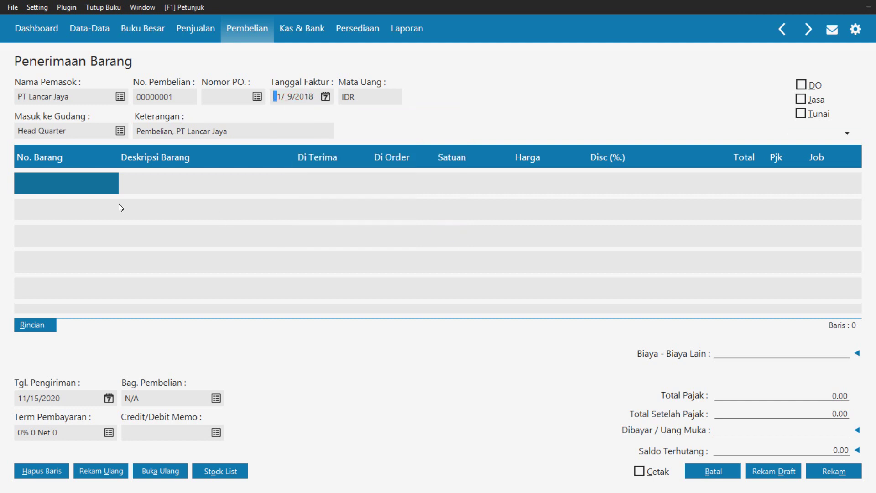
# Add item B01 Kipas Angin: 10 units received at 73,000.00, totalling 730,000.00
pyautogui.doubleClick(55, 185)
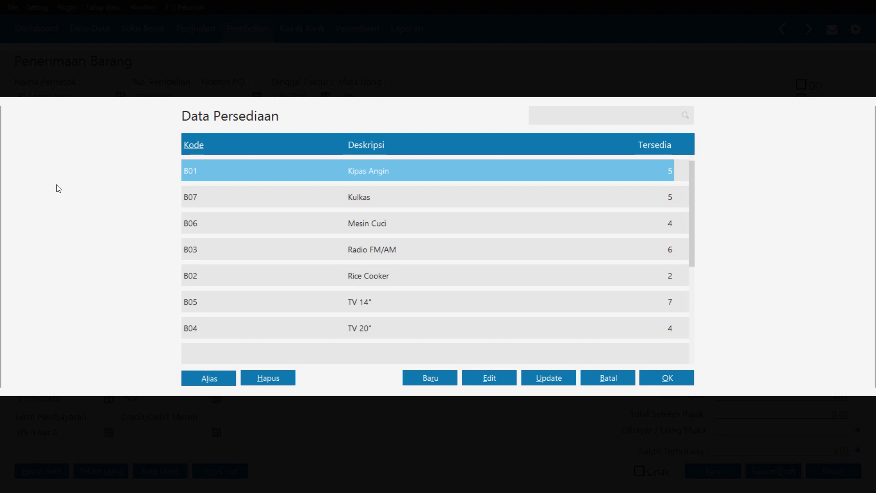
pyautogui.click(667, 378)
pyautogui.click(312, 188)
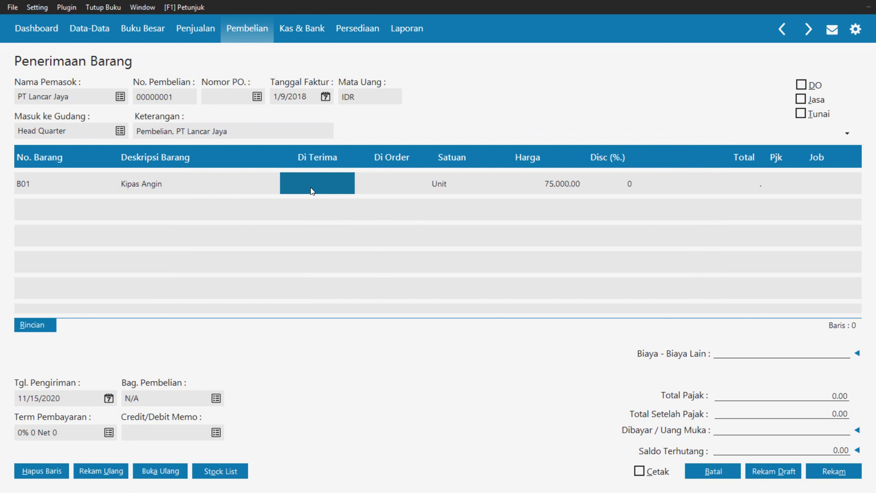
pyautogui.write('10')
pyautogui.press('Return')
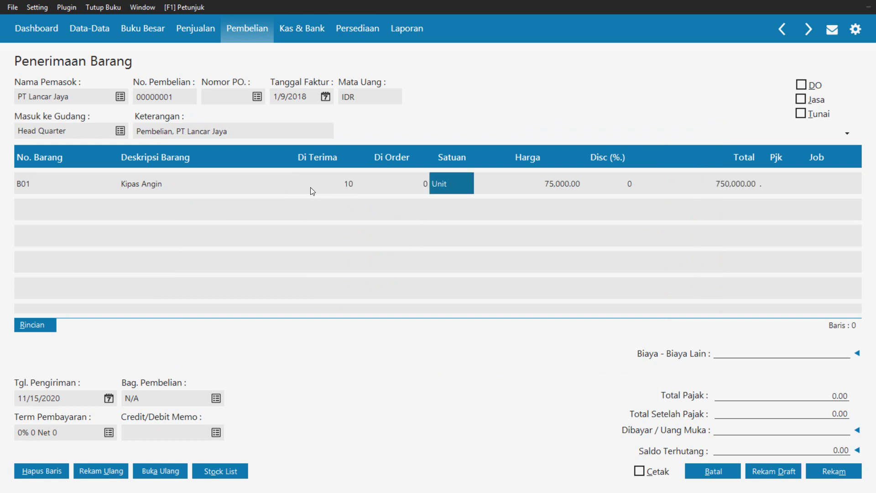
pyautogui.press('Return')
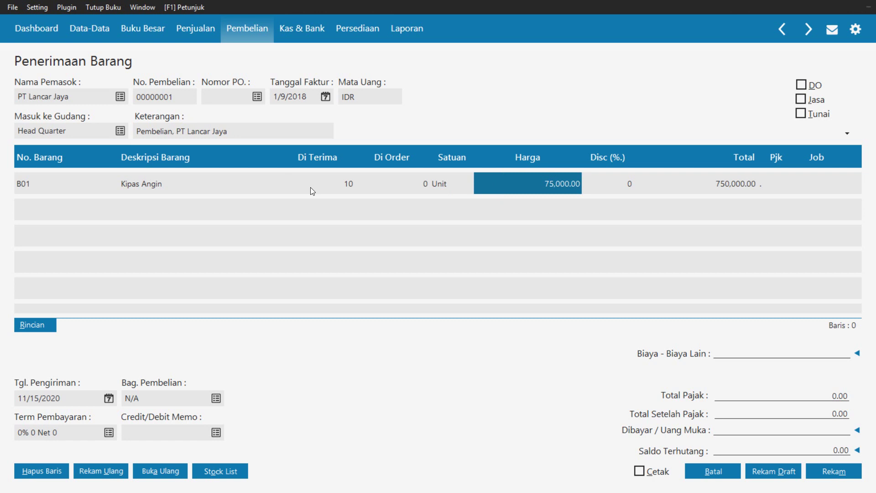
pyautogui.write('73000')
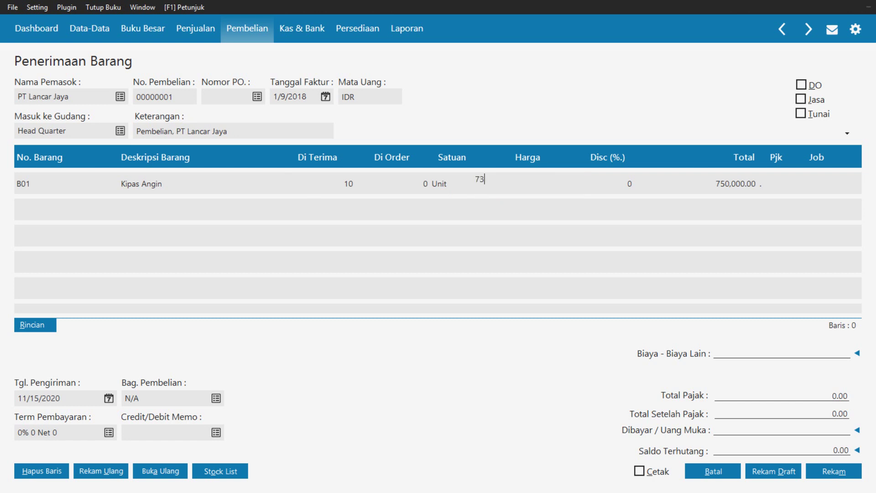
pyautogui.press('Return')
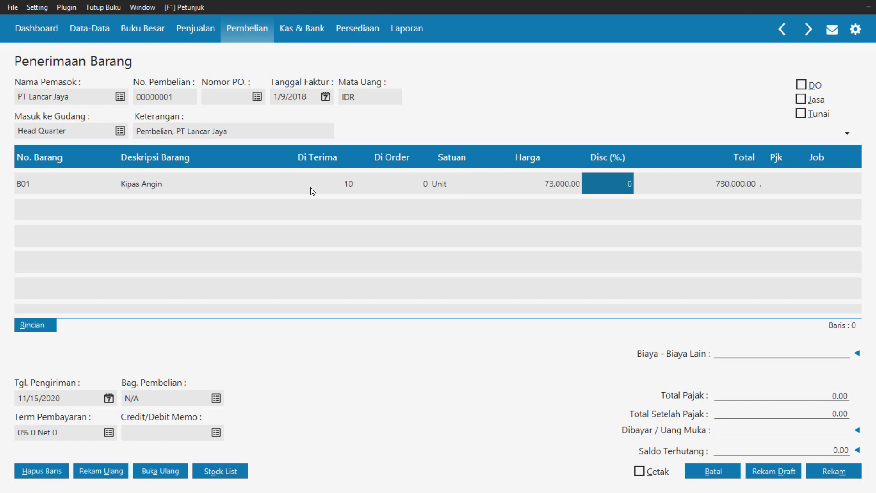
pyautogui.press('Return')
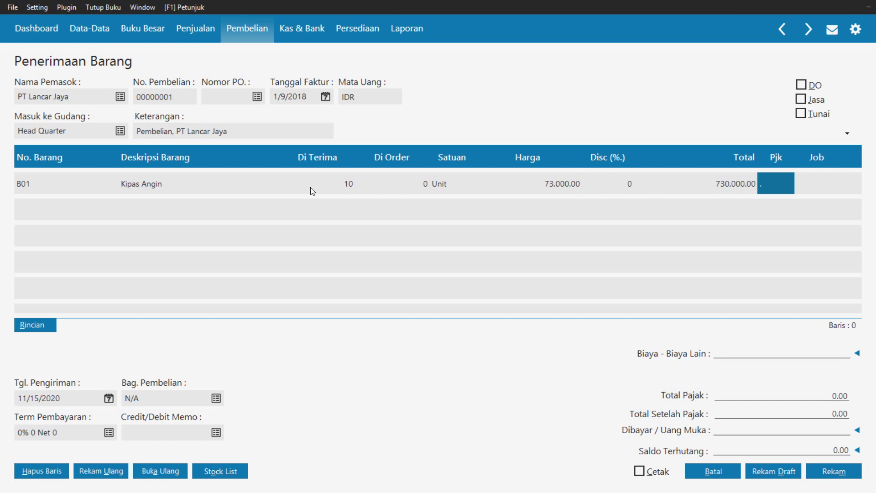
pyautogui.press('Return')
pyautogui.press('Return')
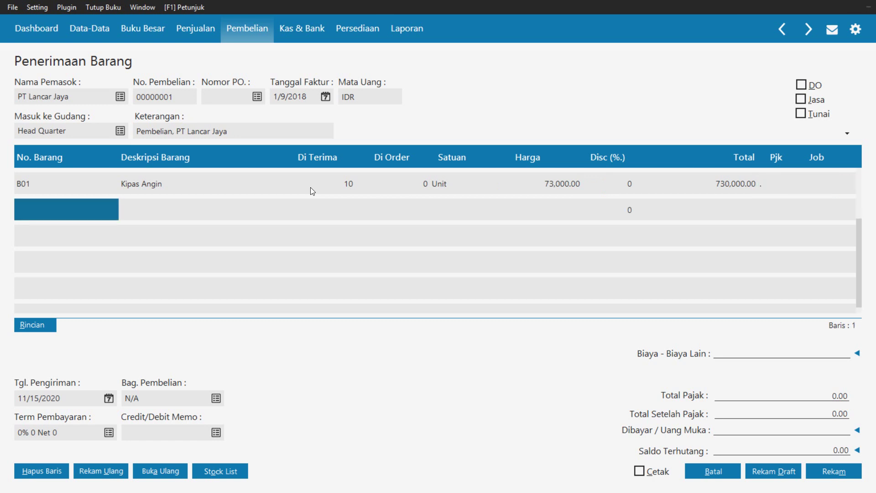
pyautogui.press('Return')
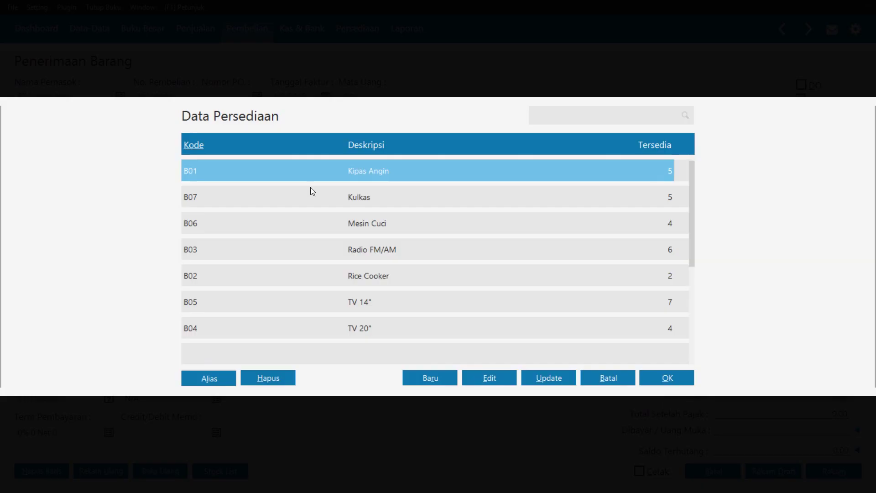
# Add item B02 Rice Cooker: 10 units received at 121,000
pyautogui.press('Down')
pyautogui.press('Down')
pyautogui.press('Down')
pyautogui.press('Down')
pyautogui.press('Down')
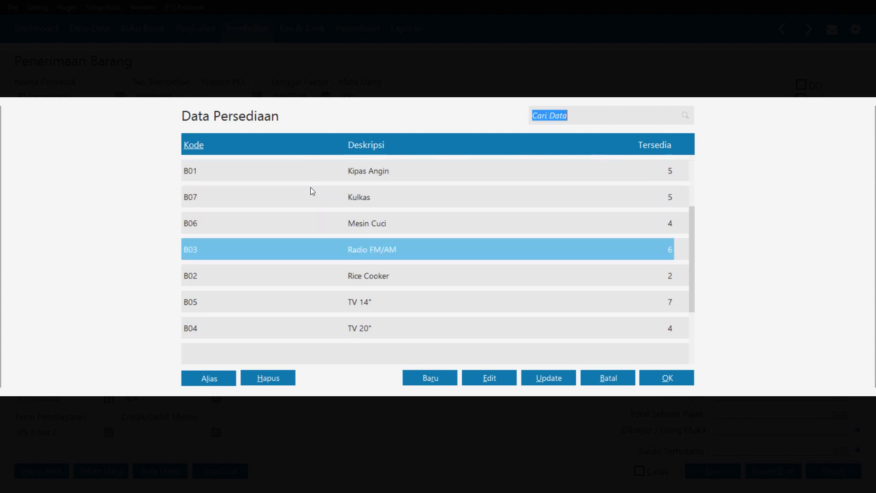
pyautogui.press('Up')
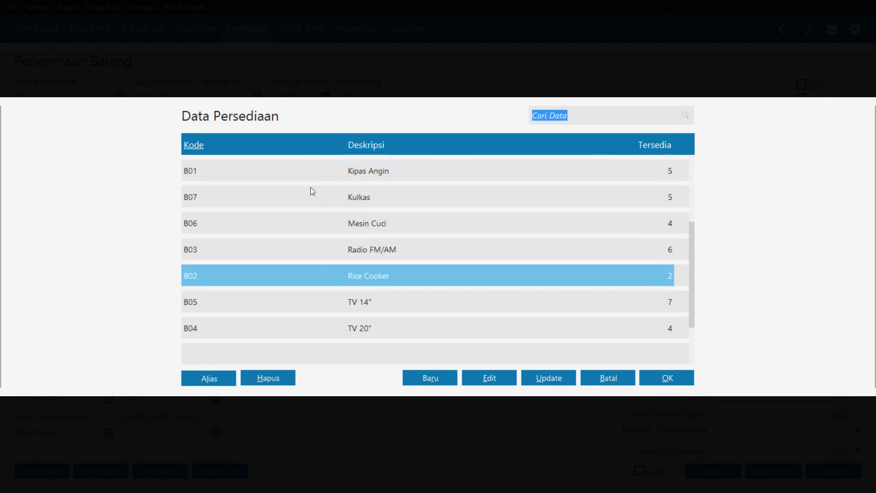
pyautogui.press('Return')
pyautogui.press('Return')
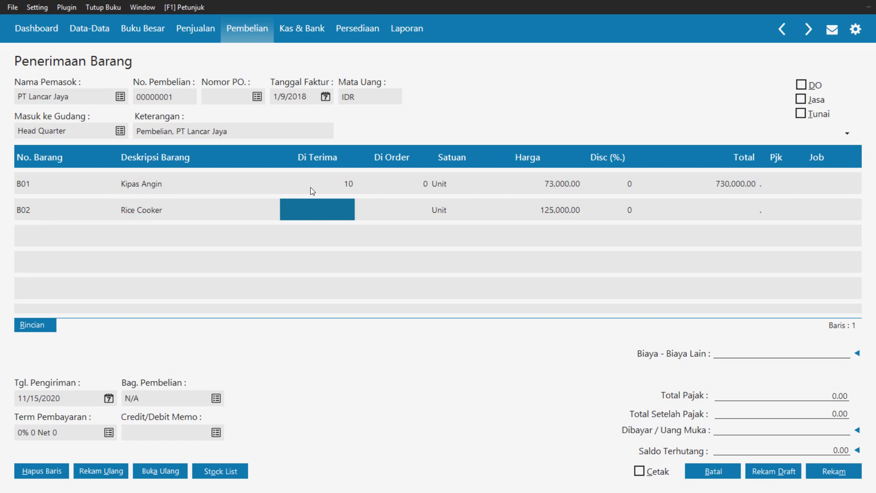
pyautogui.press('F1')
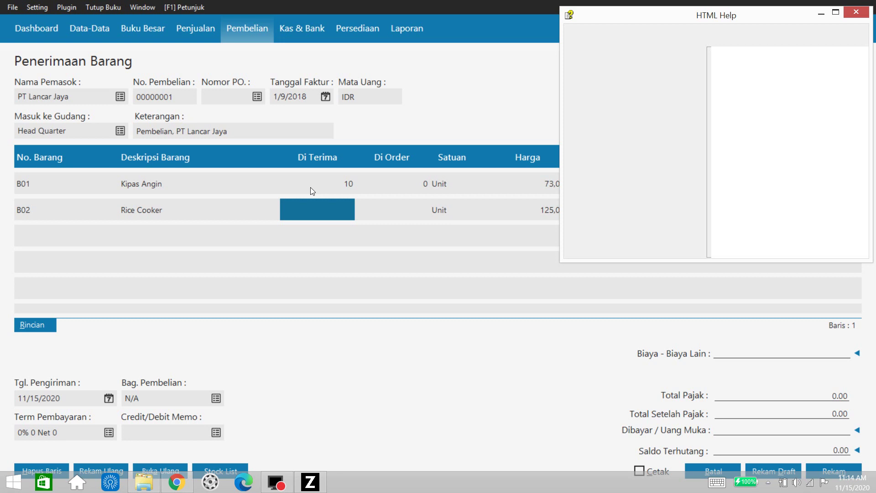
pyautogui.click(857, 16)
pyautogui.click(408, 213)
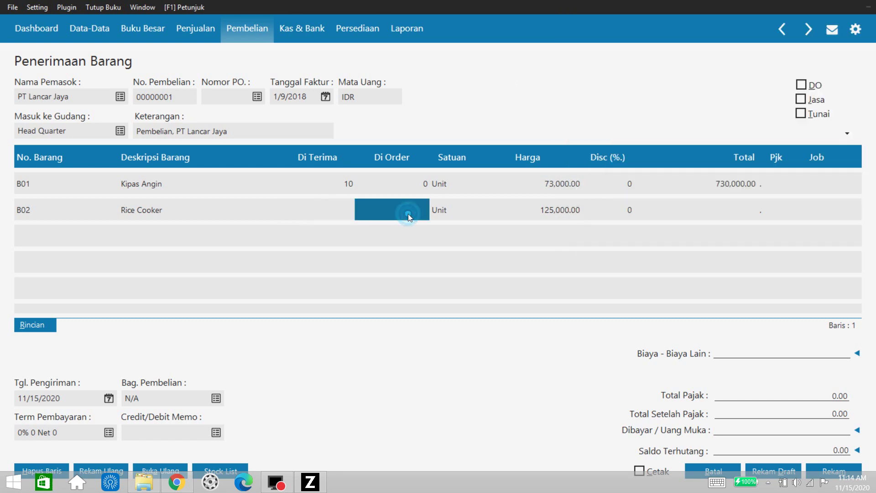
pyautogui.click(337, 207)
pyautogui.write('10')
pyautogui.press('Return')
pyautogui.press('Return')
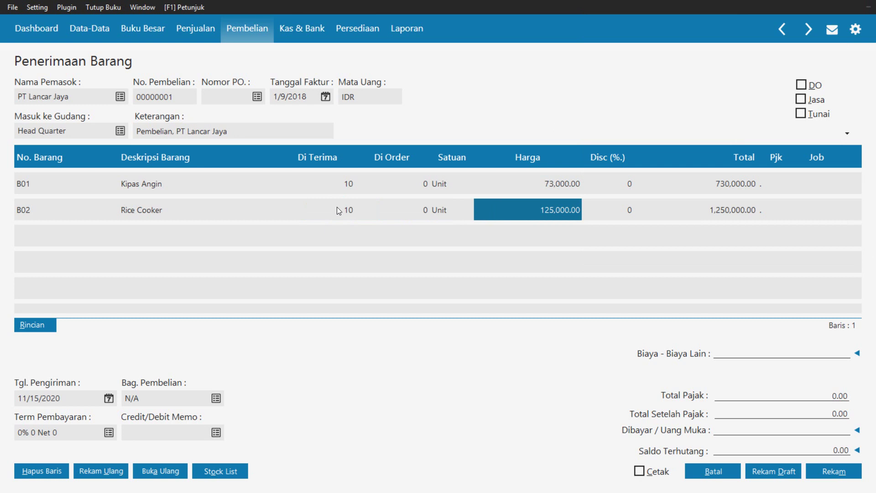
pyautogui.write('12')
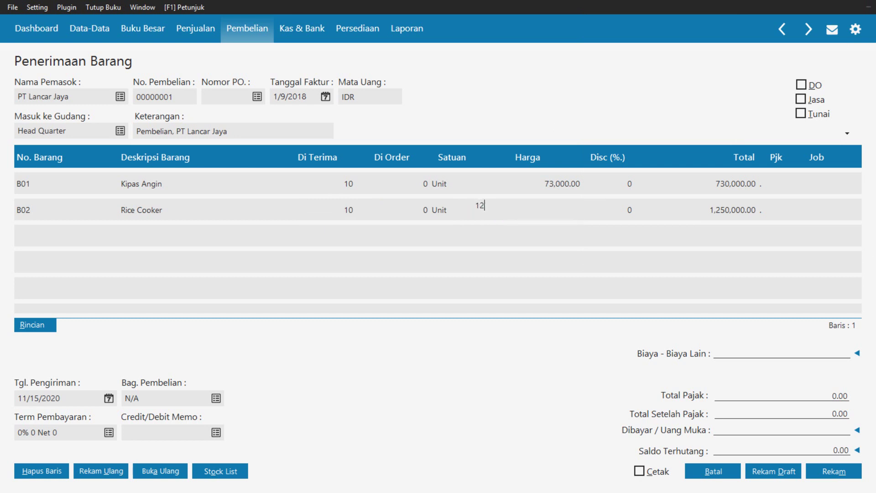
pyautogui.write('1,000')
pyautogui.press('Return')
pyautogui.press('Return')
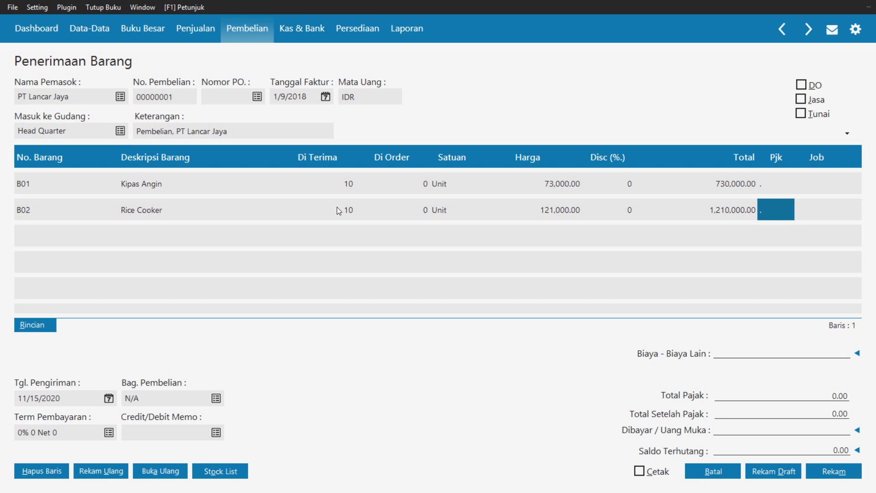
# Add item B03 Radio FM/AM: 5 units, correcting its price from 62,000 to 65,000
pyautogui.press('Return')
pyautogui.press('Return')
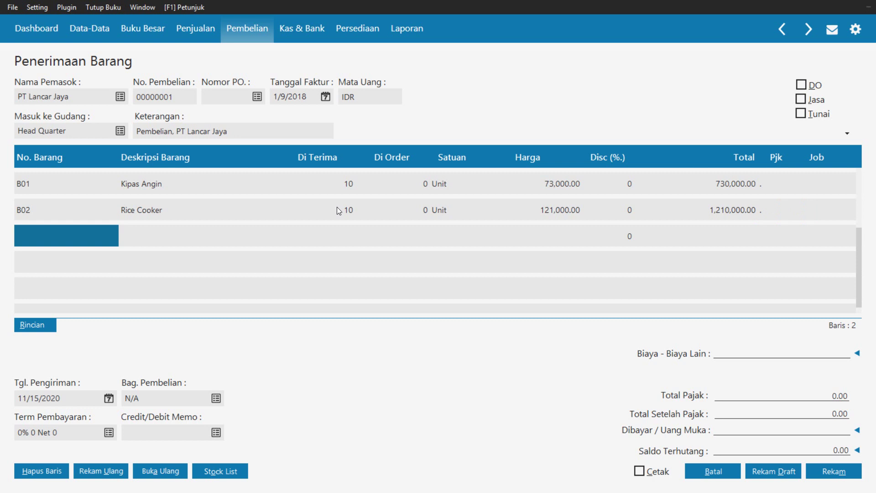
pyautogui.press('Return')
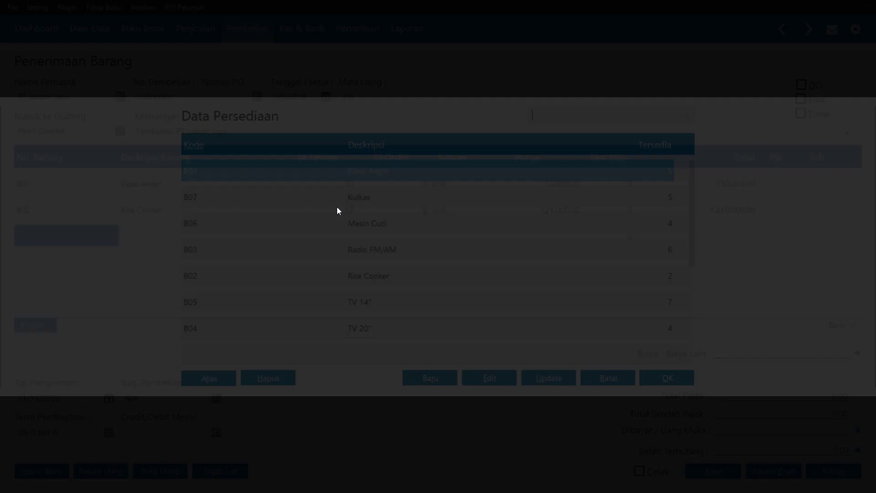
pyautogui.press('Down')
pyautogui.press('Down')
pyautogui.press('Down')
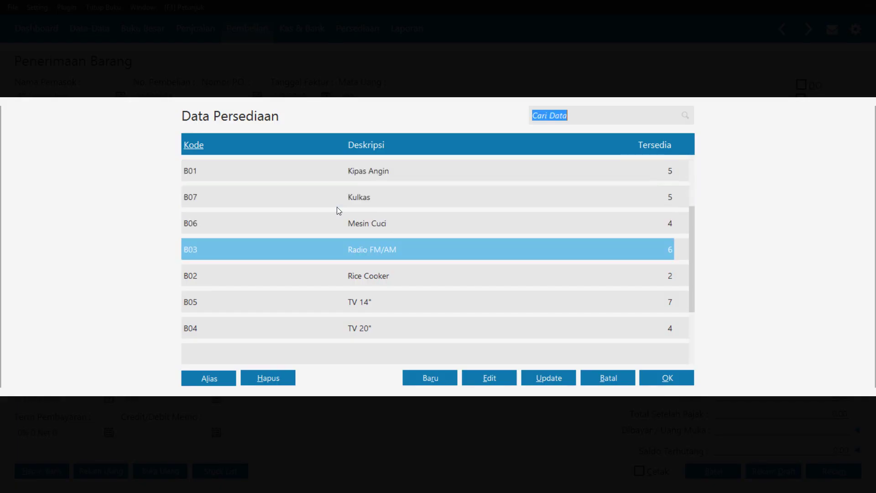
pyautogui.press('Return')
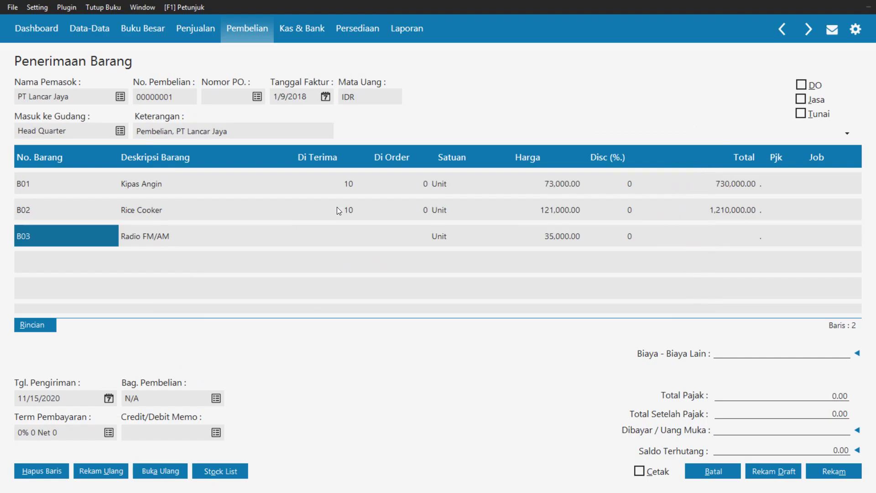
pyautogui.press('Return')
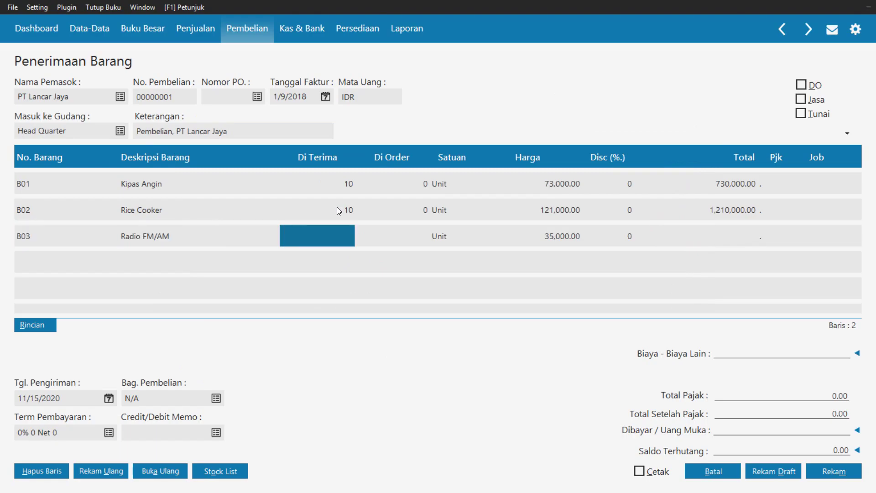
pyautogui.write('5')
pyautogui.press('Return')
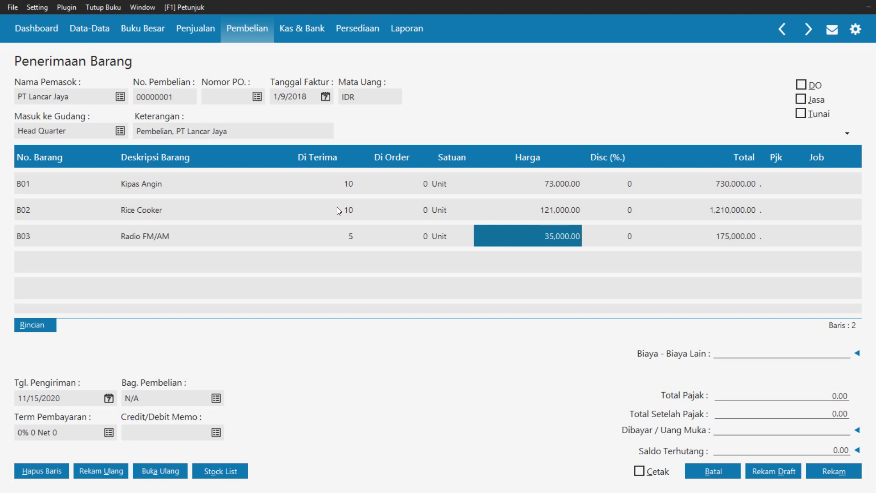
pyautogui.write('62000')
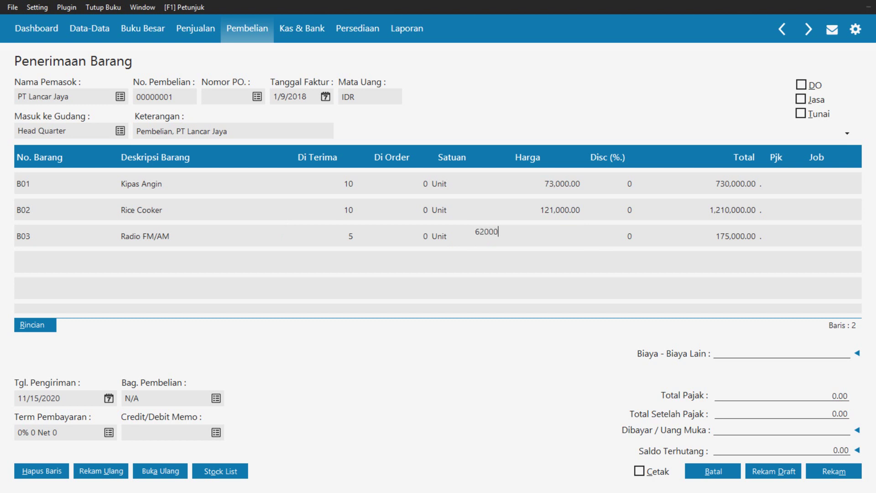
pyautogui.press('Return')
pyautogui.press('Return')
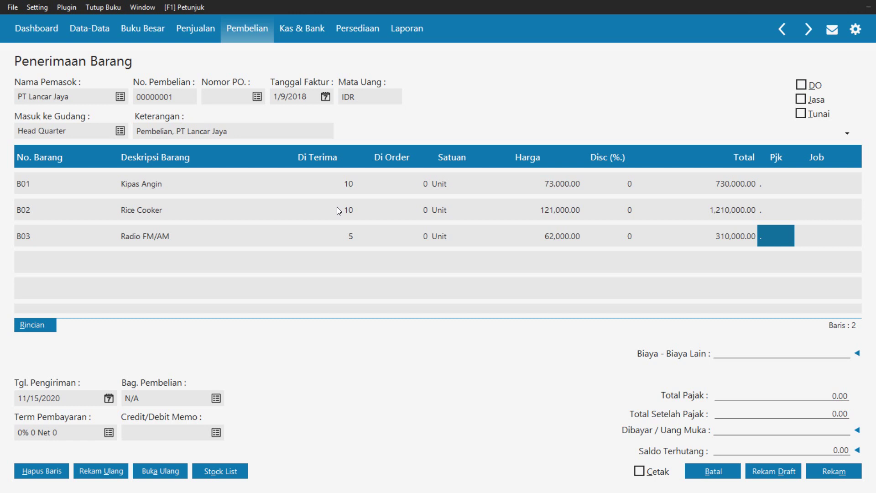
pyautogui.press('super+c')
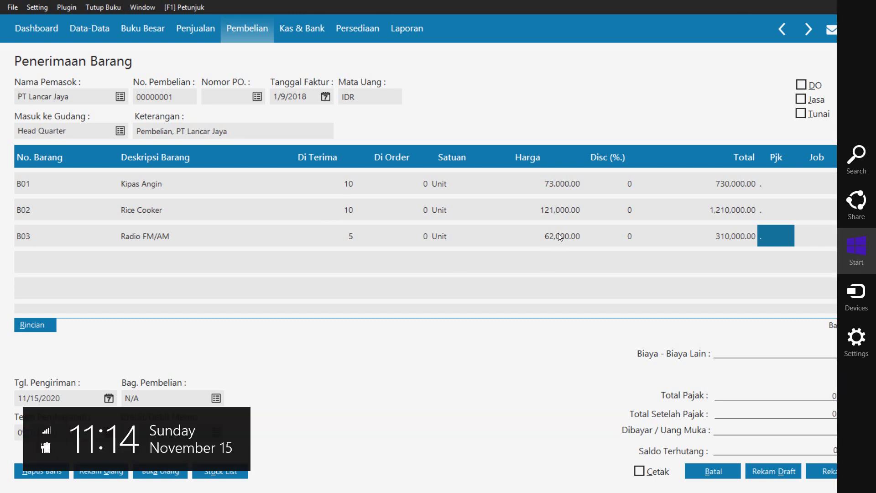
pyautogui.click(559, 235)
pyautogui.click(558, 235)
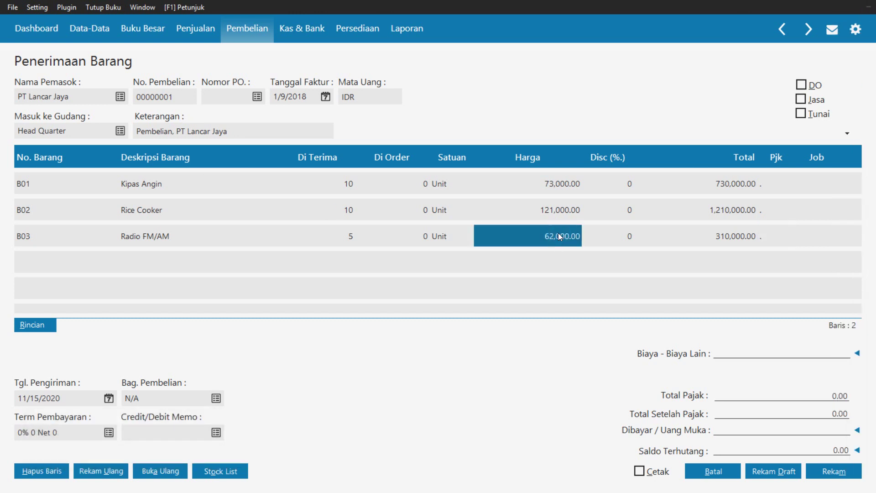
pyautogui.write('65000')
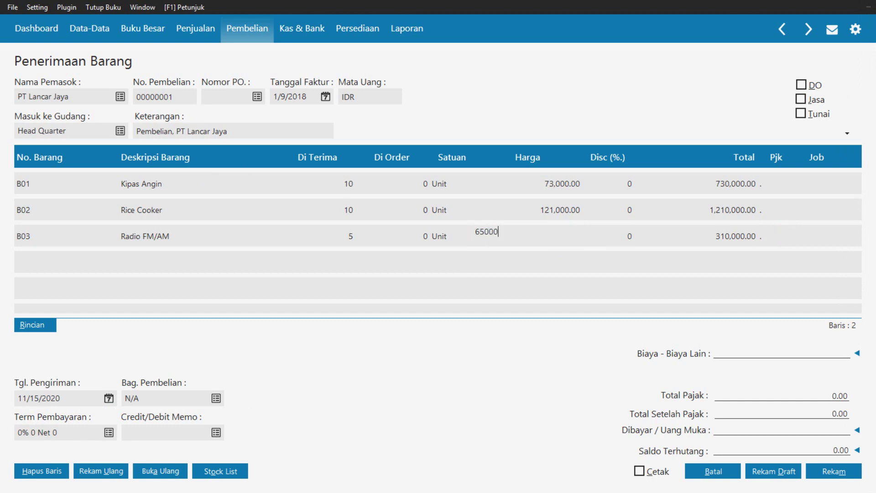
pyautogui.press('Tab')
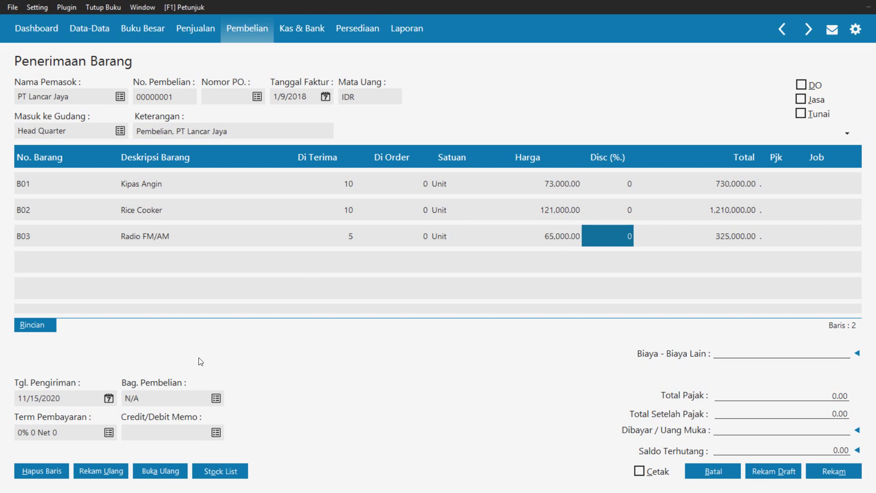
pyautogui.click(108, 398)
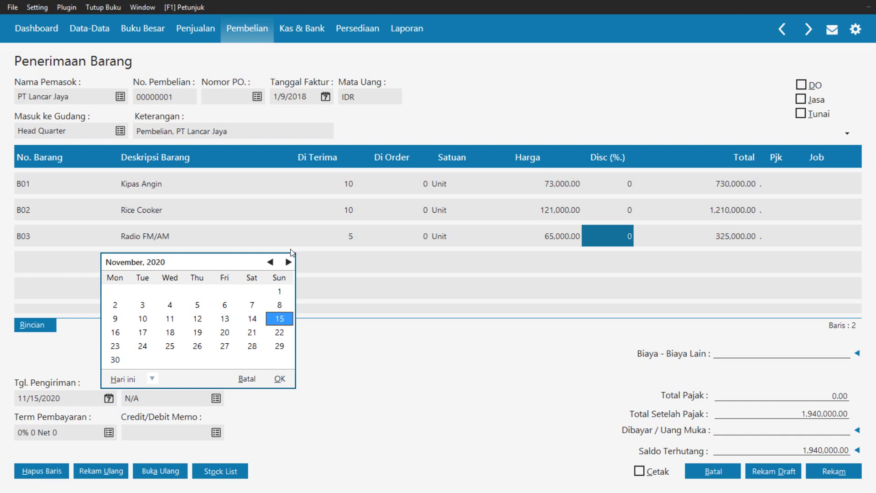
# Set the Tgl. Pengiriman shipping date to 9 January 2018 (1/9/2018)
pyautogui.click(270, 262)
pyautogui.click(270, 262)
pyautogui.click(270, 261)
pyautogui.click(271, 262)
pyautogui.click(271, 261)
pyautogui.click(271, 261)
pyautogui.click(271, 262)
pyautogui.click(271, 262)
pyautogui.click(271, 262)
pyautogui.click(271, 262)
pyautogui.click(270, 261)
pyautogui.click(270, 262)
pyautogui.click(271, 262)
pyautogui.click(270, 262)
pyautogui.click(271, 261)
pyautogui.click(270, 261)
pyautogui.click(271, 261)
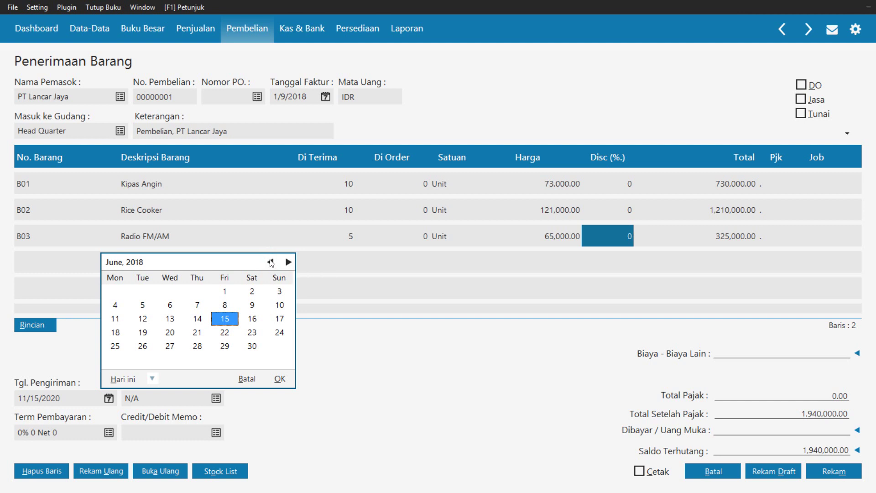
pyautogui.click(270, 262)
pyautogui.click(271, 261)
pyautogui.click(271, 262)
pyautogui.click(270, 262)
pyautogui.click(271, 261)
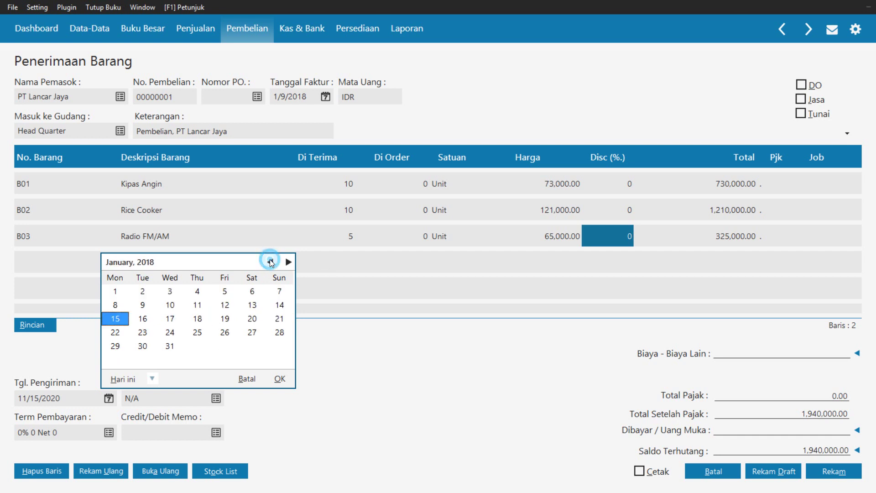
pyautogui.click(145, 305)
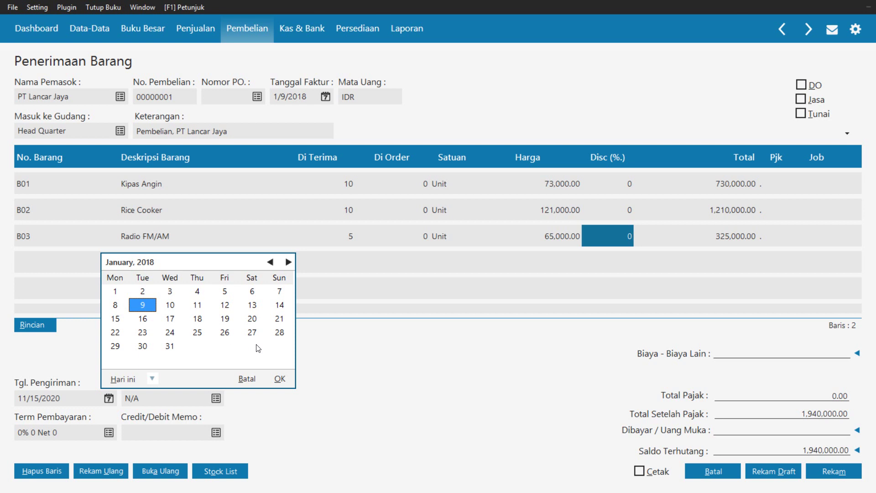
pyautogui.click(280, 378)
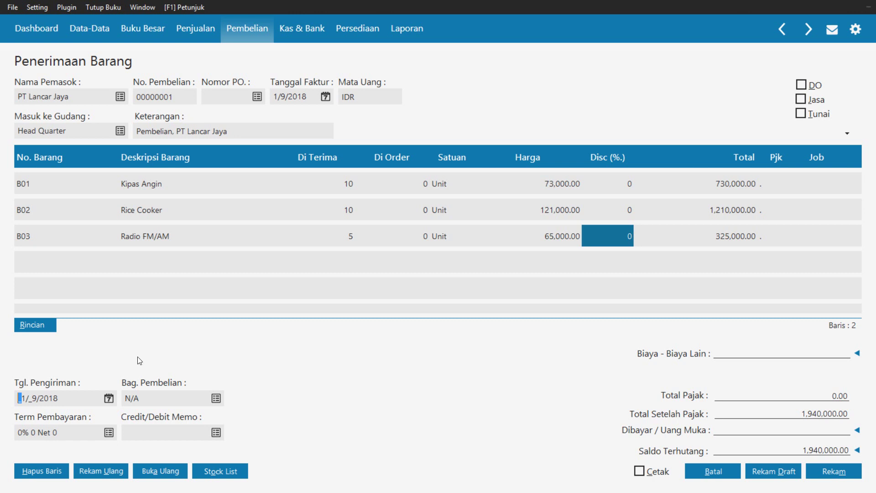
# Set the payment term to 2% 10 Net 30: 10 discount days, due in 30, 2% discount
pyautogui.click(108, 431)
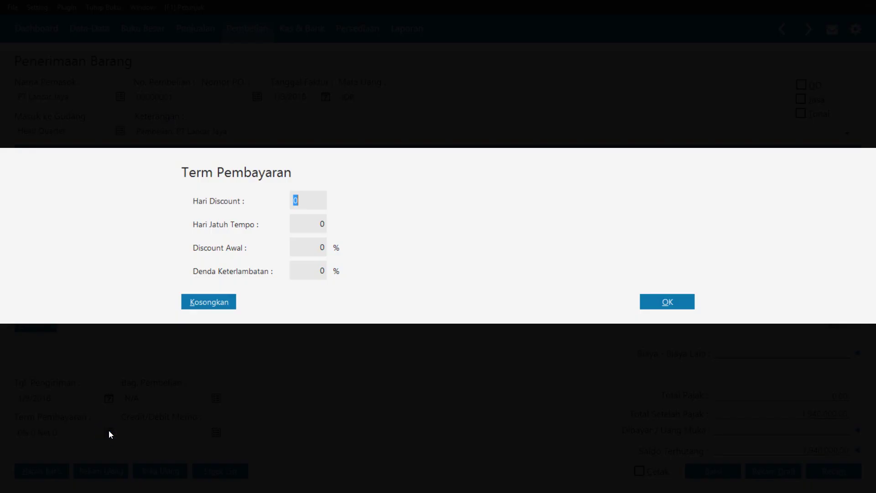
pyautogui.click(303, 204)
pyautogui.press('BackSpace')
pyautogui.write('10')
pyautogui.press('Tab')
pyautogui.write('30')
pyautogui.press('Tab')
pyautogui.write('2')
pyautogui.click(665, 310)
pyautogui.click(664, 305)
pyautogui.press('super+c')
pyautogui.click(491, 404)
pyautogui.click(838, 396)
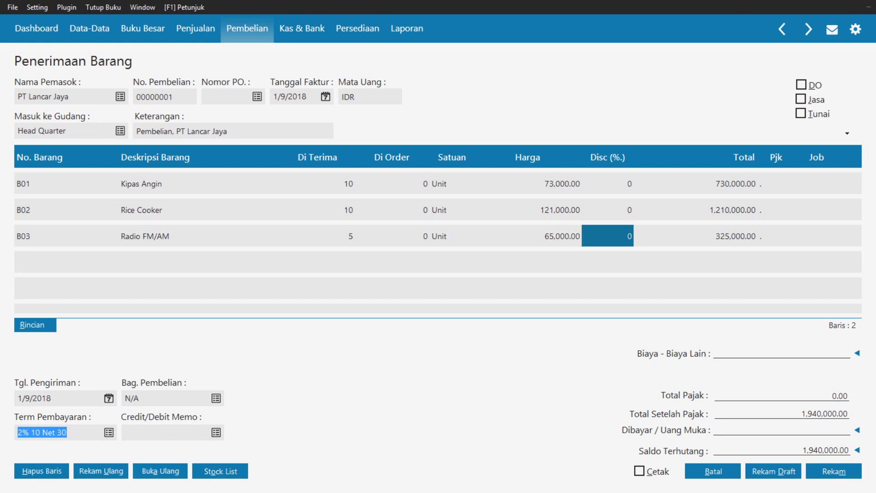
# Enter 100,000 in Biaya Lain other costs and record the 2,365,000 goods receipt
pyautogui.click(757, 356)
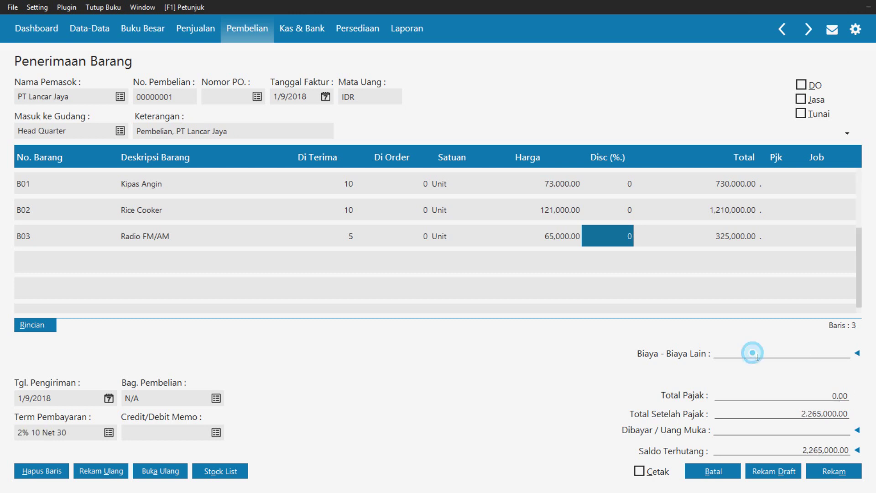
pyautogui.click(758, 356)
pyautogui.click(757, 356)
pyautogui.write('100000')
pyautogui.press('Return')
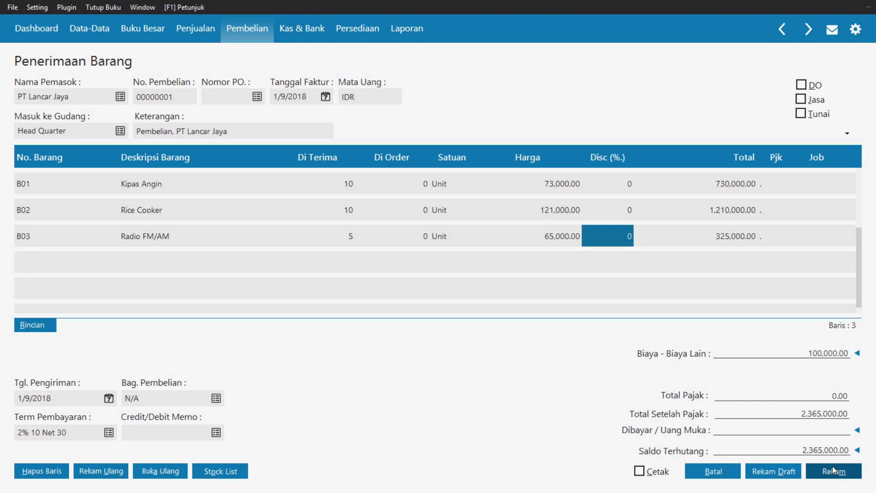
pyautogui.click(833, 468)
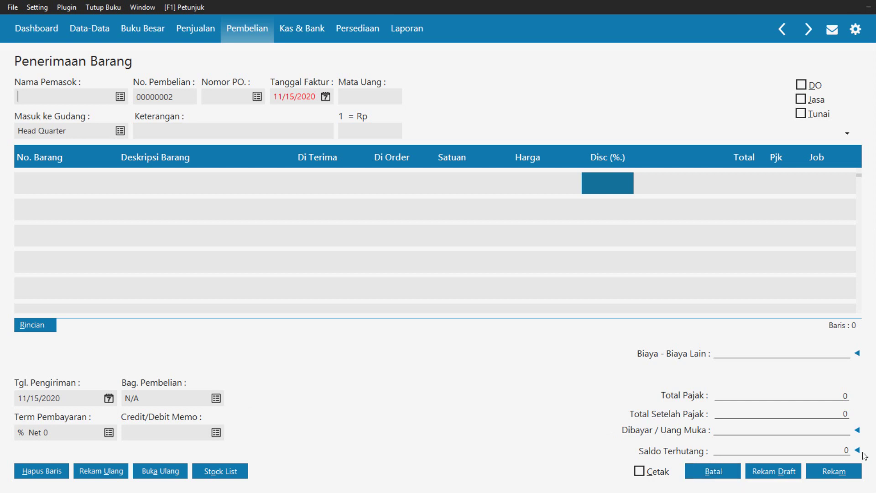
# Close the receipt form and list, then show the Kas Keluar list under Kas & Bank
pyautogui.click(701, 473)
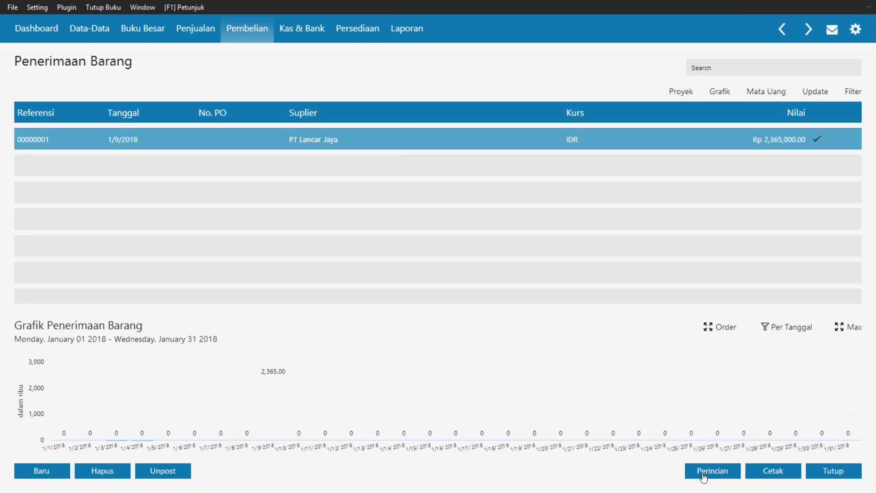
pyautogui.click(835, 472)
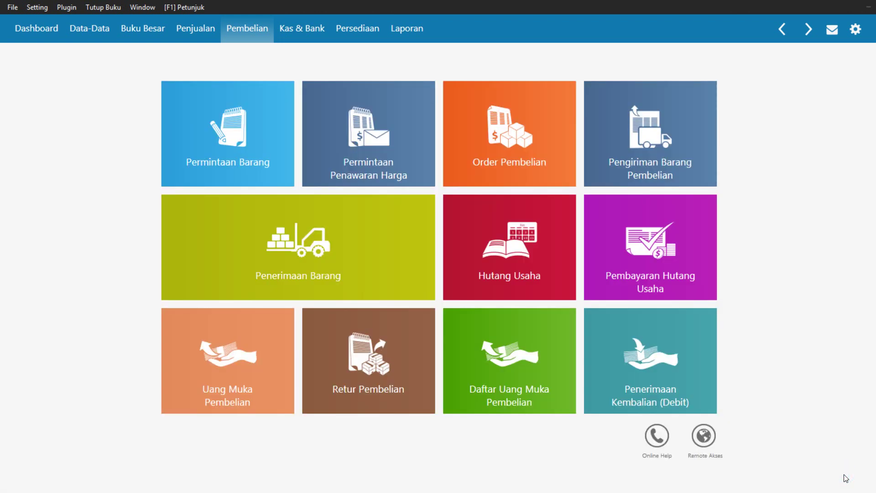
pyautogui.click(307, 30)
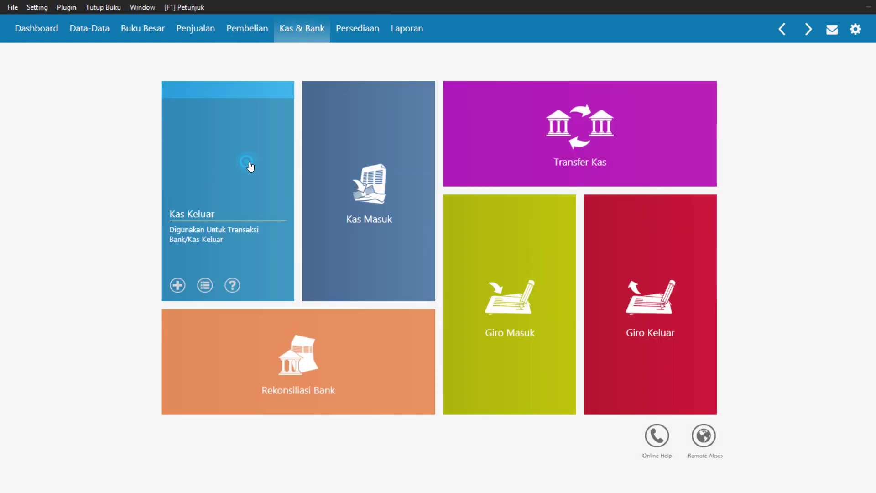
pyautogui.click(246, 164)
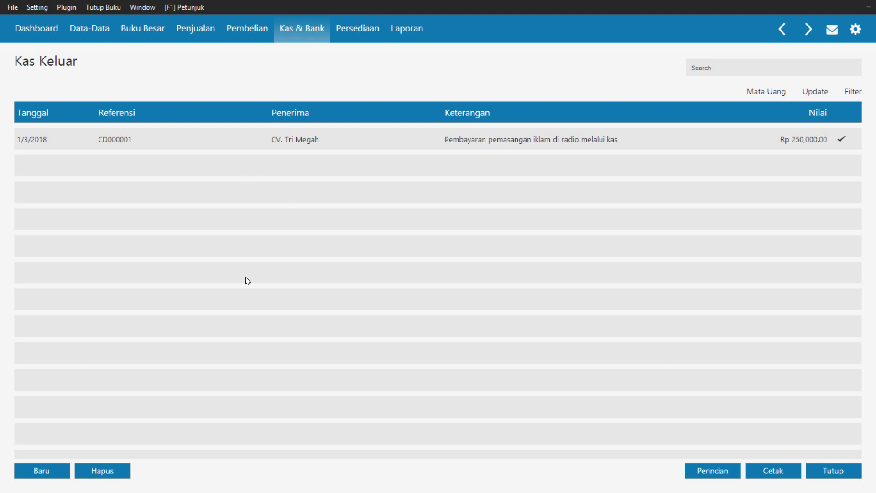
# Create Kas Keluar entry CD000002 paid from the Kas account and bring up the recipient name list
pyautogui.click(50, 478)
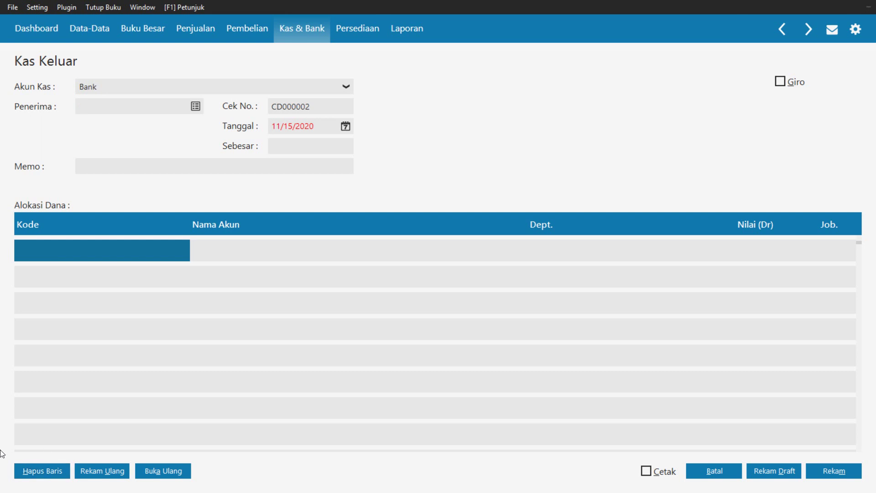
pyautogui.press('super+c')
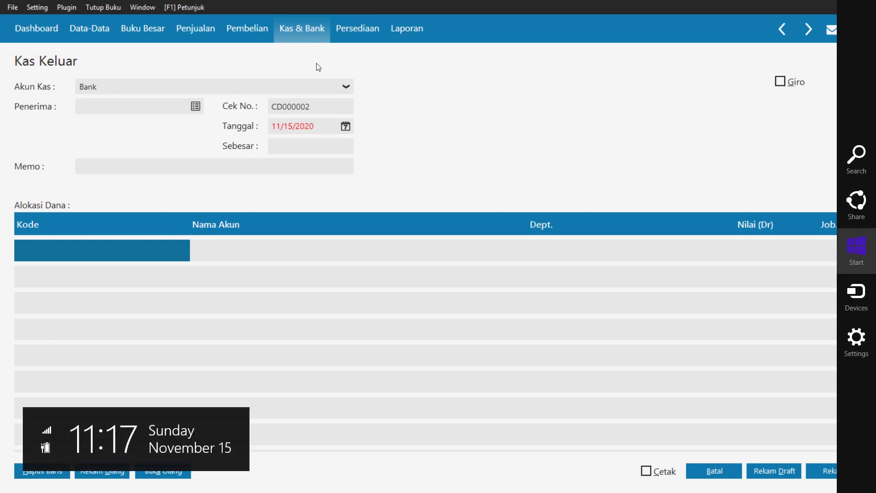
pyautogui.press('Escape')
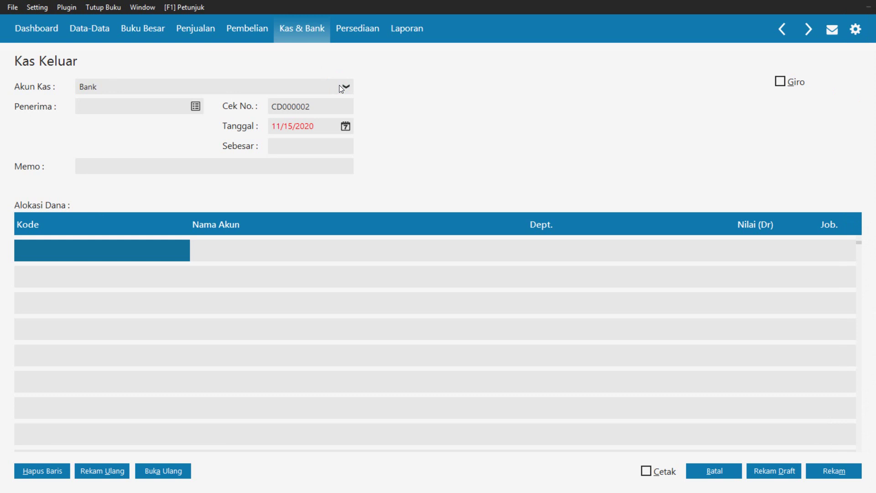
pyautogui.click(338, 86)
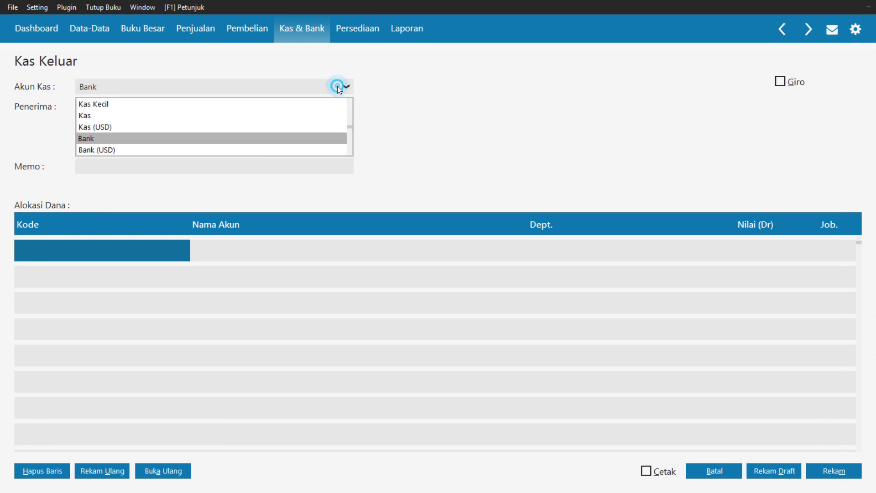
pyautogui.click(316, 121)
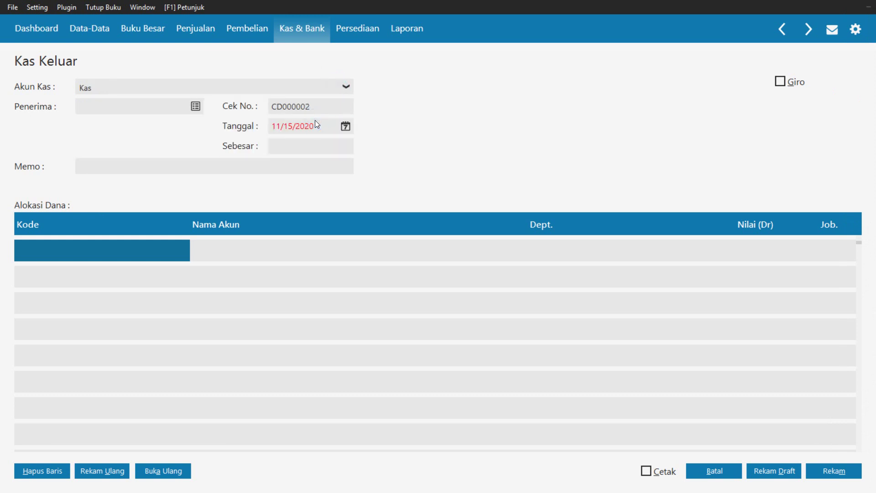
pyautogui.click(193, 110)
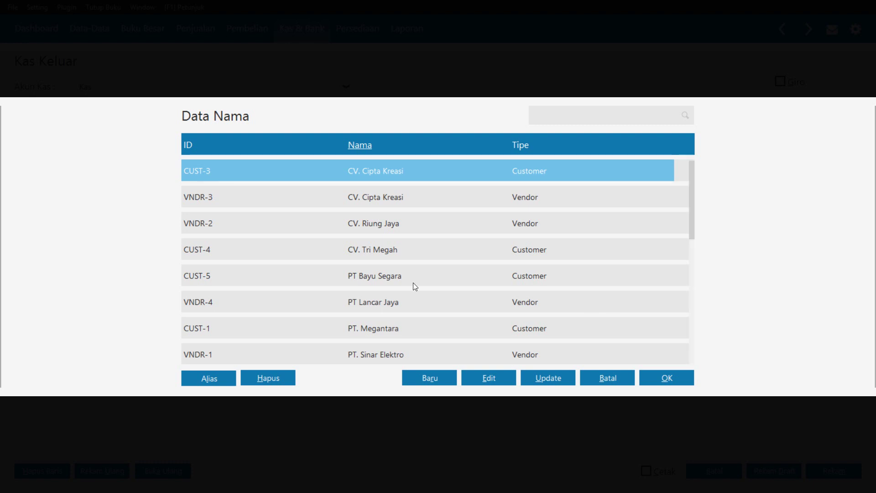
# Browse and search the Data Nama list of names
pyautogui.click(689, 226)
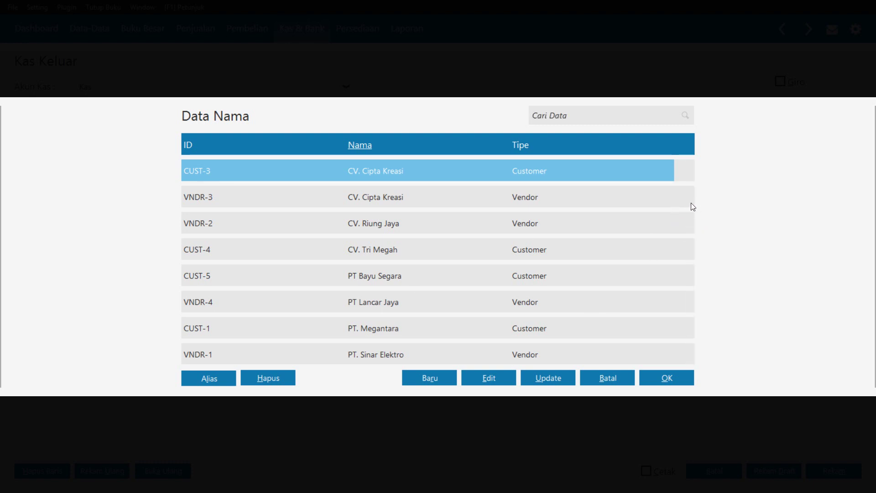
pyautogui.click(688, 204)
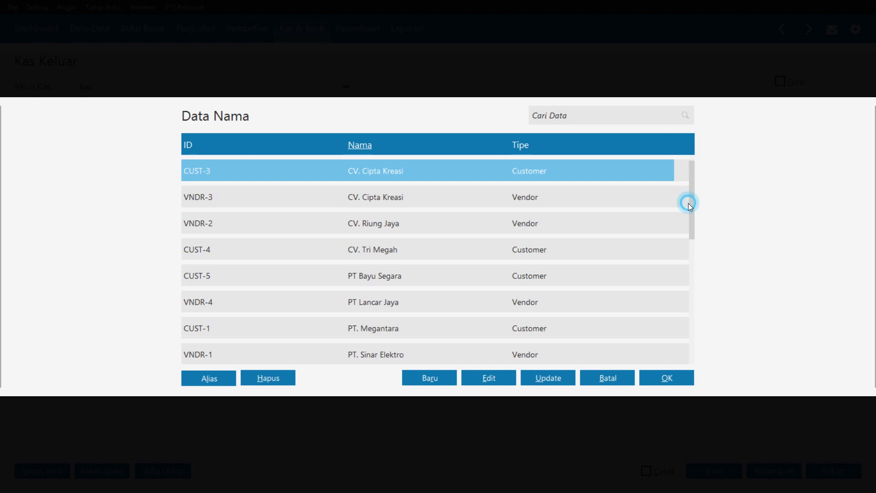
pyautogui.click(691, 241)
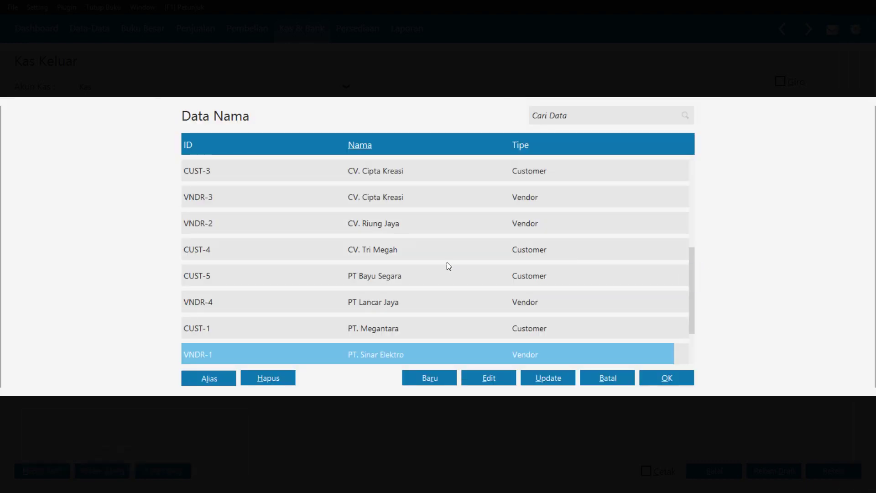
pyautogui.click(616, 115)
# Add company Ketua Lingkungan as customer CUST-6 and select it as the recipient
pyautogui.click(415, 383)
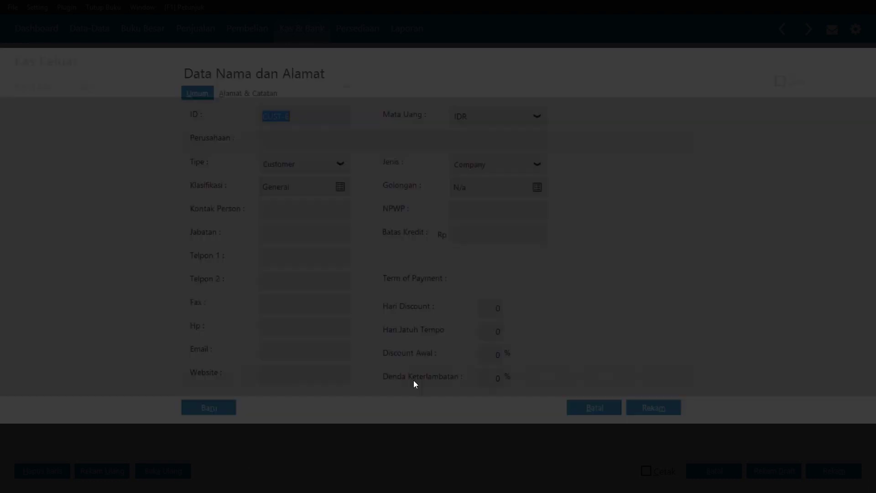
pyautogui.click(316, 141)
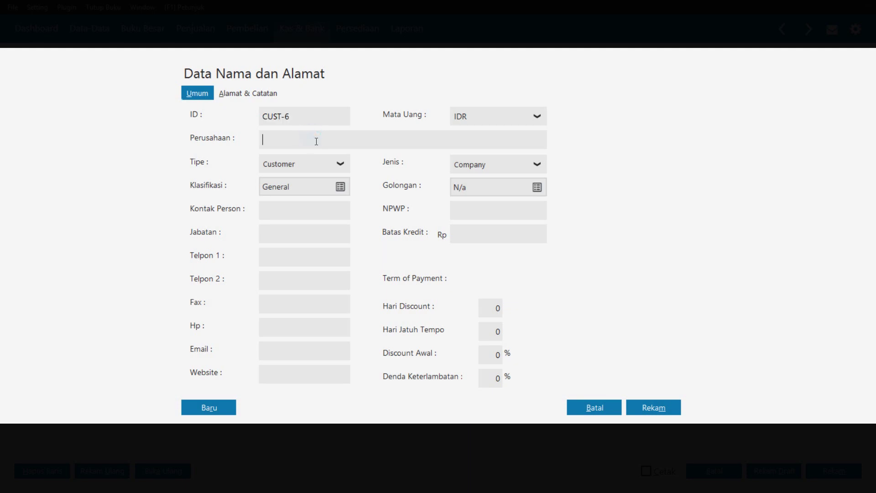
pyautogui.write('Ketua Limgkungan')
pyautogui.press('BackSpace')
pyautogui.press('BackSpace')
pyautogui.press('BackSpace')
pyautogui.press('BackSpace')
pyautogui.press('BackSpace')
pyautogui.press('BackSpace')
pyautogui.press('BackSpace')
pyautogui.press('BackSpace')
pyautogui.write('ngkungan')
pyautogui.click(662, 407)
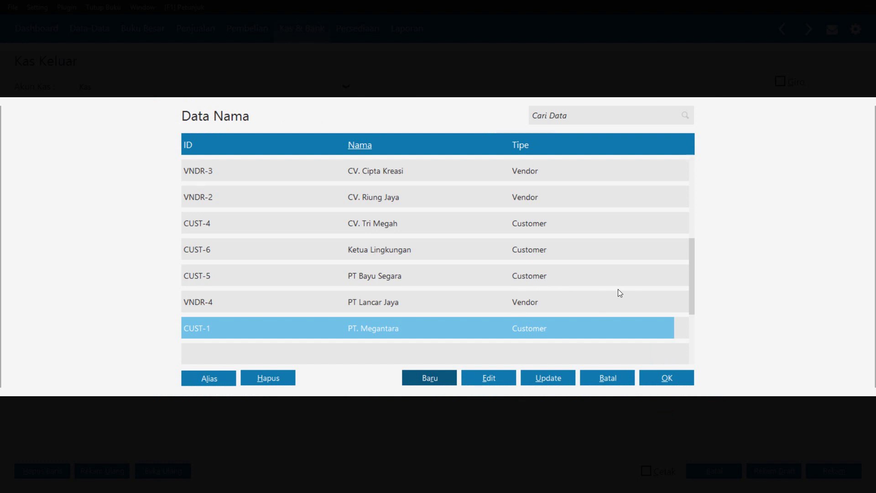
pyautogui.click(515, 255)
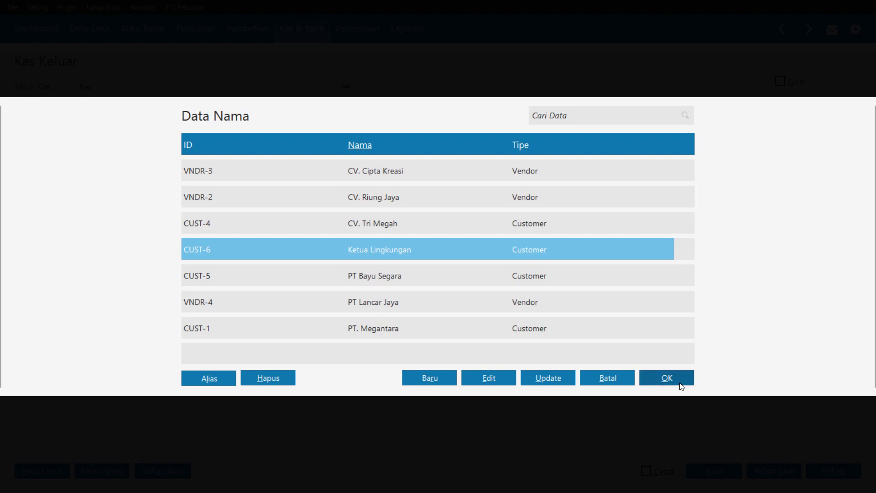
pyautogui.click(679, 382)
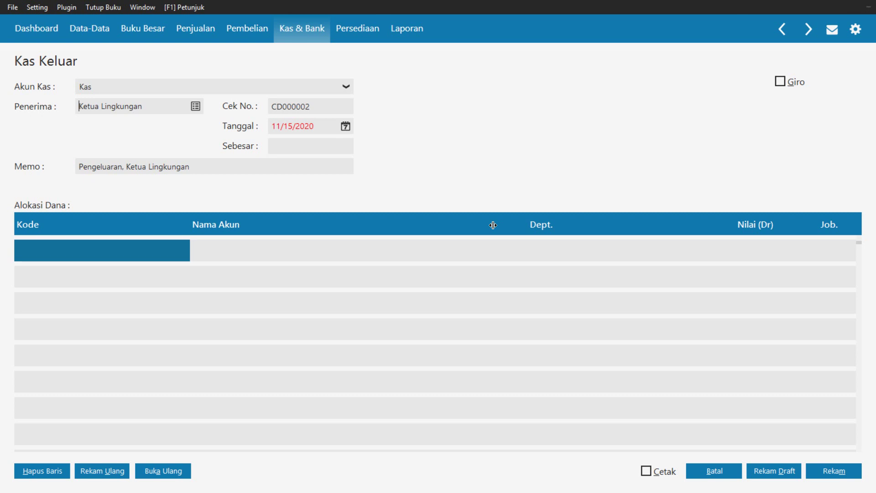
# Set the cash-out transaction date to 1/11/2018
pyautogui.click(342, 110)
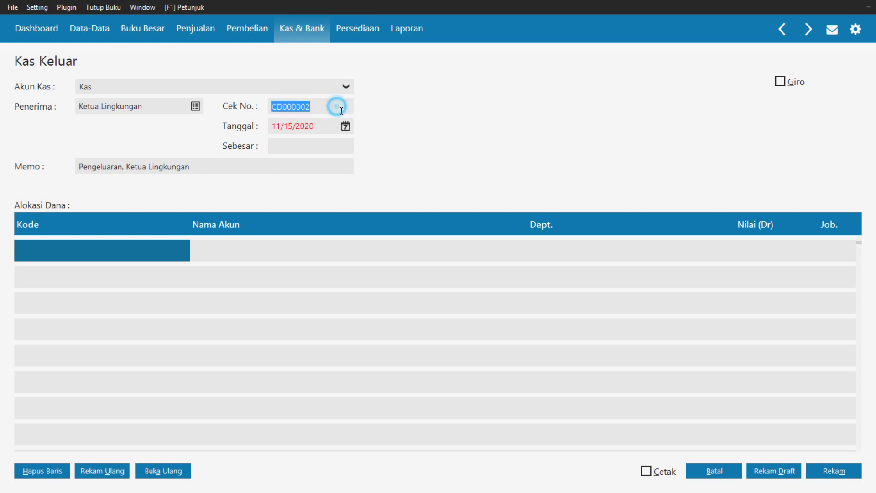
pyautogui.click(342, 110)
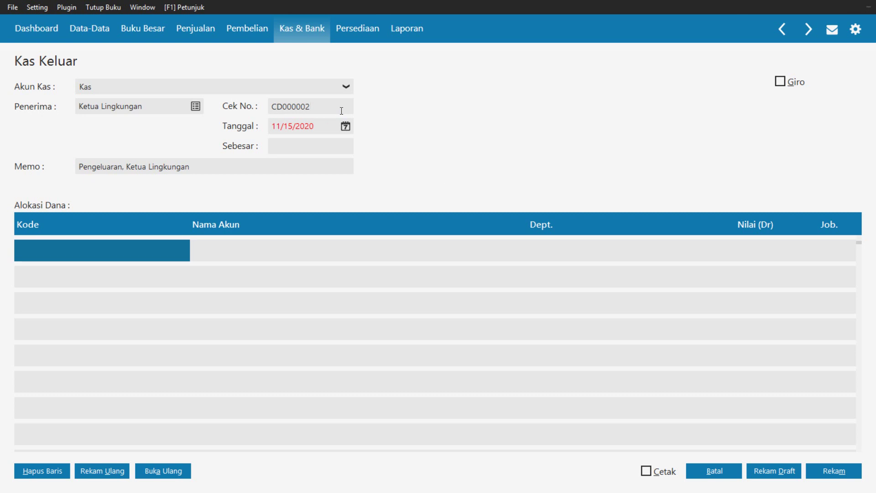
pyautogui.click(346, 126)
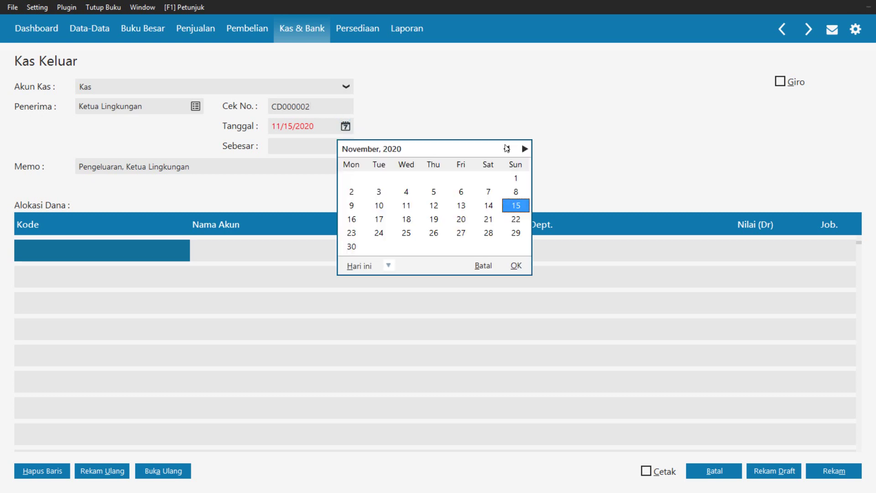
pyautogui.click(507, 147)
pyautogui.click(507, 147)
pyautogui.click(507, 147)
pyautogui.click(507, 147)
pyautogui.click(506, 147)
pyautogui.click(507, 147)
pyautogui.click(507, 147)
pyautogui.click(507, 147)
pyautogui.click(505, 147)
pyautogui.click(505, 147)
pyautogui.click(505, 147)
pyautogui.click(505, 147)
pyautogui.click(505, 147)
pyautogui.click(505, 147)
pyautogui.click(506, 147)
pyautogui.click(505, 146)
pyautogui.click(505, 147)
pyautogui.click(505, 147)
pyautogui.click(505, 147)
pyautogui.click(506, 147)
pyautogui.click(506, 147)
pyautogui.click(505, 147)
pyautogui.click(505, 147)
pyautogui.click(506, 147)
pyautogui.click(505, 147)
pyautogui.click(506, 146)
pyautogui.click(505, 147)
pyautogui.click(505, 147)
pyautogui.click(505, 147)
pyautogui.click(506, 147)
pyautogui.click(522, 153)
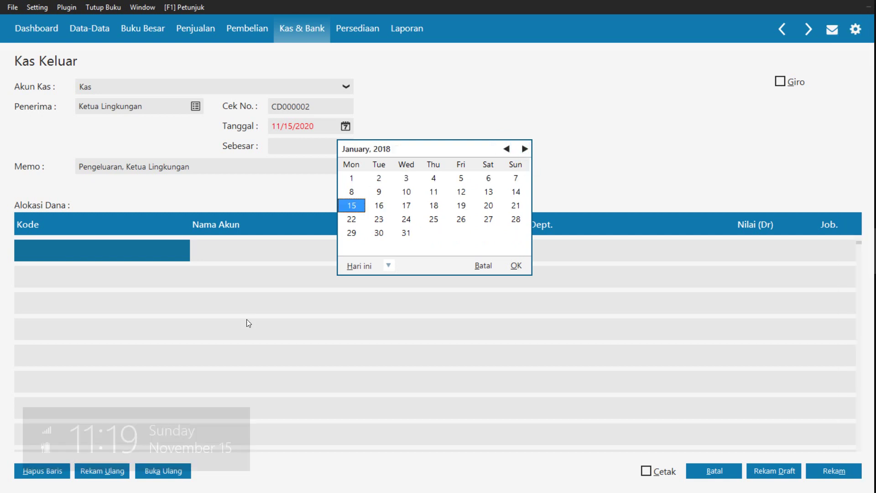
pyautogui.click(434, 193)
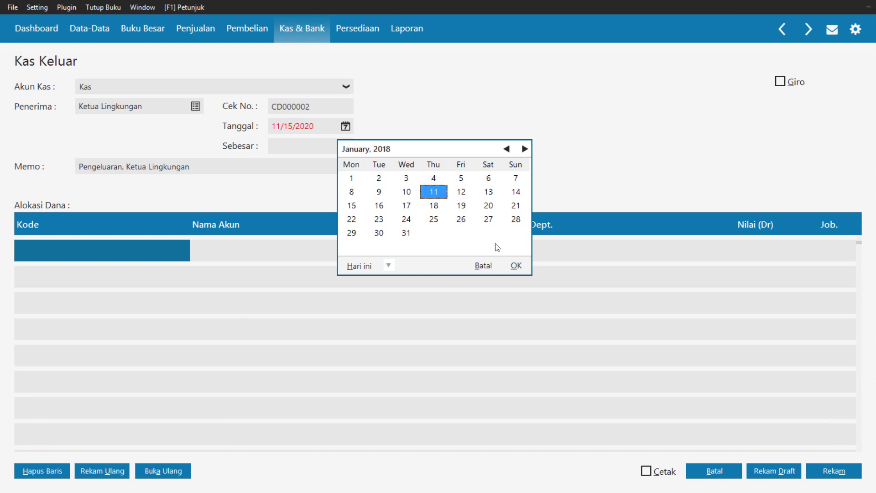
pyautogui.click(515, 266)
pyautogui.press('super+c')
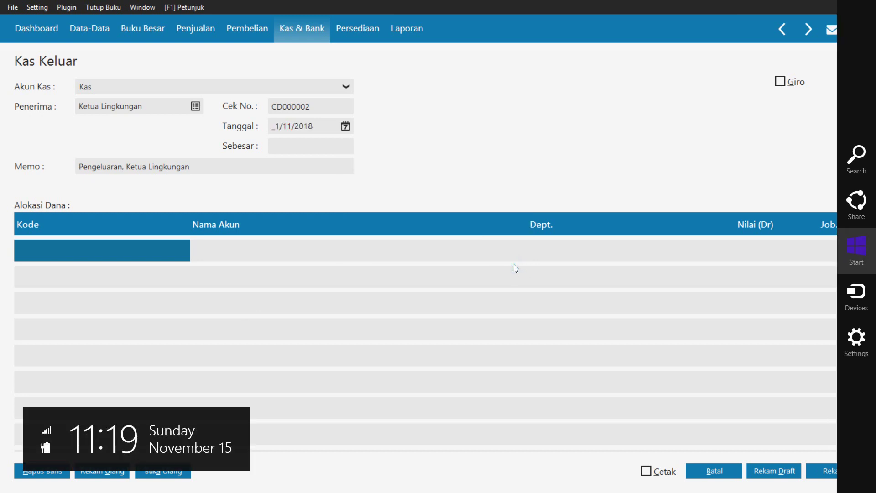
# Replace the memo with 'Pembayaran iuran kebersiha dan keamanan menggunakan kas'
pyautogui.click(196, 168)
pyautogui.click(202, 173)
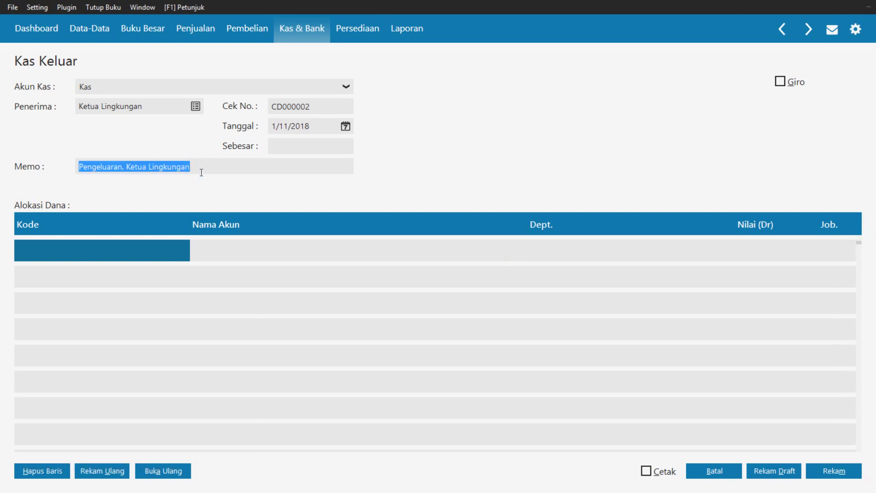
pyautogui.write('P')
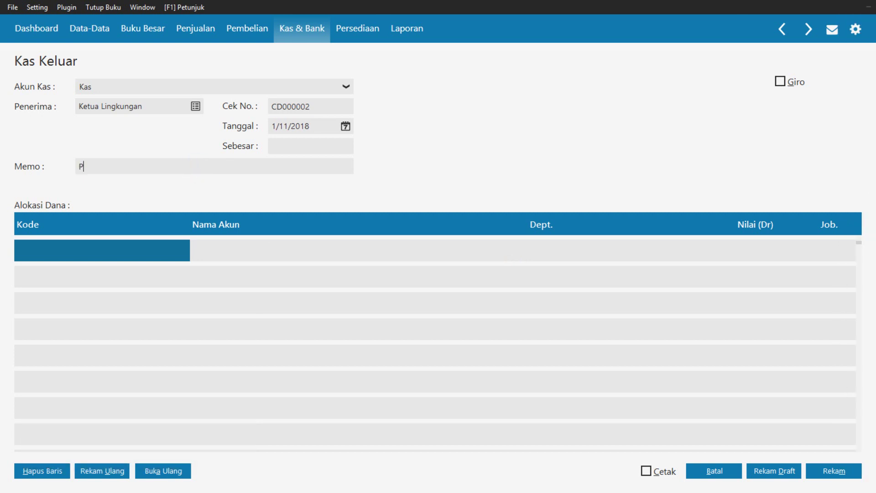
pyautogui.write('embayaran iuran keber')
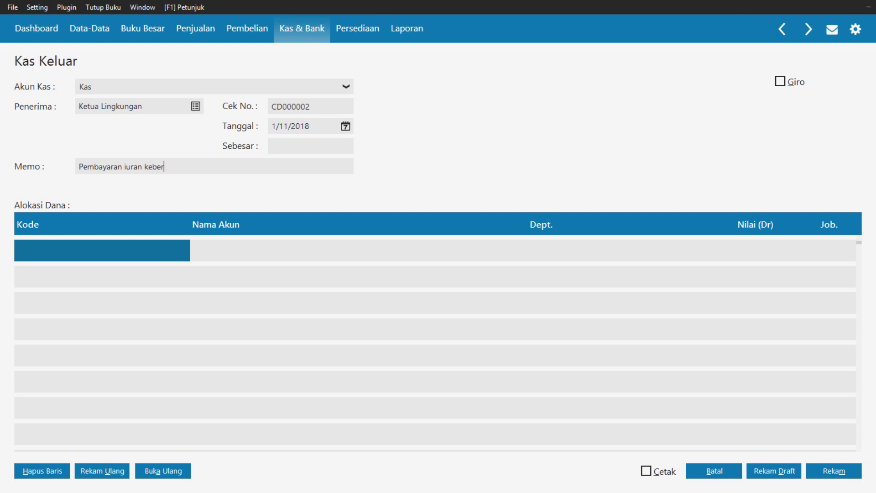
pyautogui.write('sihand')
pyautogui.press('BackSpace')
pyautogui.press('BackSpace')
pyautogui.press('BackSpace')
pyautogui.write('n')
pyautogui.press('BackSpace')
pyautogui.press('BackSpace')
pyautogui.press('BackSpace')
pyautogui.write('a')
pyautogui.press('BackSpace')
pyautogui.write('dan keamanan mengguna')
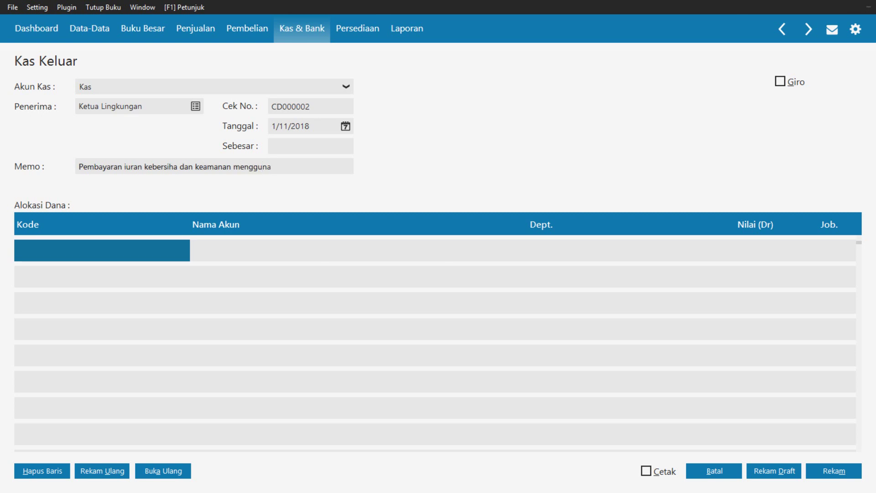
pyautogui.write('kan kas')
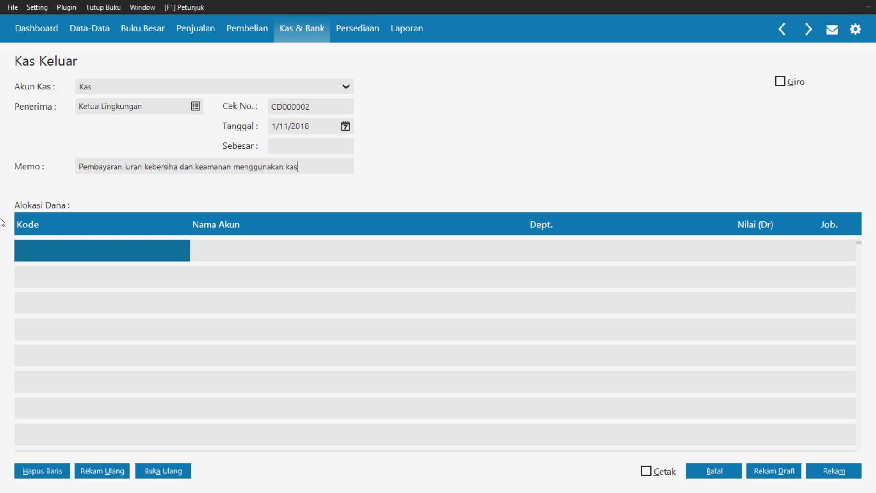
pyautogui.doubleClick(62, 251)
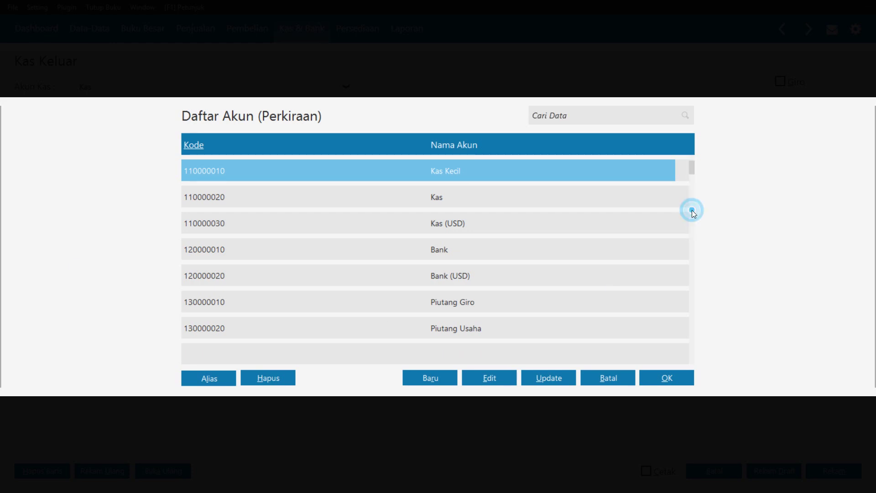
pyautogui.press('Down')
pyautogui.press('Down')
pyautogui.press('Down')
pyautogui.press('Down')
pyautogui.press('Down')
pyautogui.press('Down')
pyautogui.press('Down')
pyautogui.press('Down')
pyautogui.press('Down')
pyautogui.press('Down')
pyautogui.press('Down')
pyautogui.press('Down')
pyautogui.press('Down')
pyautogui.press('Down')
pyautogui.press('Down')
pyautogui.press('Down')
pyautogui.press('Down')
pyautogui.press('Down')
pyautogui.press('Down')
pyautogui.press('Down')
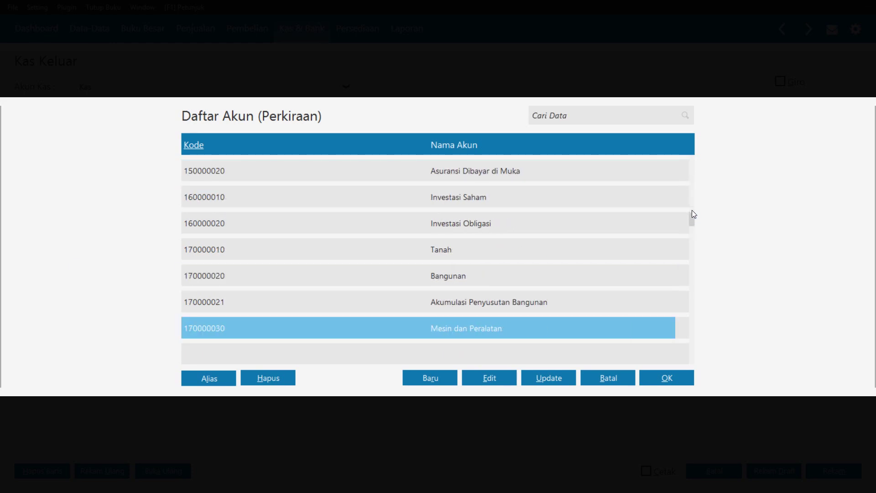
pyautogui.press('Down')
pyautogui.press('Down')
pyautogui.press('Down')
pyautogui.press('Down')
pyautogui.press('Down')
pyautogui.press('Down')
pyautogui.press('Down')
pyautogui.press('Down')
pyautogui.press('Down')
pyautogui.press('Down')
pyautogui.press('Down')
pyautogui.press('Down')
pyautogui.press('Down')
pyautogui.press('Down')
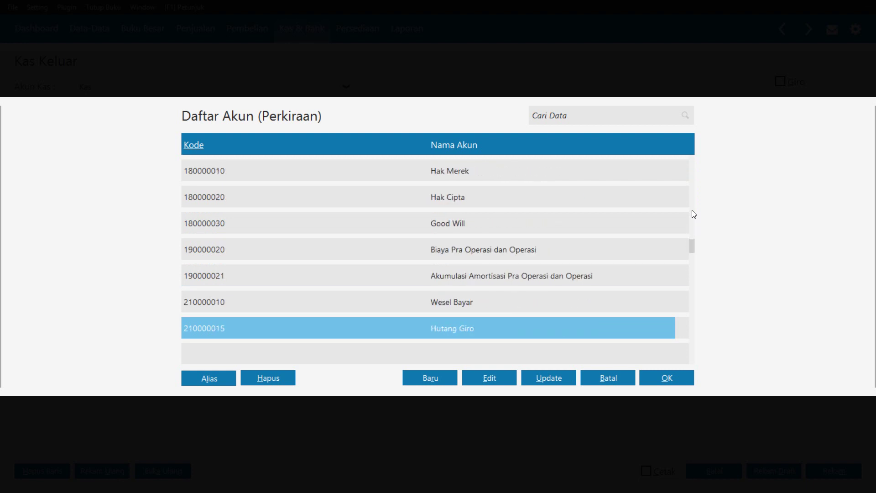
pyautogui.press('Down')
pyautogui.press('Down')
pyautogui.press('Down')
pyautogui.press('Down')
pyautogui.press('Down')
pyautogui.press('Down')
pyautogui.press('Down')
pyautogui.press('Down')
pyautogui.press('Down')
pyautogui.press('Down')
pyautogui.press('Down')
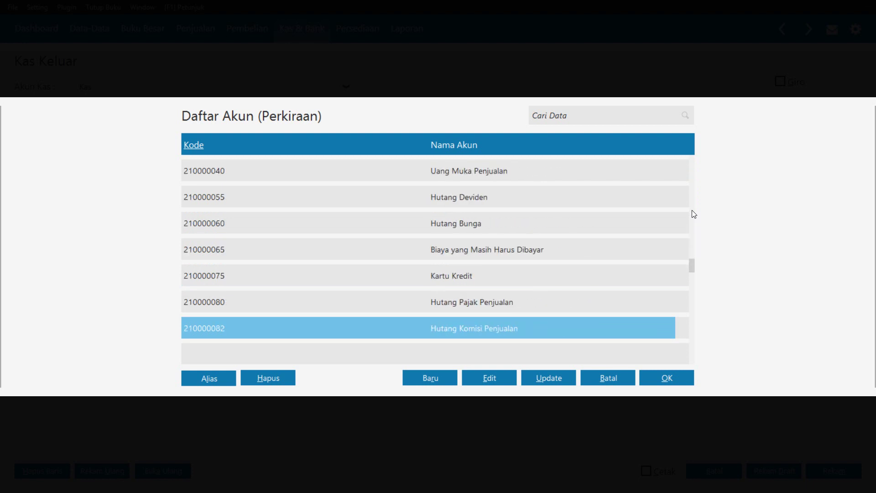
pyautogui.press('Down')
pyautogui.press('Down')
pyautogui.press('Down')
pyautogui.press('Down')
pyautogui.press('Down')
pyautogui.press('Down')
pyautogui.press('Down')
pyautogui.press('Down')
pyautogui.press('Down')
pyautogui.press('Down')
pyautogui.press('Down')
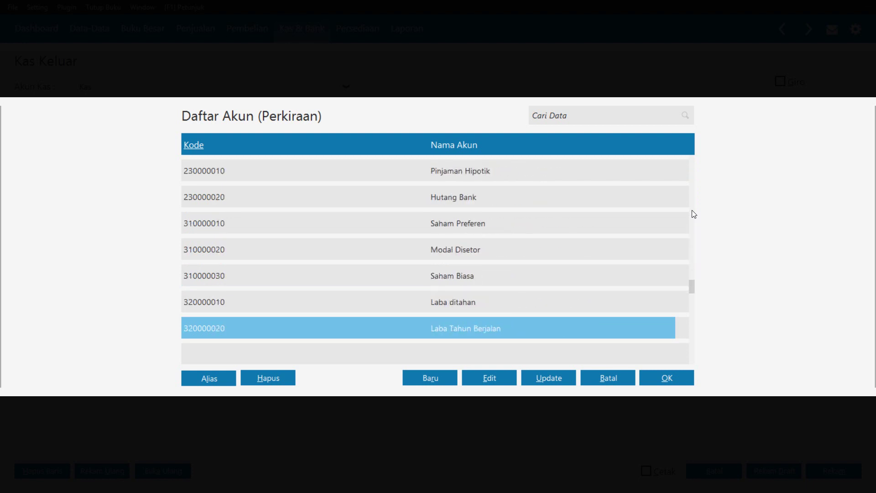
pyautogui.press('Down')
pyautogui.press('Down')
pyautogui.press('Down')
pyautogui.press('Down')
pyautogui.press('Down')
pyautogui.press('Down')
pyautogui.press('Down')
pyautogui.press('Down')
pyautogui.press('Down')
pyautogui.press('Down')
pyautogui.press('Down')
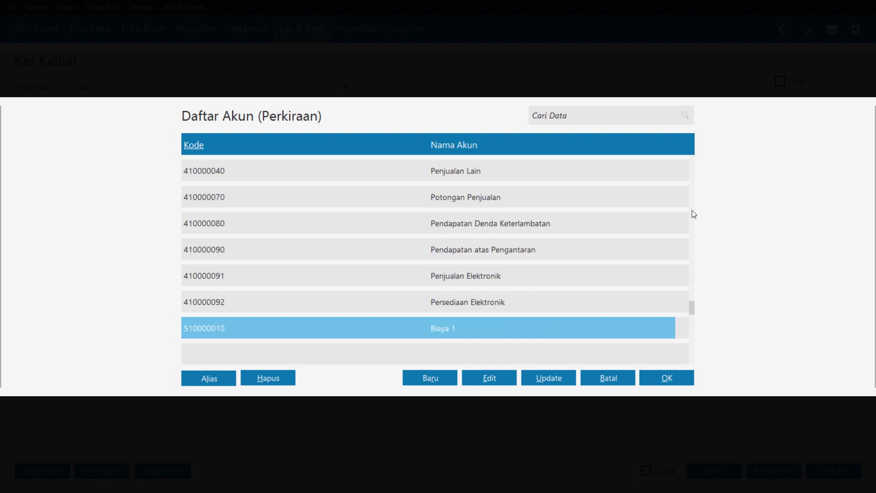
pyautogui.press('Down')
pyautogui.press('Down')
pyautogui.press('Down')
pyautogui.press('Down')
pyautogui.press('Down')
pyautogui.press('Down')
pyautogui.press('Down')
pyautogui.press('Down')
pyautogui.press('Down')
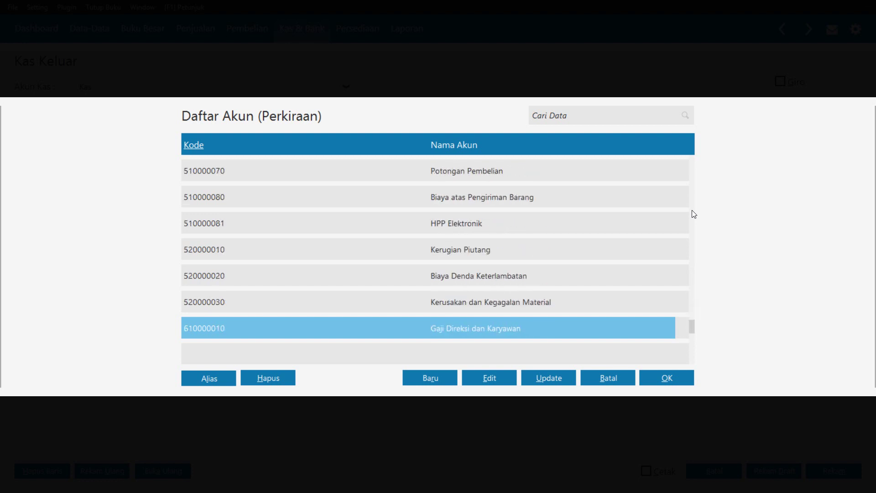
pyautogui.press('Down')
pyautogui.press('Down')
pyautogui.press('Down')
pyautogui.press('Down')
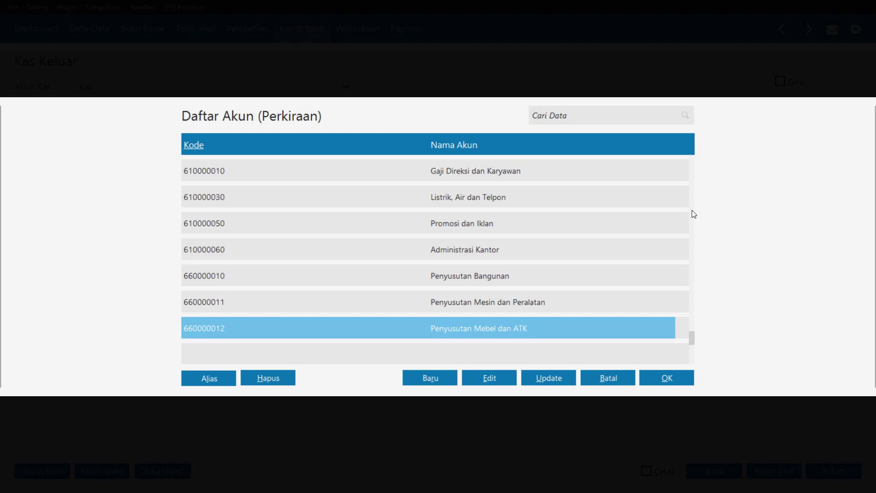
pyautogui.press('Down')
pyautogui.press('Down')
pyautogui.press('Down')
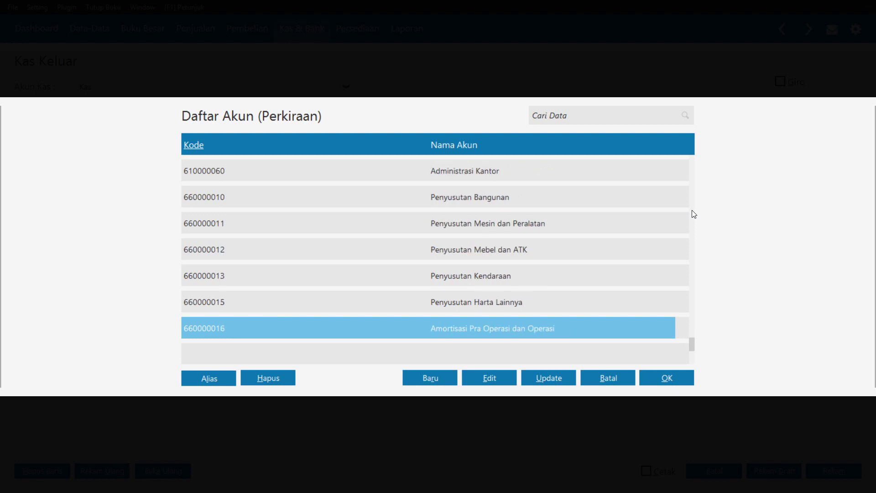
pyautogui.press('Up')
pyautogui.press('Up')
pyautogui.press('Up')
pyautogui.press('Up')
pyautogui.press('Up')
pyautogui.press('Up')
pyautogui.press('Up')
pyautogui.press('Up')
pyautogui.press('Up')
pyautogui.press('Up')
pyautogui.press('Up')
pyautogui.press('Up')
pyautogui.press('Up')
pyautogui.press('Up')
pyautogui.press('Up')
pyautogui.press('Up')
pyautogui.press('Up')
pyautogui.press('Down')
pyautogui.press('Down')
pyautogui.press('Down')
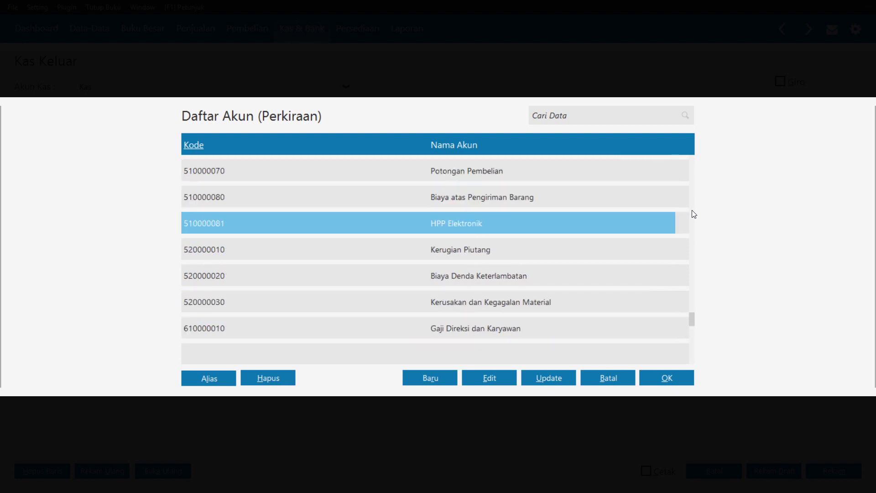
pyautogui.press('Down')
pyautogui.press('Down')
pyautogui.press('Down')
pyautogui.press('Down')
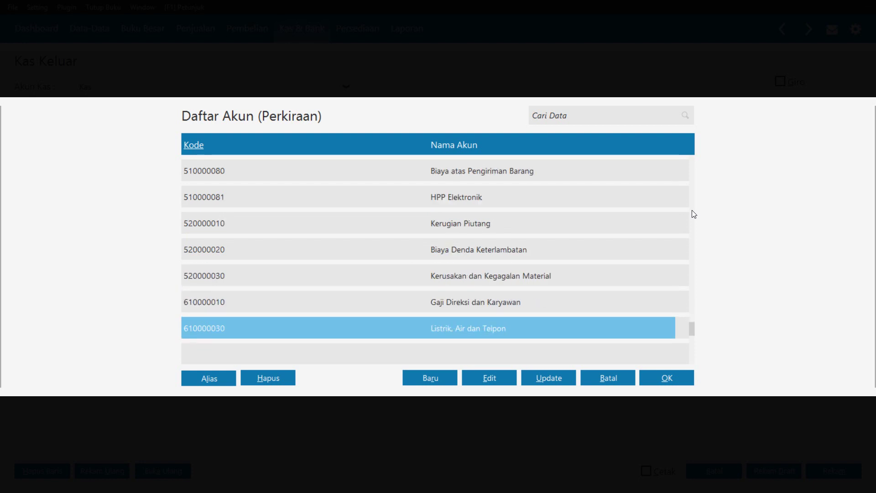
pyautogui.press('Down')
pyautogui.press('Down')
pyautogui.press('Down')
pyautogui.press('Down')
pyautogui.press('Down')
pyautogui.press('Down')
pyautogui.press('Down')
pyautogui.press('Down')
pyautogui.press('Down')
pyautogui.press('Down')
pyautogui.press('Down')
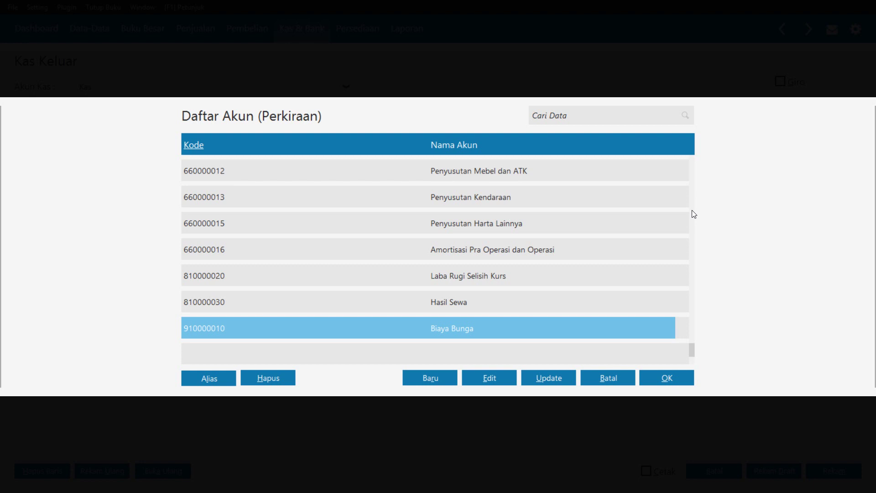
pyautogui.press('Up')
pyautogui.press('Up')
pyautogui.press('Up')
pyautogui.press('Up')
pyautogui.press('Up')
pyautogui.press('Up')
pyautogui.press('Up')
pyautogui.press('Up')
pyautogui.press('Up')
pyautogui.press('Up')
pyautogui.press('Up')
pyautogui.press('Up')
pyautogui.press('Up')
pyautogui.press('Down')
pyautogui.press('Down')
pyautogui.press('Up')
pyautogui.press('Down')
pyautogui.press('Up')
pyautogui.press('Down')
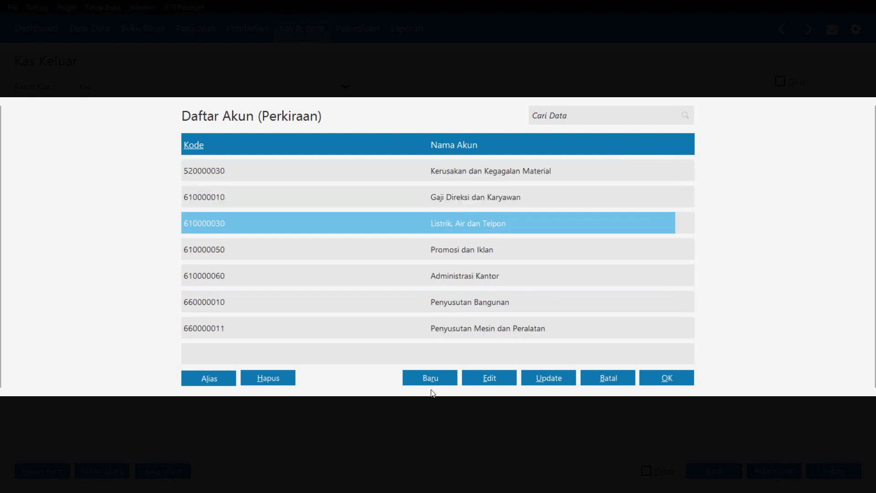
# Start a new account classified as Biaya Operasional
pyautogui.click(418, 382)
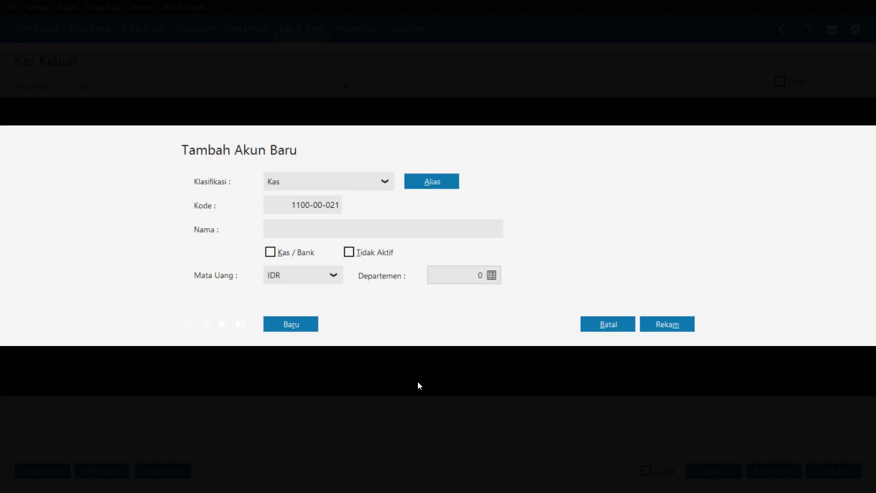
pyautogui.click(385, 178)
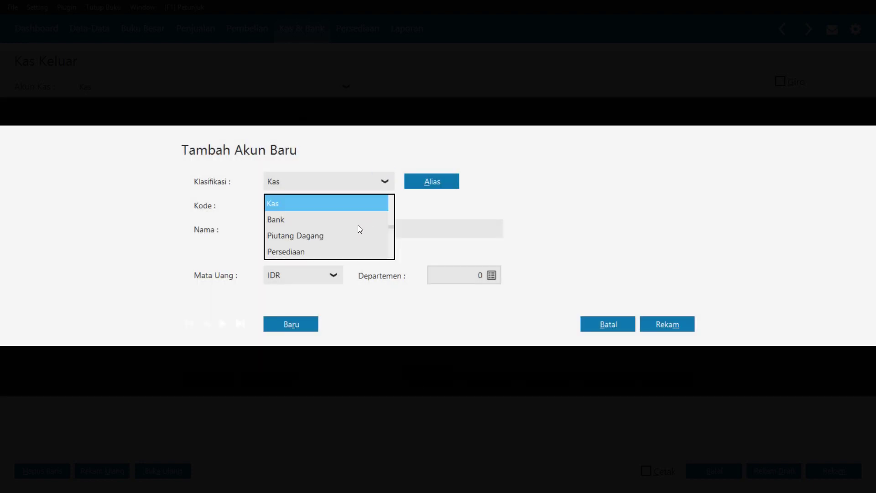
pyautogui.press('Down')
pyautogui.press('Down')
pyautogui.press('Down')
pyautogui.press('Down')
pyautogui.press('Down')
pyautogui.press('Down')
pyautogui.press('Down')
pyautogui.press('Down')
pyautogui.press('Down')
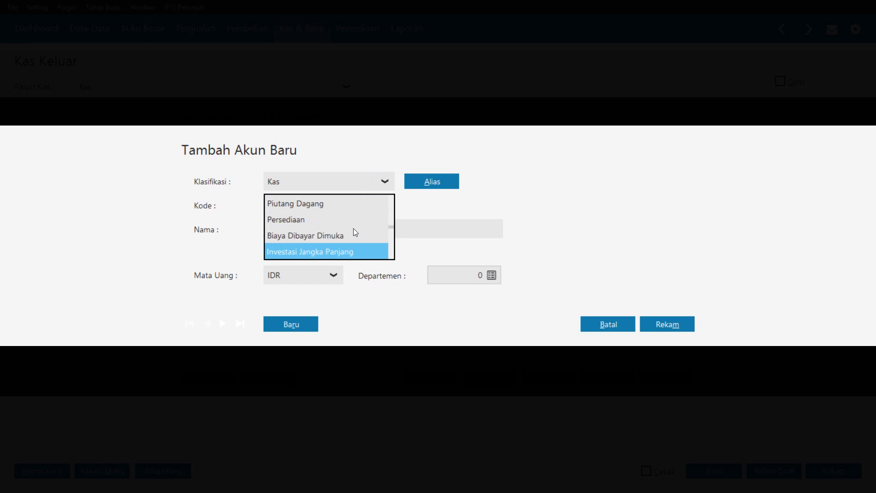
pyautogui.press('Down')
pyautogui.press('Down')
pyautogui.press('Down')
pyautogui.press('Down')
pyautogui.press('Down')
pyautogui.press('Down')
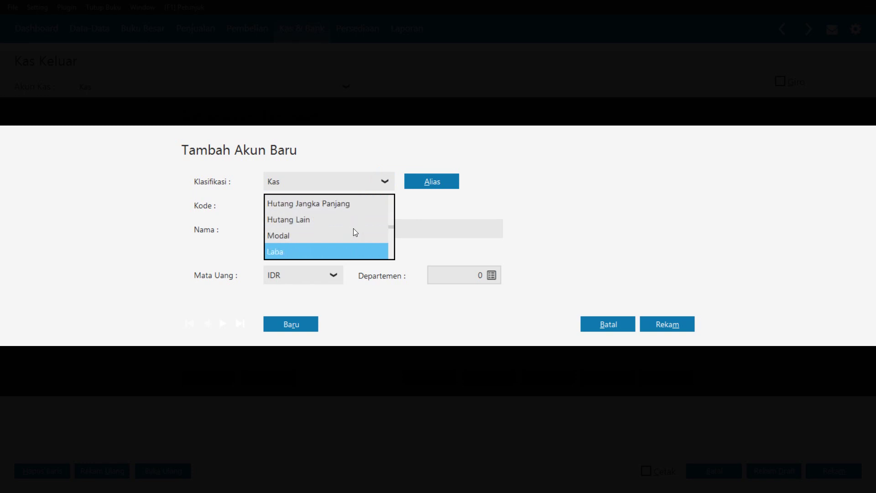
pyautogui.press('Down')
pyautogui.press('Down')
pyautogui.press('Down')
pyautogui.press('Down')
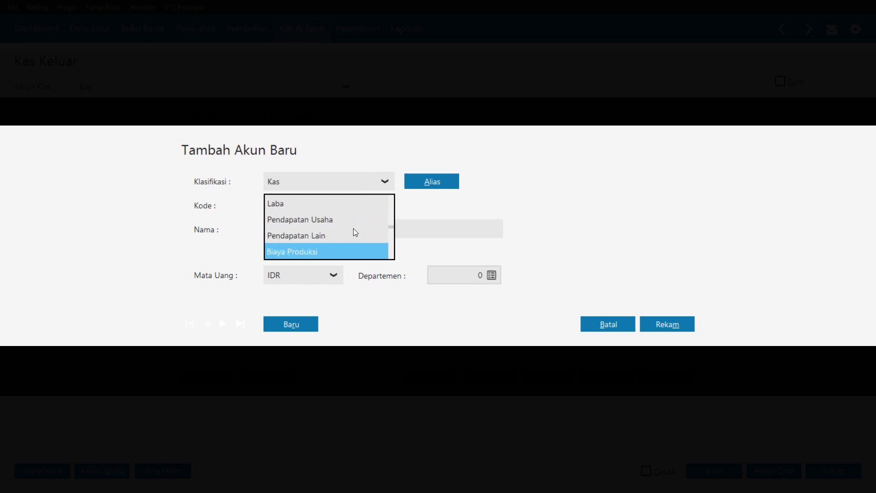
pyautogui.press('Up')
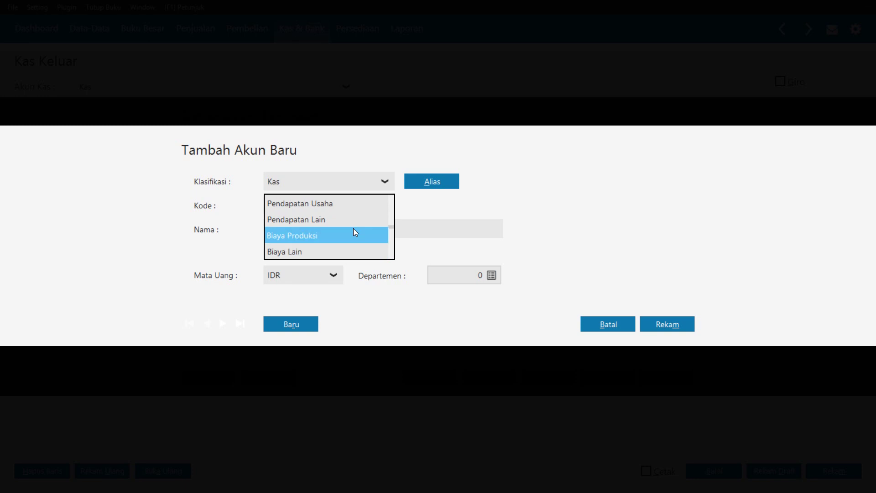
pyautogui.click(310, 238)
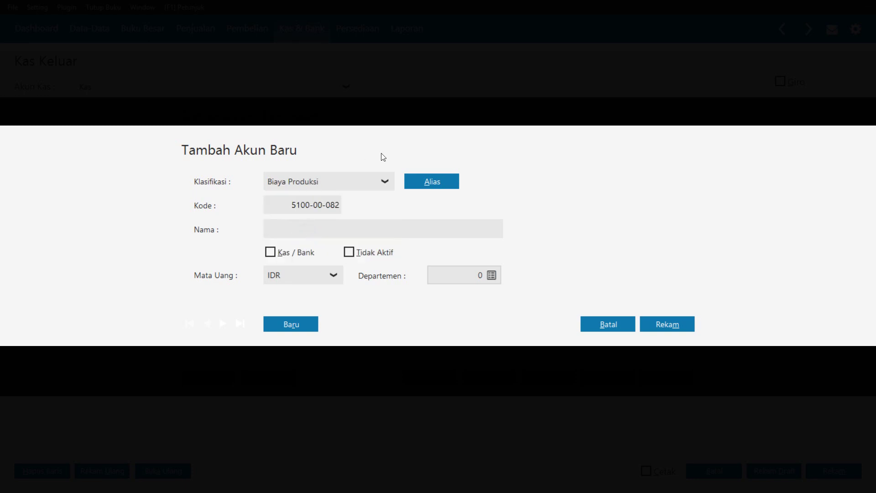
pyautogui.click(385, 180)
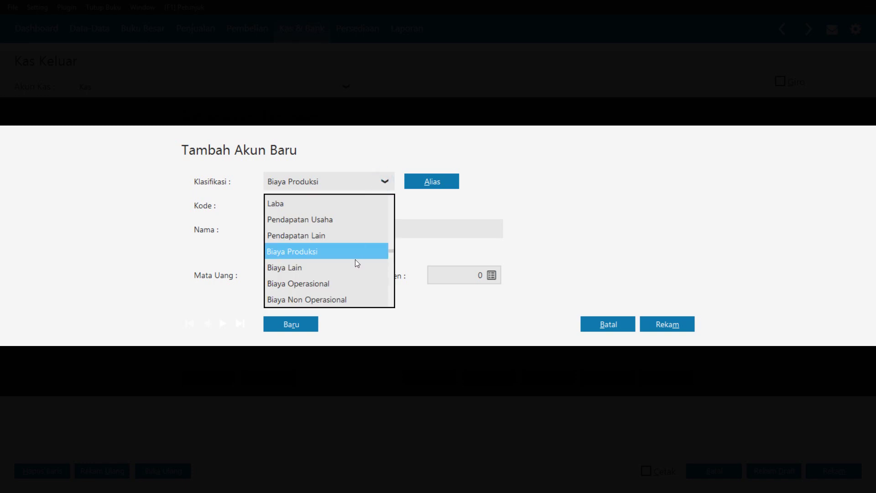
pyautogui.click(347, 284)
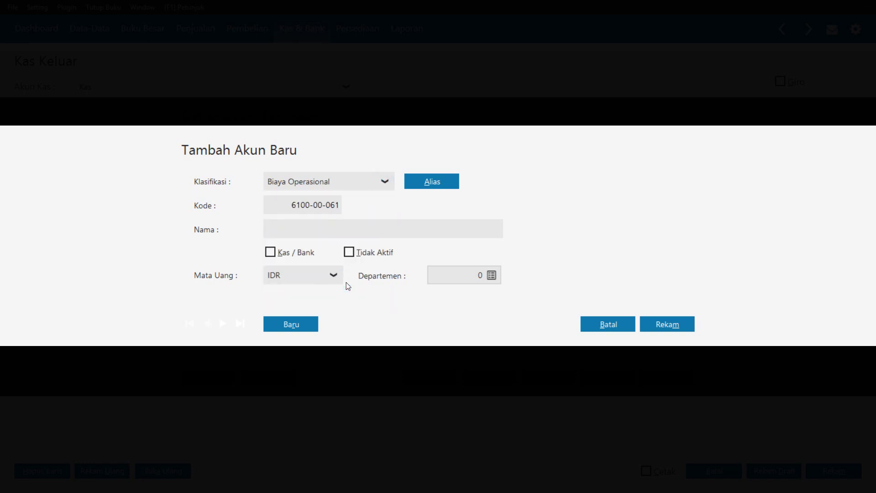
# Name the account 'Kebrsihan dan keamanan' and save it as 6100-00-061
pyautogui.click(299, 229)
pyautogui.write('Kebrsihan dan keamanan')
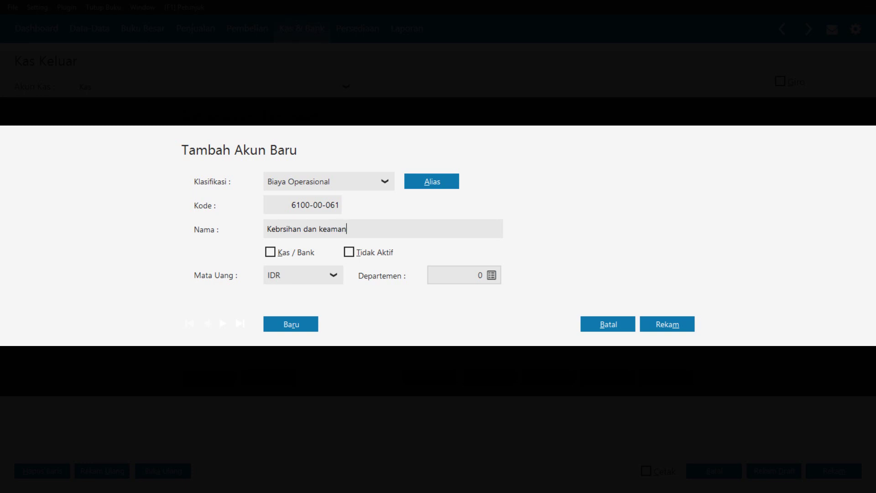
pyautogui.click(672, 336)
pyautogui.click(662, 327)
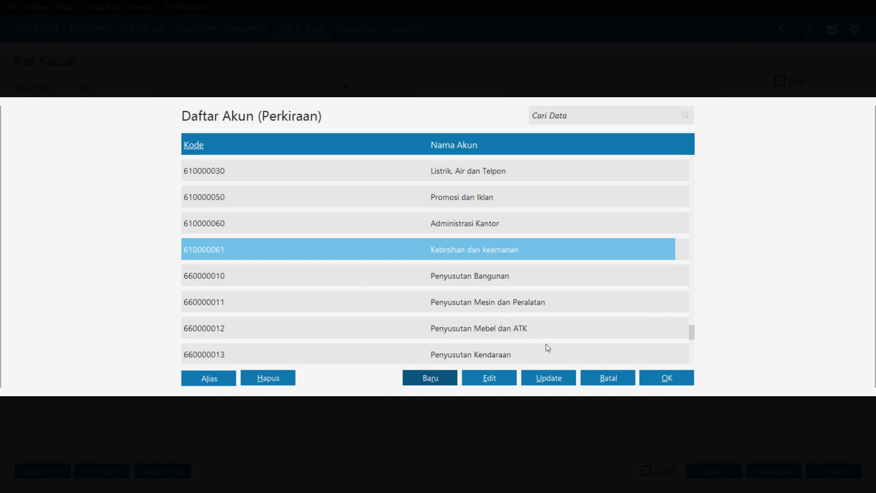
# Allocate Rp 51,000 to account Kebrsihan dan keamanan and fill Sebesar with Rp 51,000
pyautogui.click(657, 377)
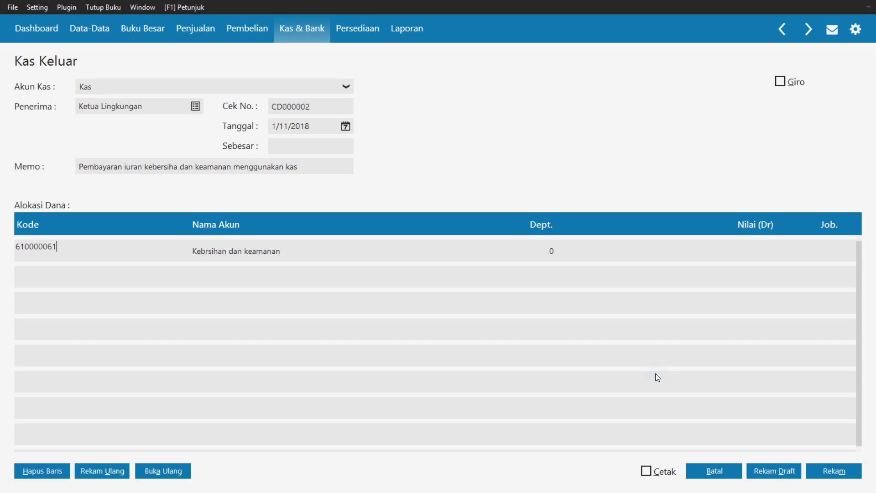
pyautogui.click(751, 260)
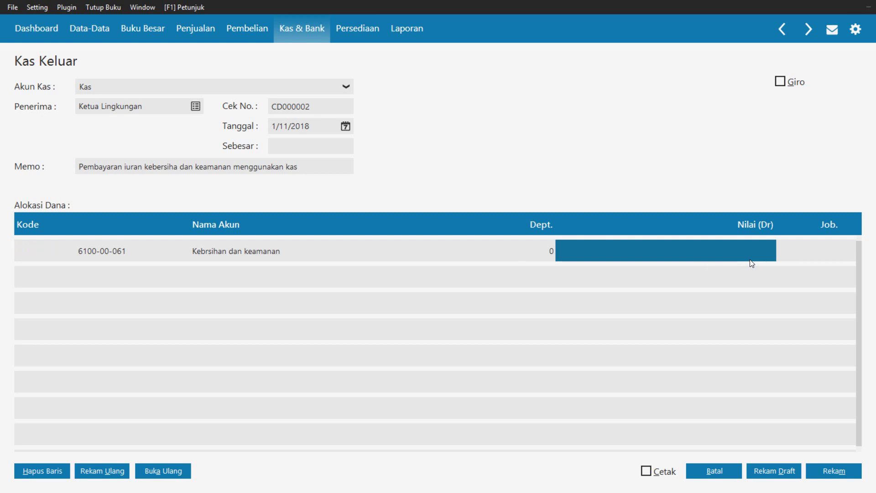
pyautogui.write('51000')
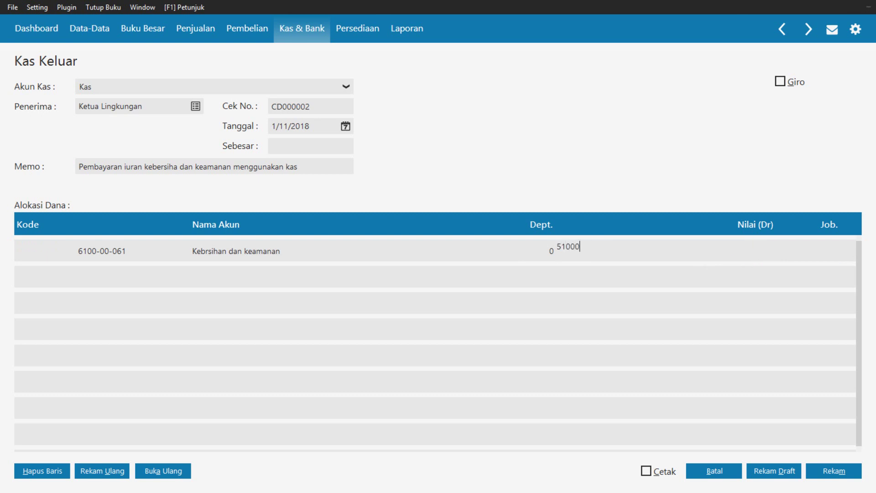
pyautogui.press('Return')
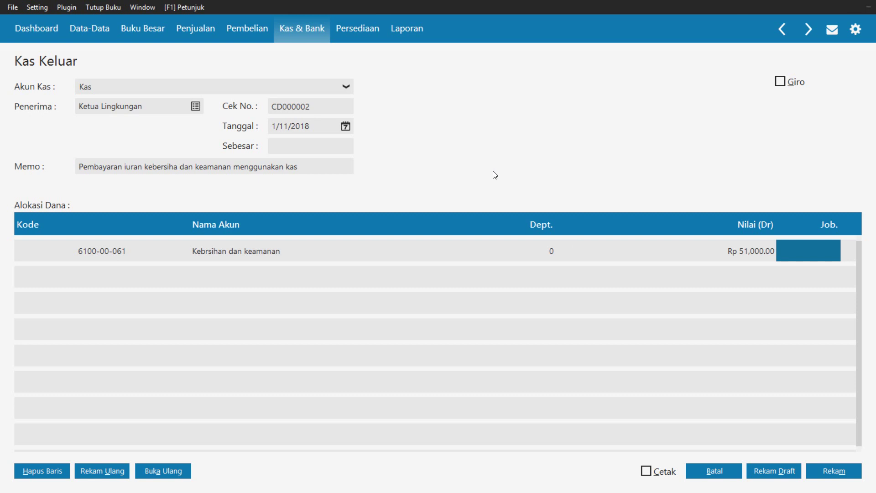
pyautogui.click(296, 151)
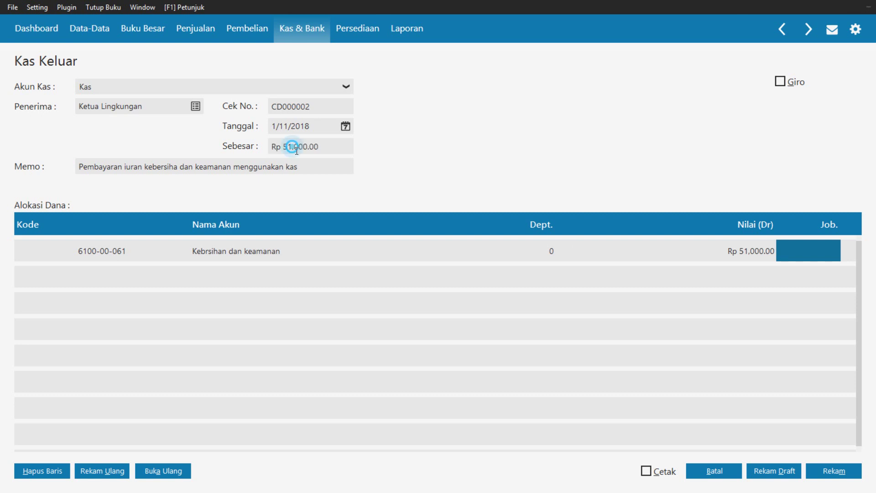
pyautogui.click(346, 150)
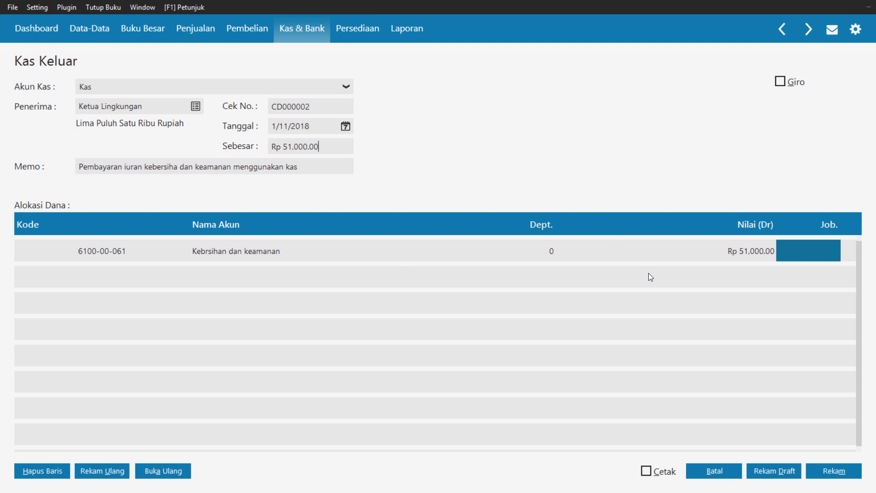
# Record Kas Keluar CD000002 for Rp 51,000, close its windows and switch to Pembelian
pyautogui.click(832, 476)
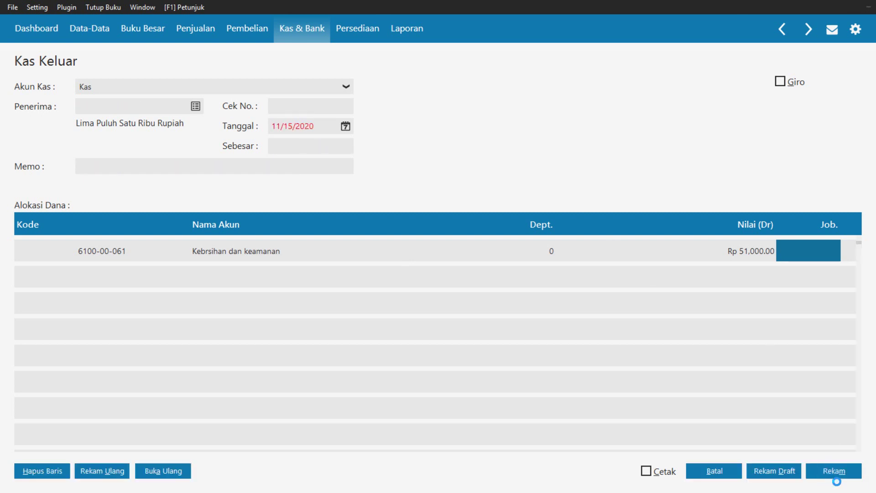
pyautogui.click(715, 473)
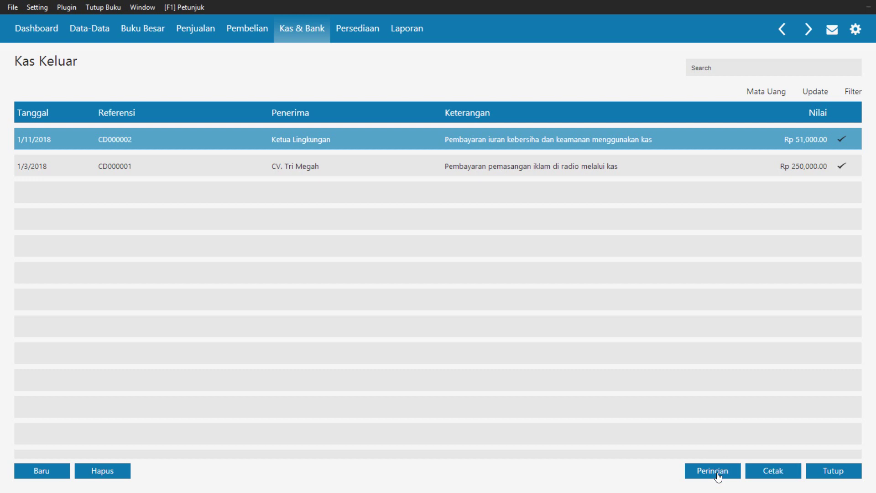
pyautogui.click(838, 475)
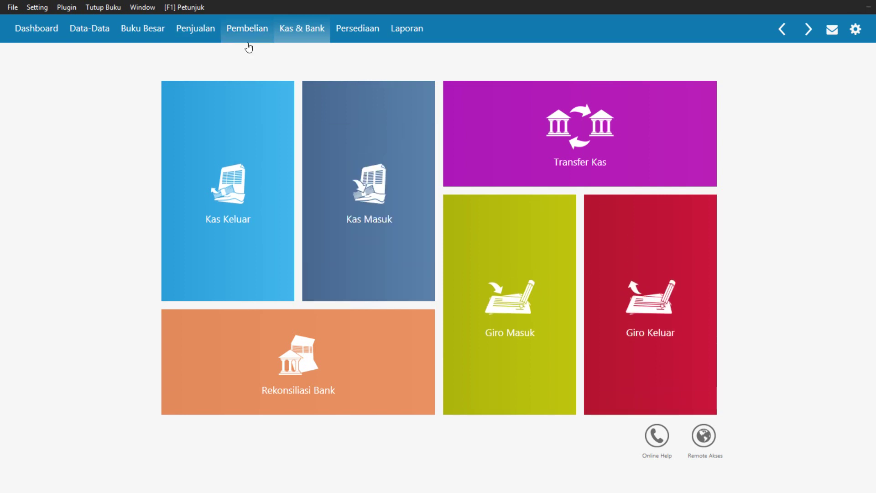
pyautogui.click(243, 29)
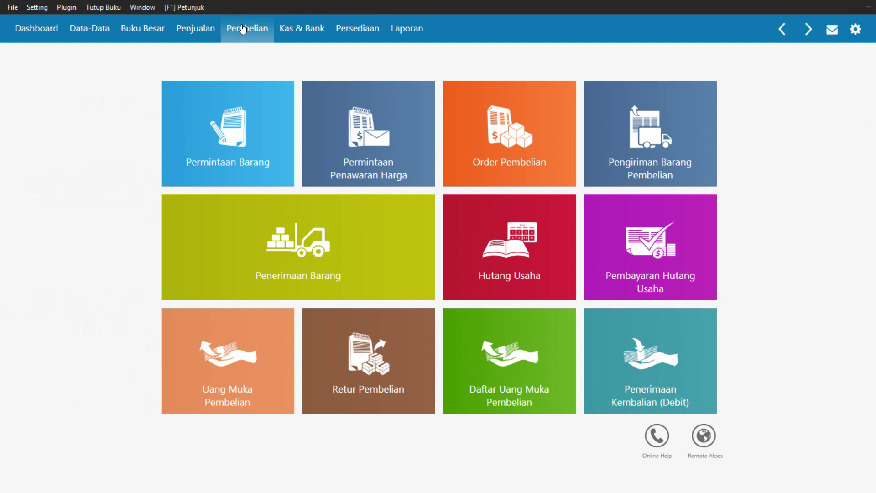
# Open the Pembayaran Hutang Usaha list and start new payment CD000003
pyautogui.moveTo(656, 276)
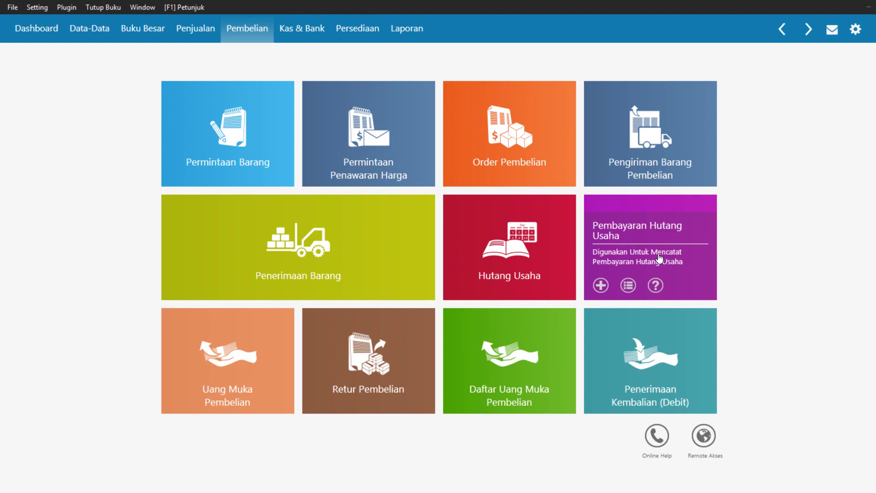
pyautogui.click(656, 254)
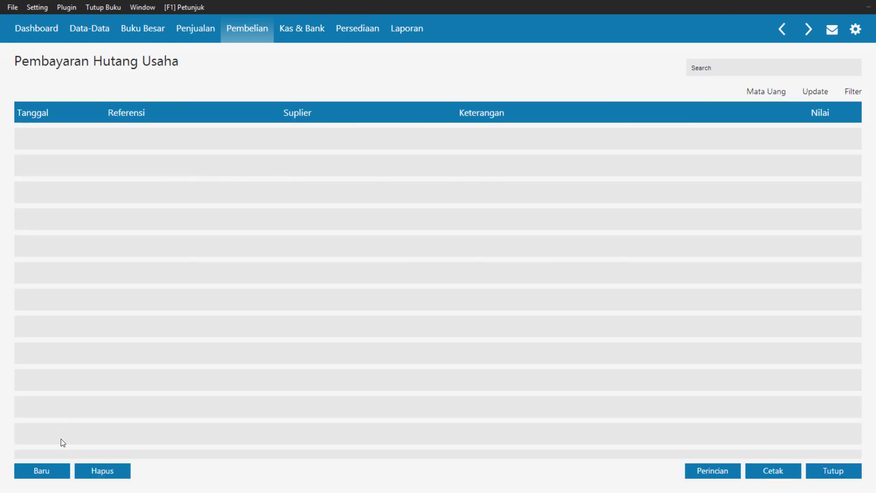
pyautogui.click(57, 473)
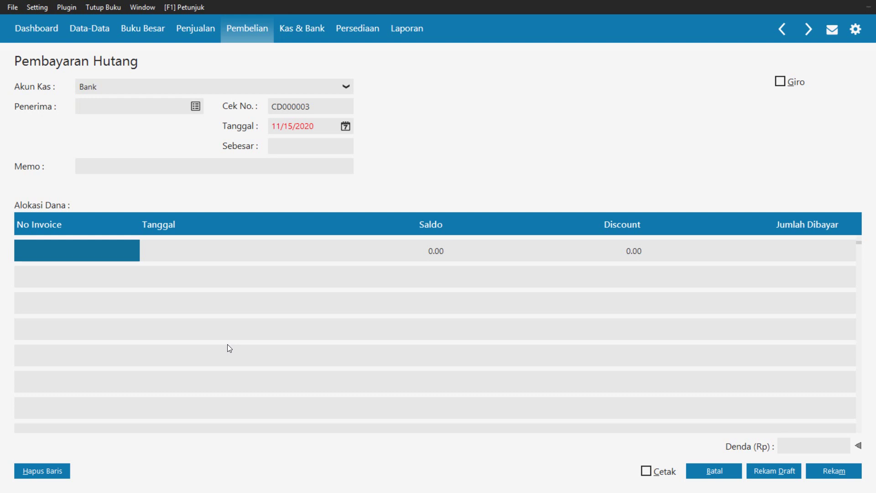
# Choose CV. Riung Jaya as the supplier payment recipient
pyautogui.click(197, 107)
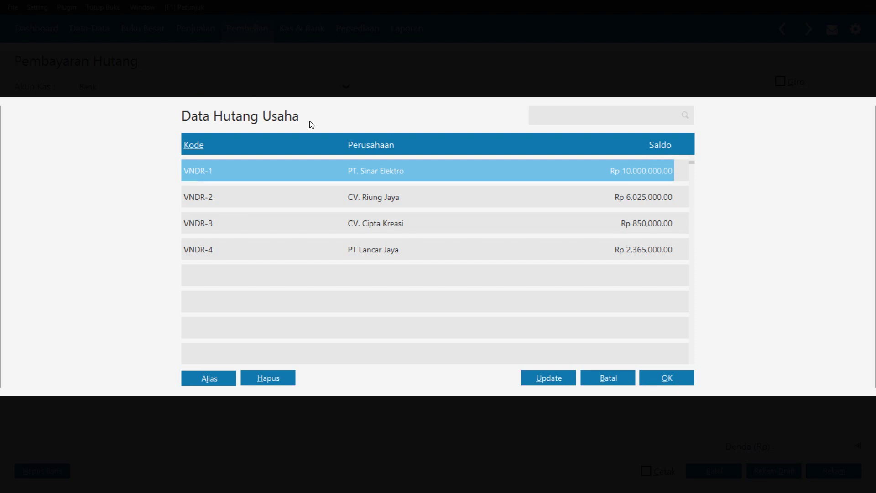
pyautogui.click(425, 203)
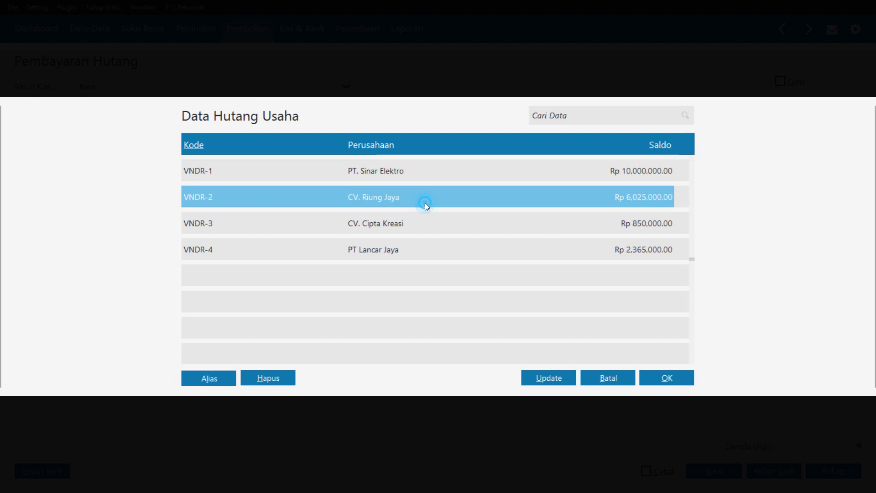
pyautogui.click(655, 376)
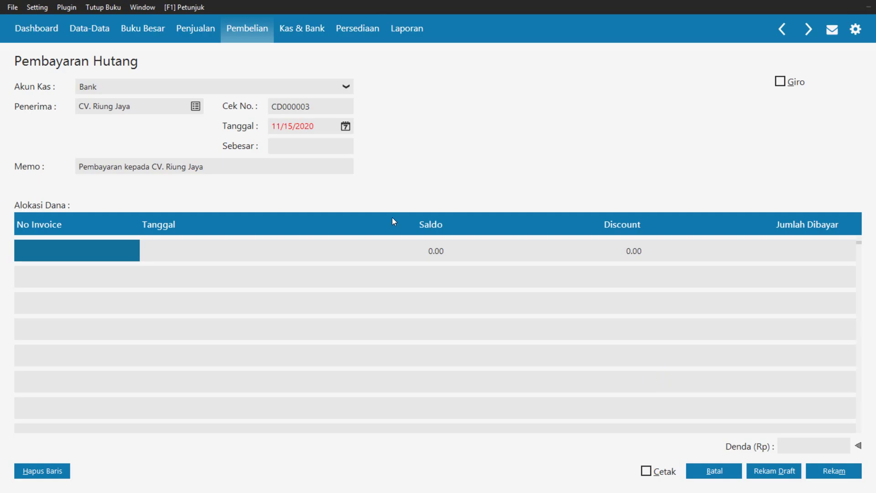
pyautogui.doubleClick(327, 110)
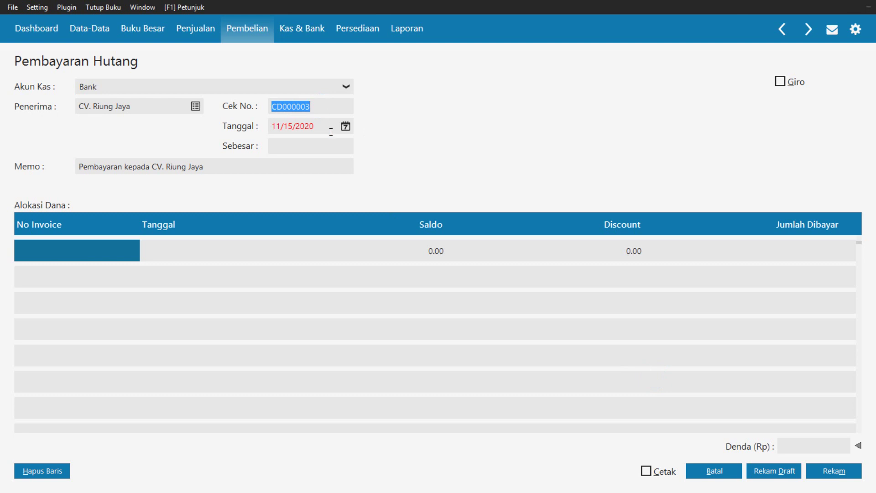
# Date the payment 1/12/2018
pyautogui.click(346, 126)
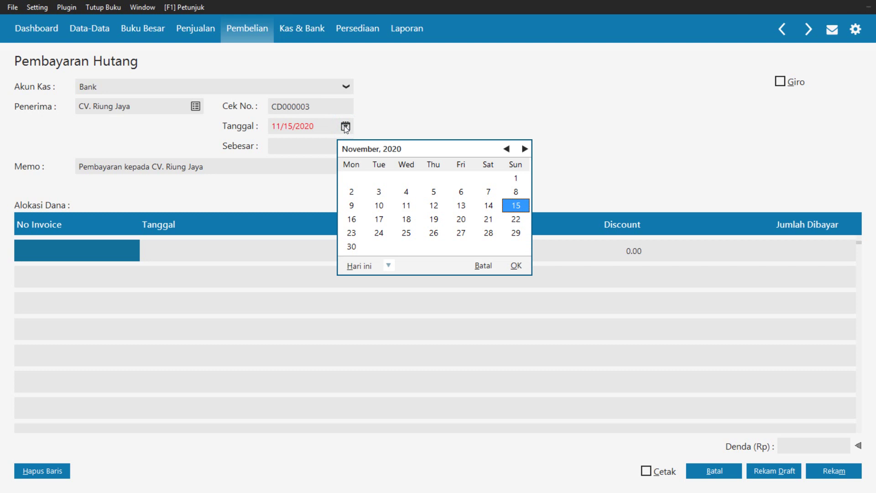
pyautogui.click(508, 149)
pyautogui.click(508, 149)
pyautogui.click(508, 149)
pyautogui.click(508, 150)
pyautogui.click(508, 149)
pyautogui.click(508, 150)
pyautogui.click(508, 149)
pyautogui.click(508, 150)
pyautogui.click(507, 149)
pyautogui.click(508, 149)
pyautogui.click(508, 149)
pyautogui.click(508, 149)
pyautogui.click(507, 150)
pyautogui.click(508, 149)
pyautogui.doubleClick(508, 149)
pyautogui.click(508, 150)
pyautogui.click(508, 150)
pyautogui.click(508, 150)
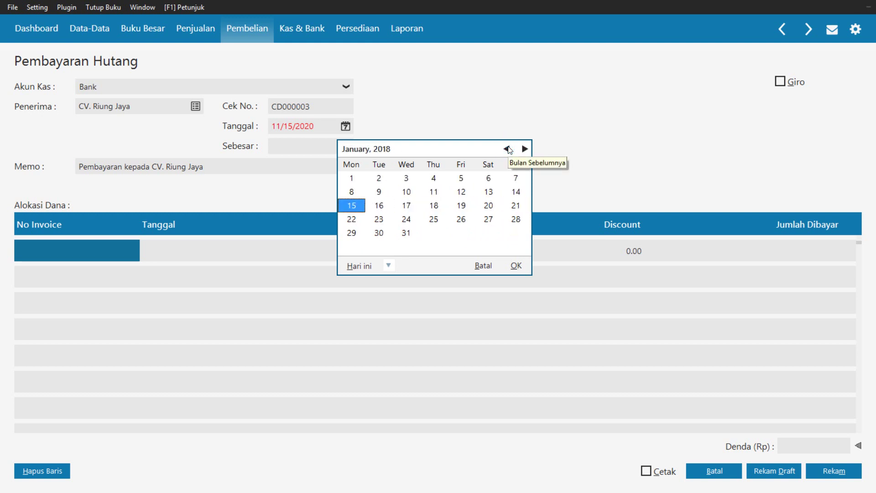
pyautogui.click(461, 192)
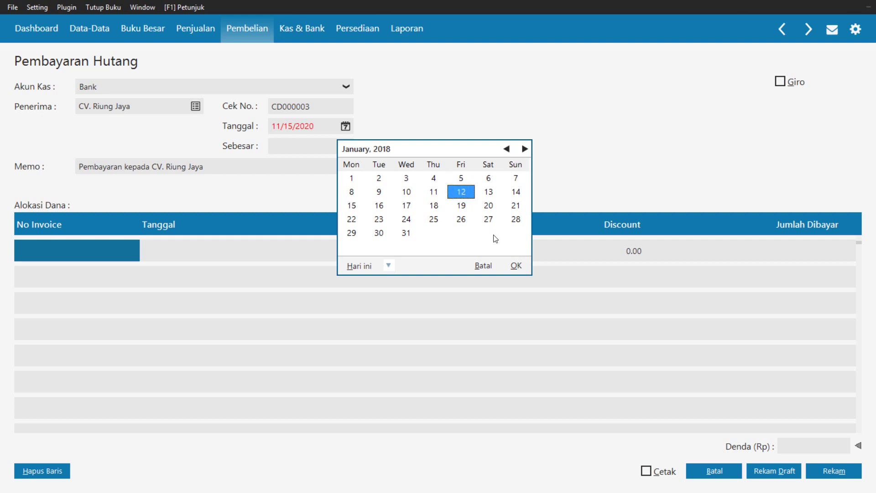
pyautogui.click(517, 266)
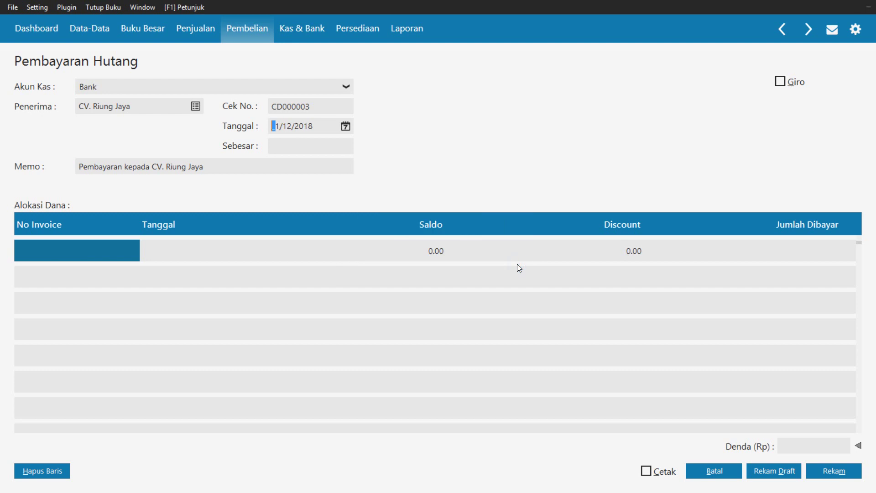
# Overwrite the Memo with 'Pembayaran atas faktur INV-02 dibayar melalui bank', correcting the mistyped digit
pyautogui.tripleClick(205, 174)
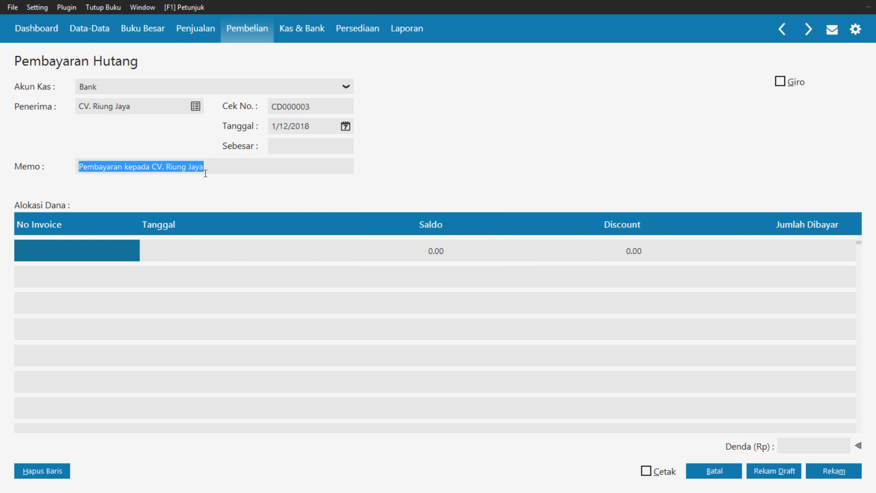
pyautogui.write('Pe')
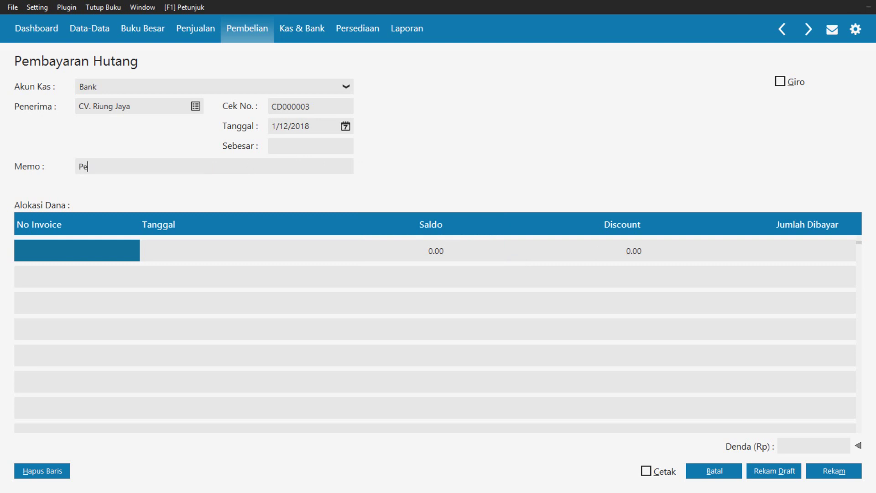
pyautogui.write('mbayaran atas faktur IN')
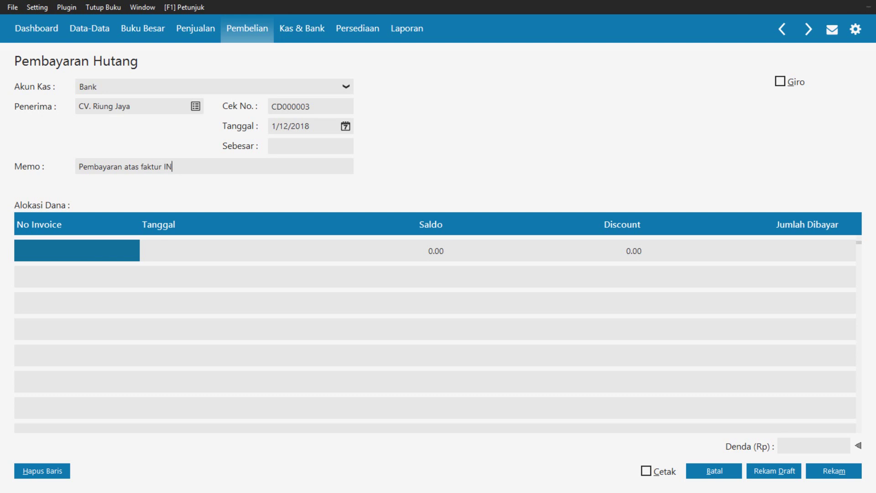
pyautogui.write('V-02 dibayar melalui bank')
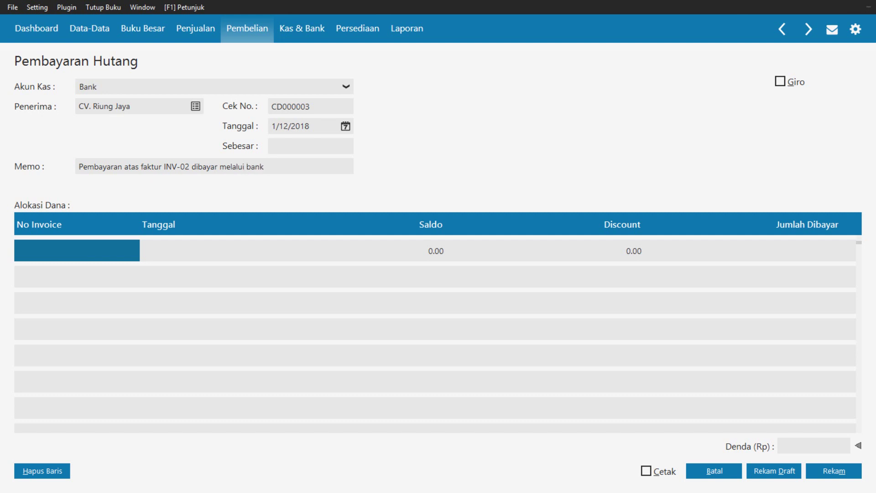
# Allocate 1,250,000 to invoice INV-02 and fill the payment total with that amount
pyautogui.click(72, 250)
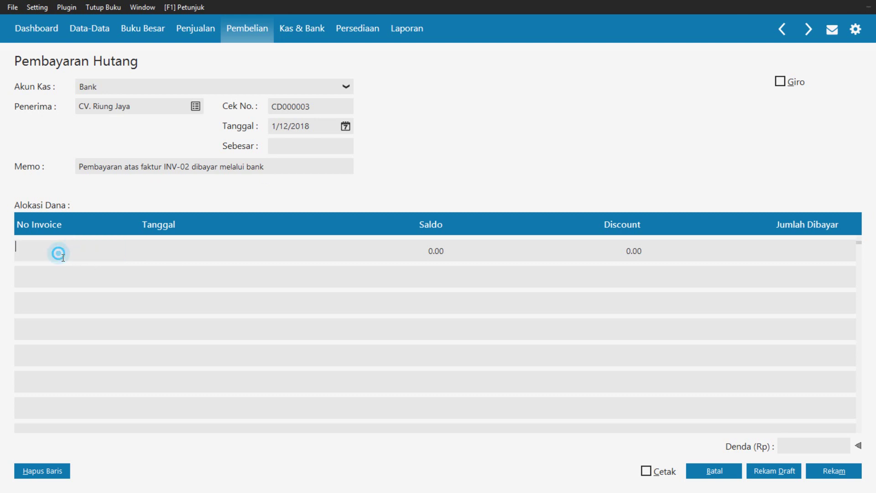
pyautogui.doubleClick(60, 255)
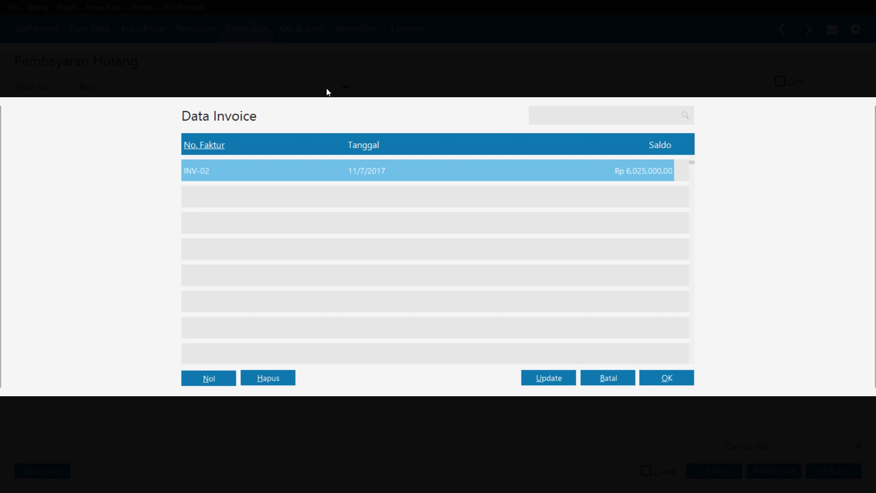
pyautogui.click(387, 176)
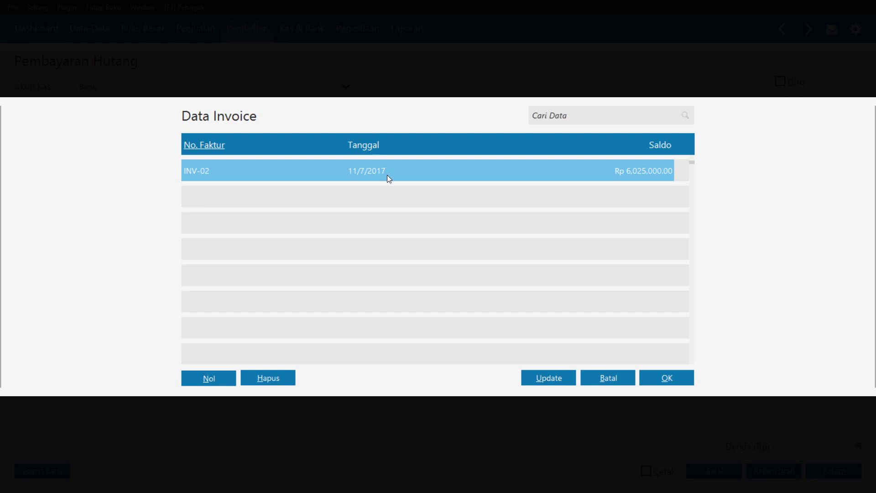
pyautogui.click(667, 378)
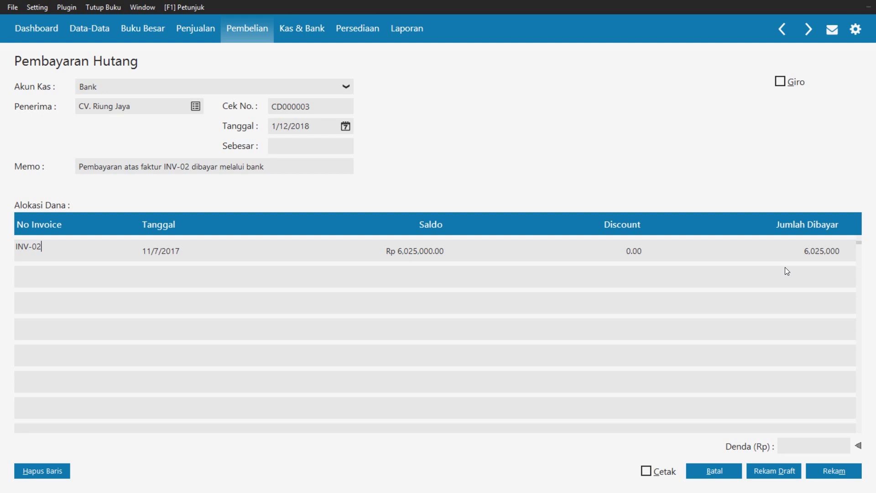
pyautogui.click(804, 254)
pyautogui.write('1250')
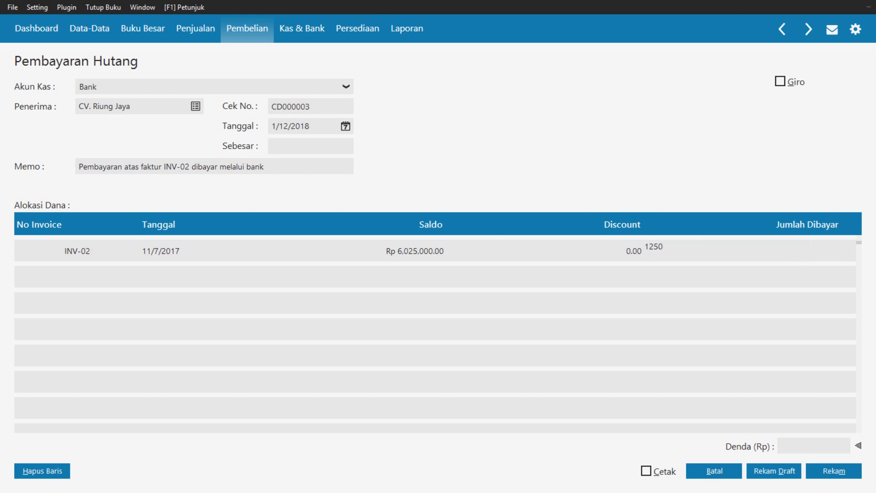
pyautogui.write('000')
pyautogui.press('Return')
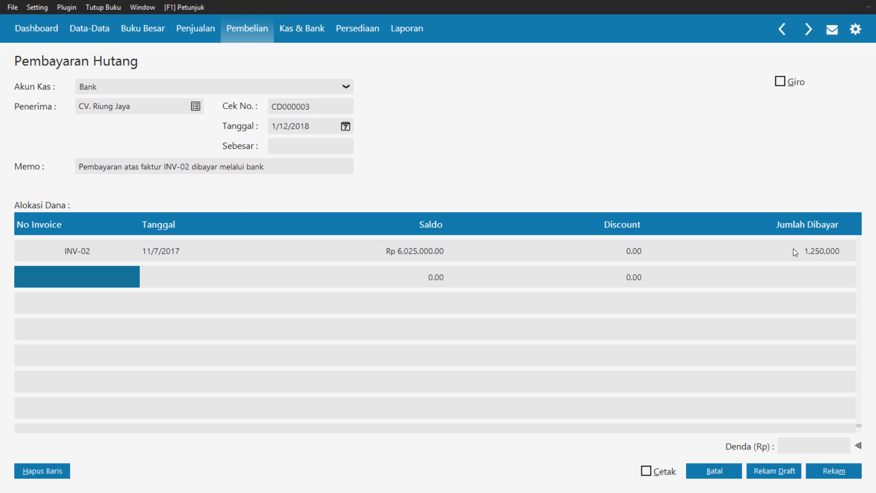
pyautogui.click(316, 153)
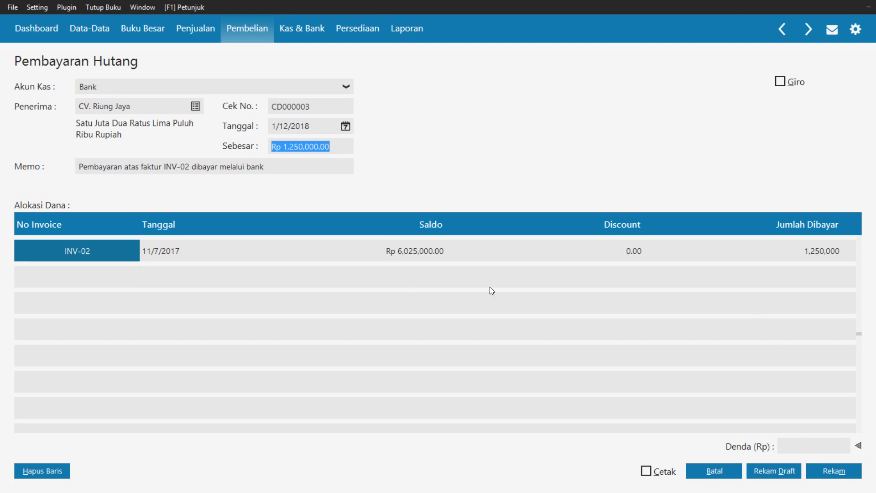
# Save the payment, then close the payment form and the payables payment list
pyautogui.click(829, 470)
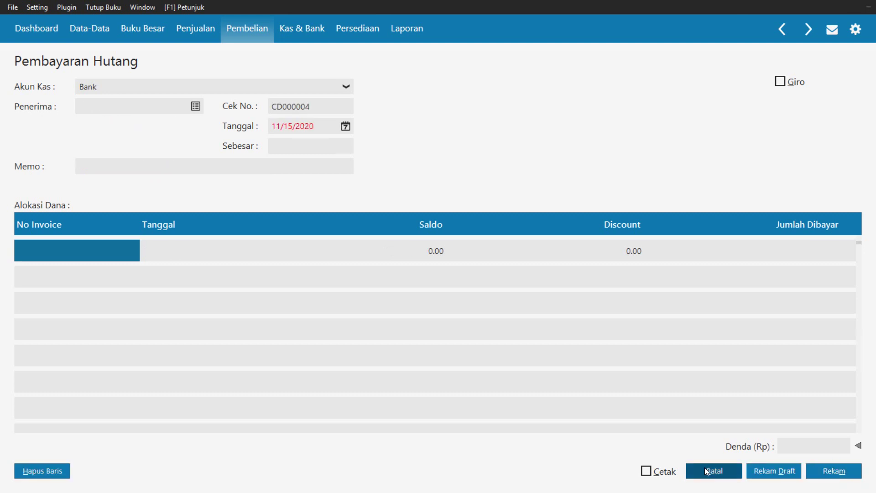
pyautogui.click(705, 468)
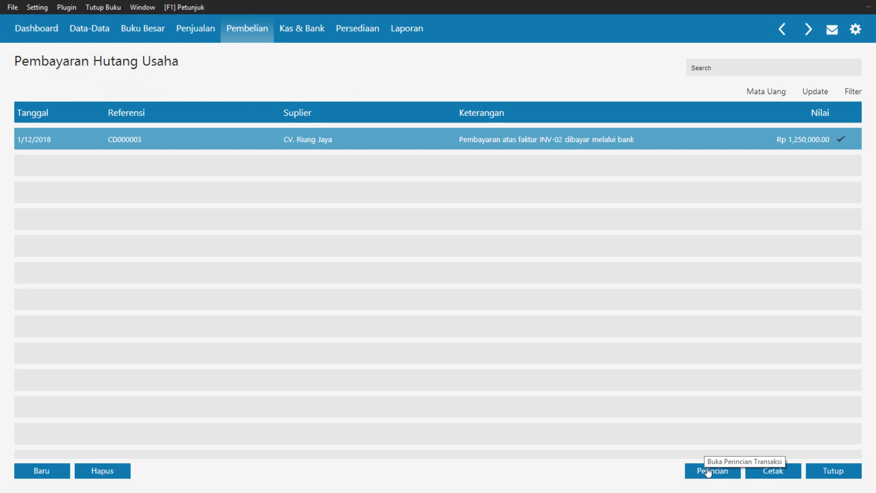
pyautogui.click(837, 470)
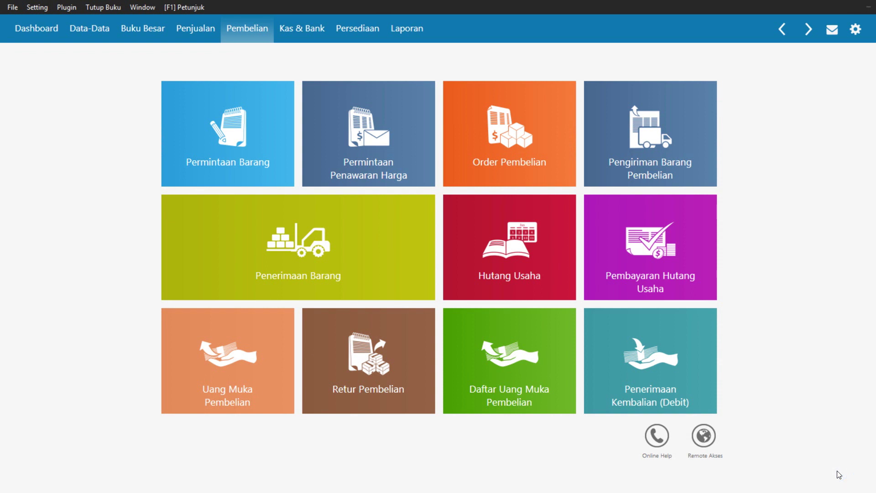
# Create a new invoice from the Penjualan section's Invoice Penjualan list and tick Tunai
pyautogui.press('super+c')
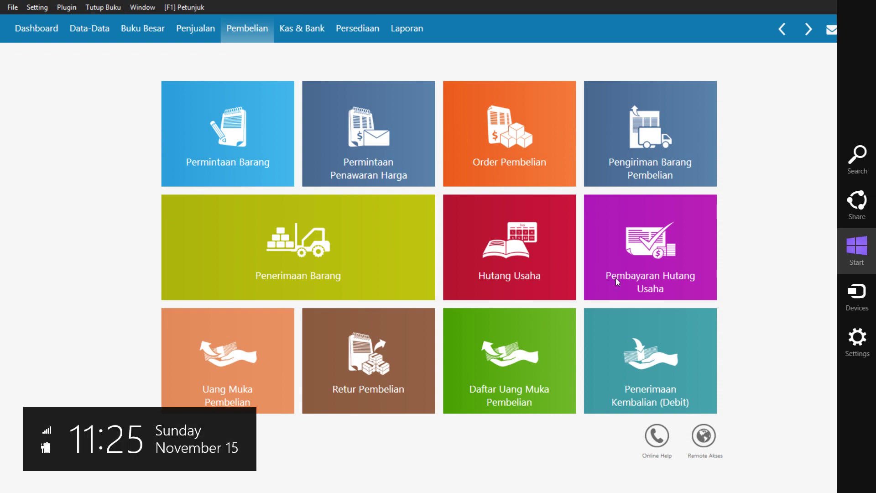
pyautogui.click(194, 32)
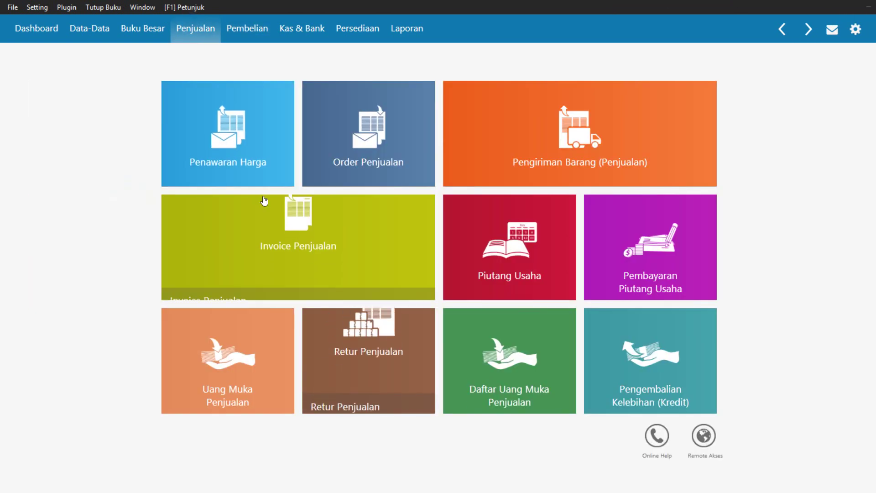
pyautogui.moveTo(303, 264)
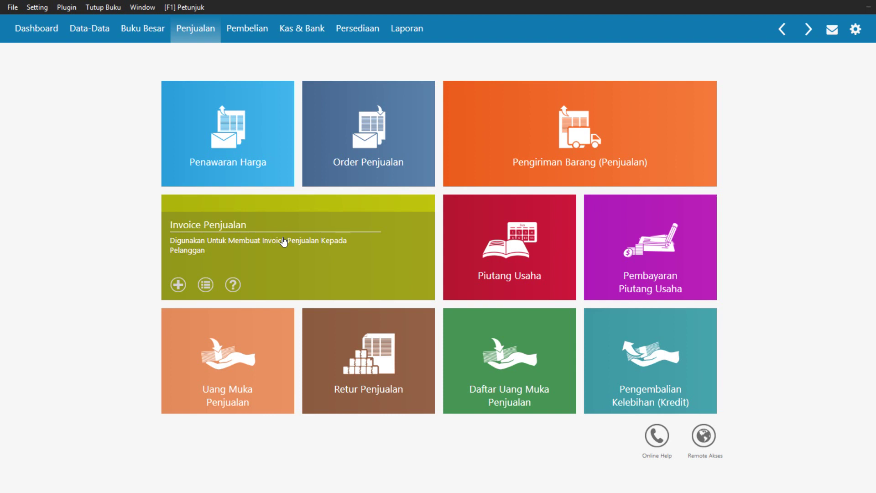
pyautogui.click(282, 240)
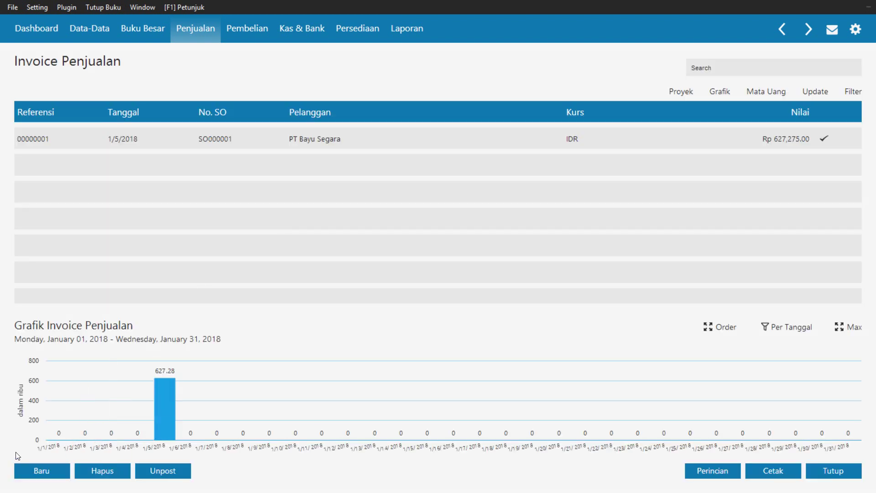
pyautogui.click(36, 472)
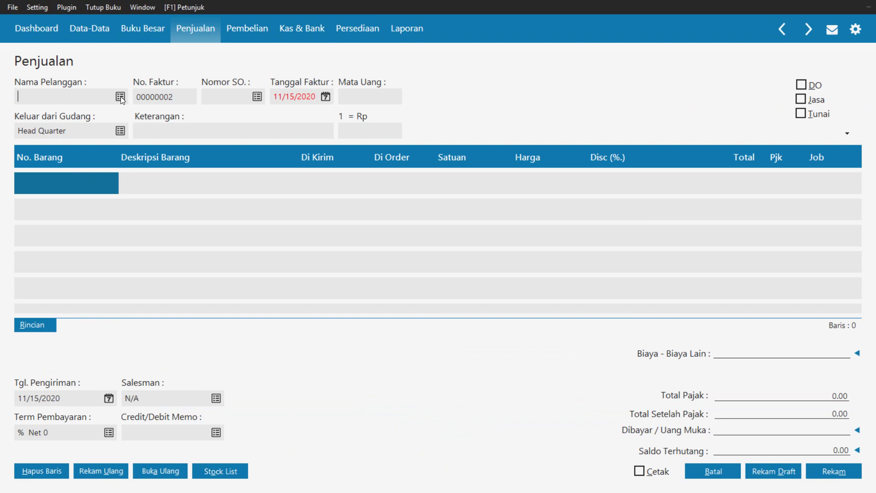
pyautogui.click(801, 114)
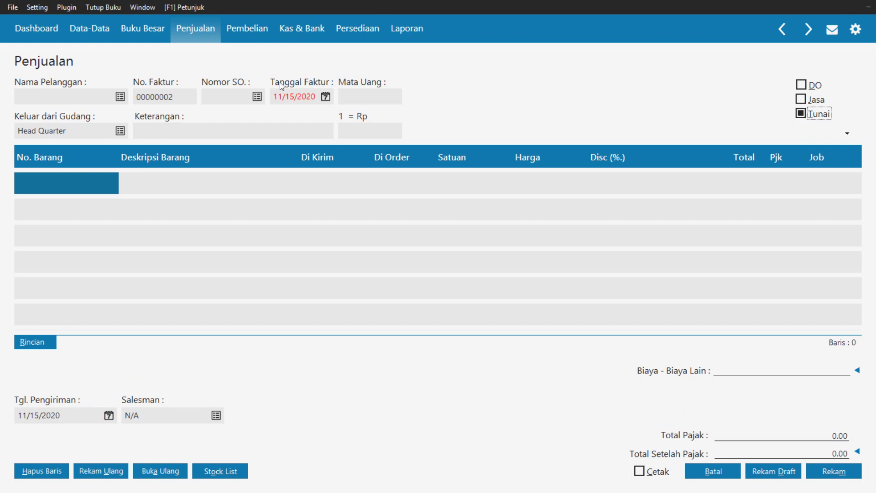
# Create customer CUST-7 named 'UD Rahayu' and select it as the invoice customer
pyautogui.click(121, 96)
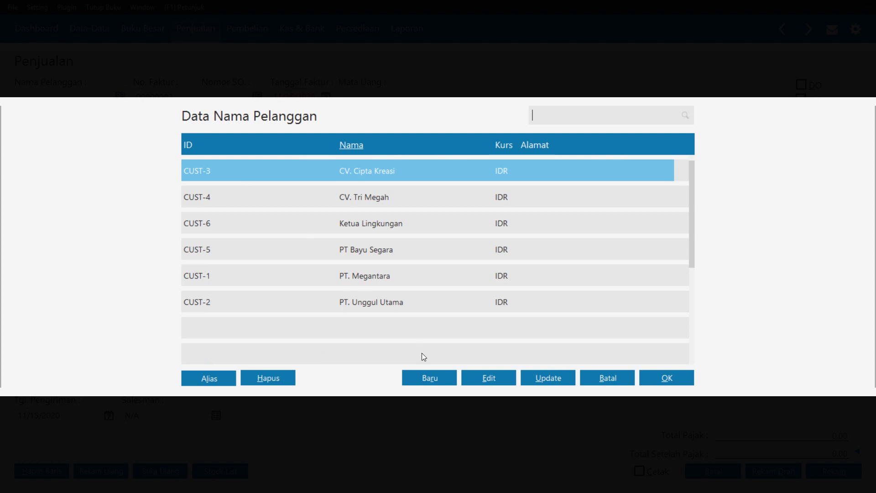
pyautogui.click(423, 374)
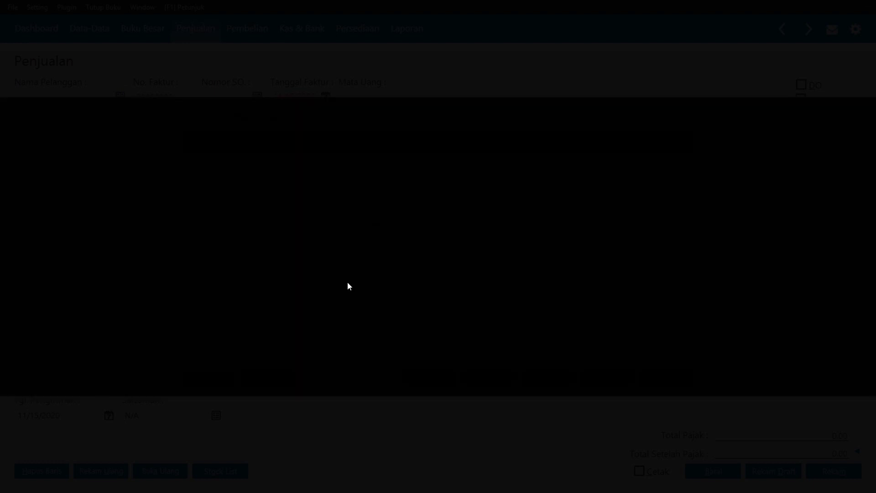
pyautogui.write('UD Rahayu')
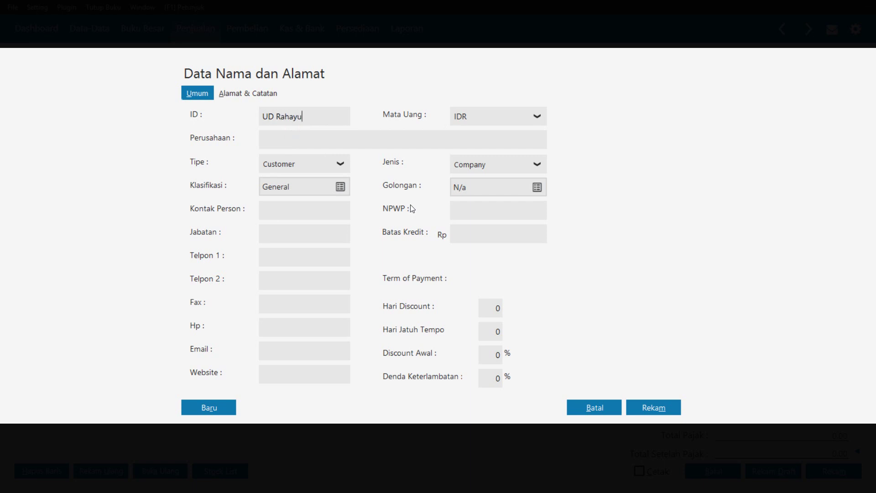
pyautogui.hotkey('ctrl', 'z')
pyautogui.click(296, 146)
pyautogui.write('UD Rahayu')
pyautogui.click(654, 408)
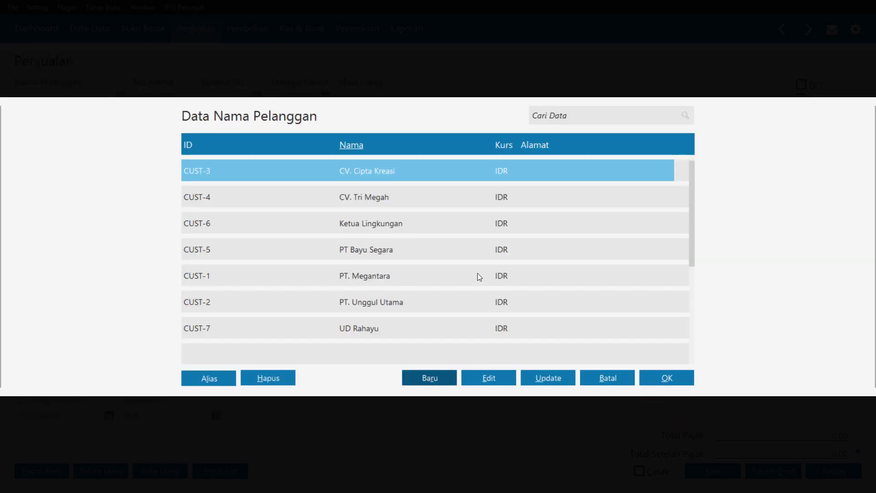
pyautogui.click(463, 327)
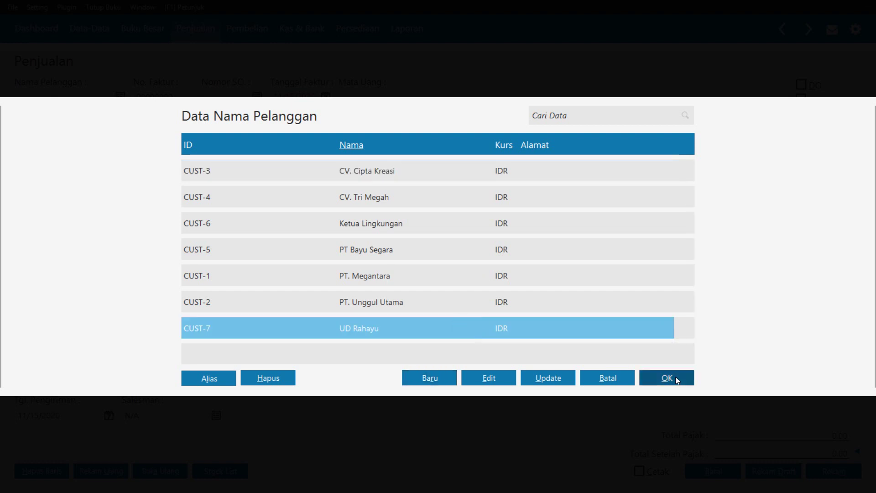
pyautogui.click(675, 377)
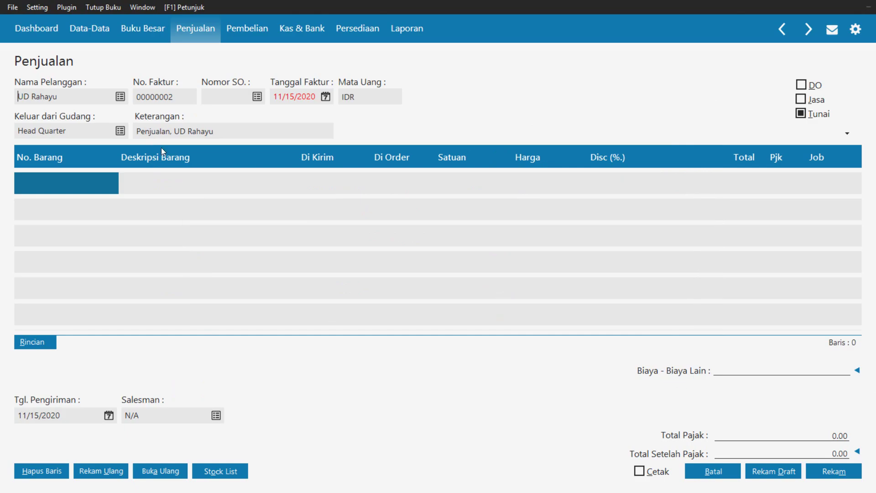
# Set Tanggal Faktur to January 16, 2018 using the calendar
pyautogui.click(326, 96)
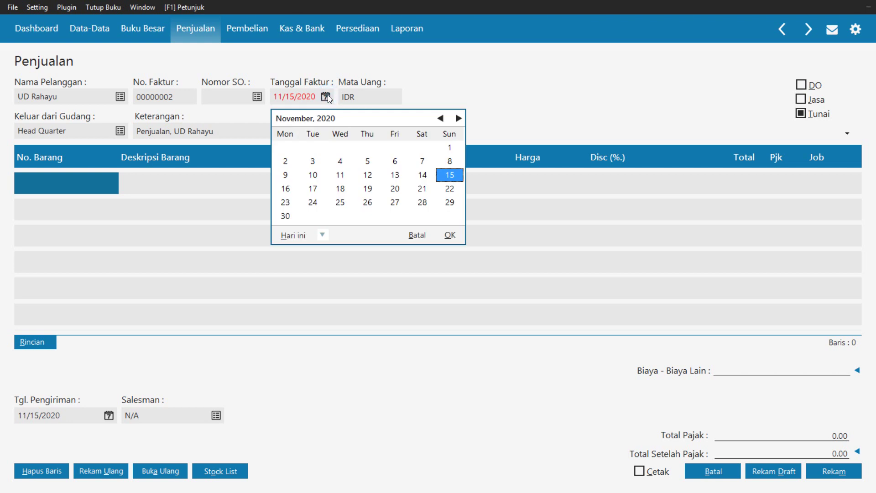
pyautogui.click(441, 119)
pyautogui.click(441, 118)
pyautogui.click(441, 119)
pyautogui.click(441, 118)
pyautogui.click(441, 119)
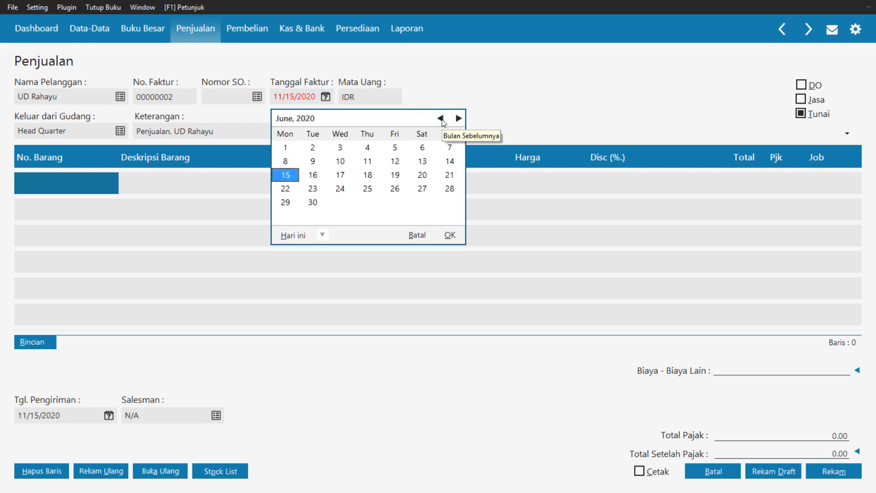
pyautogui.click(441, 119)
pyautogui.tripleClick(441, 118)
pyautogui.tripleClick(441, 118)
pyautogui.tripleClick(441, 118)
pyautogui.doubleClick(441, 118)
pyautogui.tripleClick(441, 118)
pyautogui.doubleClick(441, 119)
pyautogui.tripleClick(441, 119)
pyautogui.doubleClick(441, 119)
pyautogui.doubleClick(441, 119)
pyautogui.doubleClick(440, 119)
pyautogui.doubleClick(441, 119)
pyautogui.click(441, 118)
pyautogui.click(441, 118)
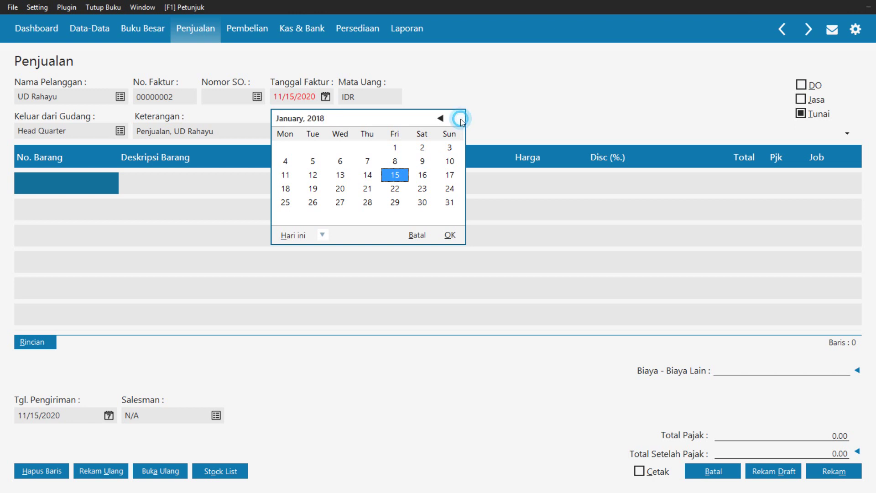
pyautogui.click(460, 119)
pyautogui.click(313, 175)
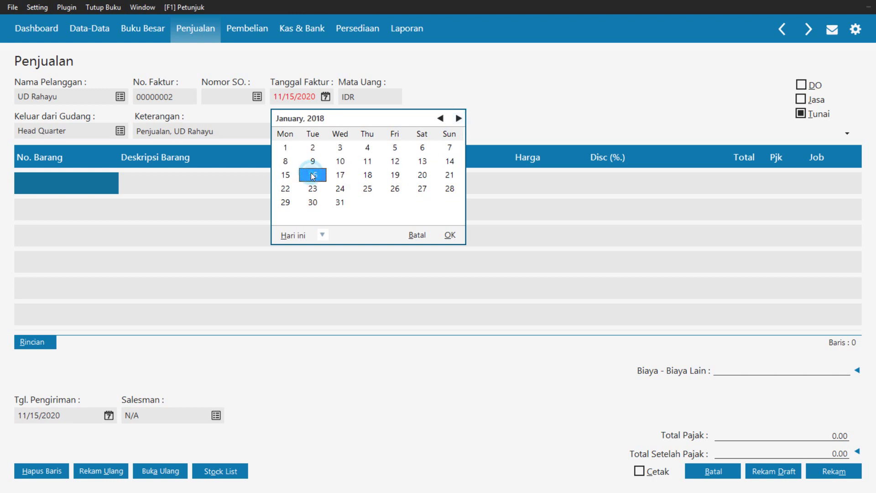
pyautogui.click(450, 236)
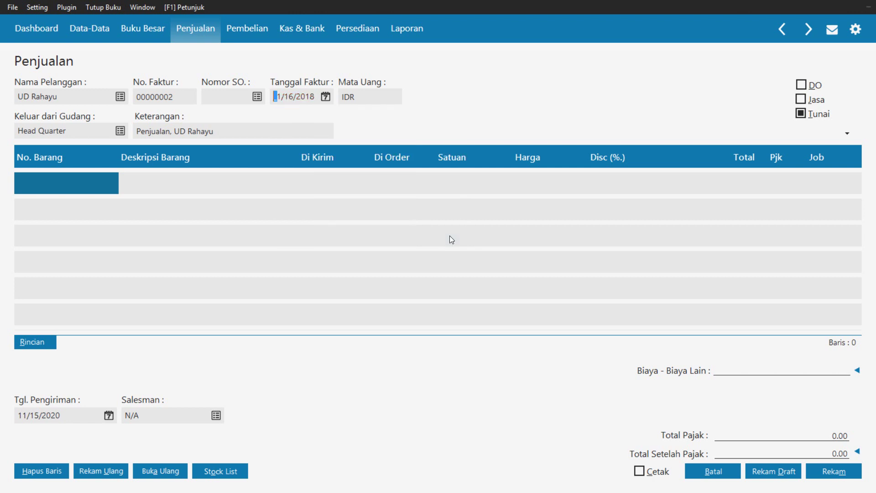
# Add B01 Kipas Angin as the first line: 2 units at 135,000 with VAT
pyautogui.doubleClick(71, 180)
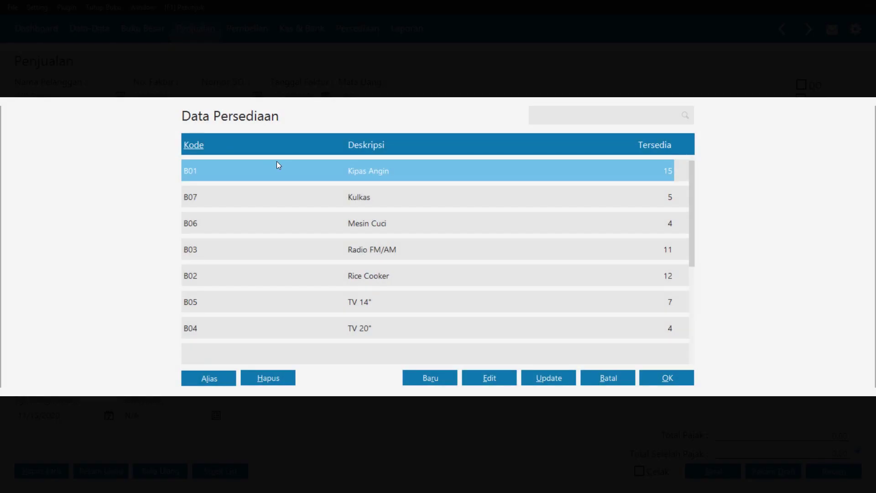
pyautogui.doubleClick(277, 162)
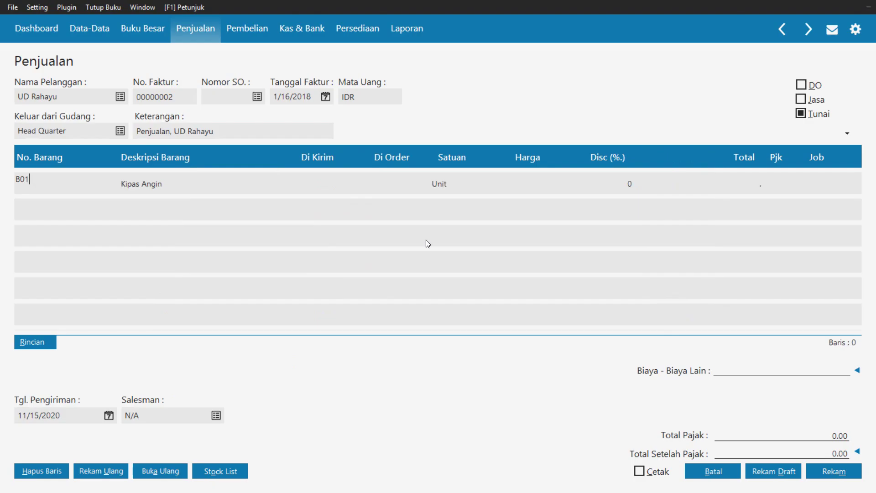
pyautogui.click(320, 189)
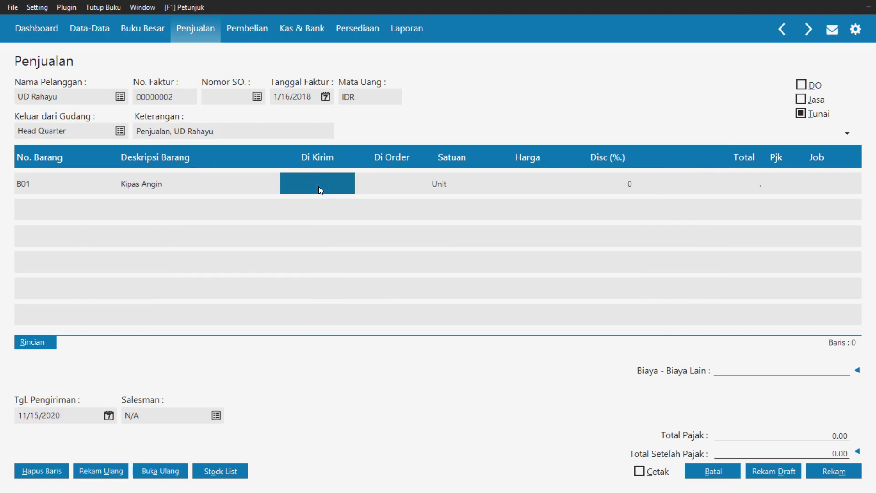
pyautogui.write('2')
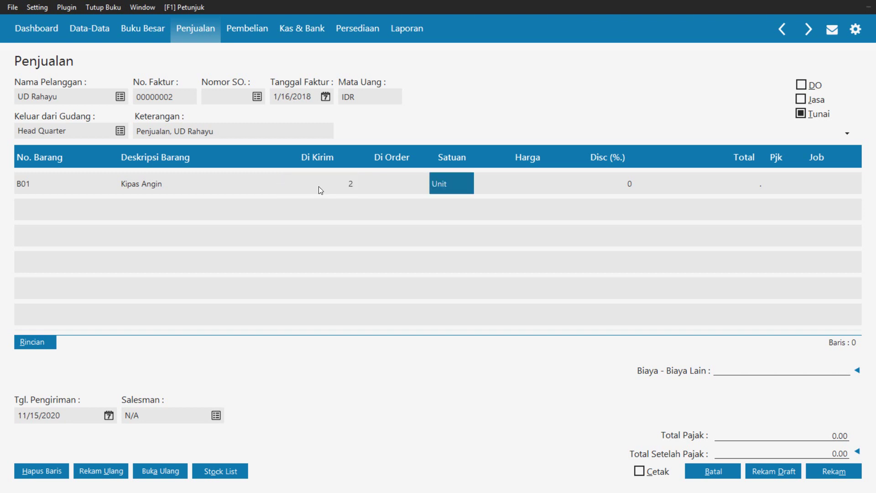
pyautogui.press('Tab')
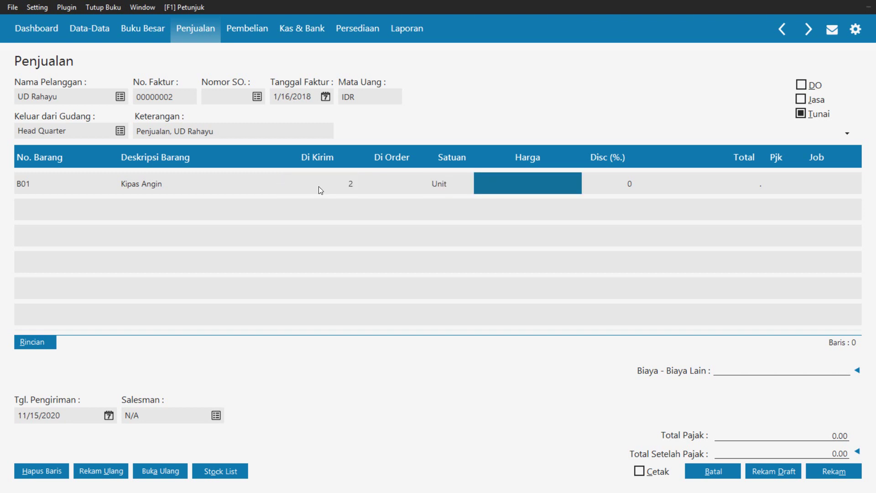
pyautogui.write('1350000')
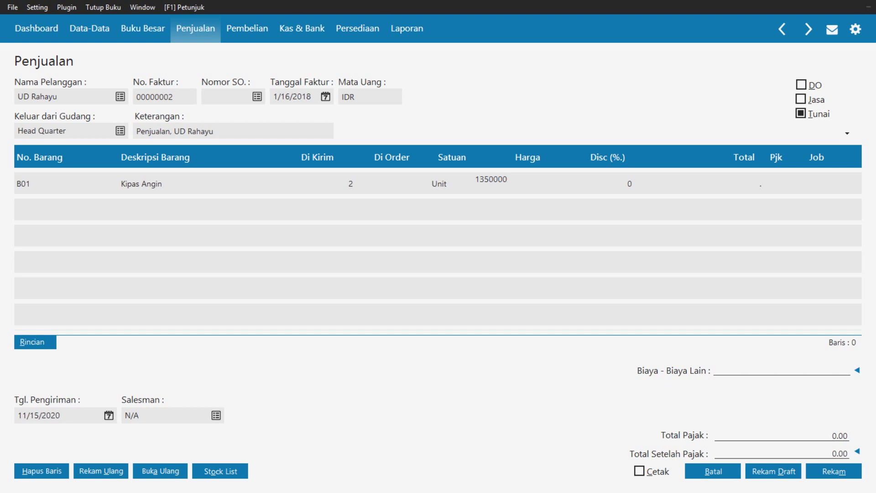
pyautogui.press('BackSpace')
pyautogui.press('Tab')
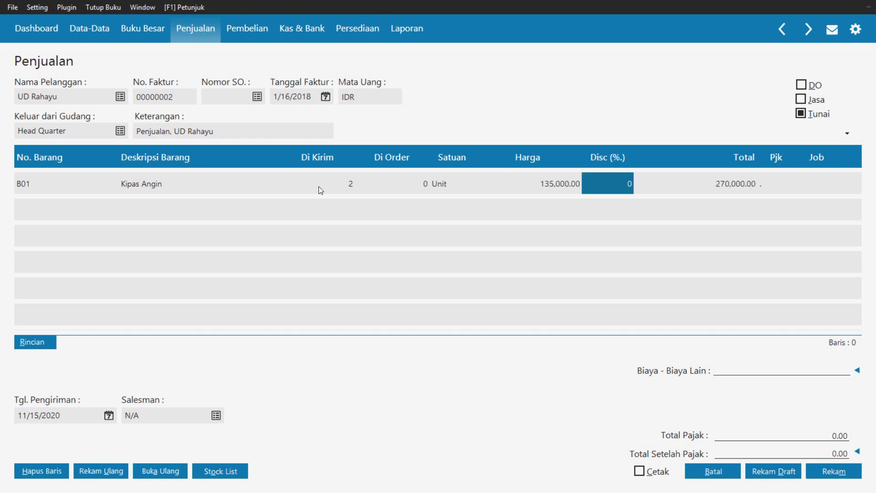
pyautogui.press('Tab')
pyautogui.press('Tab')
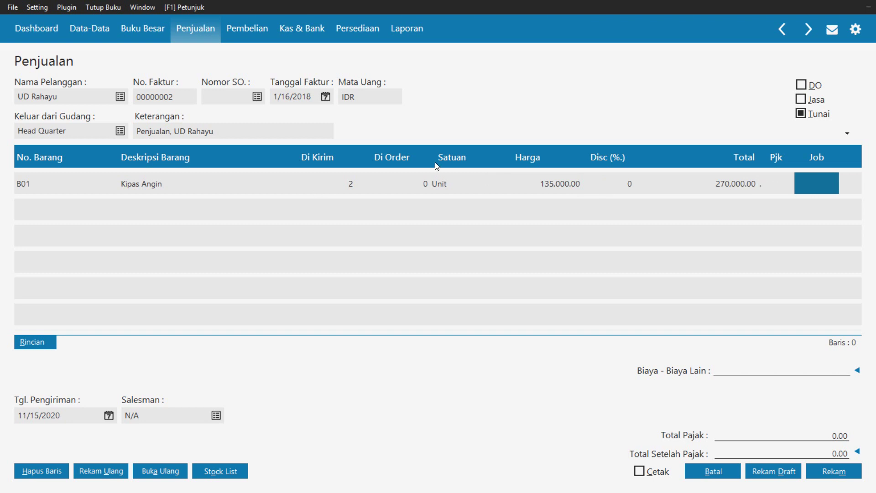
pyautogui.click(767, 180)
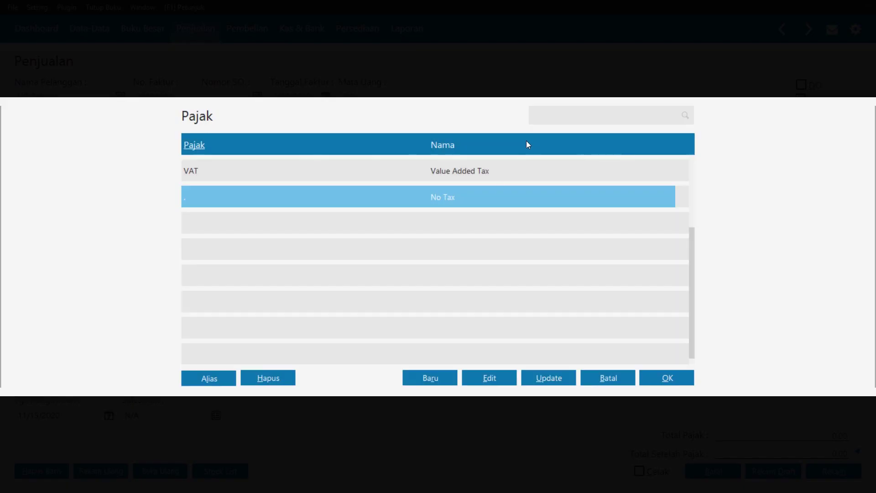
pyautogui.click(481, 171)
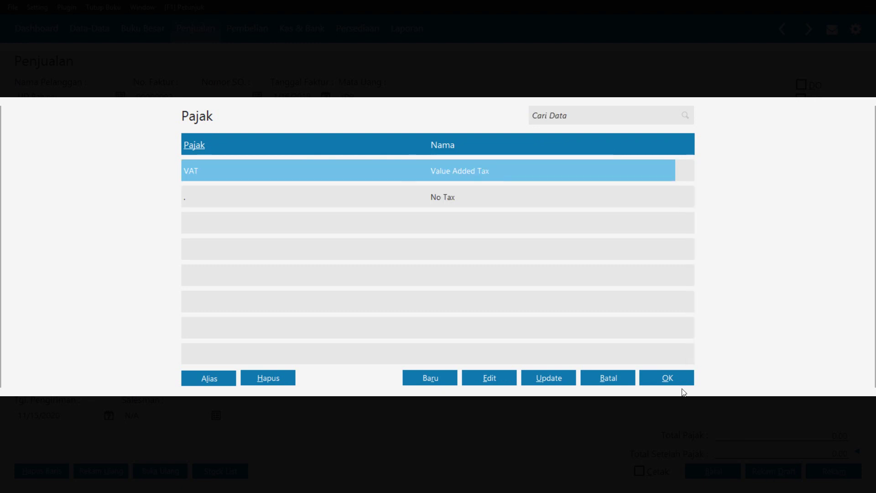
pyautogui.click(666, 379)
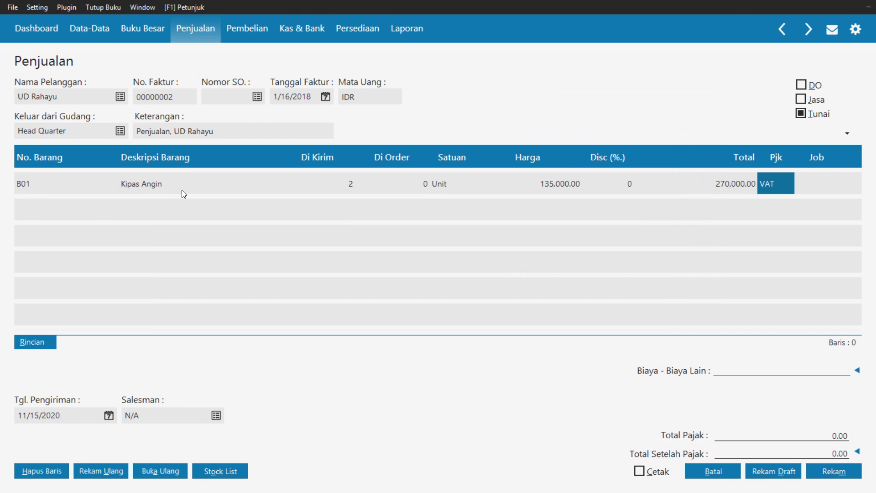
pyautogui.press('Return')
pyautogui.press('Return')
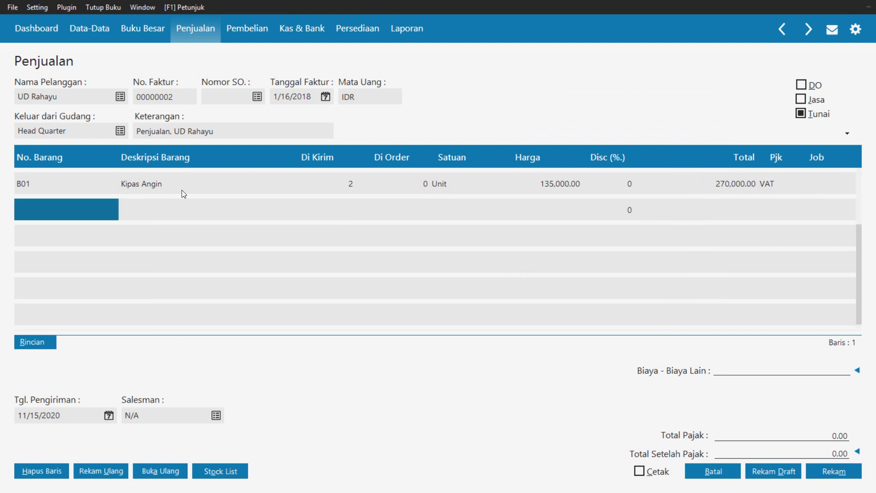
# Add B03 Radio FM/AM as the second line: 4 units at 75,250 with VAT
pyautogui.press('Return')
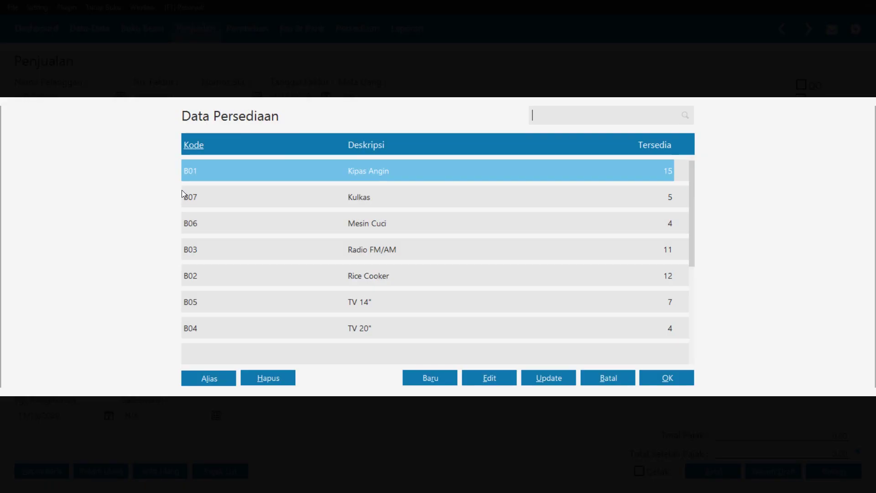
pyautogui.click(373, 247)
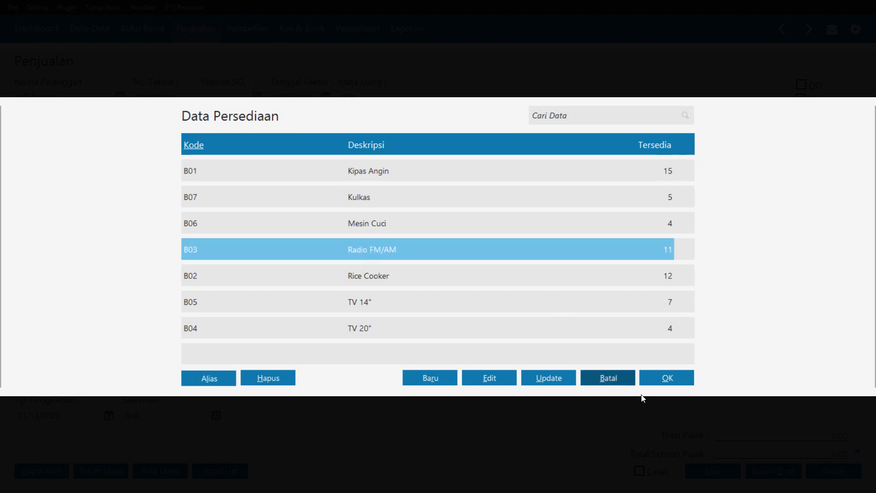
pyautogui.click(658, 381)
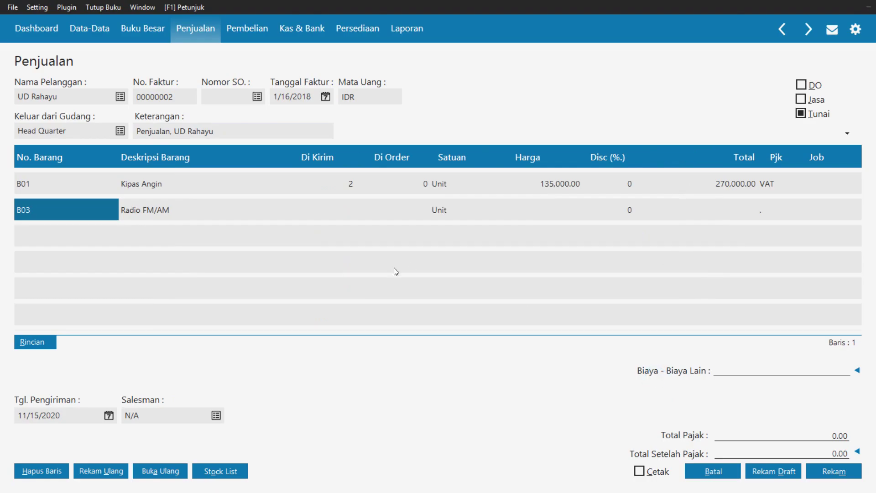
pyautogui.click(344, 212)
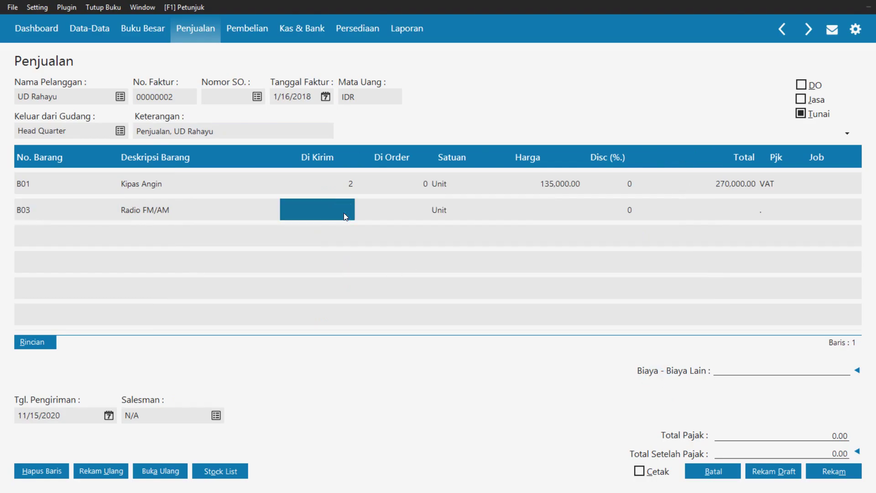
pyautogui.write('4')
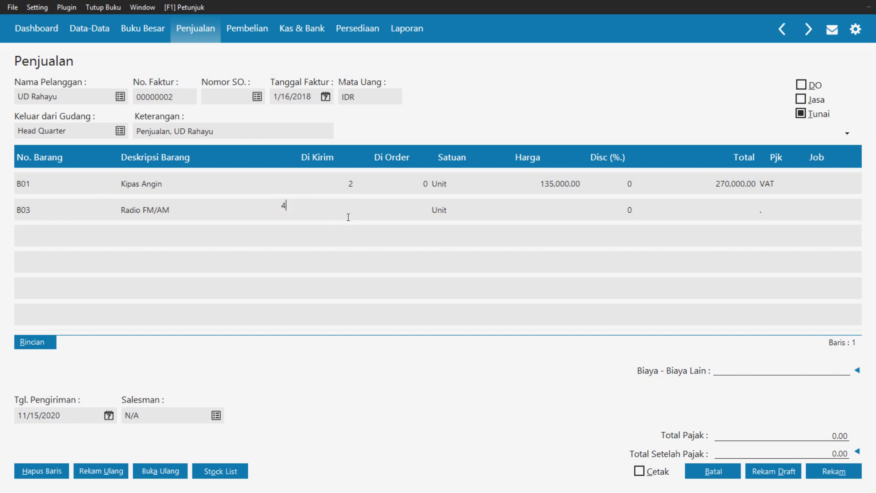
pyautogui.press('Return')
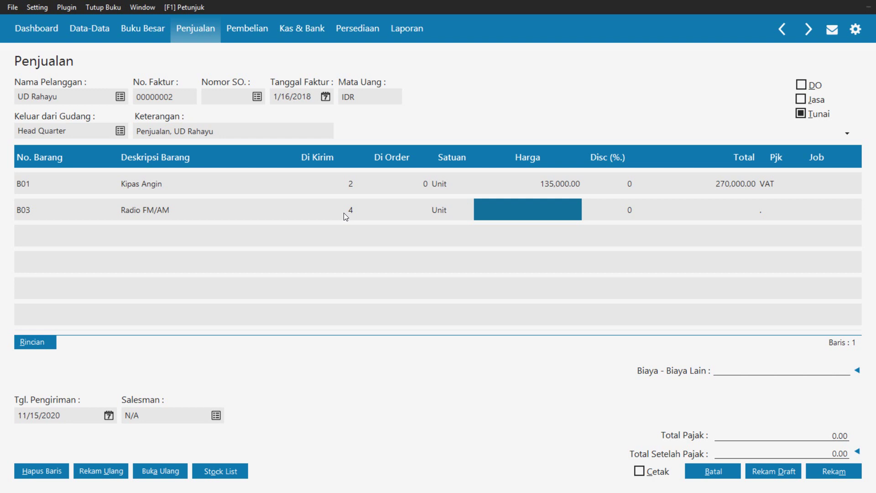
pyautogui.write('5')
pyautogui.press('BackSpace')
pyautogui.write('7')
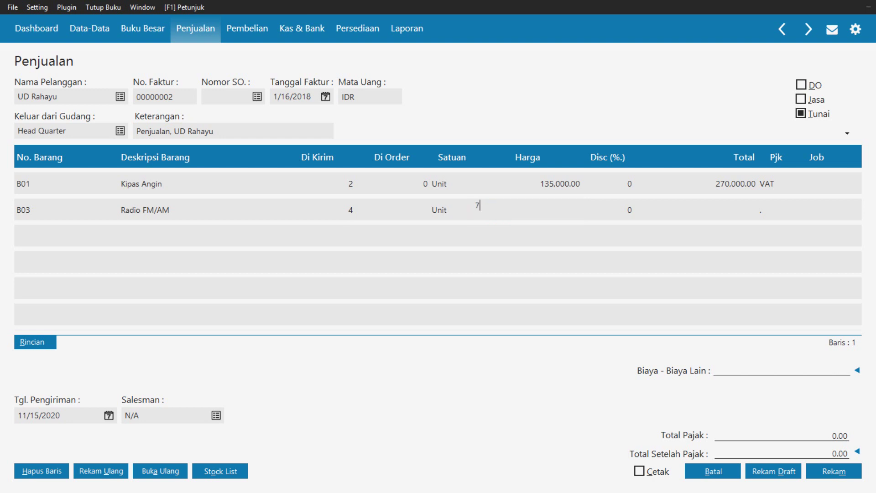
pyautogui.write('5,250')
pyautogui.press('Return')
pyautogui.press('Return')
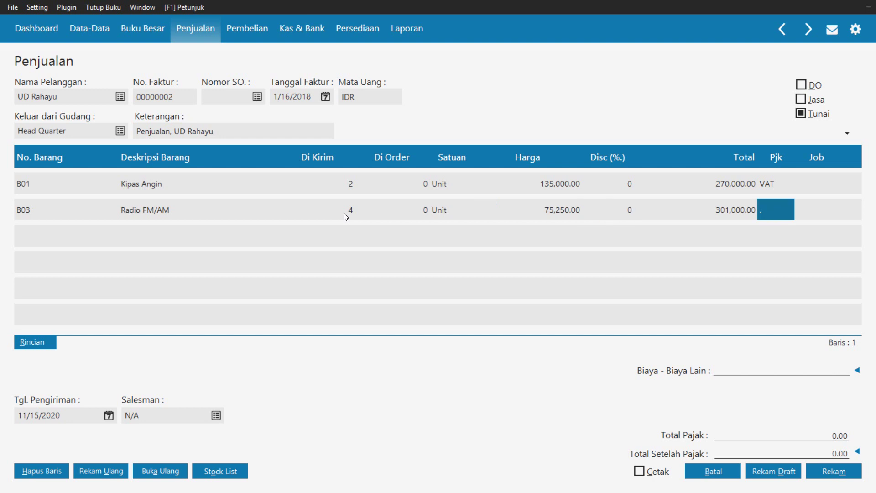
pyautogui.press('Return')
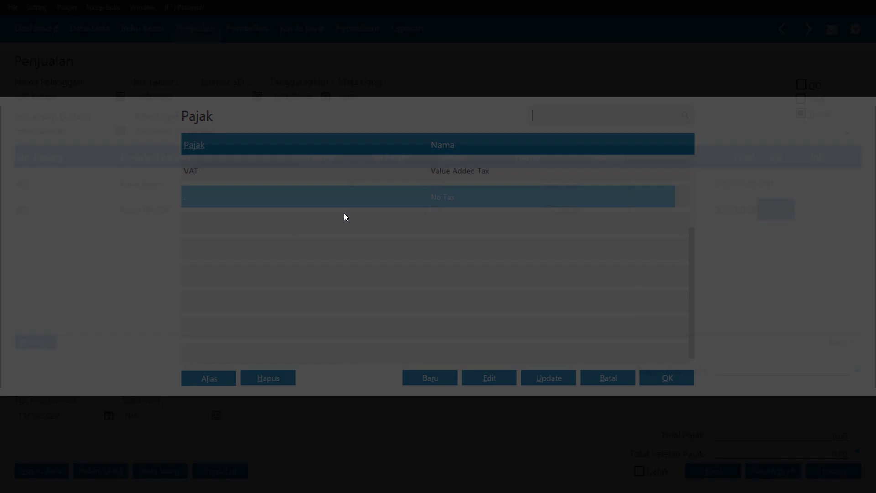
pyautogui.press('Return')
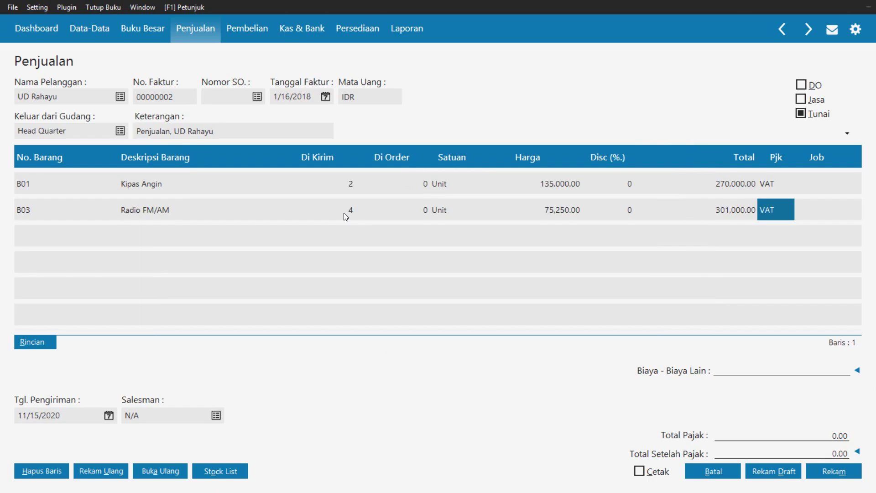
pyautogui.press('Return')
pyautogui.press('Return')
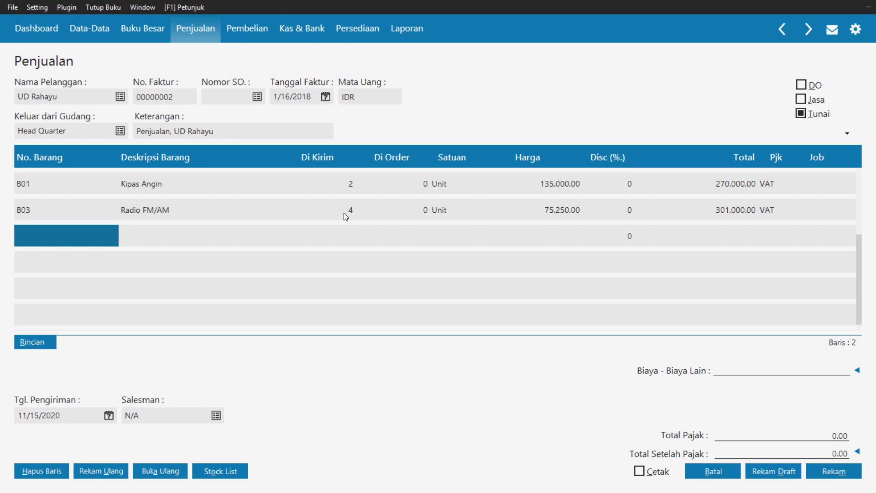
# Put B06 Mesin Cuci on the third line with quantity 1 at 618,250
pyautogui.press('Return')
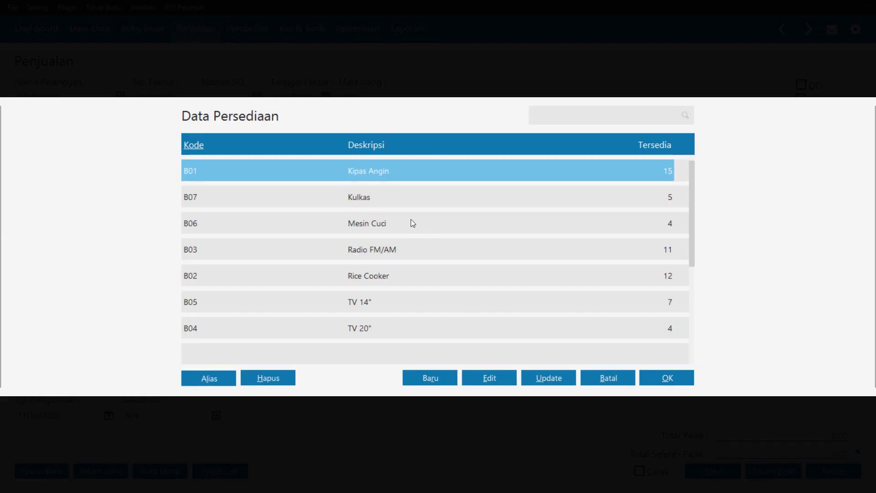
pyautogui.click(411, 220)
pyautogui.click(665, 378)
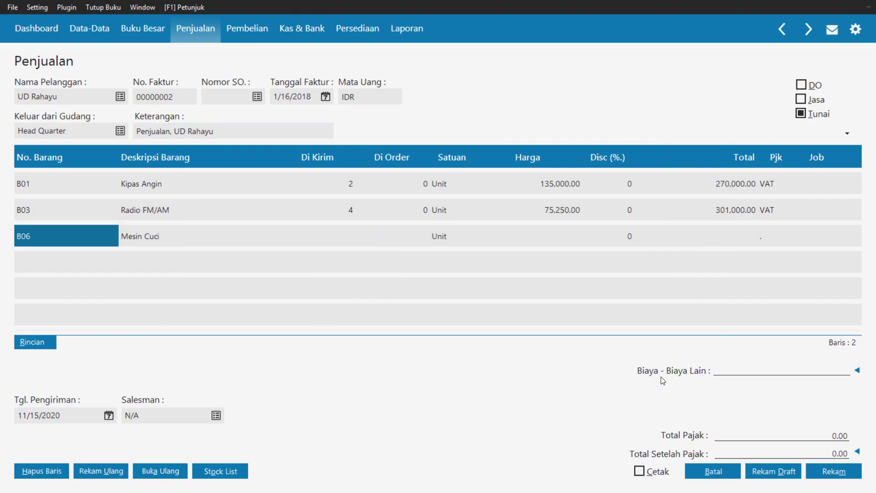
pyautogui.click(343, 235)
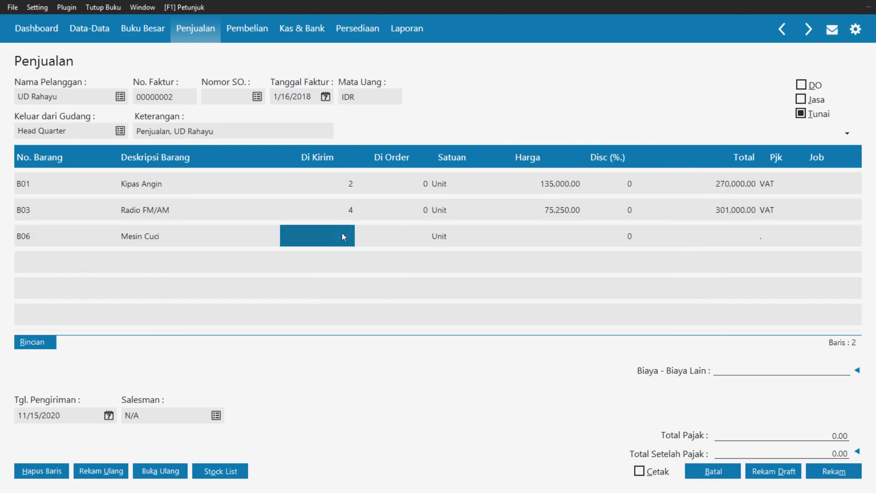
pyautogui.write('1')
pyautogui.press('Tab')
pyautogui.press('Tab')
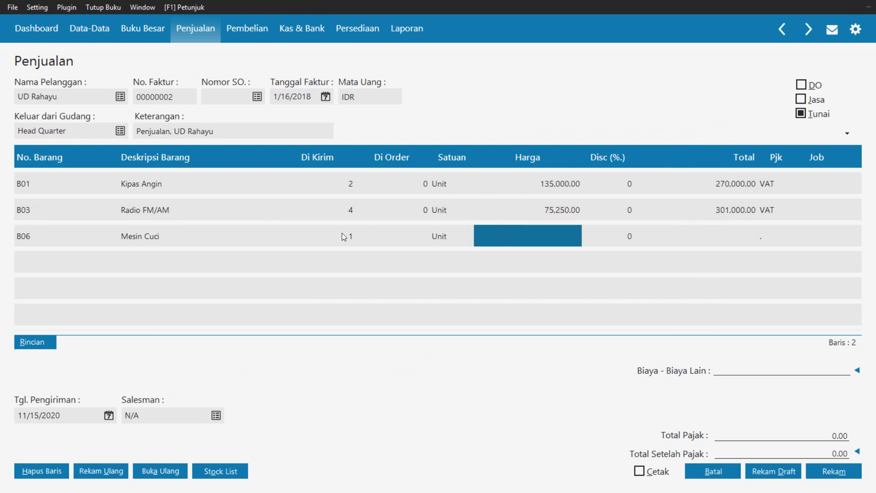
pyautogui.write('61')
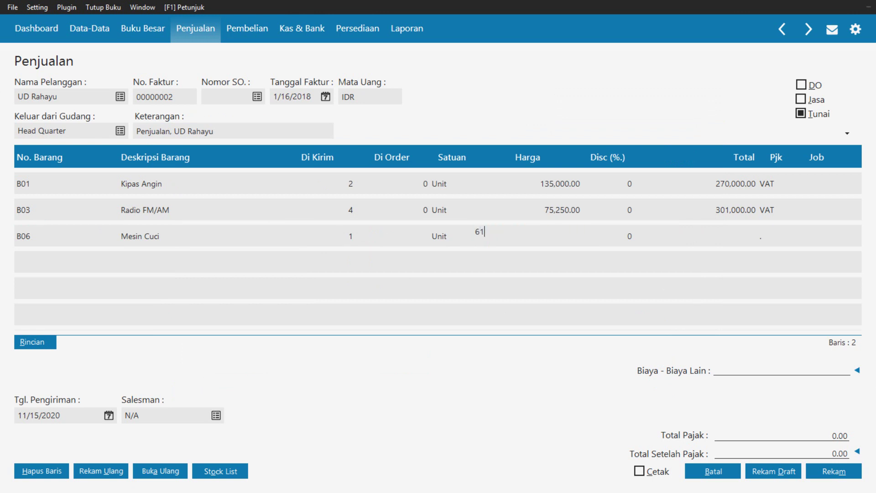
pyautogui.write('8')
pyautogui.write('250')
pyautogui.press('Tab')
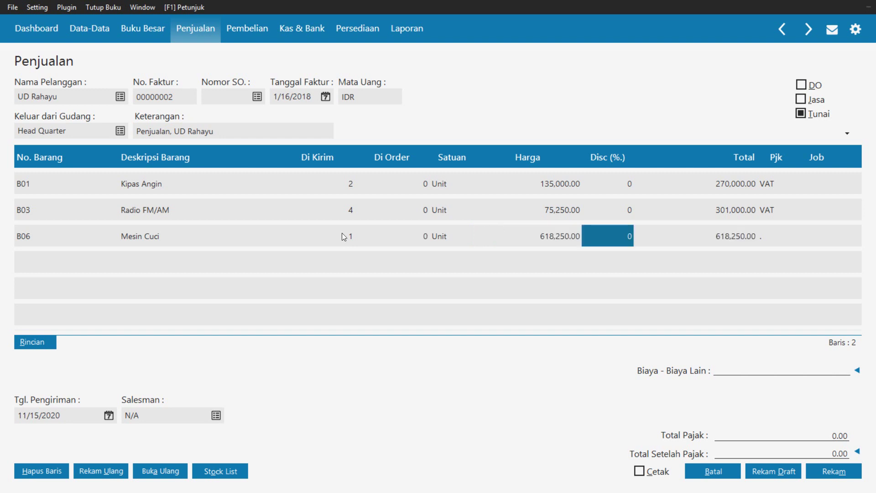
# Set the Mesin Cuci line's tax to VAT and move to a new line
pyautogui.press('Tab')
pyautogui.press('Return')
pyautogui.press('Up')
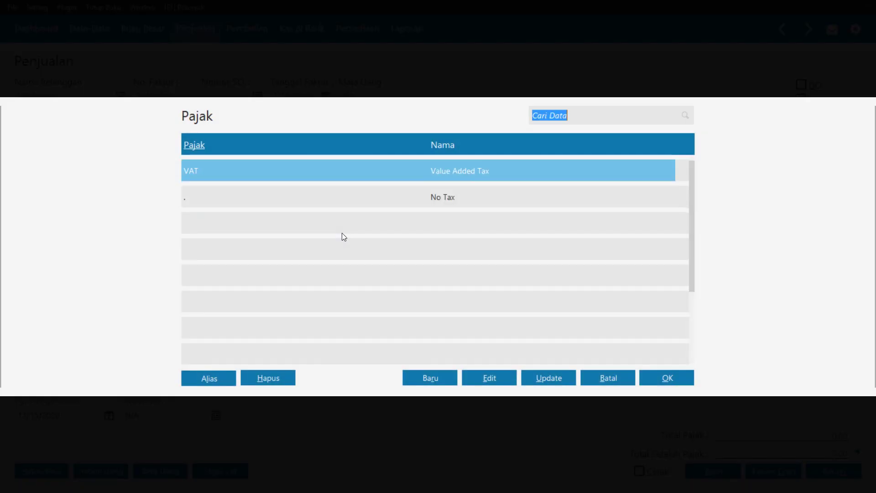
pyautogui.press('Return')
pyautogui.press('Tab')
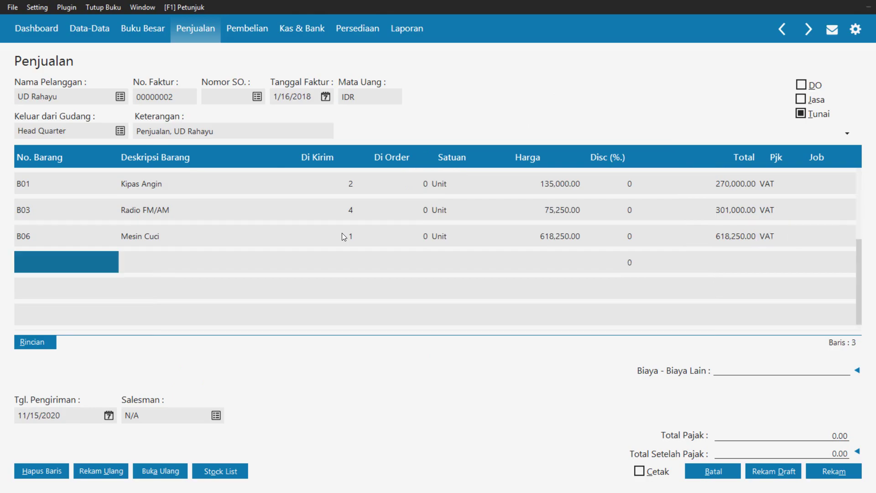
pyautogui.press('Tab')
pyautogui.hotkey('shift', 'Tab')
# Add B05 TV 14" as the fourth line: 3 units at 495,000 with VAT
pyautogui.press('Return')
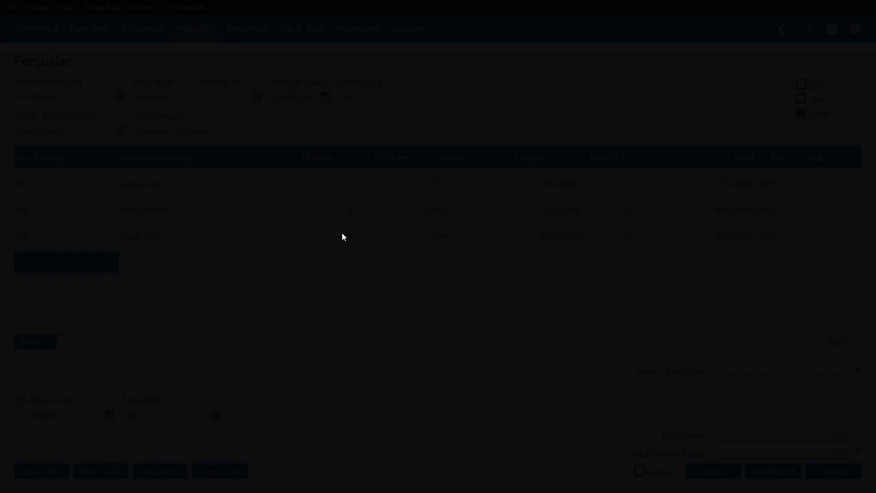
pyautogui.press('Down')
pyautogui.press('Down')
pyautogui.press('Down')
pyautogui.press('Down')
pyautogui.press('Down')
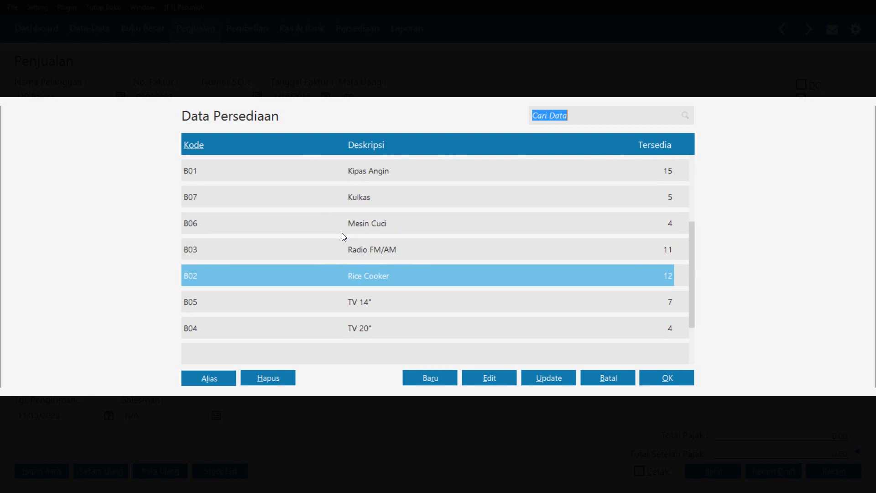
pyautogui.press('Return')
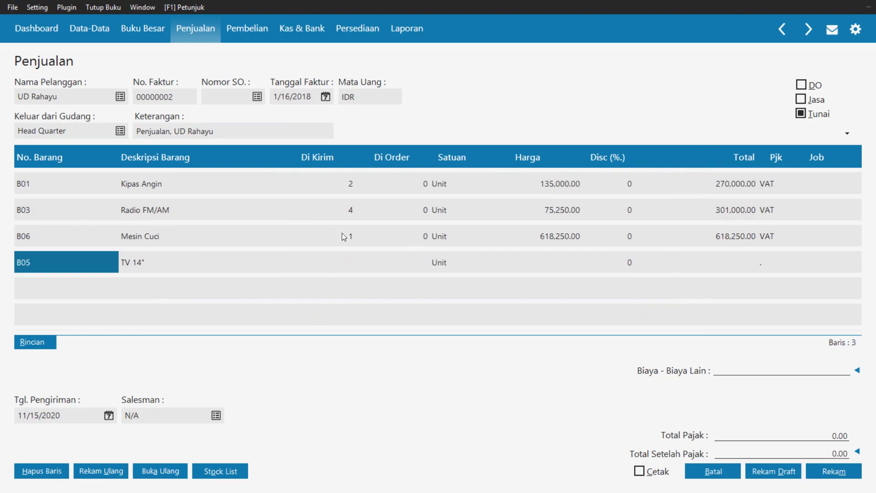
pyautogui.press('Tab')
pyautogui.press('Tab')
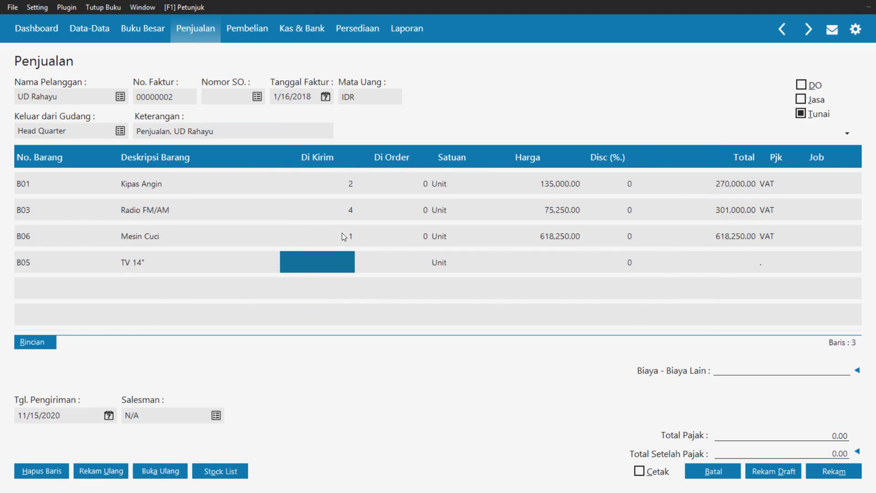
pyautogui.write('3')
pyautogui.press('Tab')
pyautogui.press('Tab')
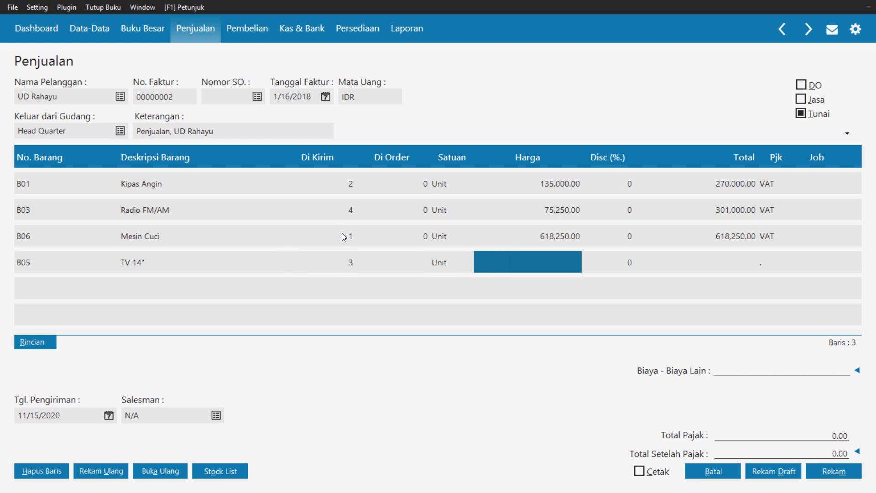
pyautogui.write('4')
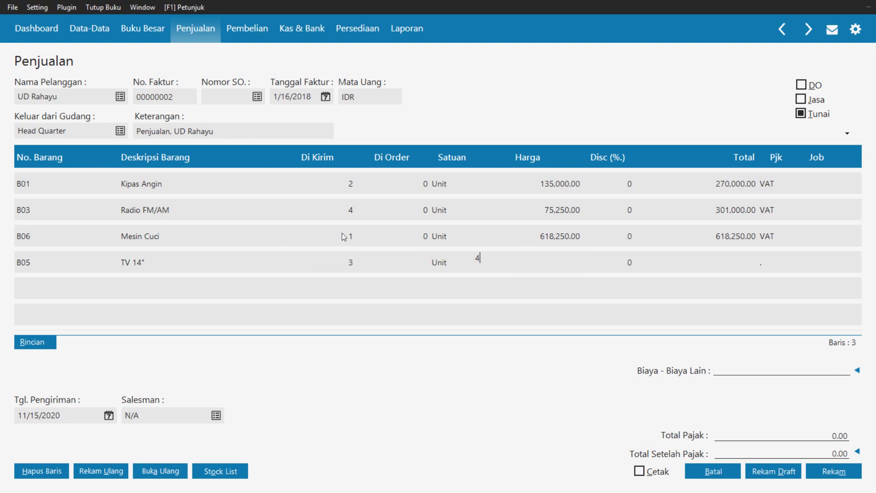
pyautogui.write('95000')
pyautogui.press('Tab')
pyautogui.press('Tab')
pyautogui.press('Tab')
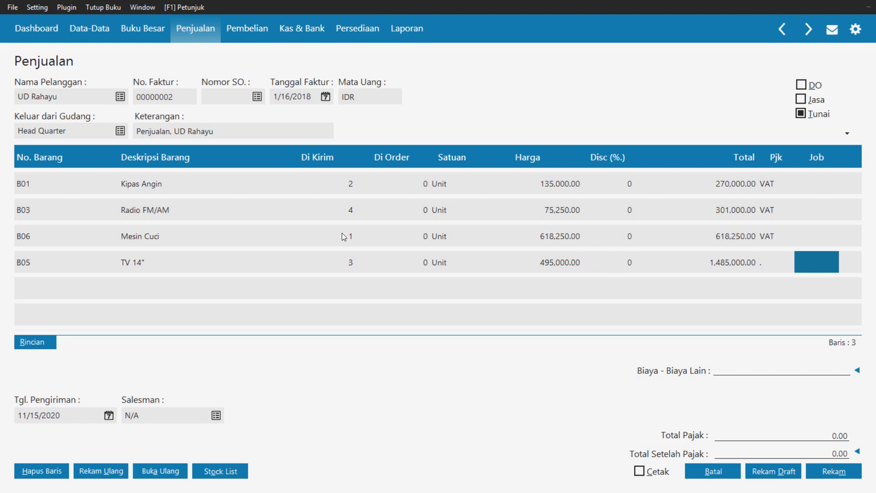
pyautogui.press('Left')
pyautogui.press('Return')
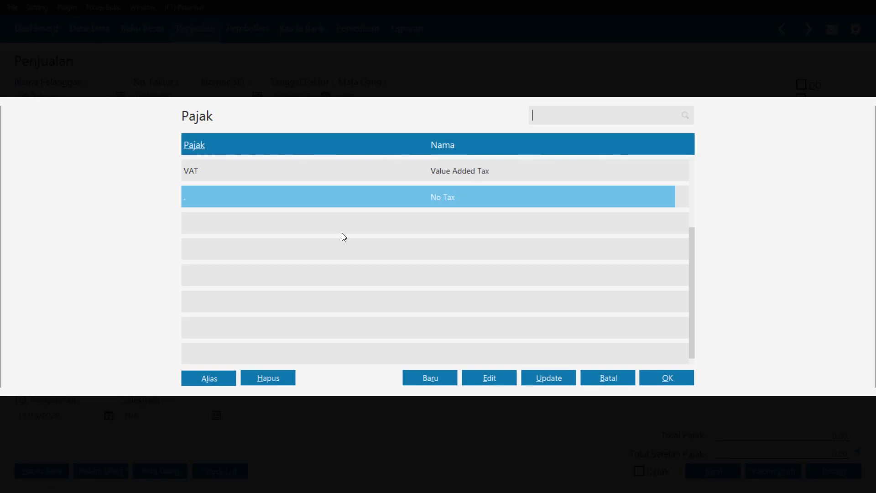
pyautogui.press('Up')
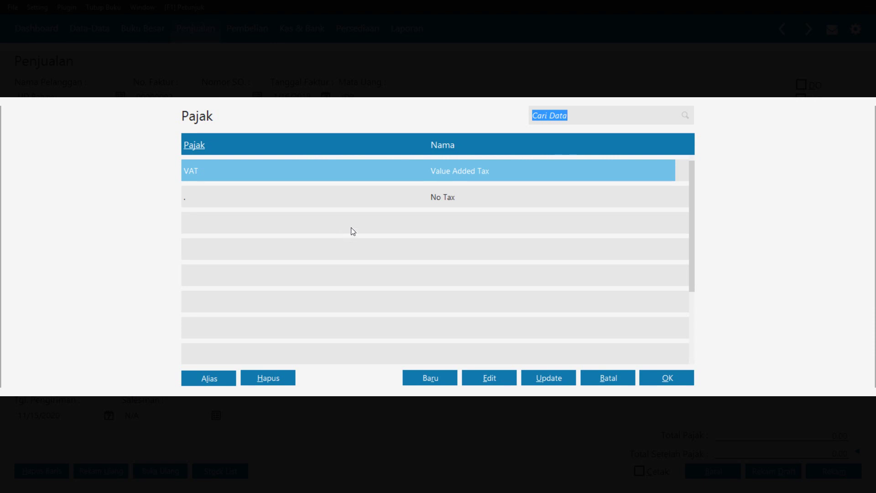
pyautogui.click(670, 380)
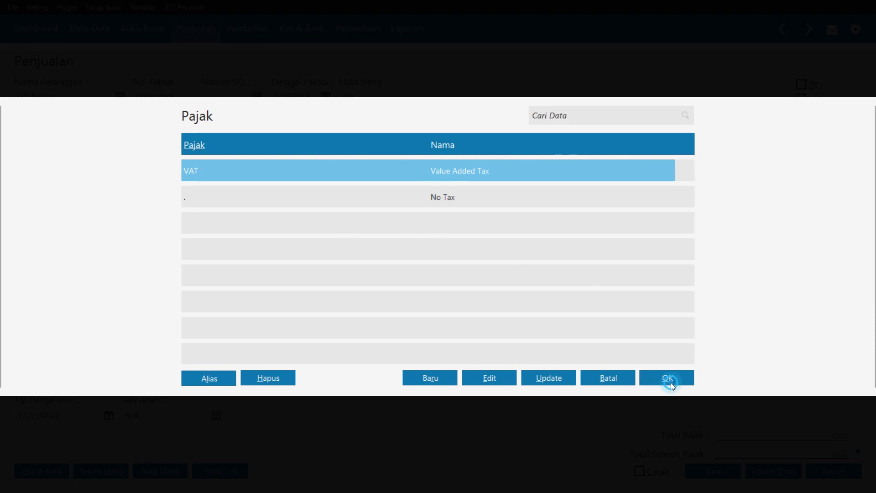
pyautogui.click(476, 303)
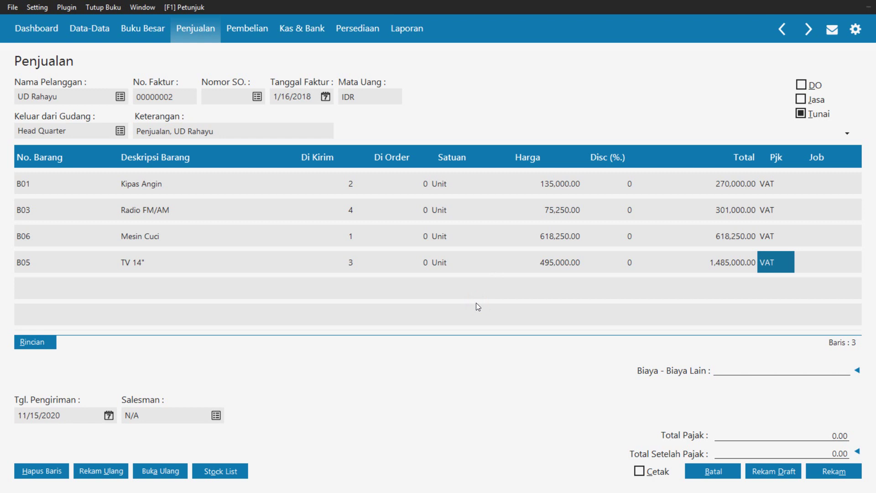
# Set Tgl. Pengiriman to January 16, 2018 using its calendar
pyautogui.press('super+c')
pyautogui.click(229, 316)
pyautogui.click(108, 415)
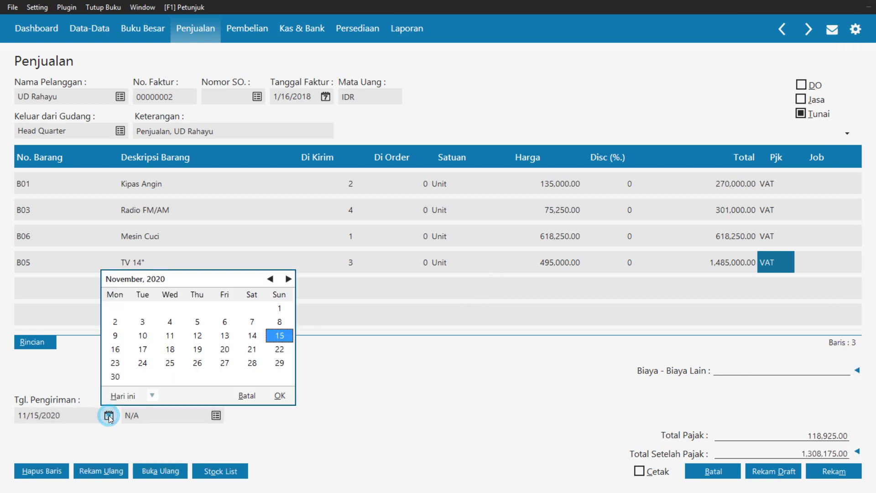
pyautogui.click(275, 279)
pyautogui.click(275, 280)
pyautogui.click(276, 280)
pyautogui.click(275, 279)
pyautogui.click(275, 279)
pyautogui.click(273, 279)
pyautogui.click(273, 279)
pyautogui.click(272, 278)
pyautogui.click(272, 279)
pyautogui.click(275, 280)
pyautogui.click(276, 280)
pyautogui.click(275, 279)
pyautogui.click(275, 280)
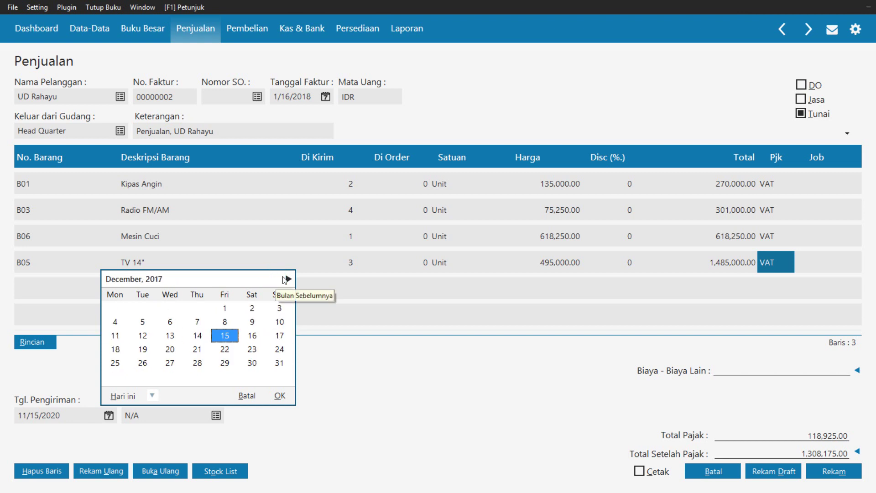
pyautogui.click(289, 278)
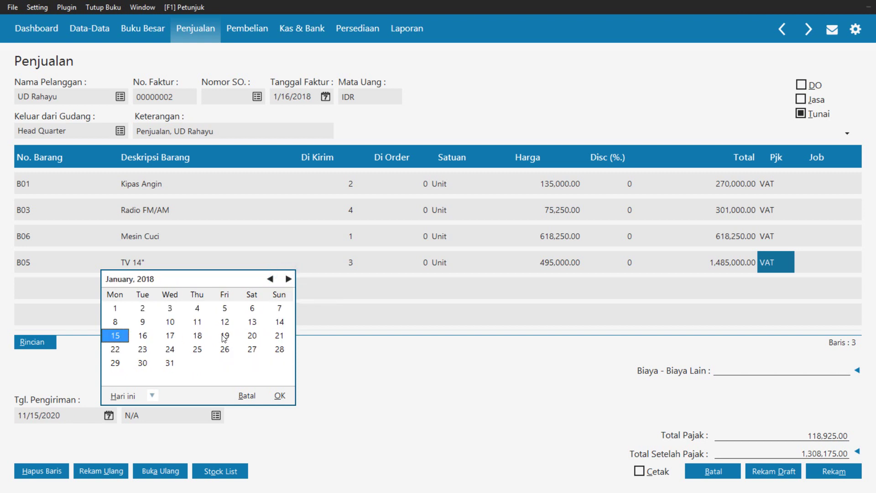
pyautogui.click(144, 338)
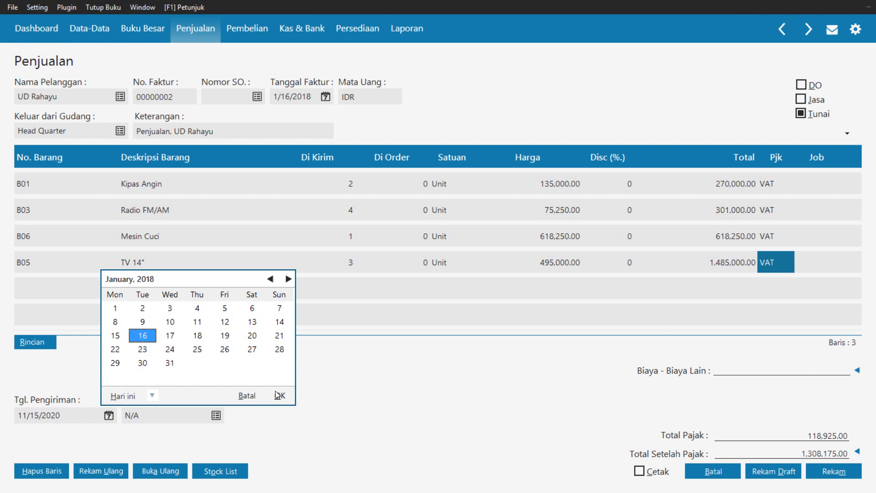
pyautogui.click(276, 394)
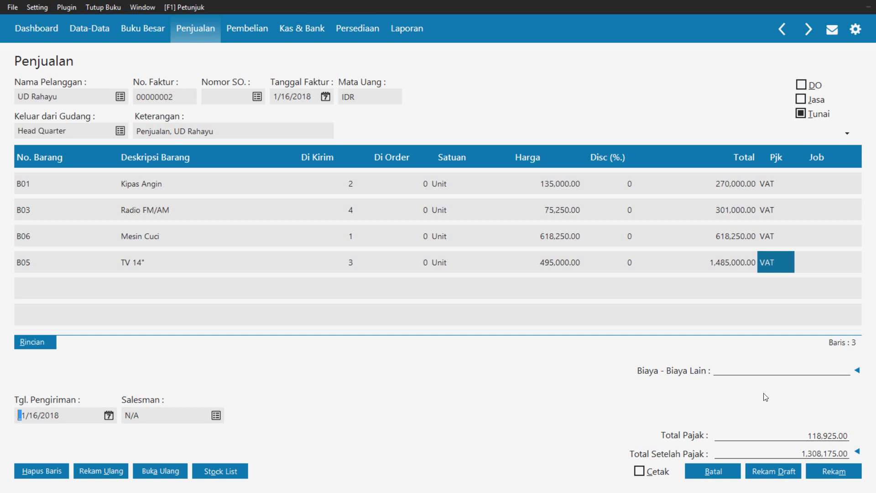
# Add a new employee record, EMPL-2, entering the employee's name, and set it as the invoice's salesman
pyautogui.click(218, 416)
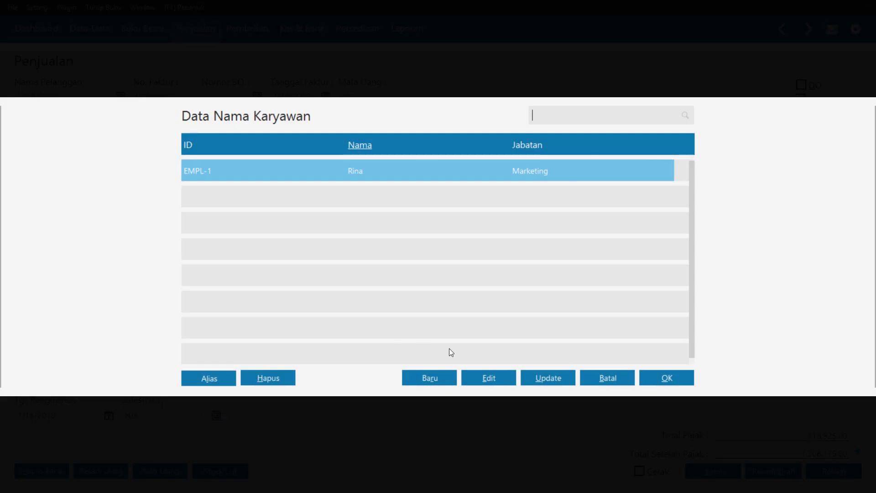
pyautogui.click(419, 375)
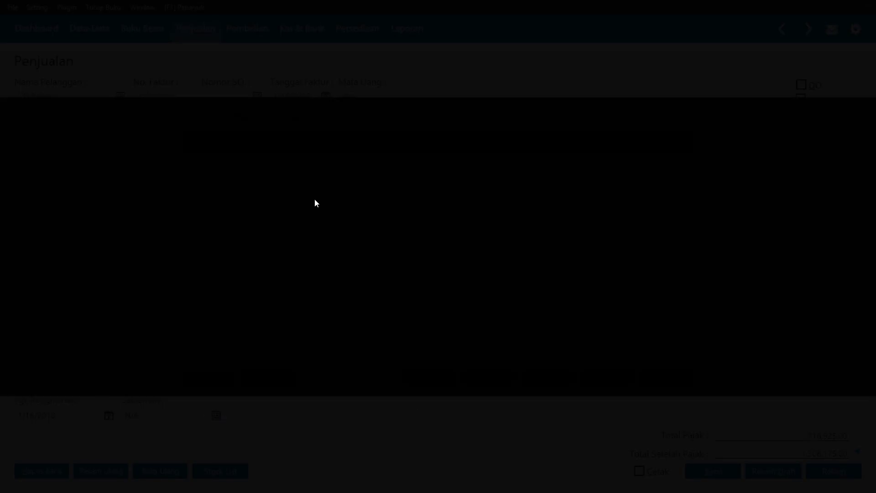
pyautogui.click(305, 143)
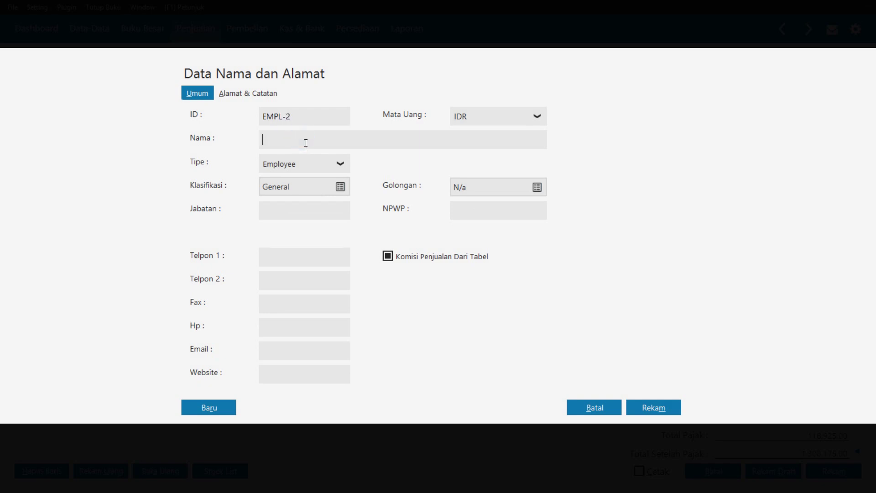
pyautogui.write('Budi')
pyautogui.click(651, 409)
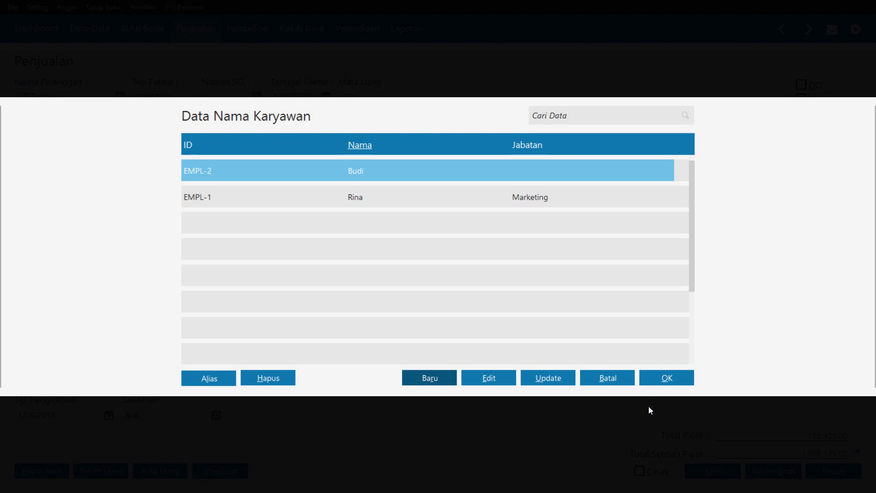
pyautogui.doubleClick(390, 177)
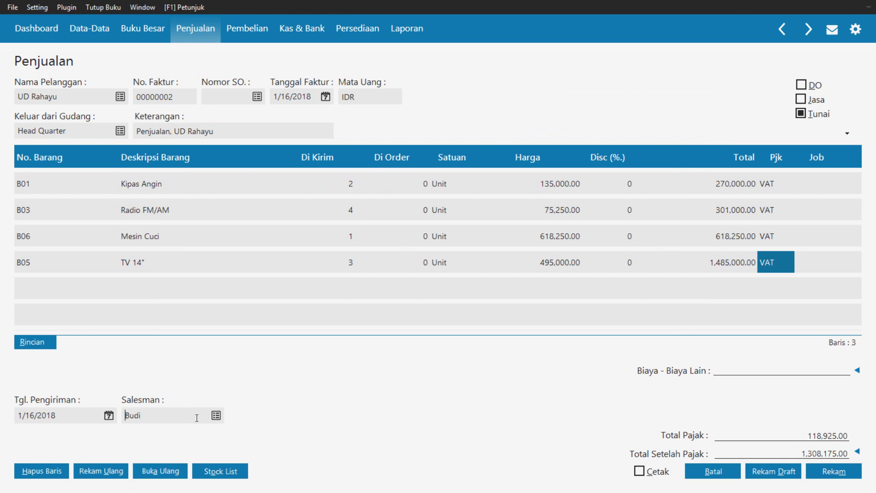
# Edit that salesman's employee record to job title Marketing and confirm it for the invoice
pyautogui.click(216, 415)
pyautogui.click(308, 170)
pyautogui.click(499, 378)
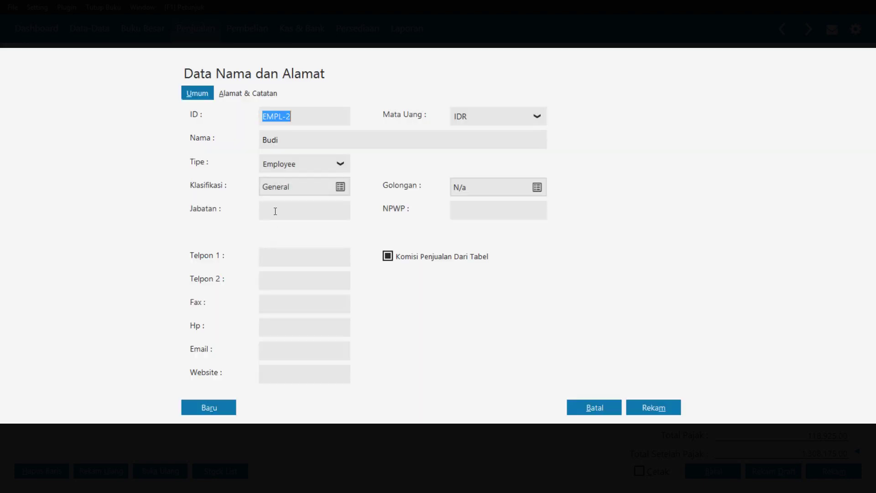
pyautogui.click(275, 213)
pyautogui.write('Mar')
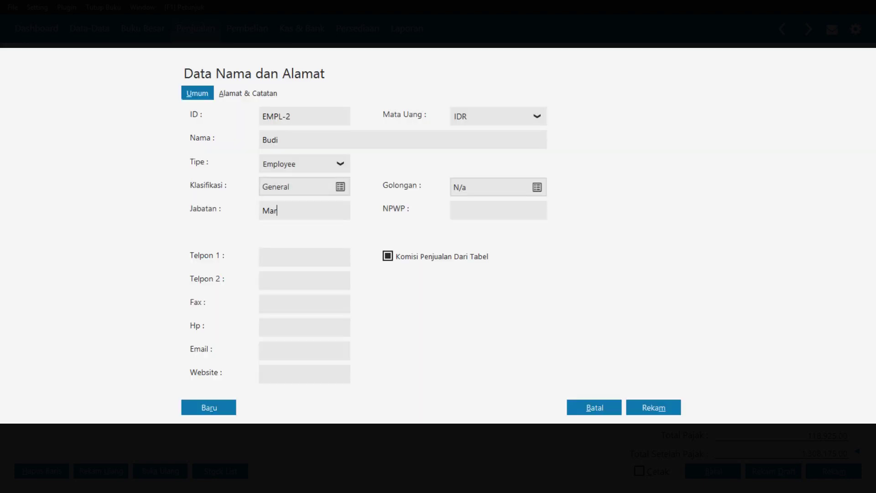
pyautogui.write('keting')
pyautogui.click(650, 403)
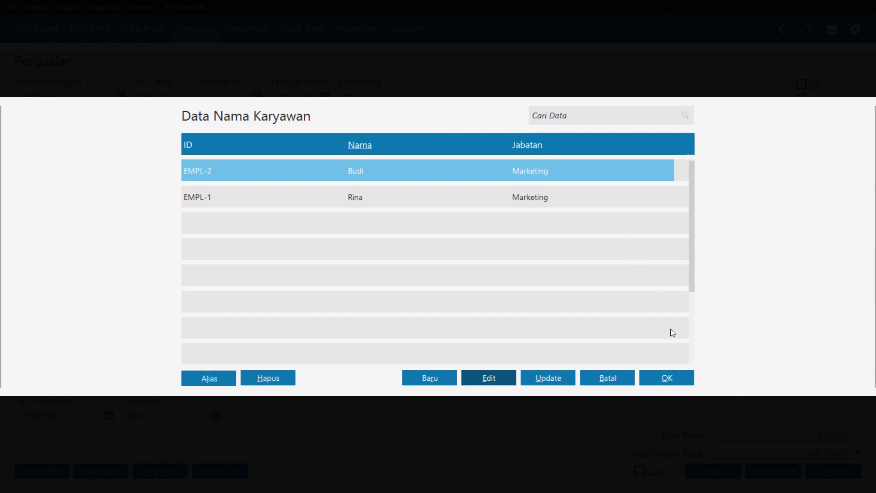
pyautogui.click(670, 377)
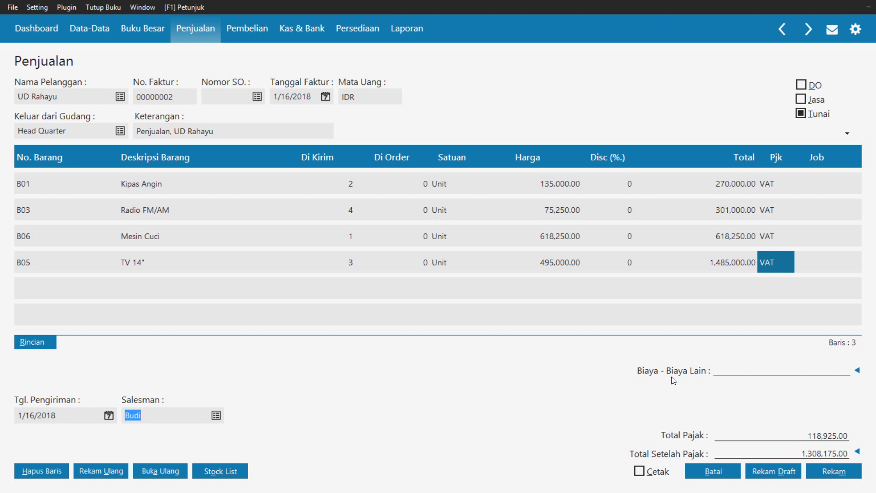
# Record cash invoice 00000002 for UD Rahayu at Rp 2,941,675.00 and close the sales invoice list
pyautogui.click(792, 435)
pyautogui.click(796, 371)
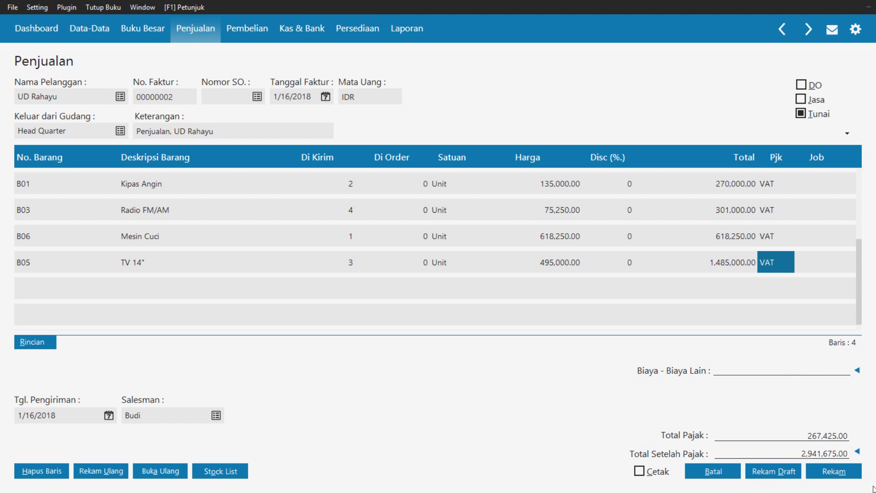
pyautogui.click(834, 471)
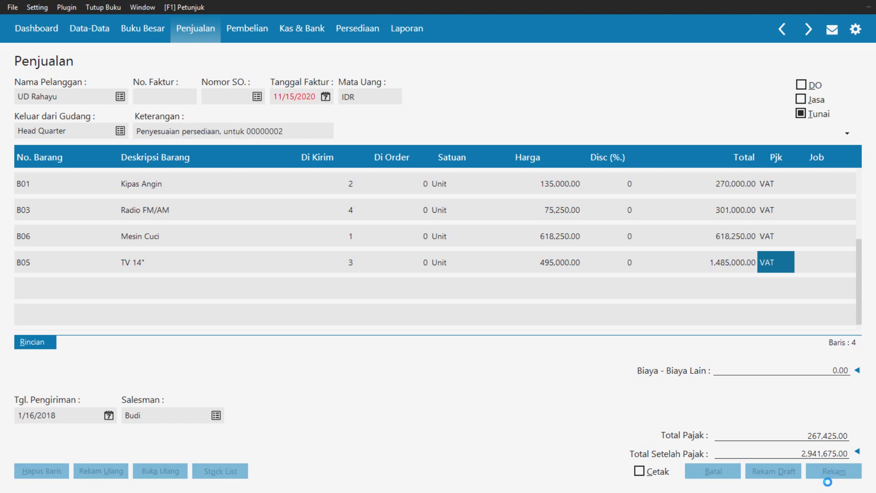
pyautogui.click(710, 478)
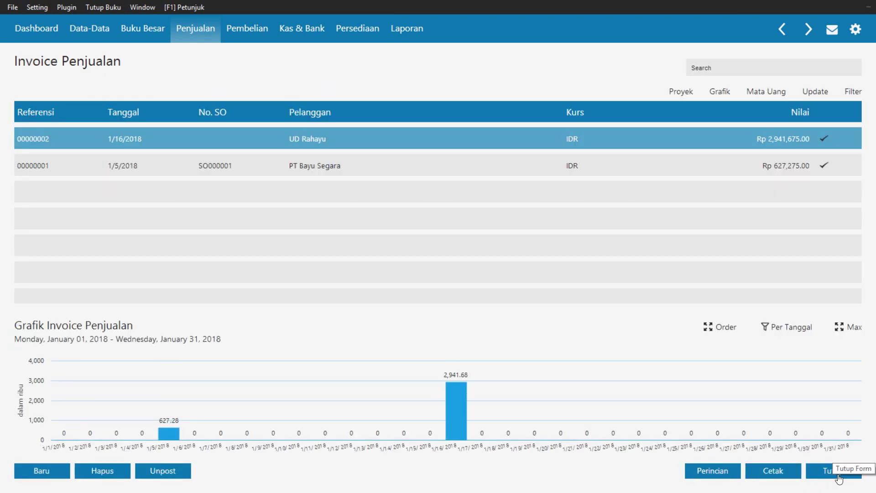
pyautogui.click(838, 475)
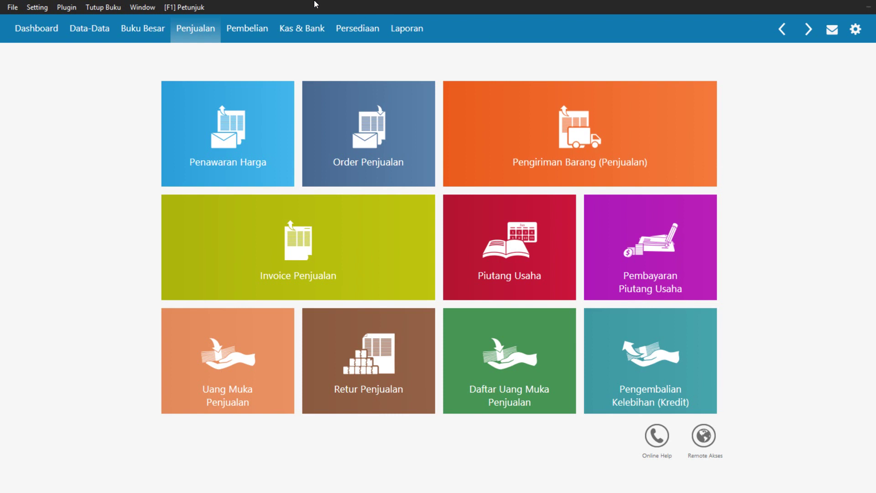
# Start new Pembayaran Hutang Usaha CD000004 from Bank with PT. Sinar Elektro as payee
pyautogui.click(249, 30)
pyautogui.moveTo(495, 150)
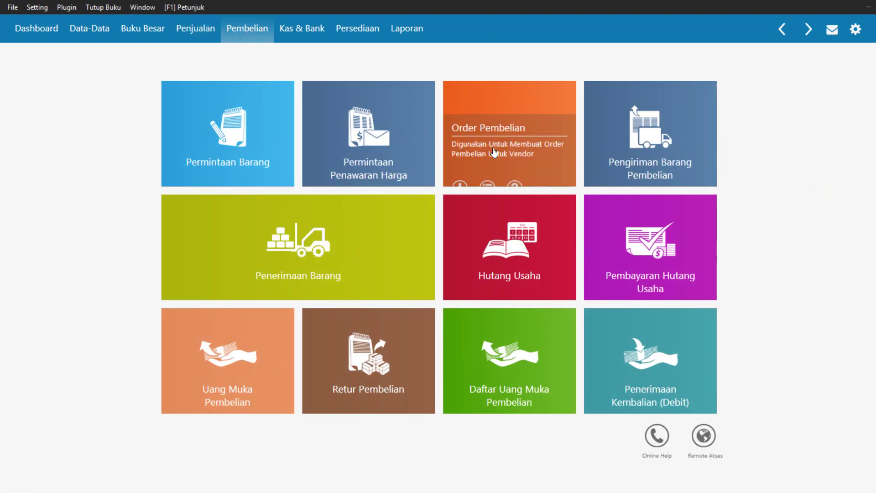
pyautogui.click(647, 236)
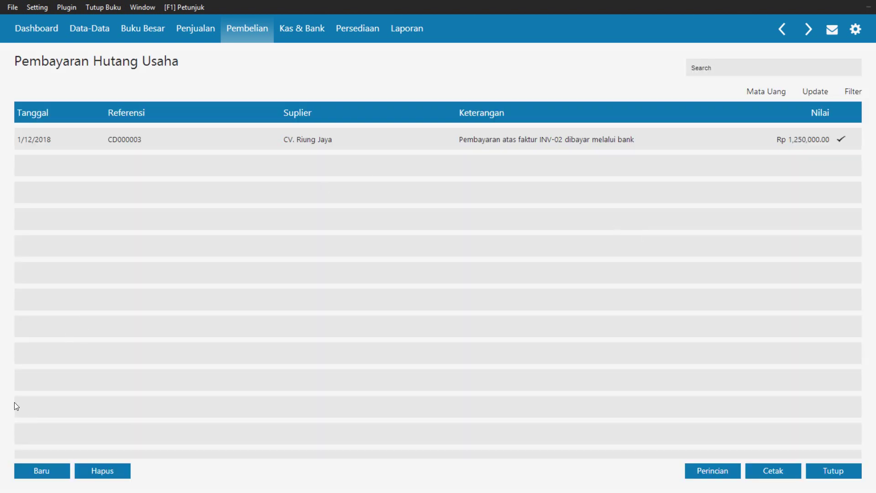
pyautogui.click(36, 470)
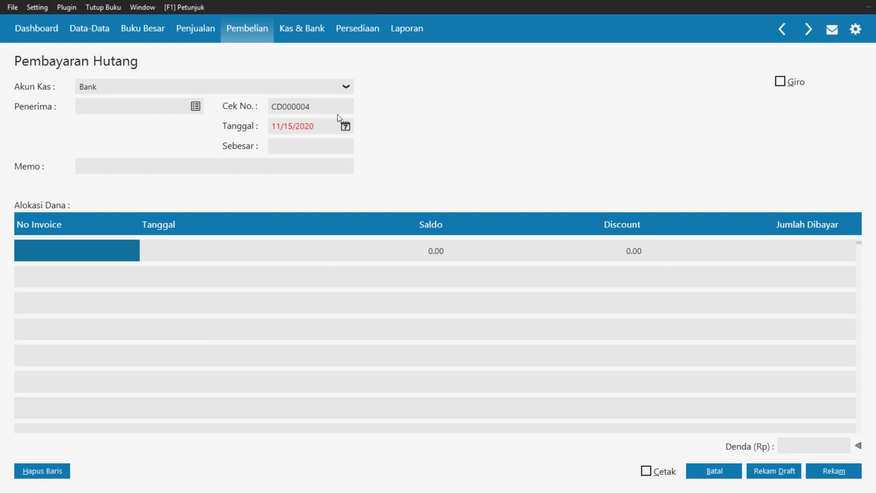
pyautogui.press('super+c')
pyautogui.press('super+c')
pyautogui.click(196, 106)
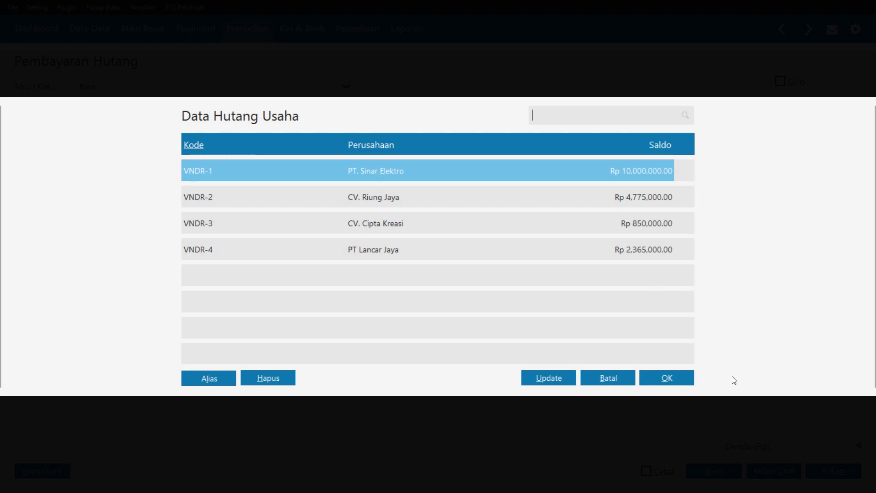
pyautogui.click(667, 384)
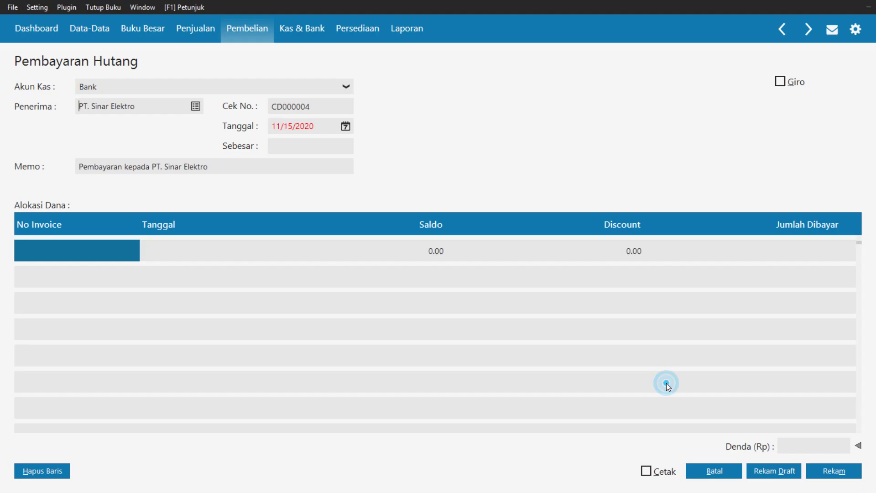
# Page the payment-date calendar back from November 2020 to January 2018
pyautogui.doubleClick(331, 105)
pyautogui.click(332, 106)
pyautogui.click(346, 127)
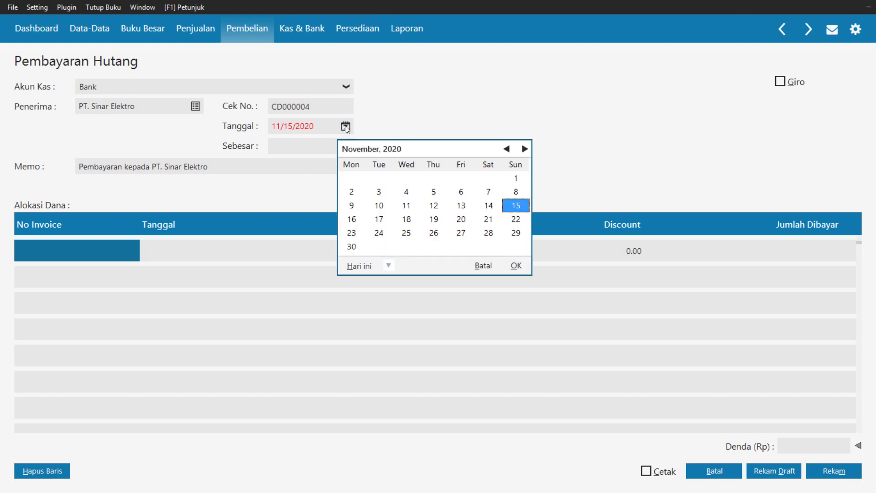
pyautogui.click(506, 148)
pyautogui.click(507, 149)
pyautogui.click(506, 149)
pyautogui.click(506, 149)
pyautogui.click(506, 149)
pyautogui.doubleClick(506, 148)
pyautogui.doubleClick(506, 149)
pyautogui.click(506, 149)
pyautogui.doubleClick(506, 149)
pyautogui.doubleClick(507, 148)
pyautogui.click(506, 149)
pyautogui.doubleClick(506, 149)
pyautogui.click(506, 149)
pyautogui.doubleClick(507, 148)
pyautogui.doubleClick(506, 149)
pyautogui.click(506, 149)
pyautogui.doubleClick(507, 149)
pyautogui.click(506, 149)
pyautogui.doubleClick(507, 148)
pyautogui.click(506, 149)
pyautogui.doubleClick(506, 148)
pyautogui.click(506, 149)
pyautogui.doubleClick(507, 149)
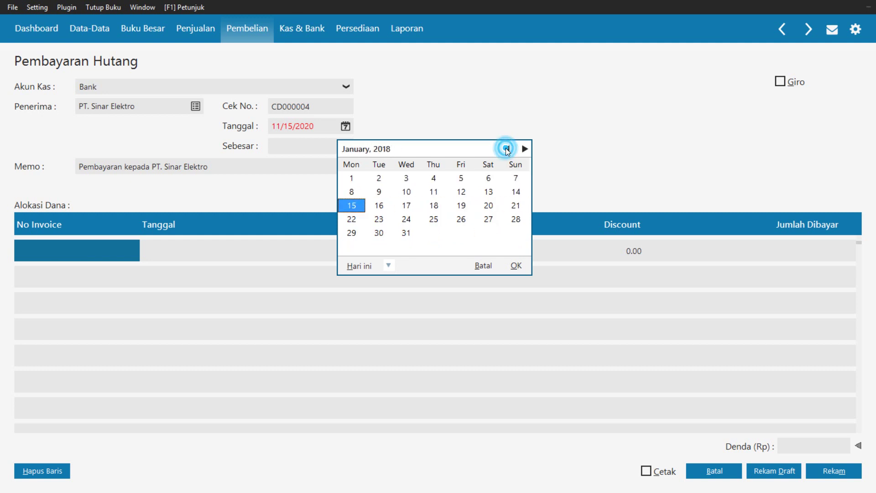
pyautogui.click(506, 149)
pyautogui.click(525, 150)
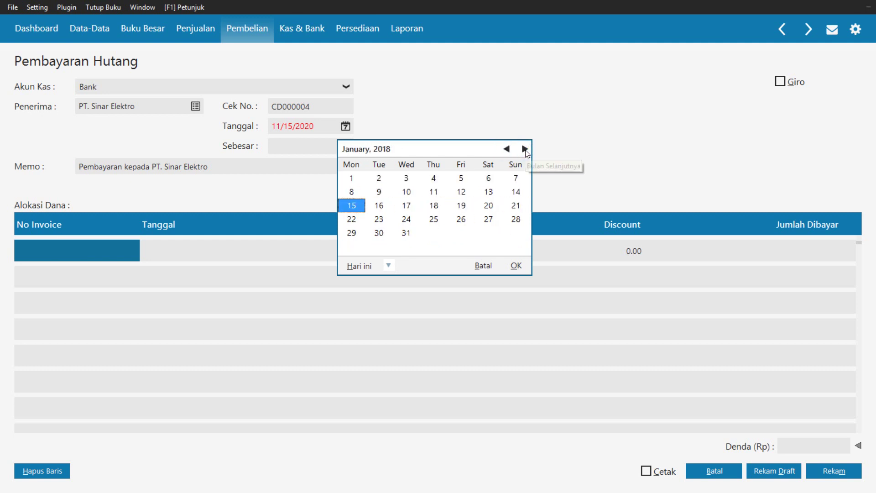
# Choose 17 January 2018 as the payment date and confirm 1/17/2018
pyautogui.click(408, 208)
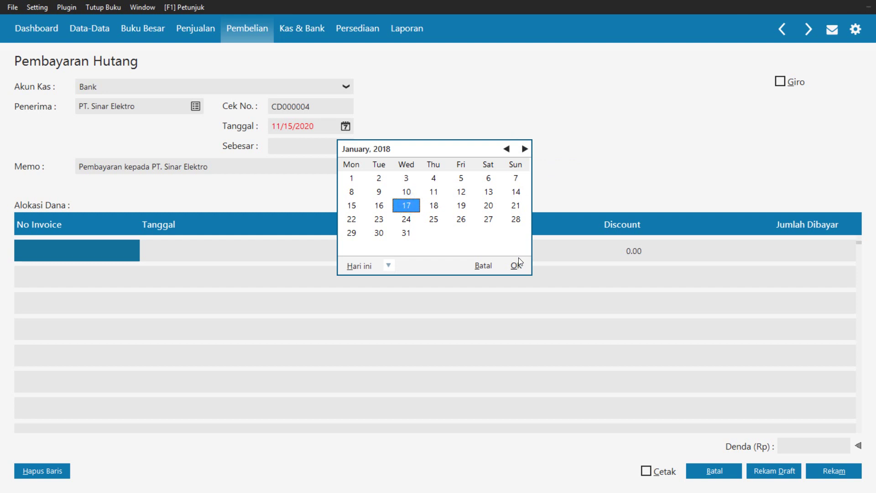
pyautogui.click(516, 266)
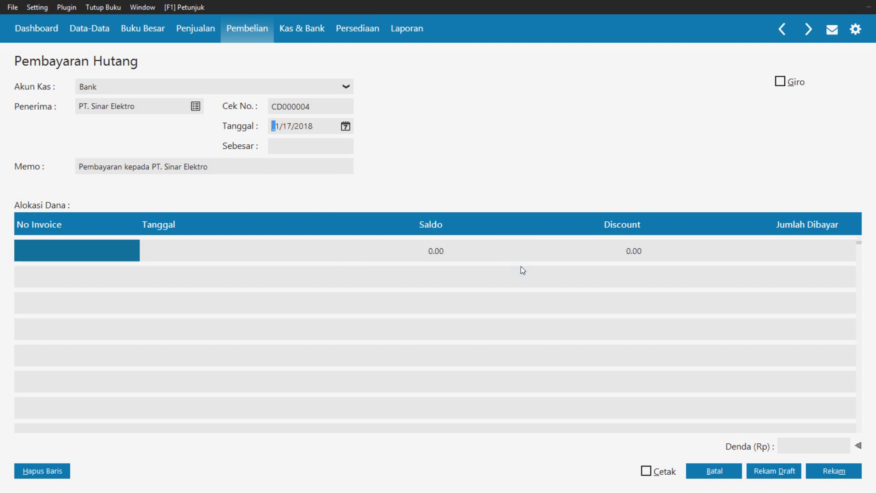
pyautogui.click(228, 168)
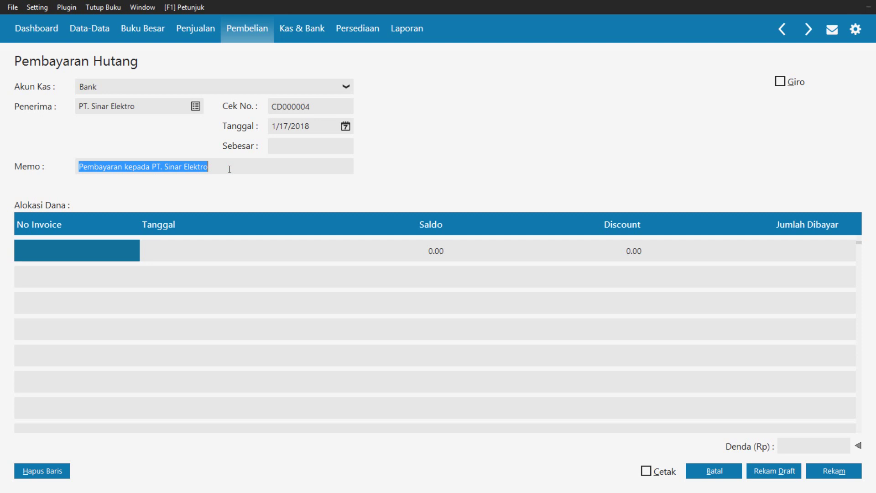
# Allocate 4,725,000 to invoice INV-01, set Sebesar to Rp 4,725,000.00, and tick Giro
pyautogui.click(31, 253)
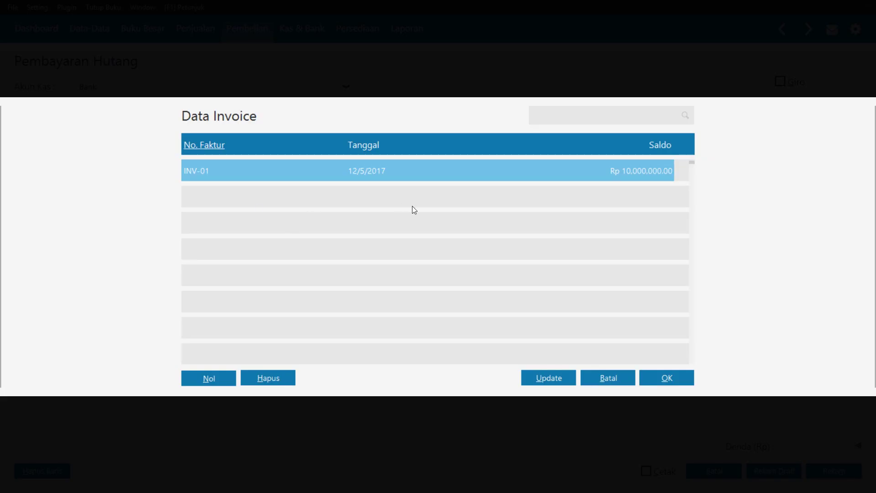
pyautogui.click(408, 165)
pyautogui.click(665, 379)
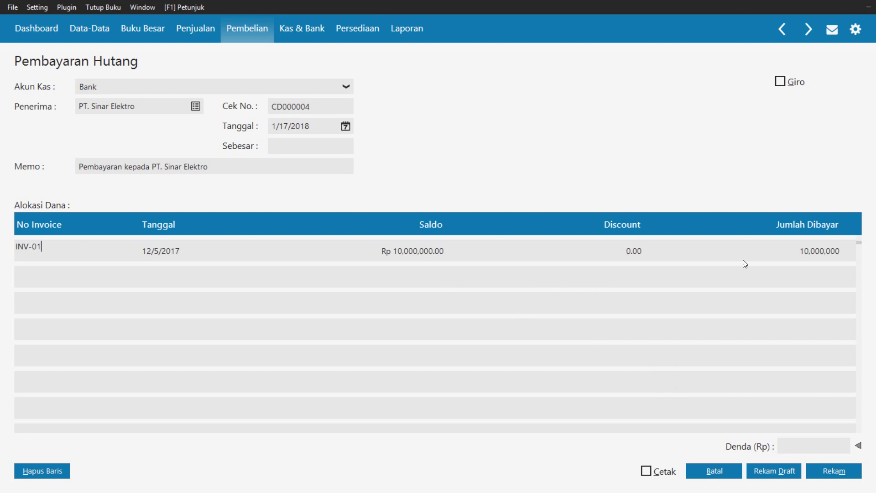
pyautogui.click(806, 251)
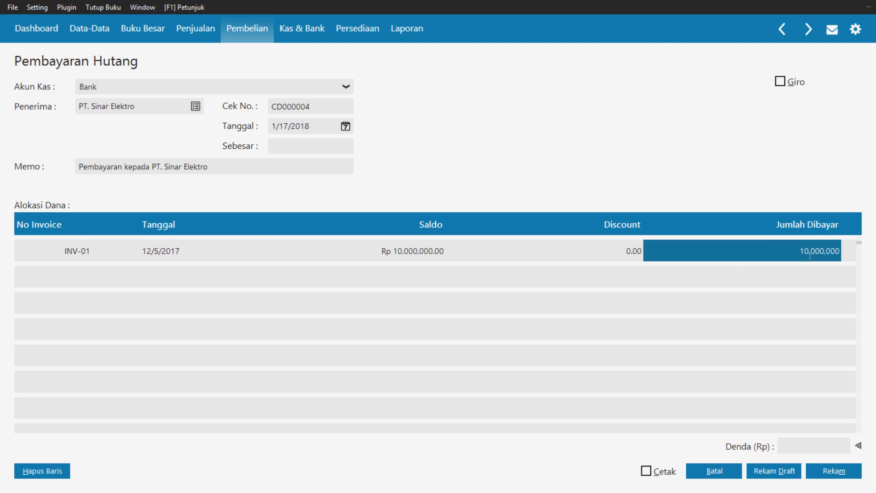
pyautogui.write('472')
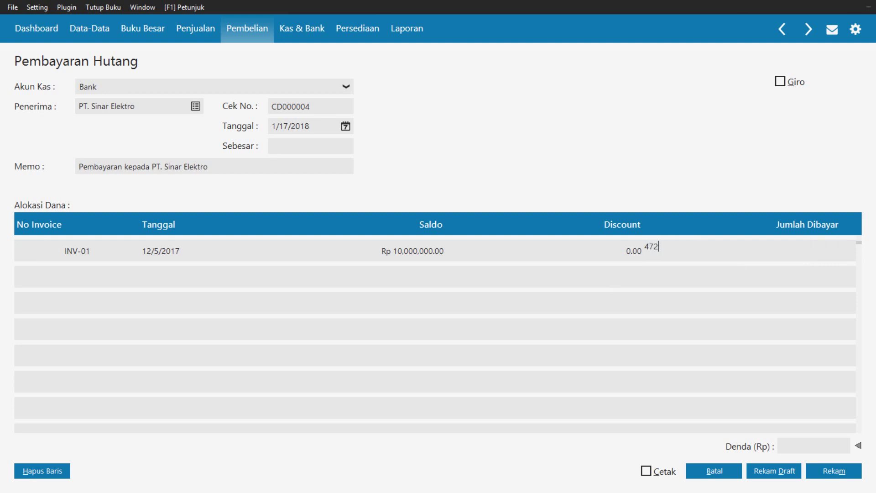
pyautogui.write('5000')
pyautogui.press('Return')
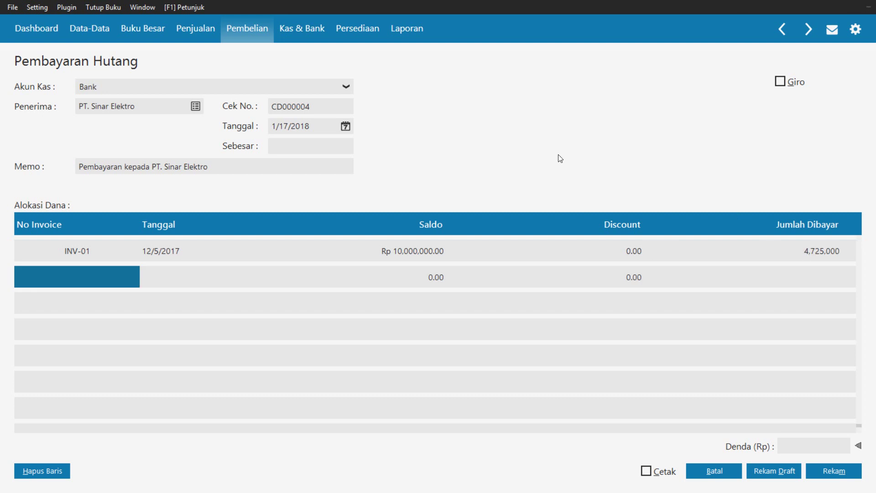
pyautogui.click(317, 152)
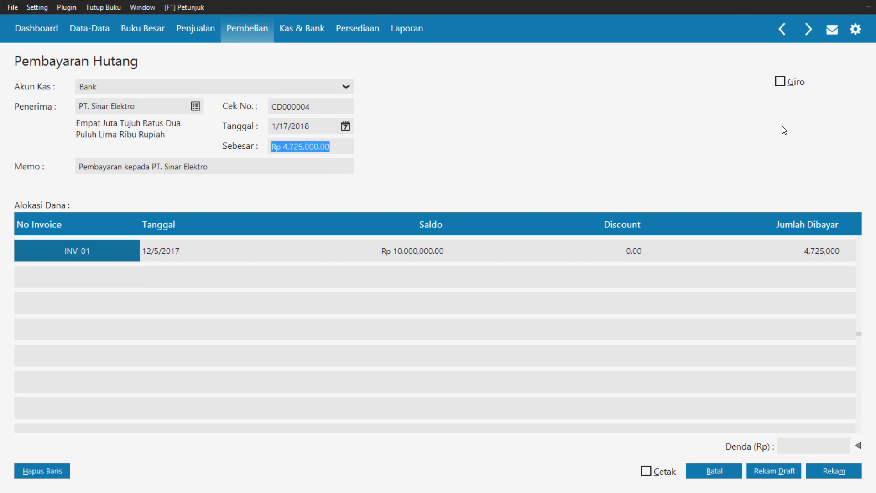
pyautogui.click(781, 86)
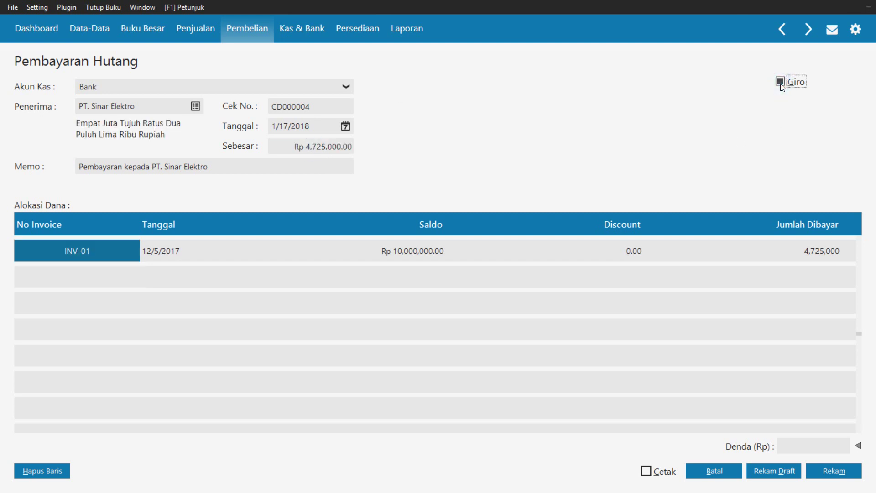
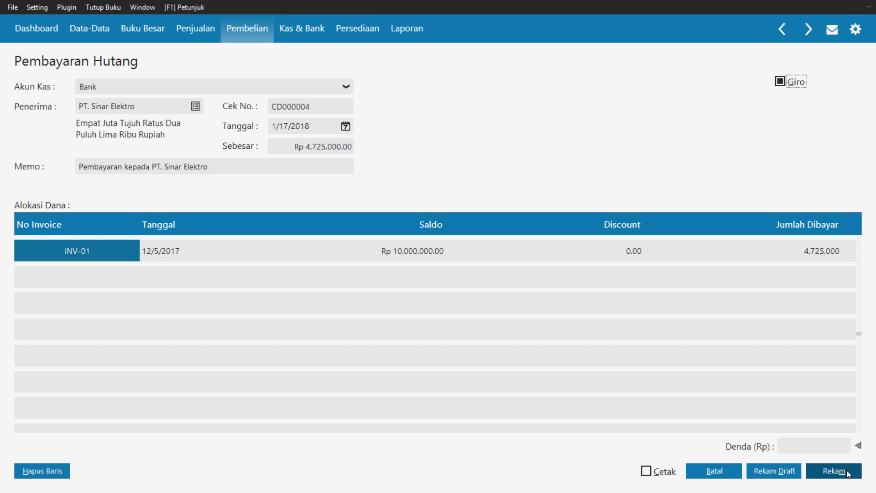
# Save the Sinar Elektro giro payment and enter giro number BG000011
pyautogui.click(847, 470)
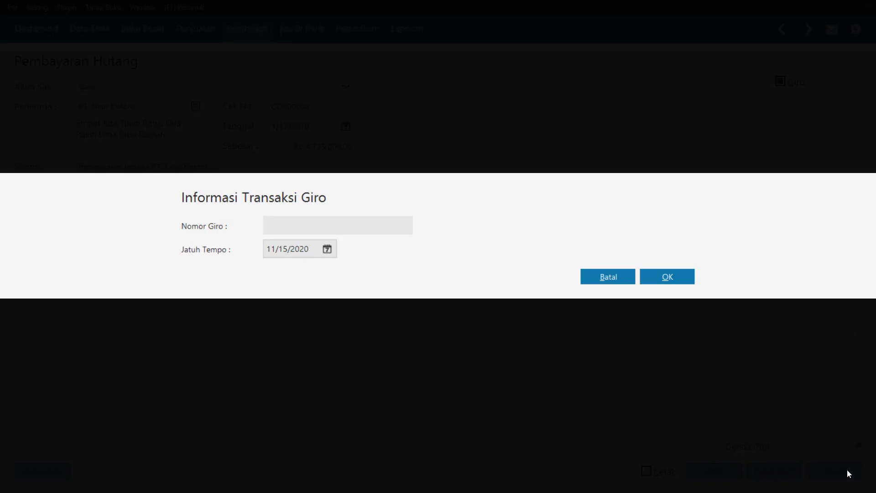
pyautogui.click(340, 229)
pyautogui.write('B')
pyautogui.press('BackSpace')
pyautogui.write('BG000011')
# Set the giro due date (Jatuh Tempo) to 1/24/2018 and confirm the giro details
pyautogui.click(326, 249)
pyautogui.click(489, 270)
pyautogui.click(489, 270)
pyautogui.click(489, 270)
pyautogui.click(488, 270)
pyautogui.click(489, 270)
pyautogui.click(488, 270)
pyautogui.click(489, 270)
pyautogui.click(489, 270)
pyautogui.click(489, 270)
pyautogui.click(489, 270)
pyautogui.click(489, 270)
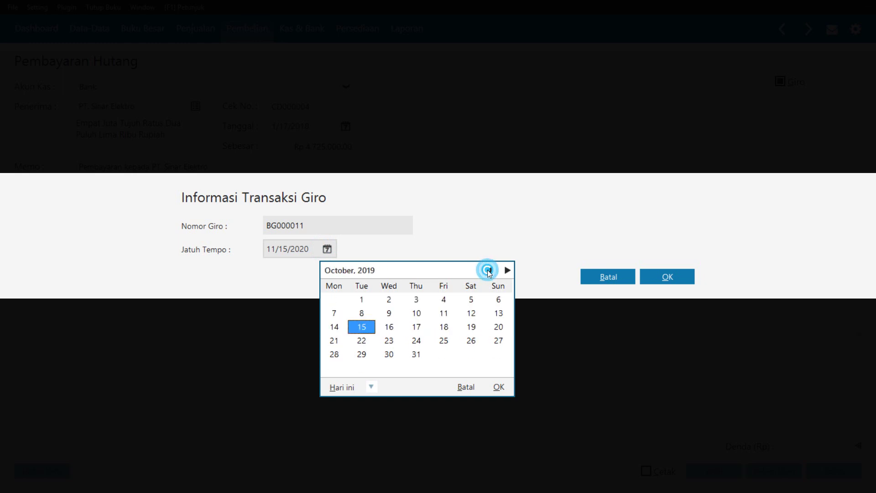
pyautogui.click(489, 271)
pyautogui.click(489, 270)
pyautogui.click(489, 270)
pyautogui.click(488, 270)
pyautogui.click(489, 270)
pyautogui.click(489, 270)
pyautogui.click(489, 270)
pyautogui.click(488, 271)
pyautogui.click(488, 270)
pyautogui.click(489, 271)
pyautogui.click(489, 271)
pyautogui.click(489, 270)
pyautogui.click(489, 270)
pyautogui.click(489, 270)
pyautogui.click(489, 270)
pyautogui.click(489, 270)
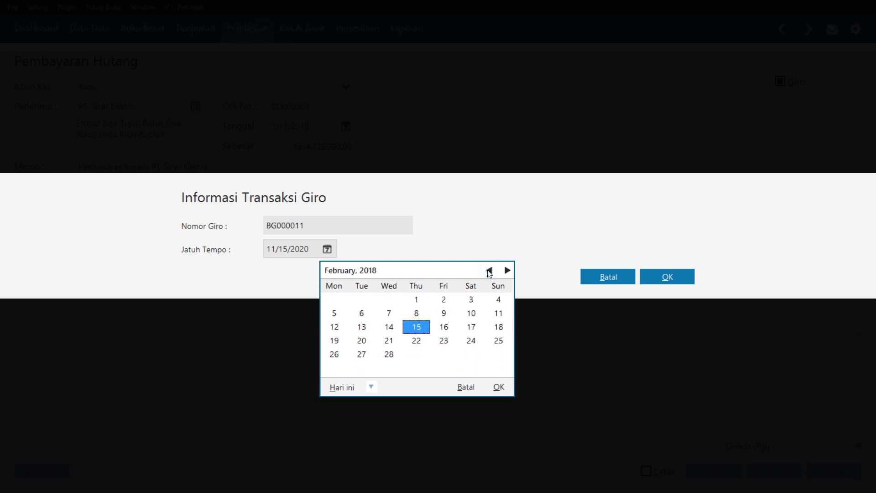
pyautogui.click(489, 270)
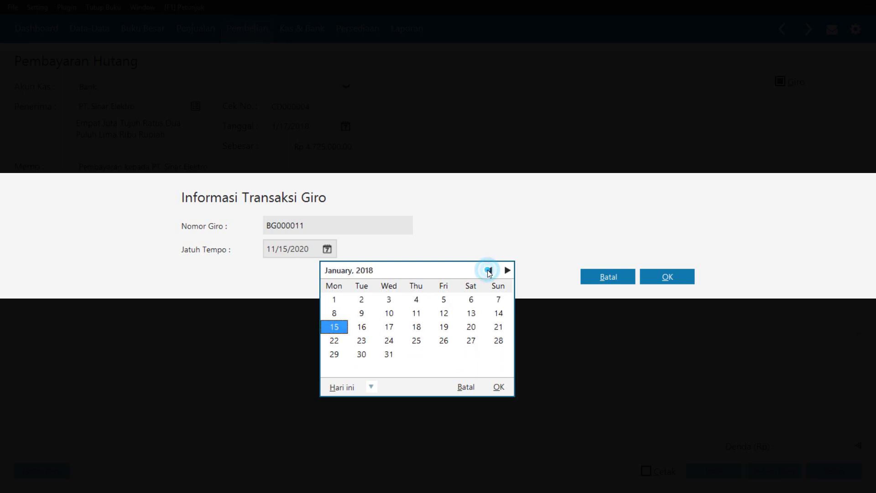
pyautogui.click(390, 342)
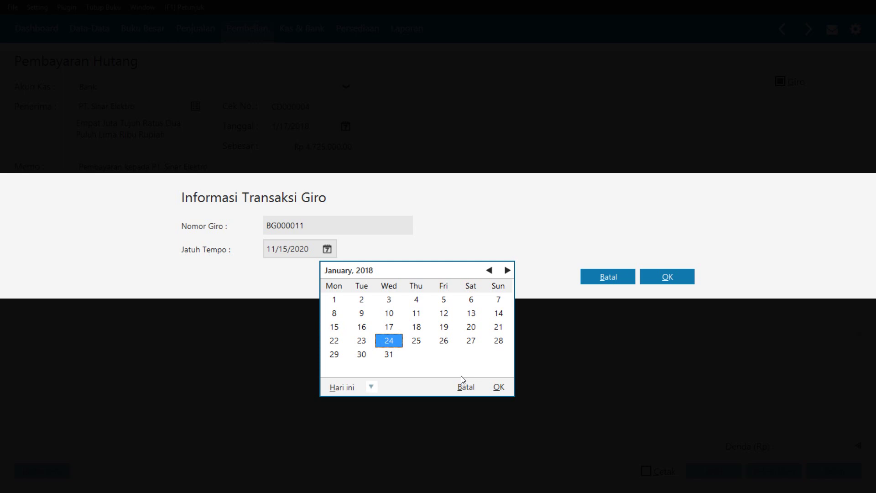
pyautogui.click(497, 388)
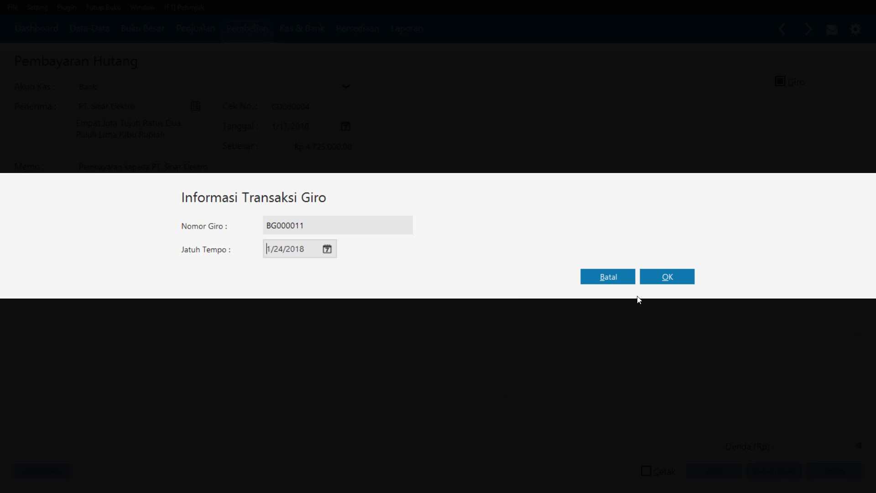
pyautogui.click(657, 277)
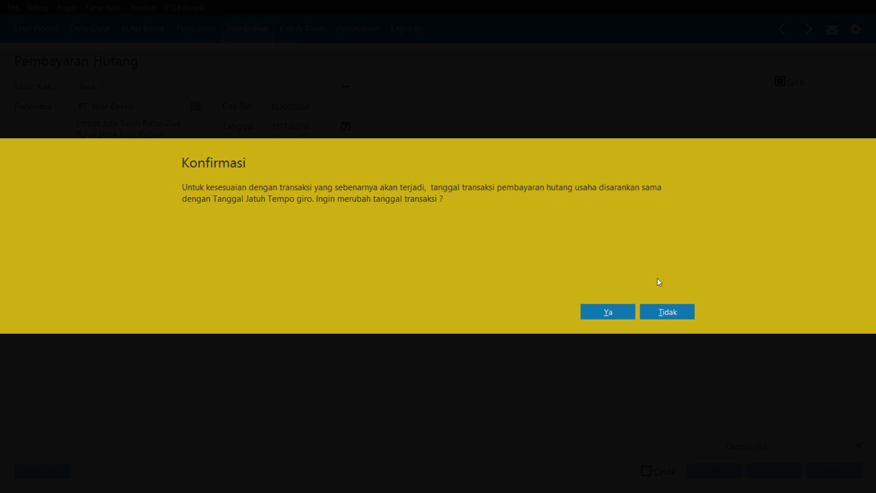
# Keep the original transaction date, acknowledge the deferred-posting notice, and close the empty payment form
pyautogui.click(681, 313)
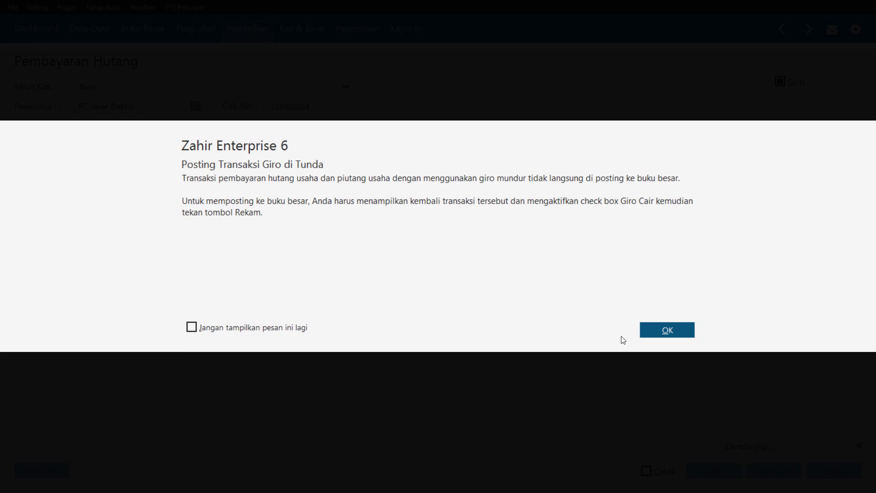
pyautogui.click(650, 329)
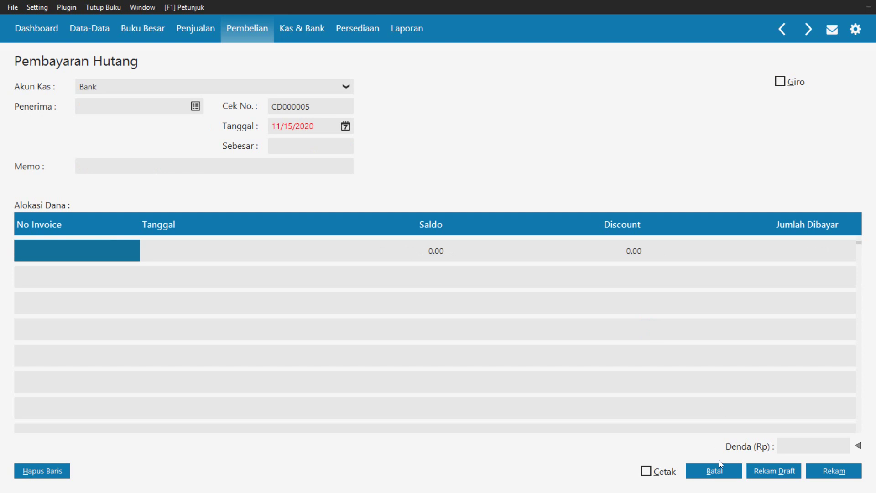
pyautogui.click(711, 475)
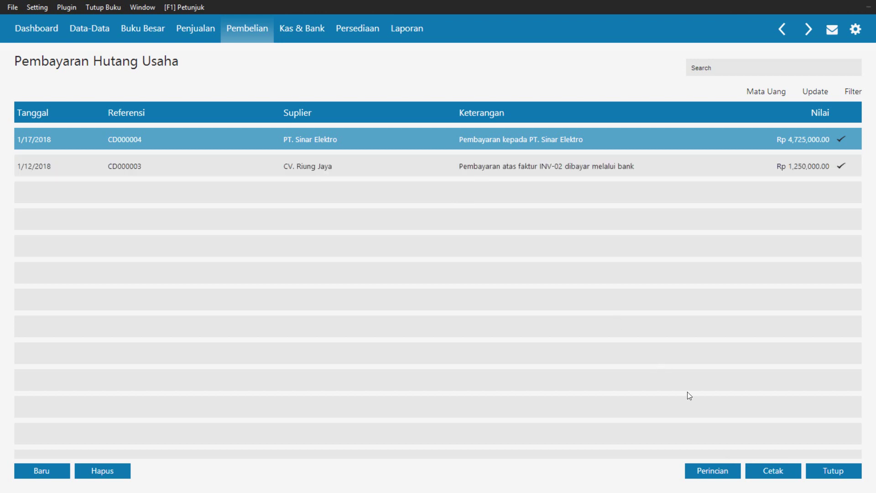
# Close the Pembayaran Hutang Usaha list, reopen it, and close it again
pyautogui.click(826, 471)
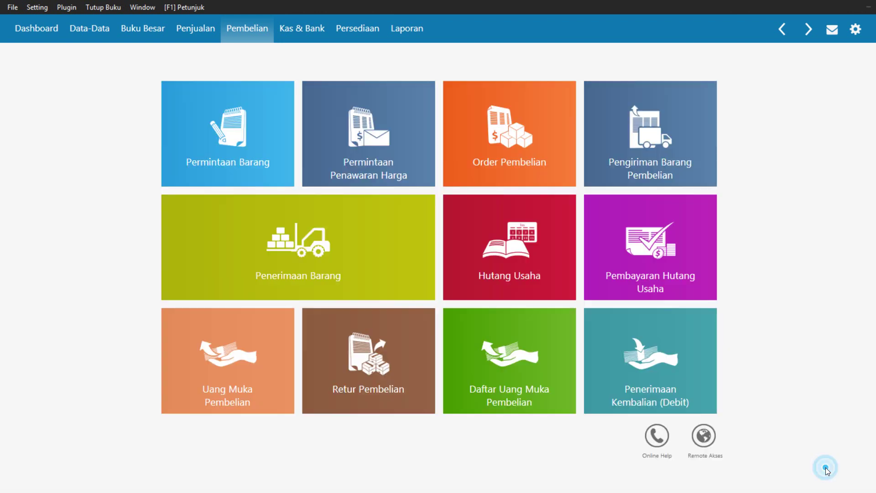
pyautogui.click(655, 280)
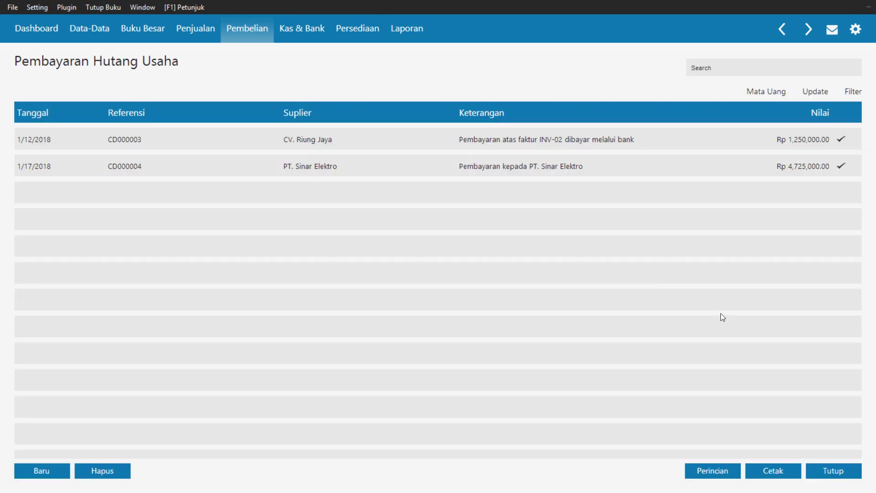
pyautogui.click(844, 470)
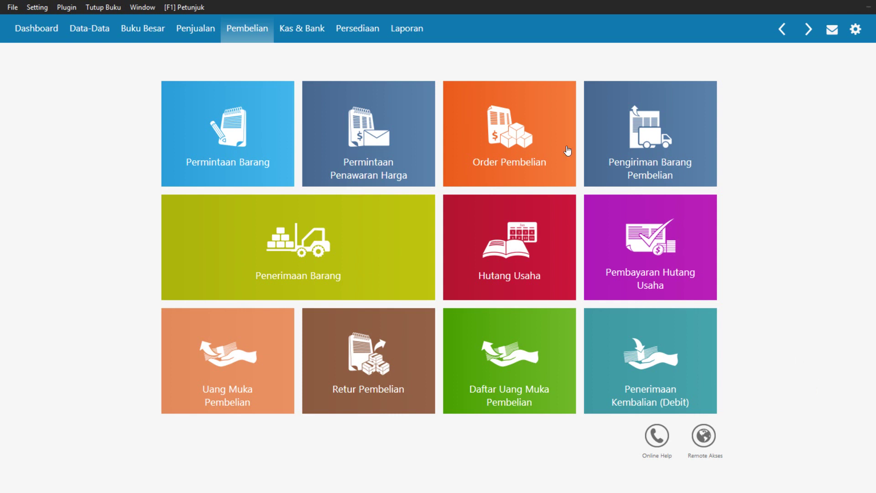
# Start a Transfer Kas from account 1100-00-020 Kas to 1200-00-010 Bank
pyautogui.click(320, 33)
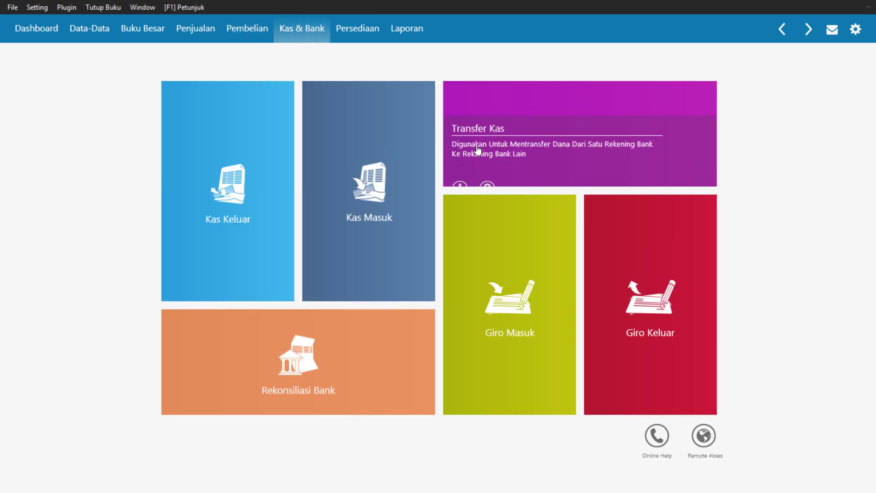
pyautogui.click(527, 146)
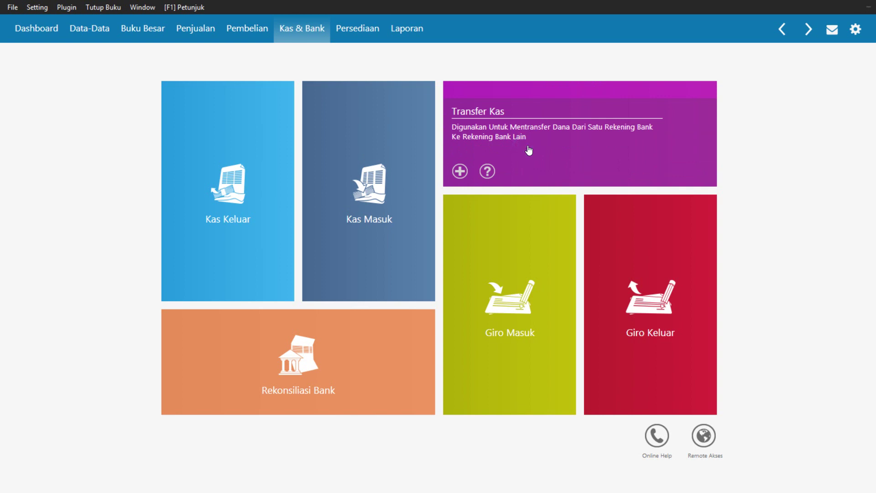
pyautogui.click(322, 178)
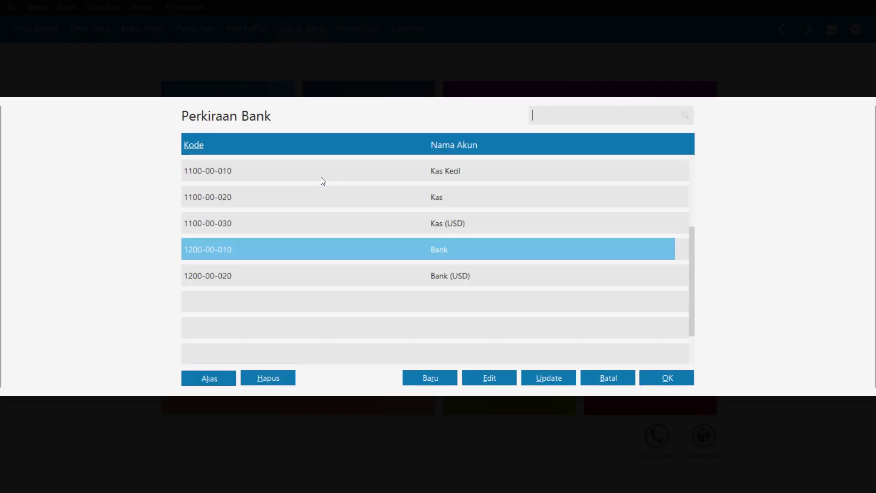
pyautogui.click(413, 200)
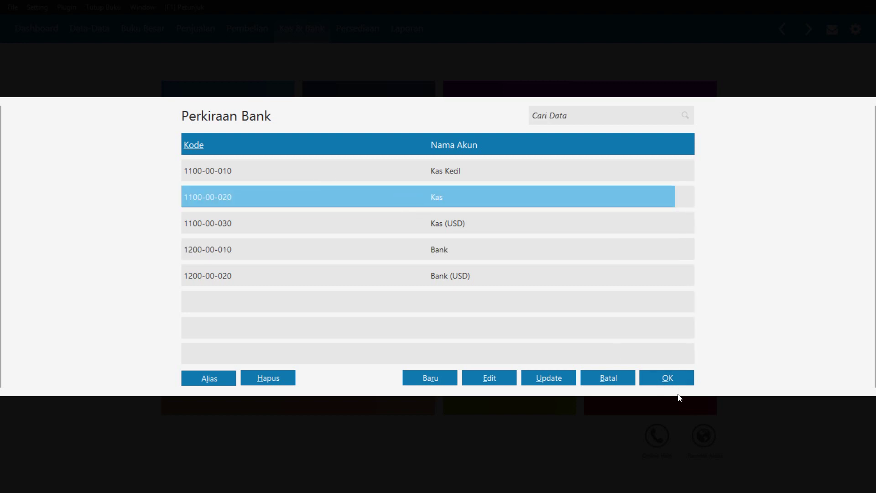
pyautogui.click(670, 372)
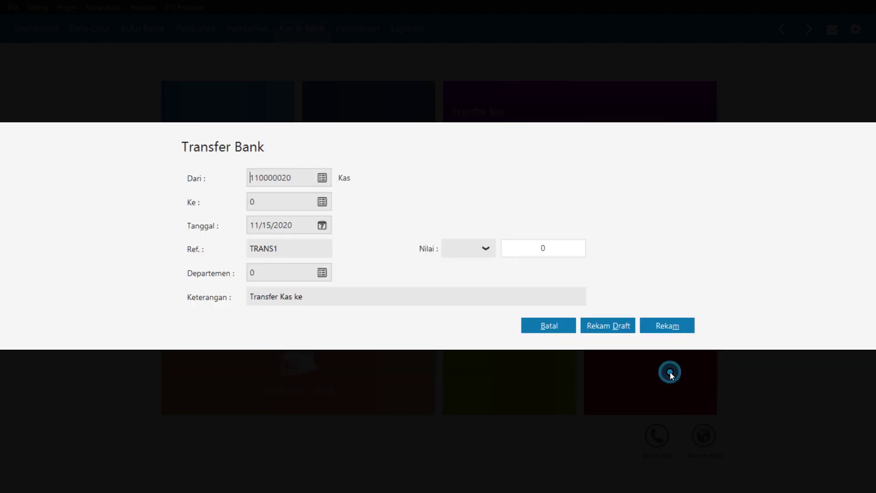
pyautogui.click(322, 202)
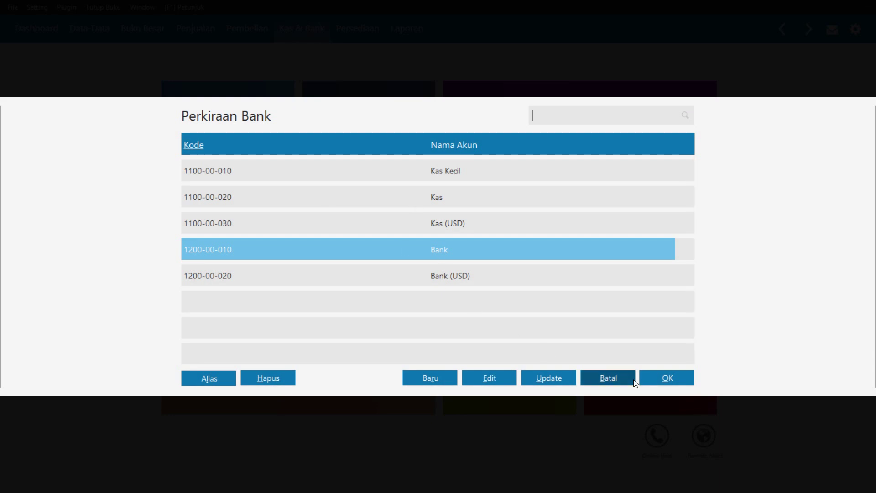
pyautogui.click(650, 381)
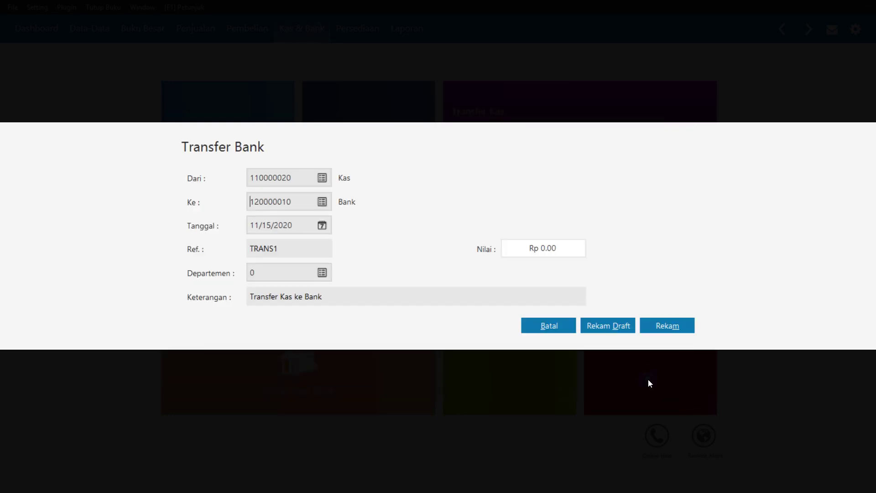
pyautogui.click(326, 227)
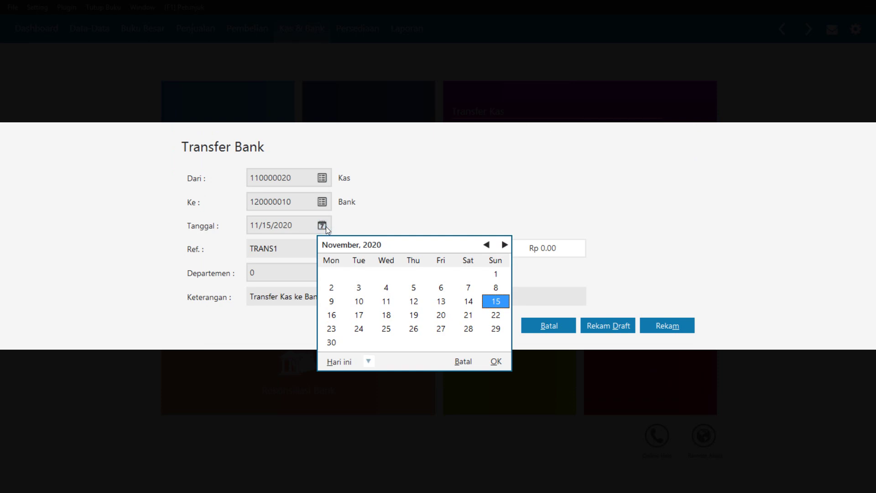
# Set the transfer date to 1/18/2018
pyautogui.click(487, 245)
pyautogui.tripleClick(486, 246)
pyautogui.tripleClick(487, 245)
pyautogui.tripleClick(487, 245)
pyautogui.tripleClick(486, 245)
pyautogui.tripleClick(487, 245)
pyautogui.tripleClick(486, 245)
pyautogui.doubleClick(486, 245)
pyautogui.doubleClick(487, 245)
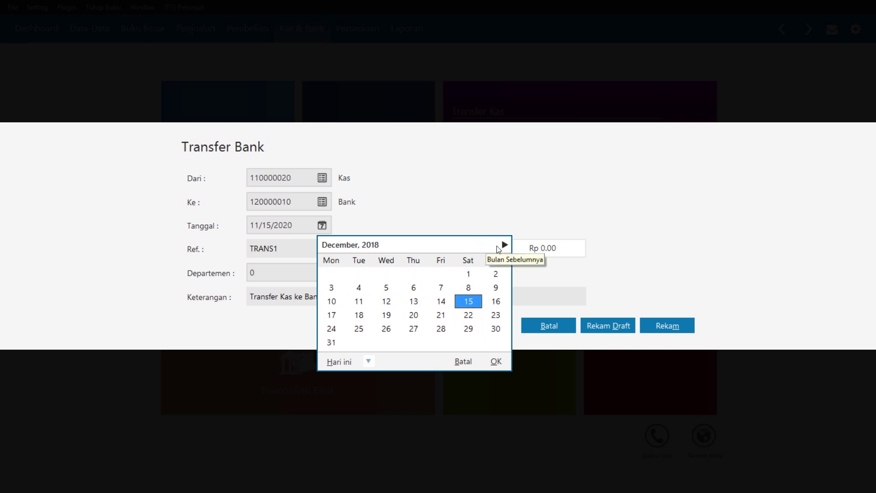
pyautogui.click(505, 245)
pyautogui.click(446, 300)
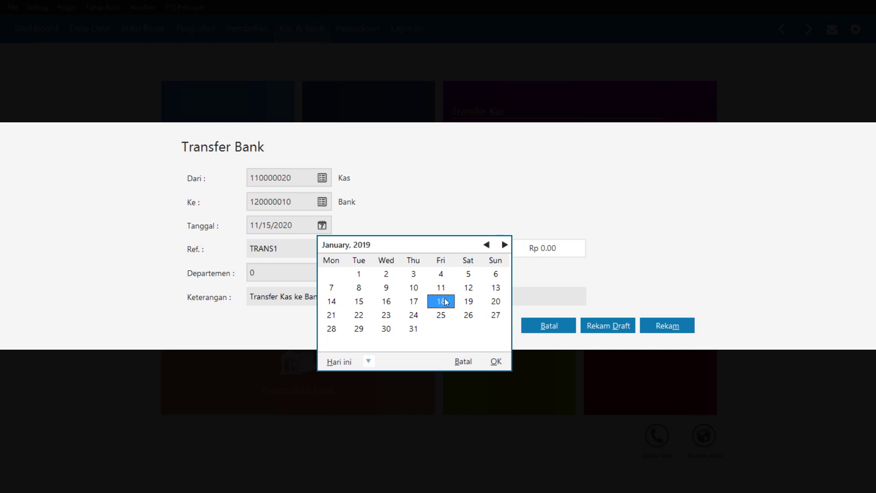
pyautogui.doubleClick(486, 245)
pyautogui.tripleClick(487, 245)
pyautogui.doubleClick(486, 245)
pyautogui.tripleClick(486, 245)
pyautogui.tripleClick(487, 244)
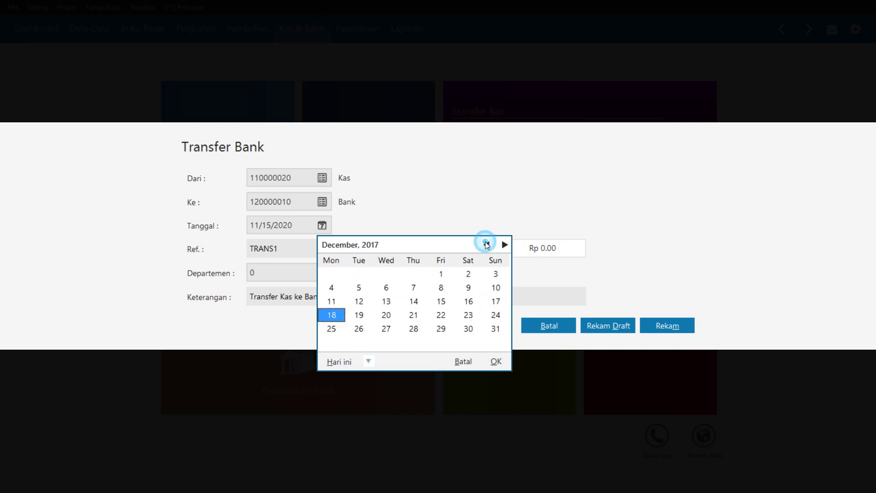
pyautogui.click(505, 245)
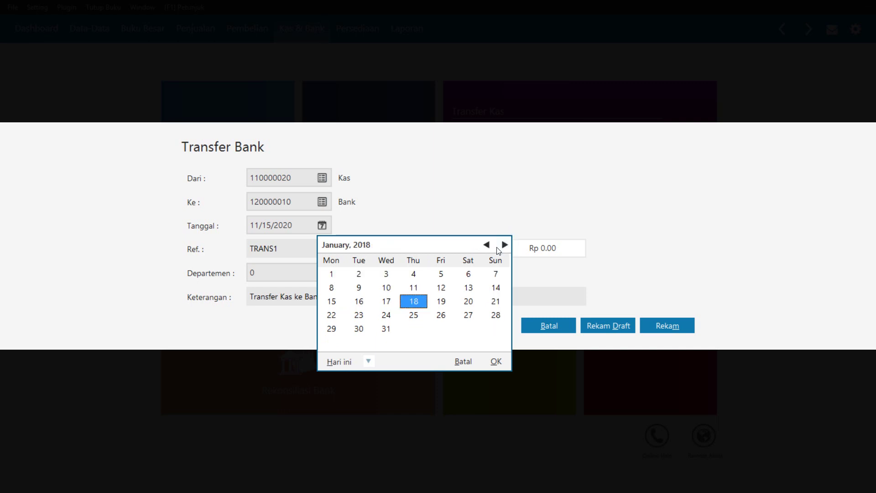
pyautogui.click(496, 360)
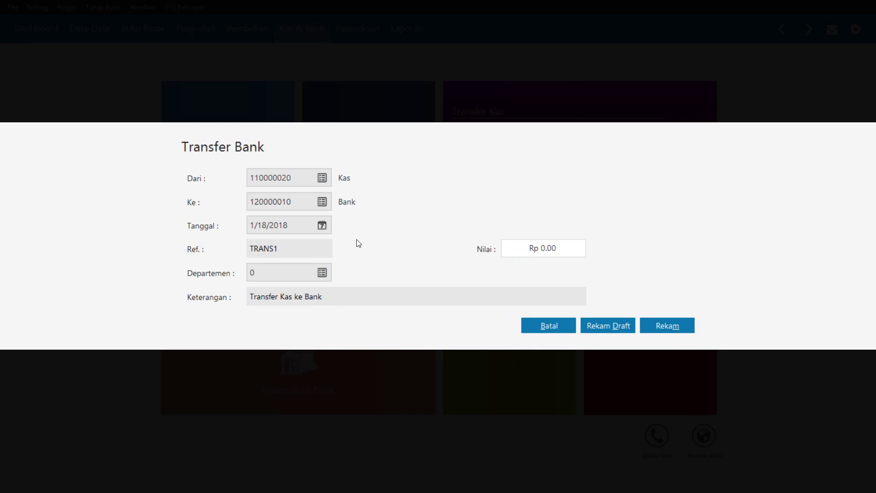
# Enter 1,280,000 as the transfer amount and save transfer TRANS1
pyautogui.click(538, 251)
pyautogui.write('1,')
pyautogui.write('280,')
pyautogui.write('000')
pyautogui.press('Tab')
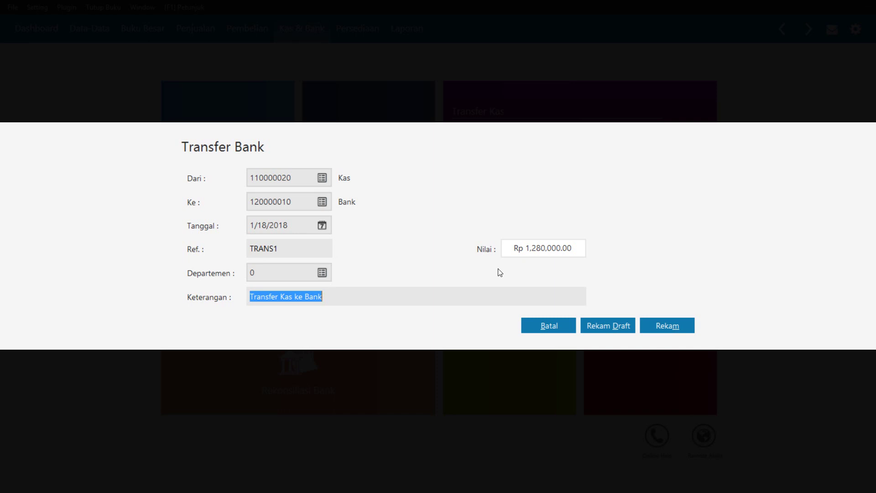
pyautogui.click(650, 321)
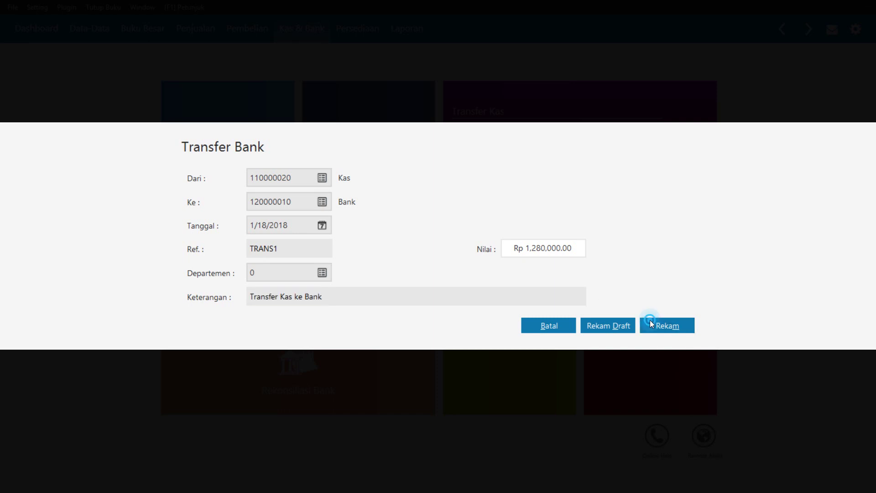
# Close the transfer form and mark the 1/17/2018 Sinar Elektro cheque BG000011 as Giro Cair
pyautogui.click(537, 330)
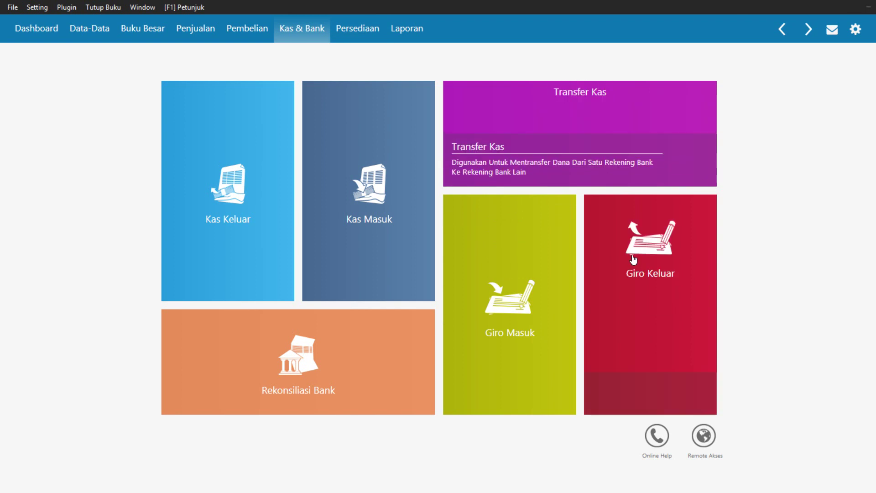
pyautogui.click(642, 295)
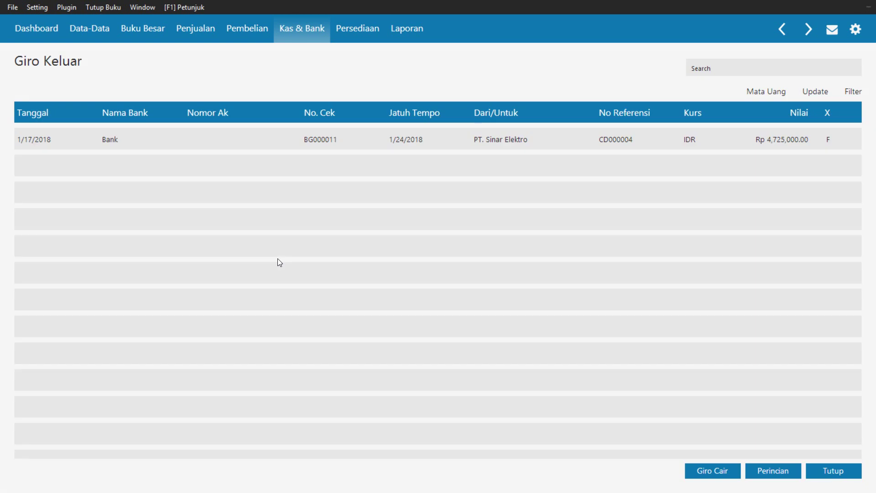
pyautogui.click(212, 148)
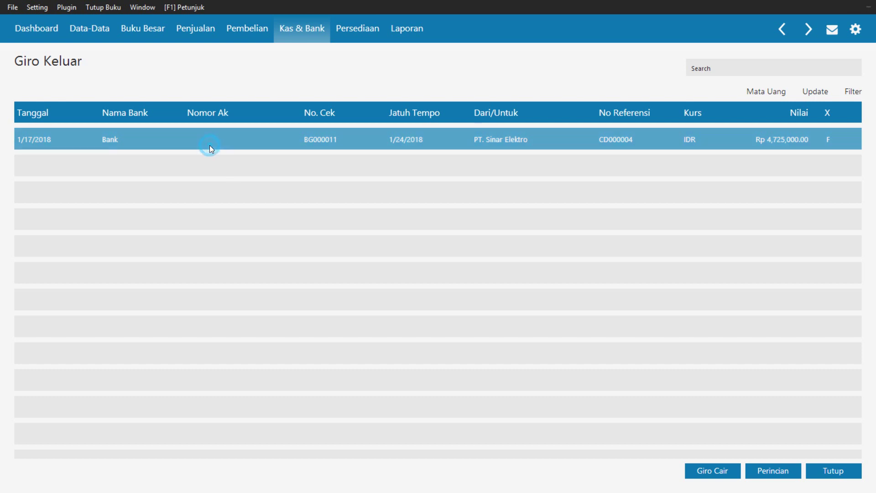
pyautogui.click(700, 482)
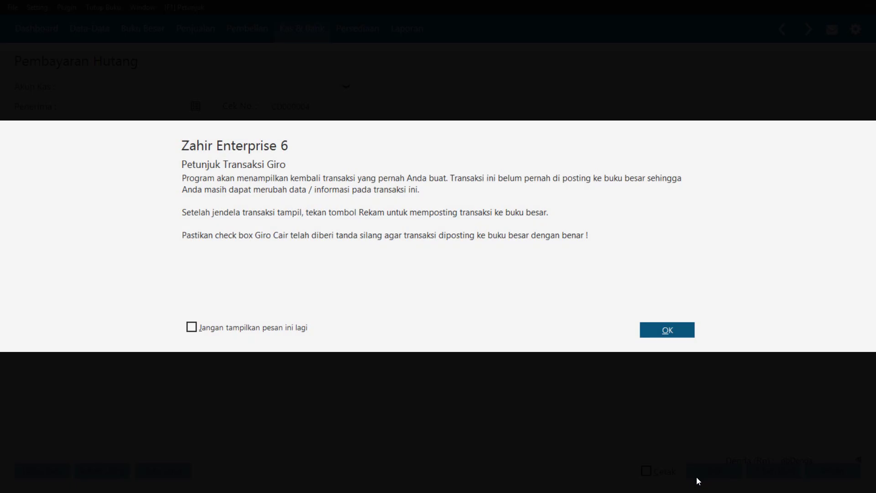
pyautogui.click(665, 329)
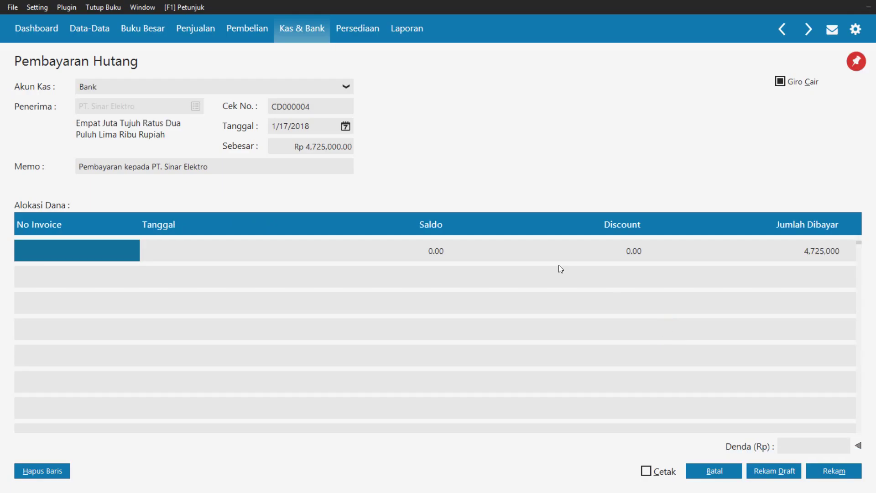
# Allocate 4,725,000 of the cleared cheque payment to invoice INV-01
pyautogui.press('super+c')
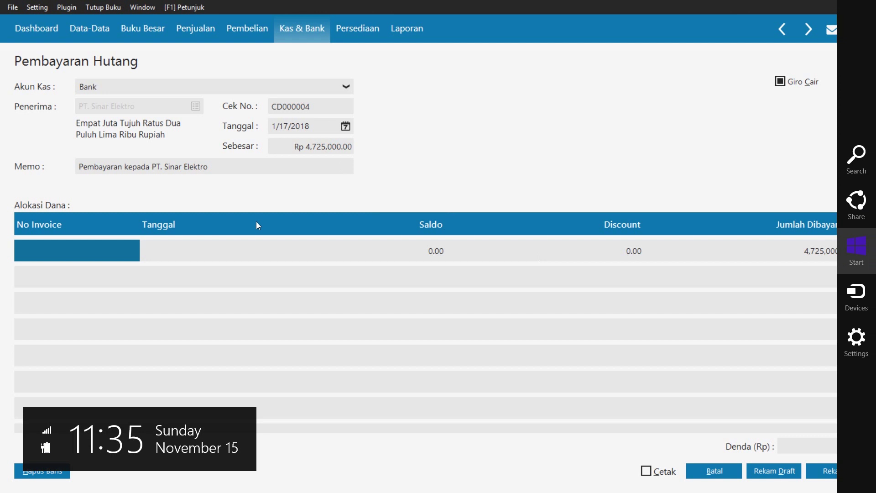
pyautogui.click(108, 253)
pyautogui.doubleClick(108, 253)
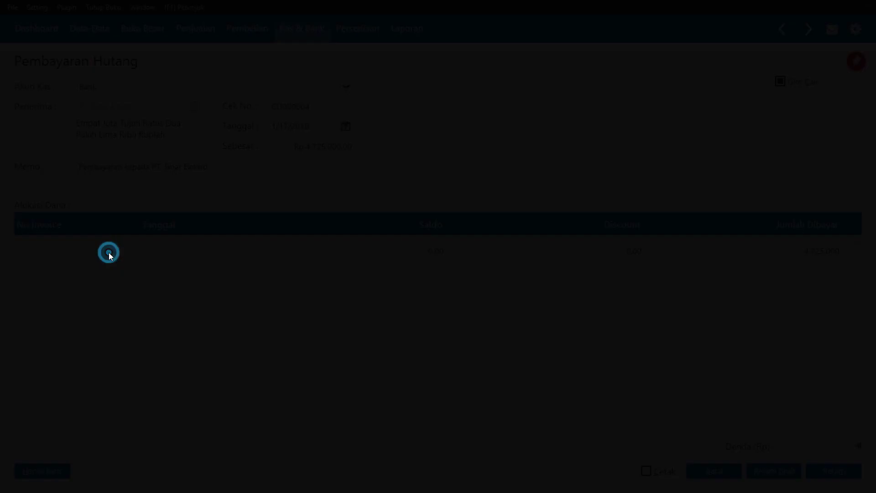
pyautogui.click(363, 177)
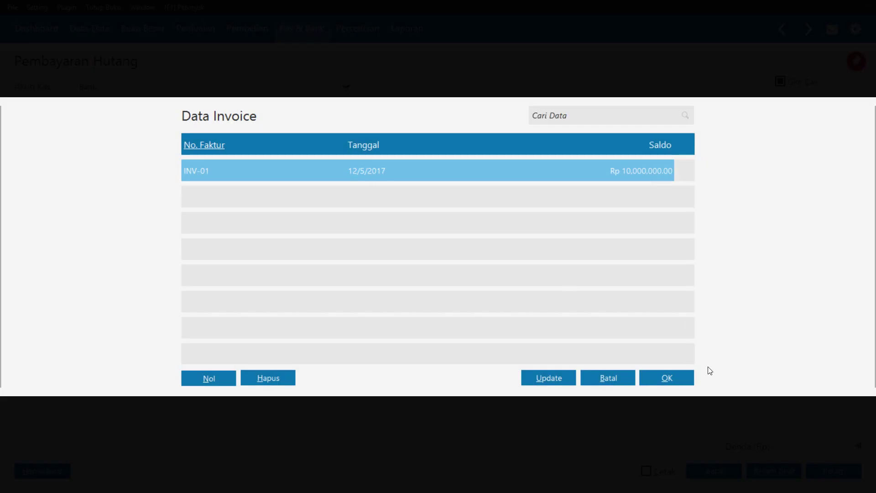
pyautogui.click(680, 383)
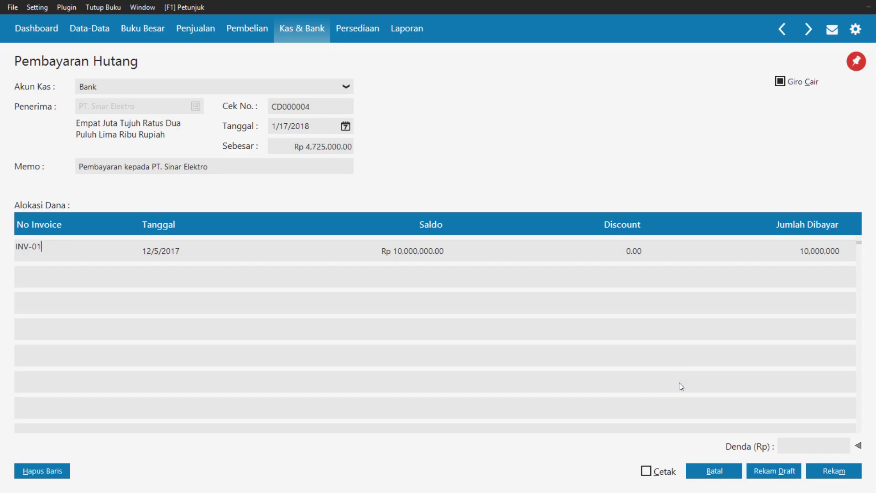
pyautogui.click(834, 248)
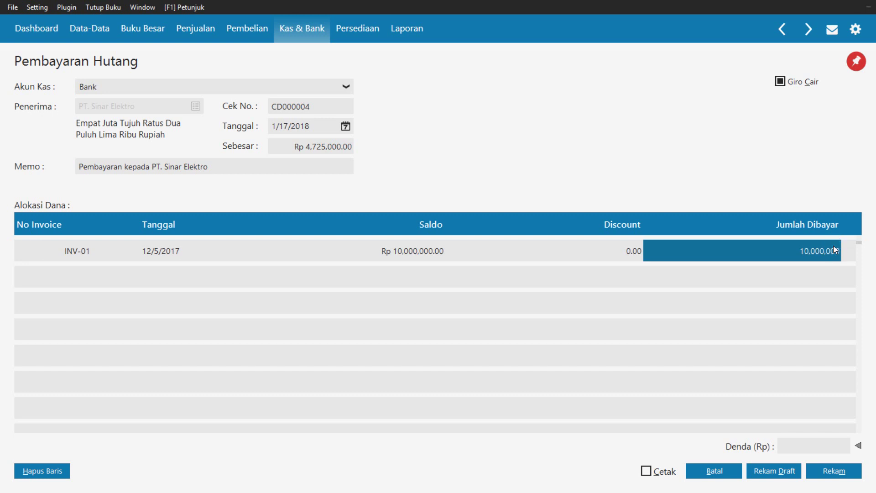
pyautogui.write('472')
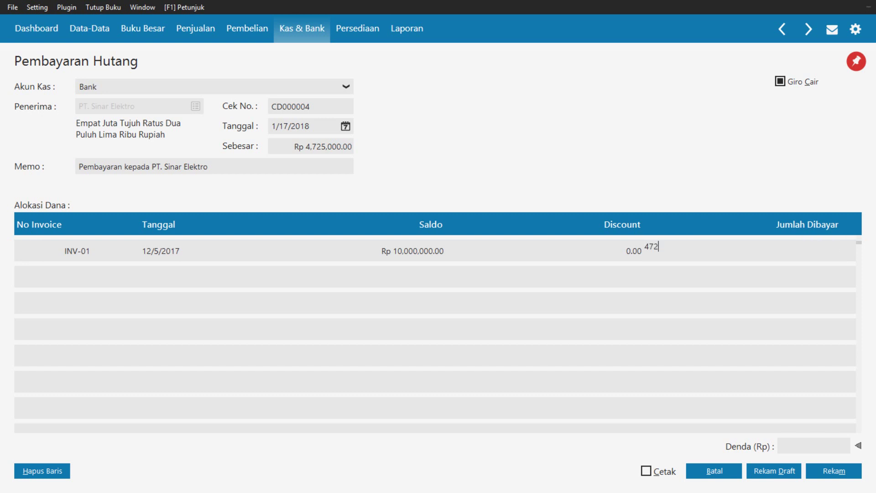
pyautogui.write('5000')
pyautogui.press('Return')
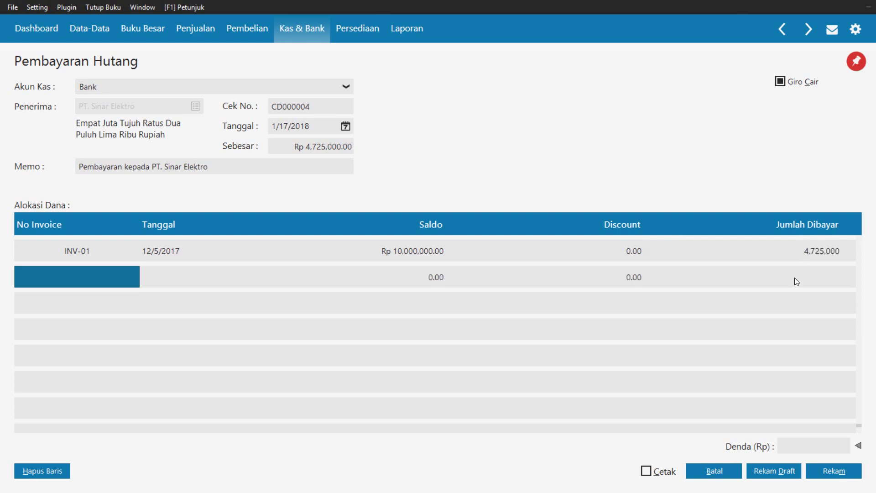
# Save cleared payment CD000004, keeping the original transaction date
pyautogui.click(339, 153)
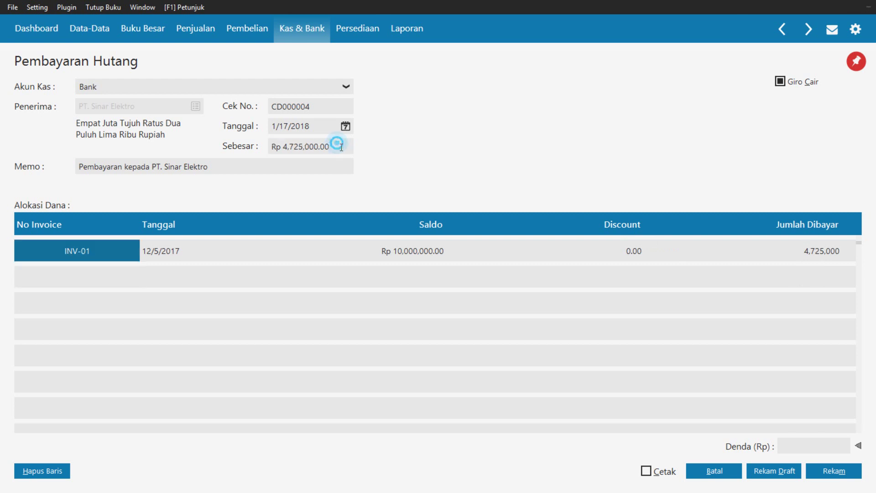
pyautogui.click(344, 170)
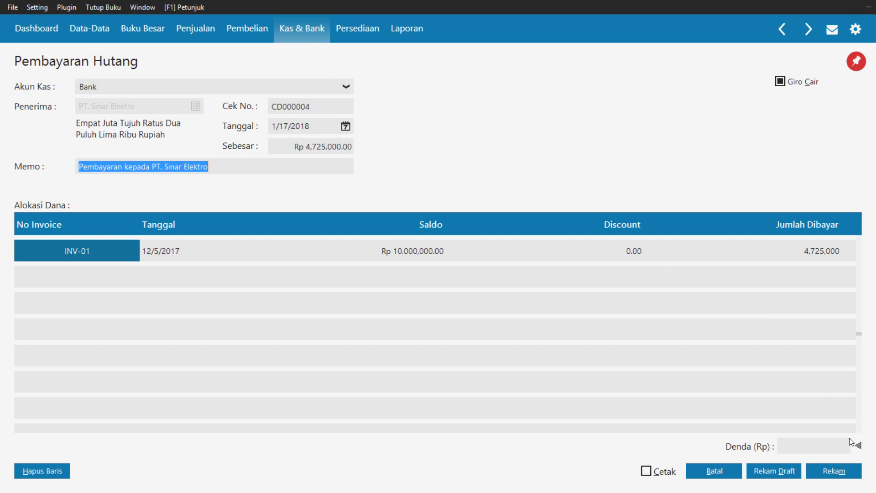
pyautogui.click(843, 468)
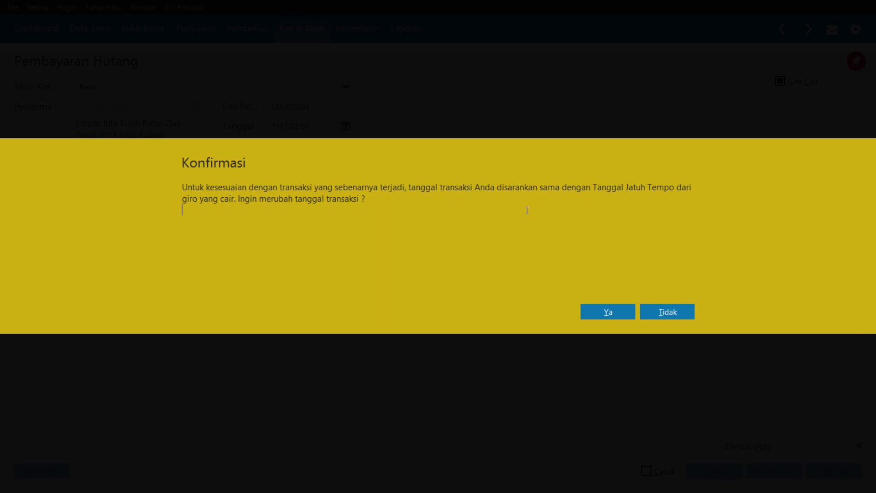
pyautogui.click(670, 305)
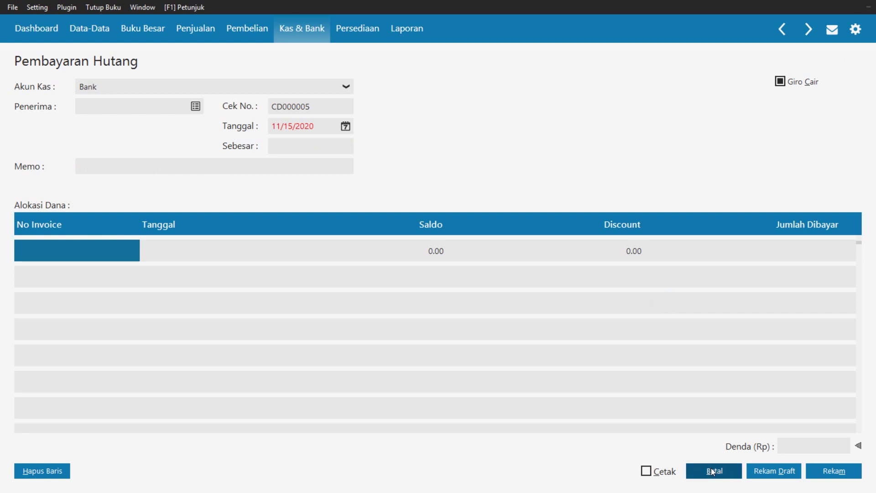
# Close the empty payment form and the Giro Keluar list, then switch to Persediaan
pyautogui.click(712, 469)
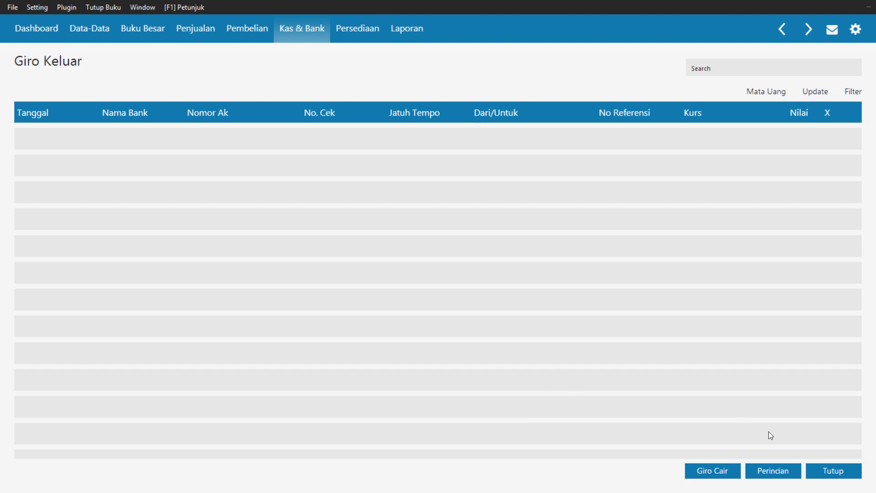
pyautogui.click(827, 472)
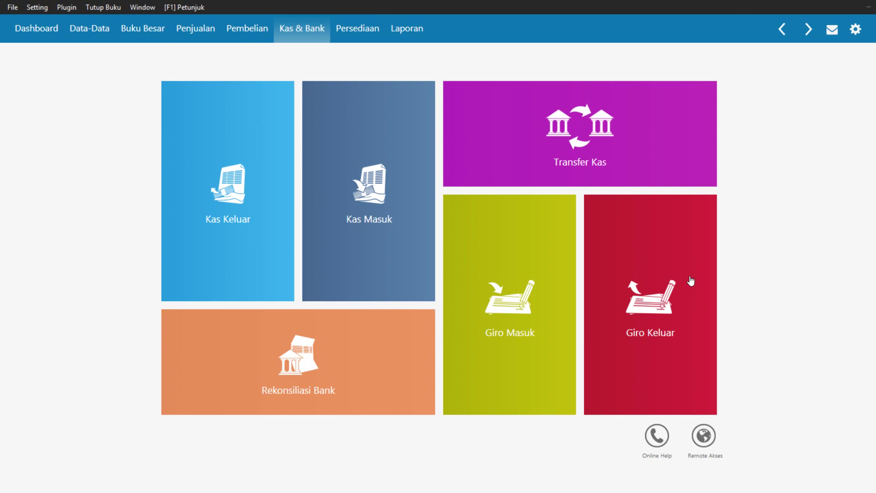
pyautogui.click(349, 29)
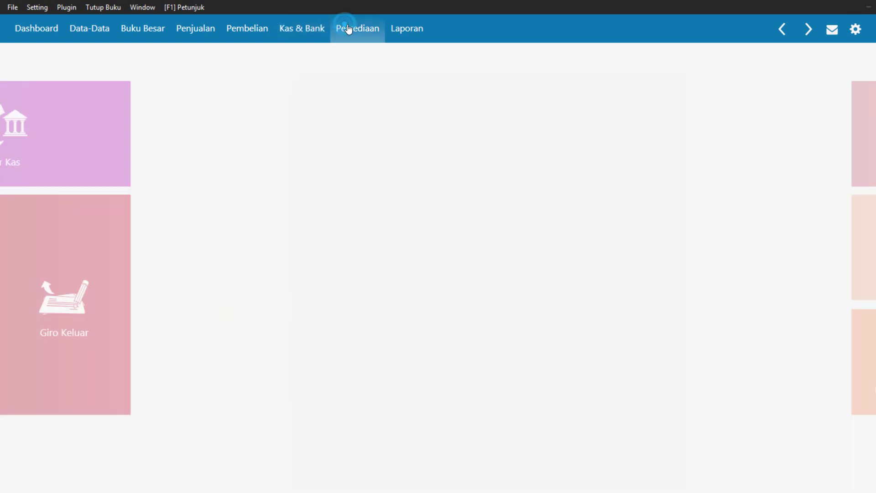
pyautogui.moveTo(371, 126)
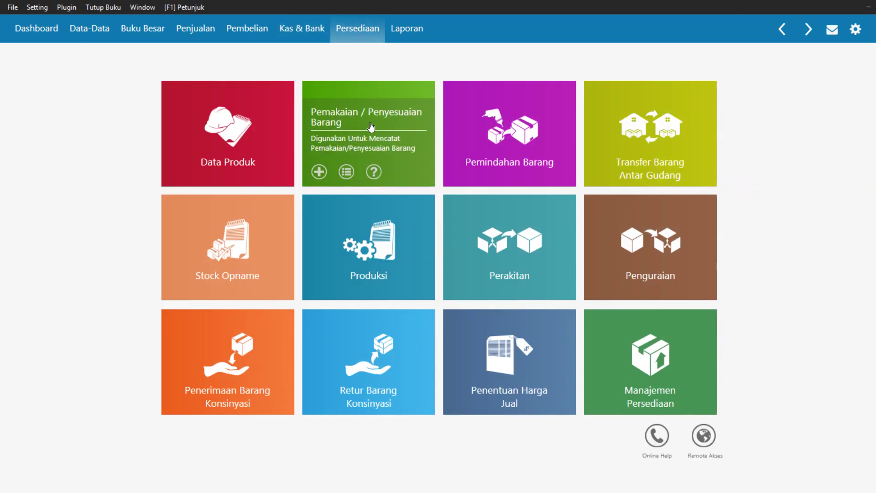
# Start a new inventory adjustment from the goods usage and adjustment list
pyautogui.click(370, 126)
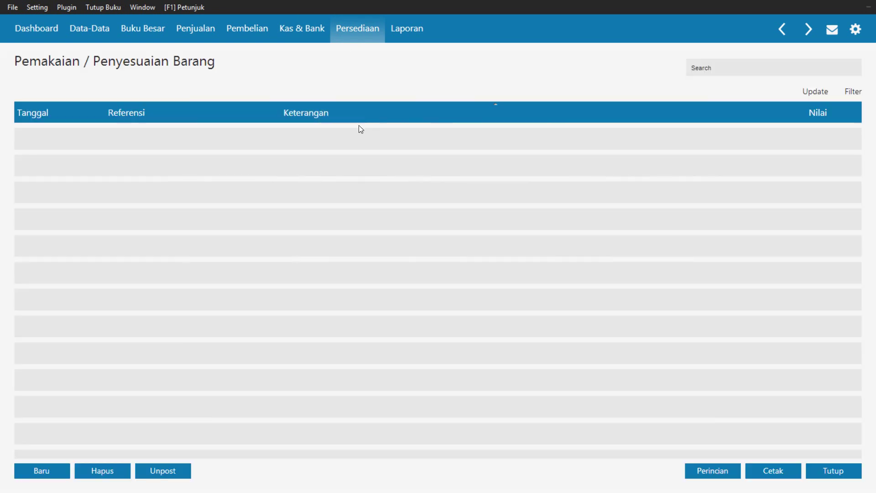
pyautogui.click(34, 470)
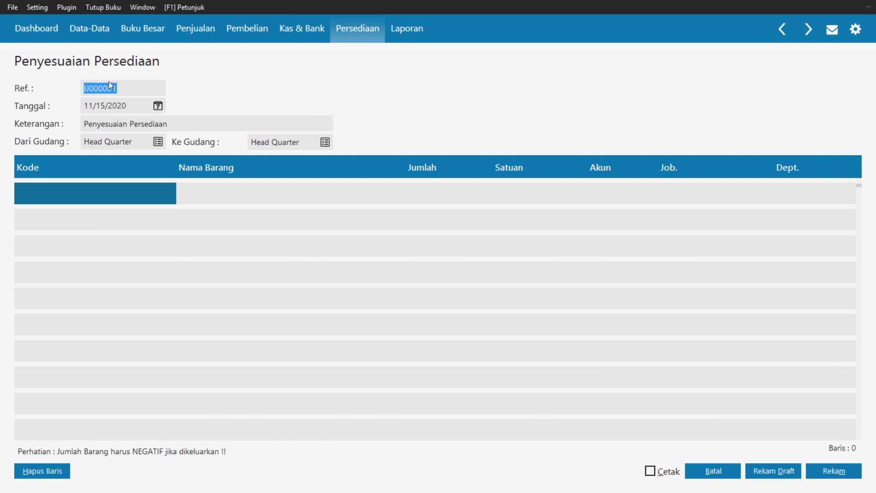
pyautogui.click(128, 90)
# Set the adjustment date to 1/30/2018
pyautogui.click(158, 108)
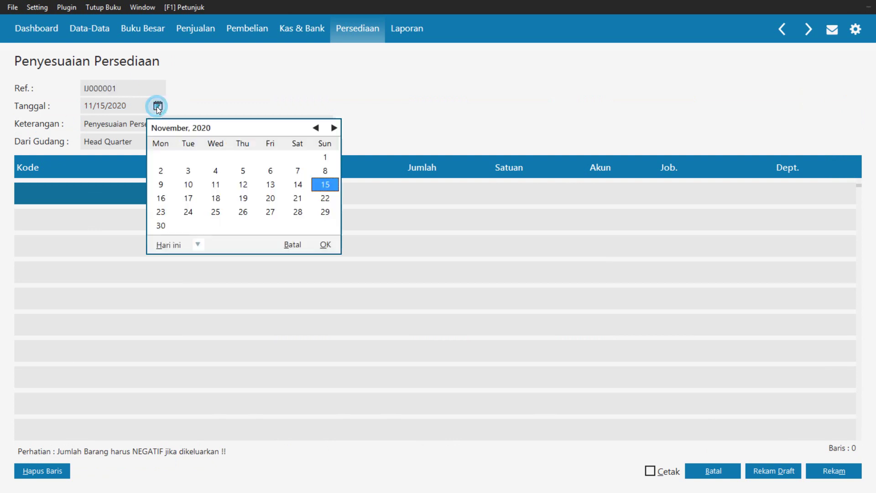
pyautogui.click(315, 129)
pyautogui.click(315, 129)
pyautogui.click(315, 129)
pyautogui.click(315, 130)
pyautogui.click(315, 130)
pyautogui.click(315, 129)
pyautogui.click(315, 129)
pyautogui.click(315, 129)
pyautogui.click(315, 128)
pyautogui.click(315, 129)
pyautogui.click(315, 128)
pyautogui.click(315, 128)
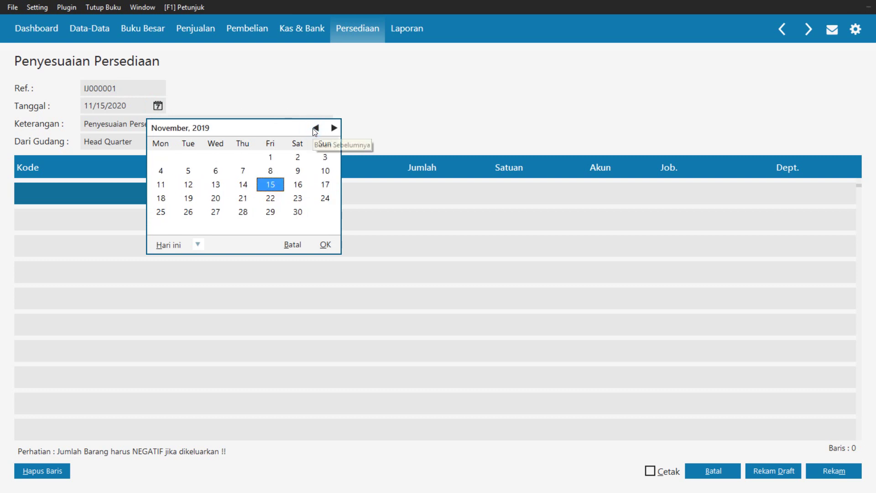
pyautogui.click(315, 128)
pyautogui.click(315, 129)
pyautogui.click(315, 129)
pyautogui.click(315, 128)
pyautogui.click(315, 128)
pyautogui.click(314, 129)
pyautogui.click(315, 129)
pyautogui.click(315, 129)
pyautogui.click(314, 129)
pyautogui.click(315, 129)
pyautogui.click(315, 129)
pyautogui.click(314, 129)
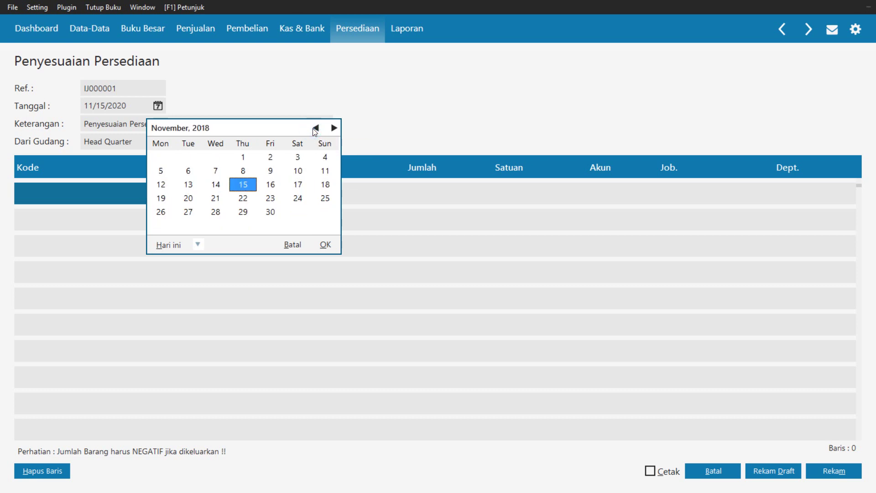
pyautogui.click(315, 129)
pyautogui.click(315, 129)
pyautogui.click(315, 129)
pyautogui.click(315, 129)
pyautogui.click(315, 128)
pyautogui.click(315, 128)
pyautogui.click(315, 129)
pyautogui.click(315, 129)
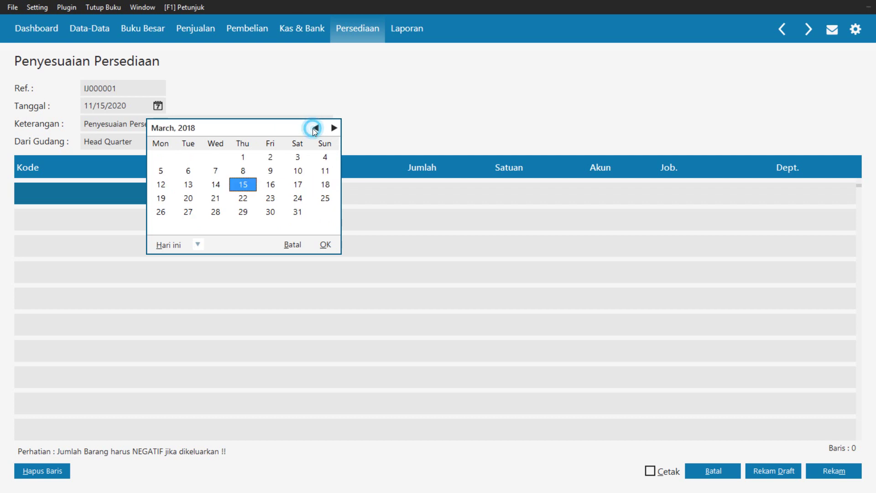
pyautogui.click(314, 129)
pyautogui.click(314, 128)
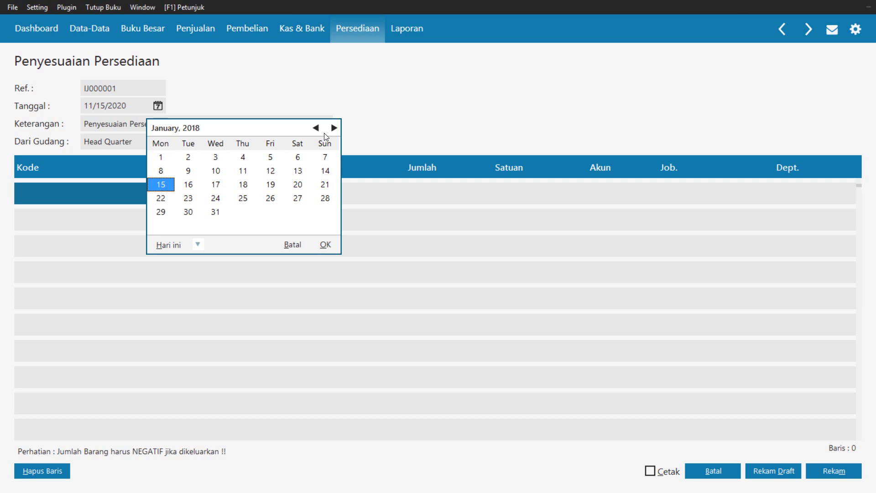
pyautogui.press('Up')
pyautogui.press('Up')
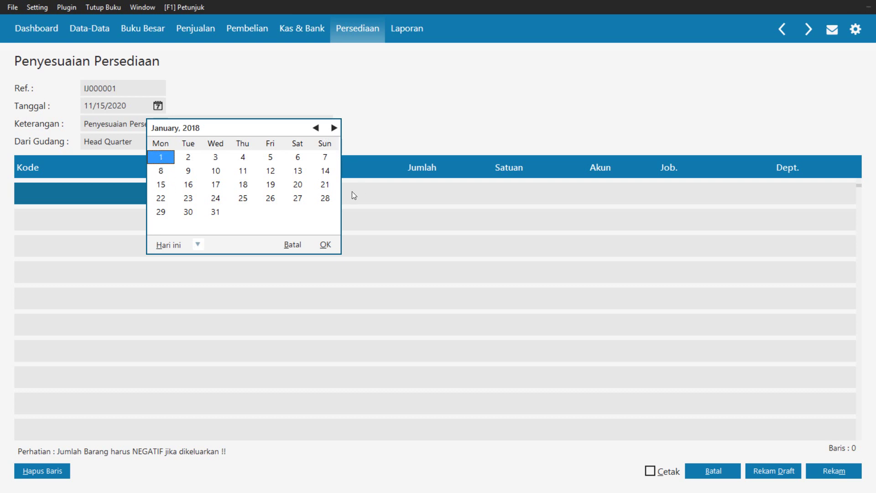
pyautogui.click(186, 213)
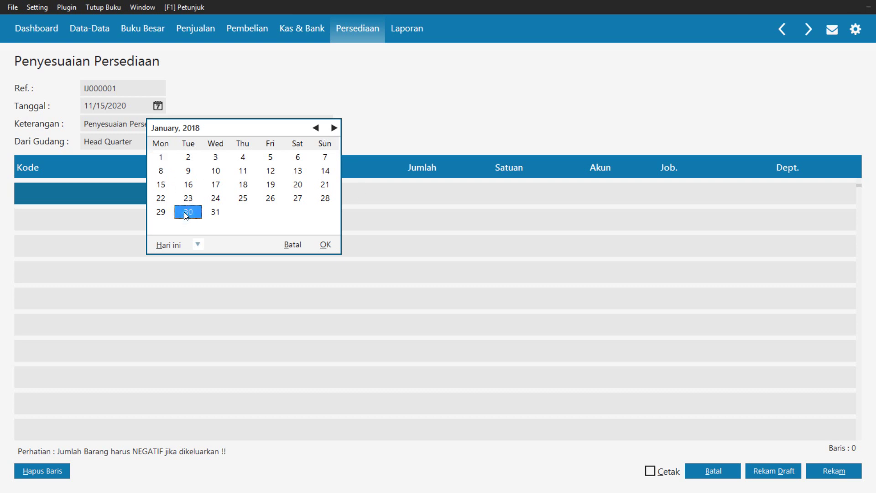
pyautogui.click(324, 245)
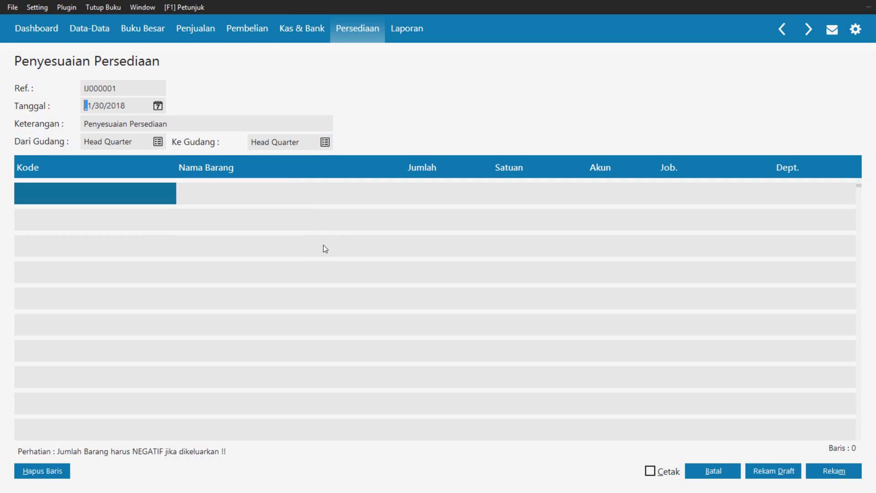
# Put item B04 TV 20" into the first adjustment row, dismissing the account code error
pyautogui.doubleClick(72, 199)
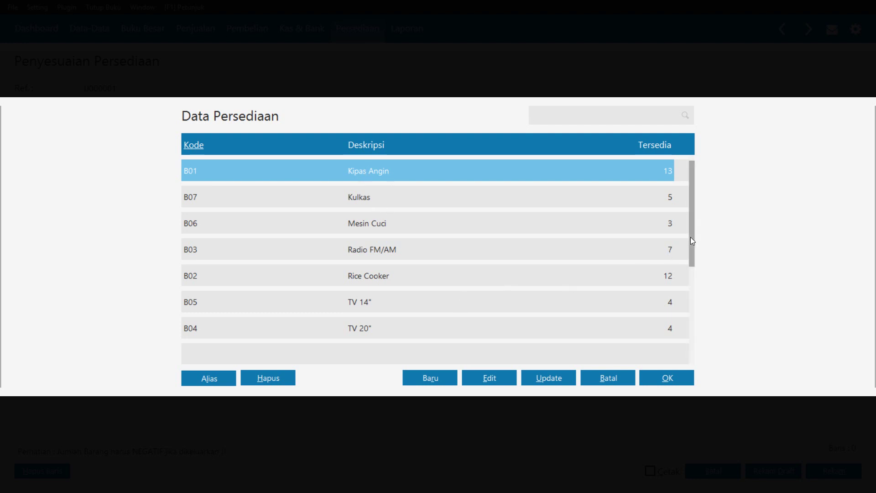
pyautogui.click(448, 328)
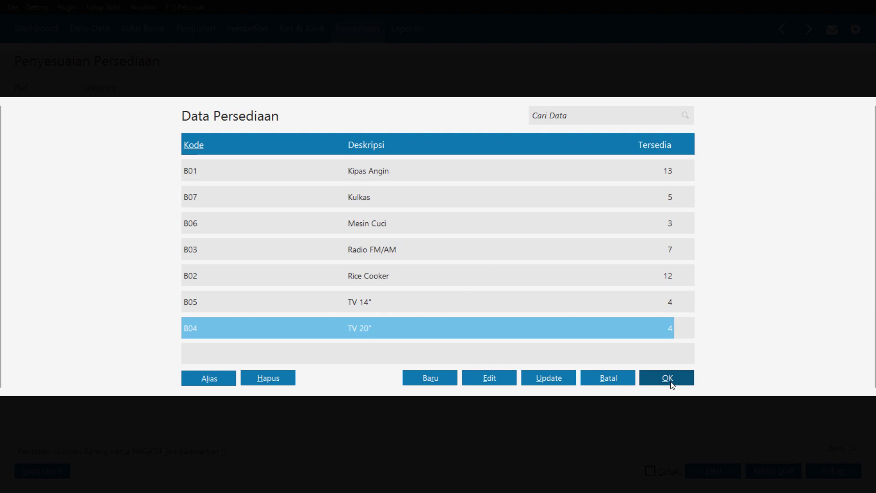
pyautogui.click(671, 379)
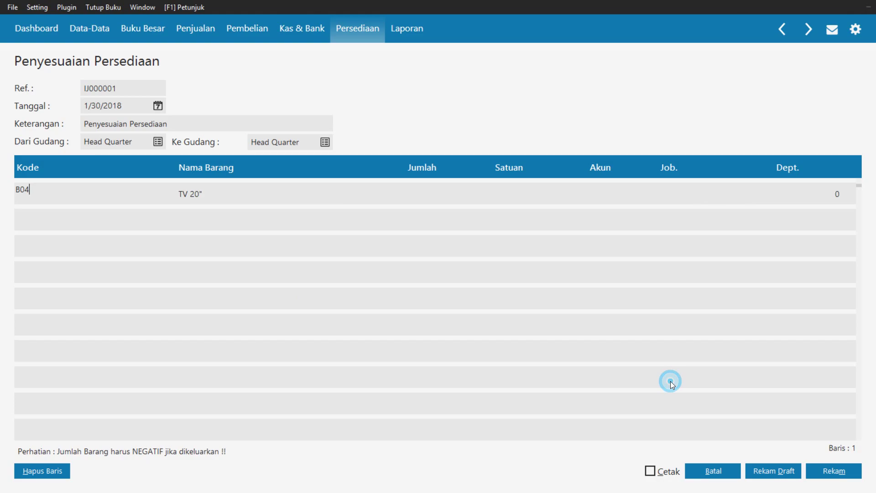
pyautogui.click(158, 141)
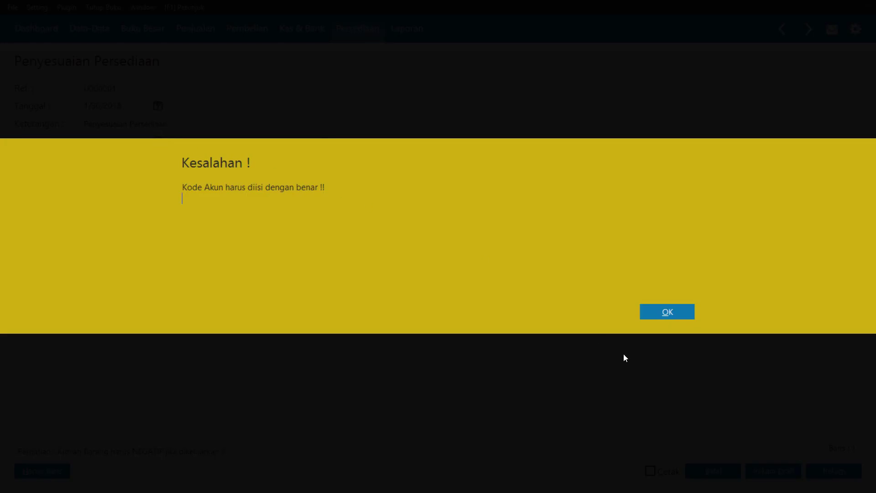
pyautogui.click(646, 311)
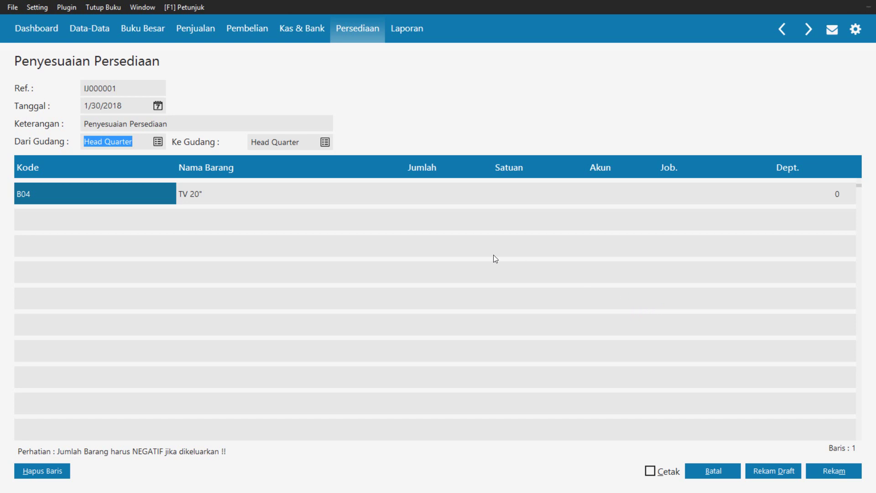
# Give the TV 20" row quantity 1 and account Persediaan 1
pyautogui.click(428, 202)
pyautogui.write('1')
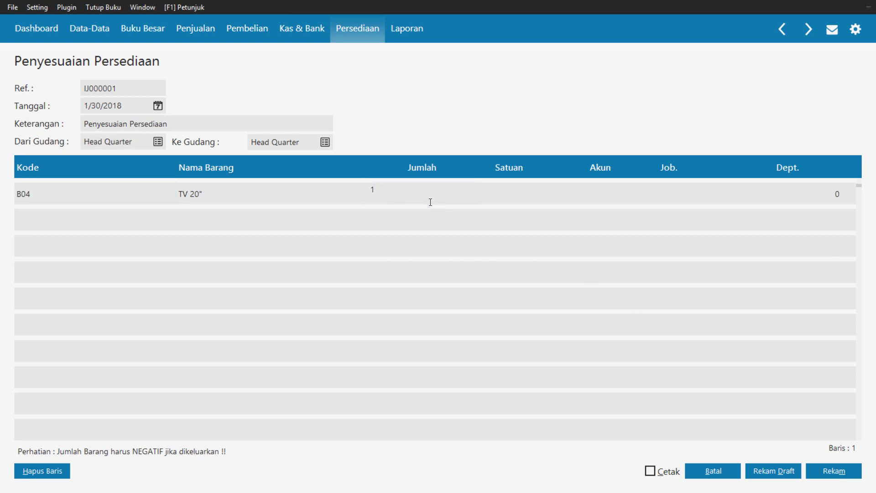
pyautogui.press('Return')
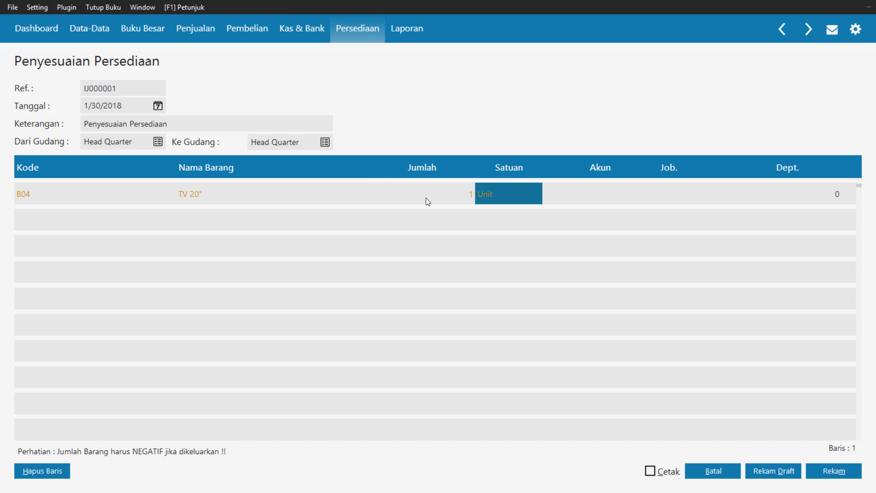
pyautogui.press('Return')
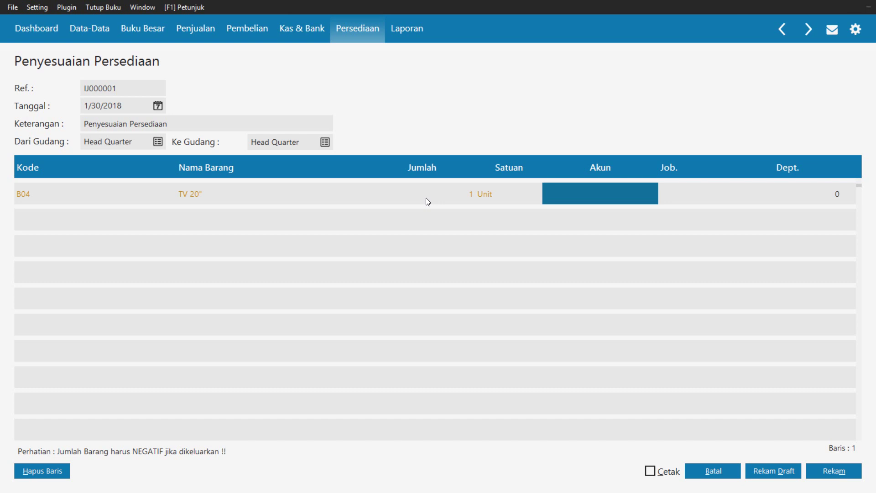
pyautogui.press('Return')
pyautogui.press('Down')
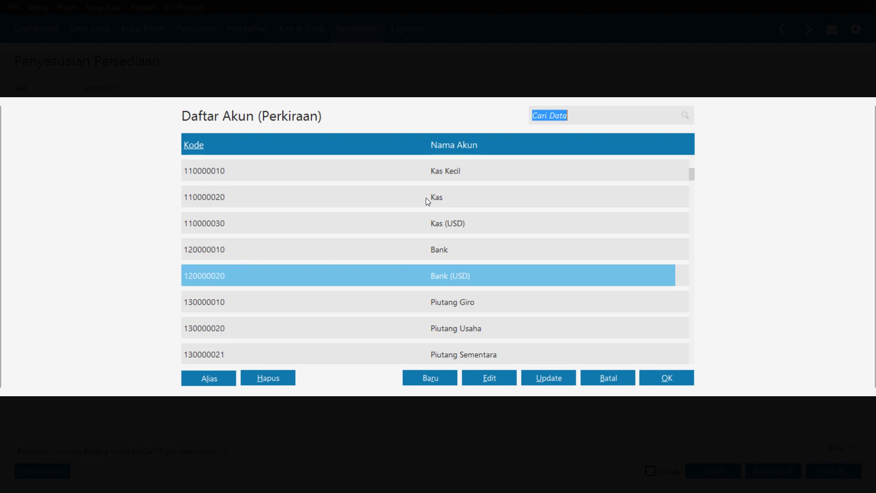
pyautogui.press('Down')
pyautogui.press('Down')
pyautogui.press('Down')
pyautogui.press('Down')
pyautogui.press('Down')
pyautogui.press('Down')
pyautogui.press('Down')
pyautogui.press('Down')
pyautogui.press('Down')
pyautogui.press('Down')
pyautogui.press('Down')
pyautogui.press('Down')
pyautogui.press('Down')
pyautogui.press('Down')
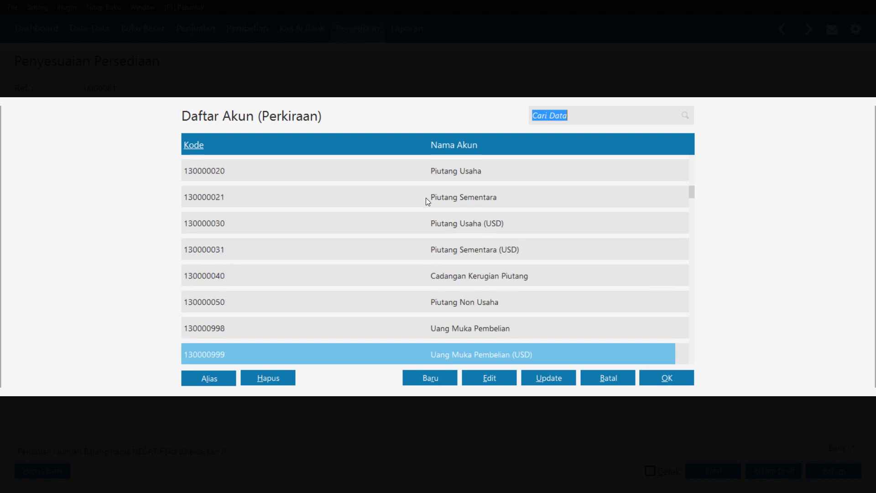
pyautogui.press('Up')
pyautogui.press('Up')
pyautogui.press('Up')
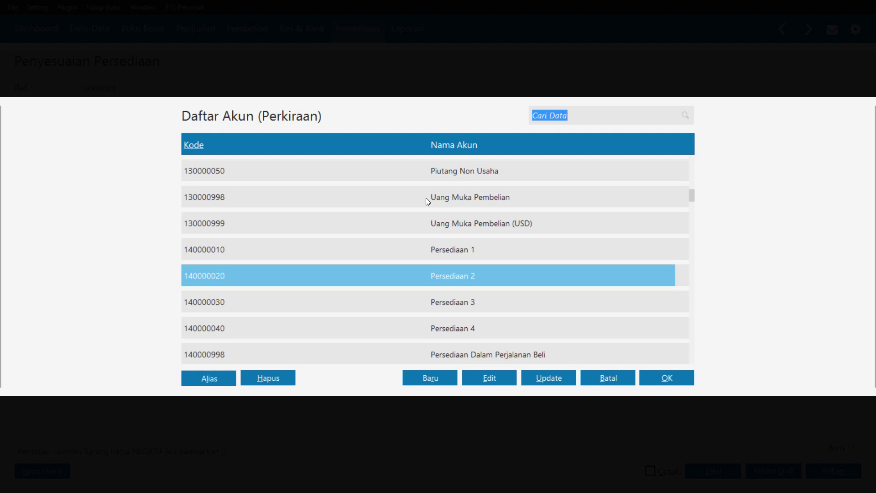
pyautogui.press('Up')
pyautogui.press('Return')
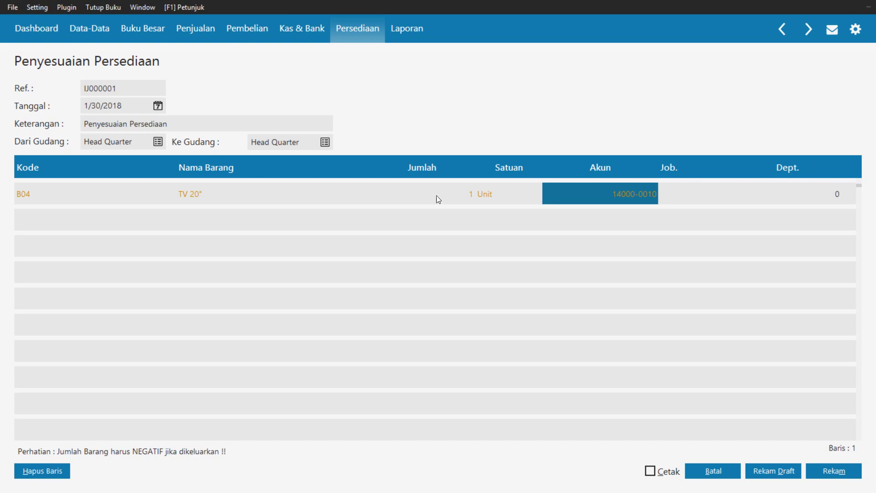
# Save adjustment IJ000001 and close the new blank adjustment form
pyautogui.press('Tab')
pyautogui.press('Tab')
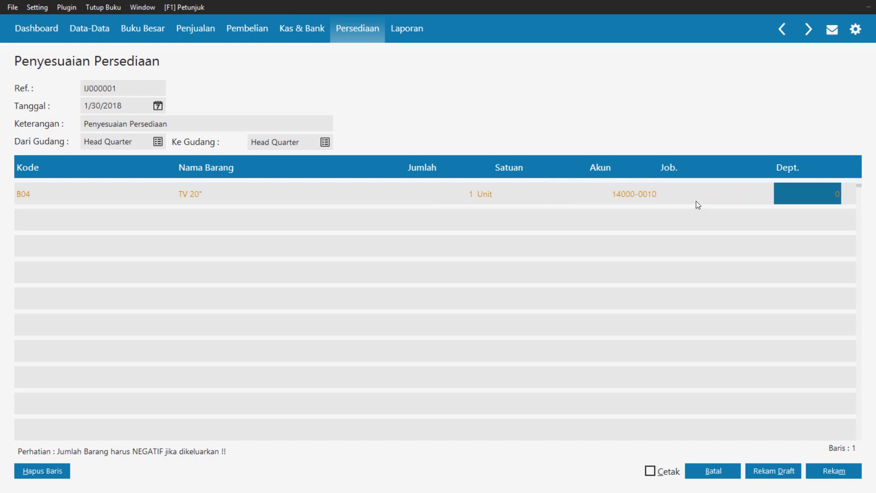
pyautogui.click(838, 474)
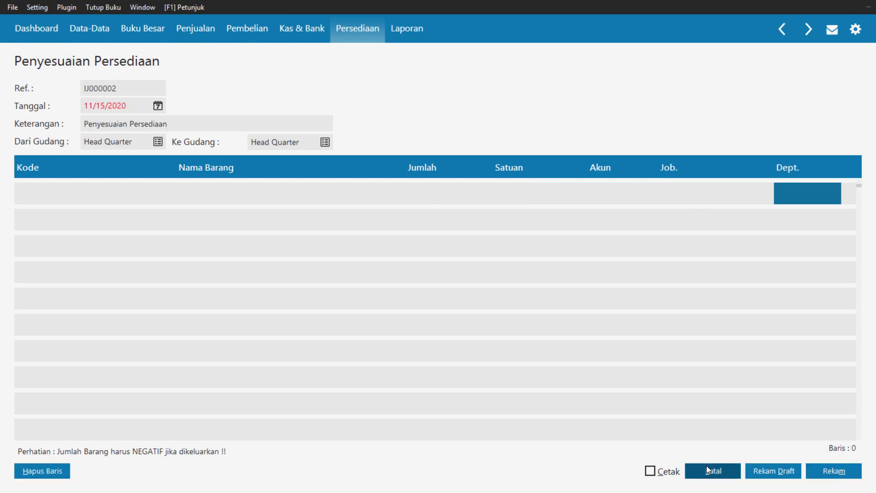
pyautogui.click(705, 469)
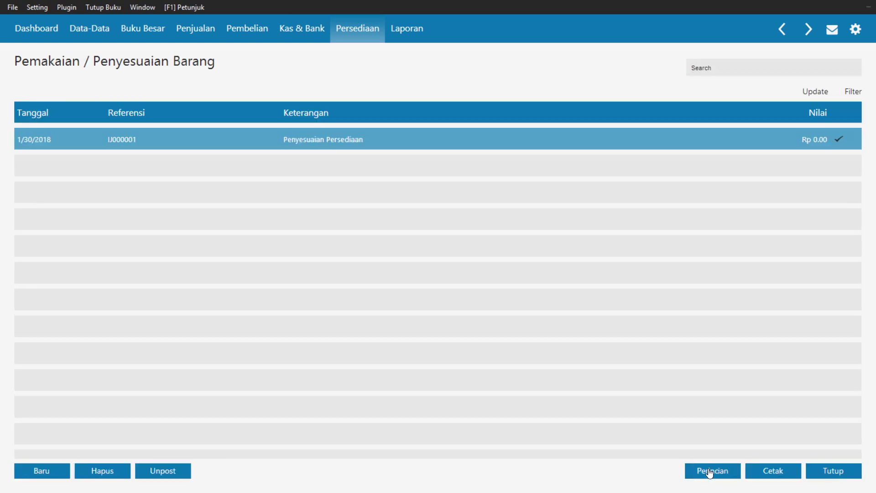
# Close the adjustments list and show the Kas Dan Bank reports in the Laporan module
pyautogui.click(834, 471)
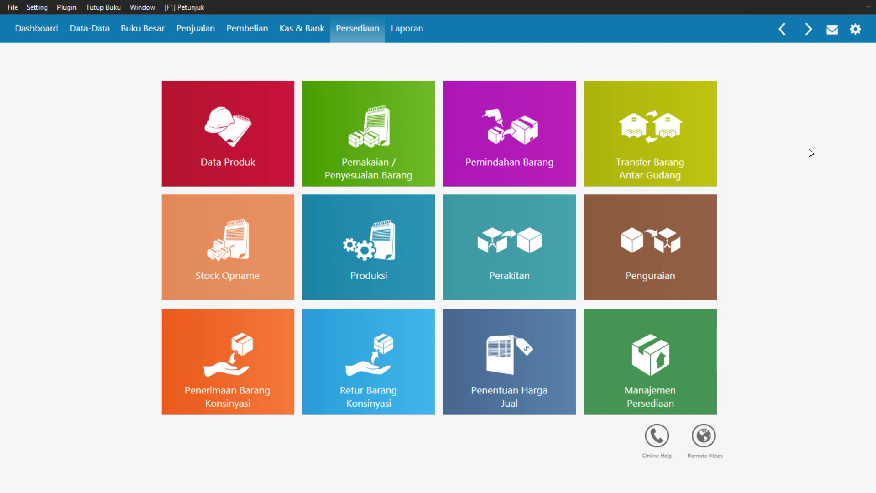
pyautogui.click(398, 41)
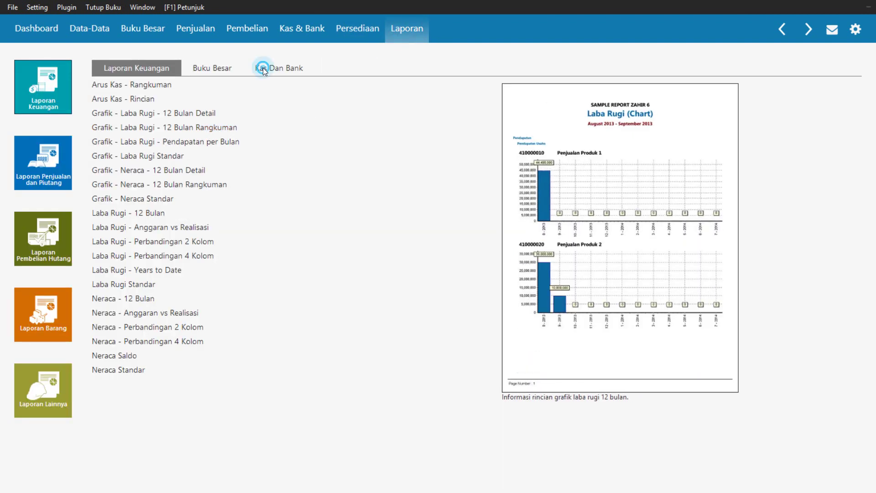
pyautogui.click(262, 68)
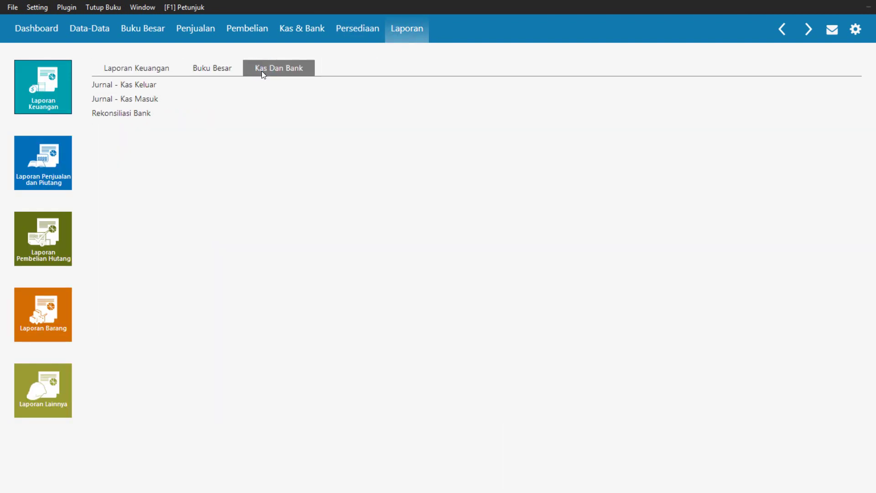
# Generate and view the Jurnal - Kas Keluar report for 1/1/2018–1/31/2018, then close it
pyautogui.click(149, 86)
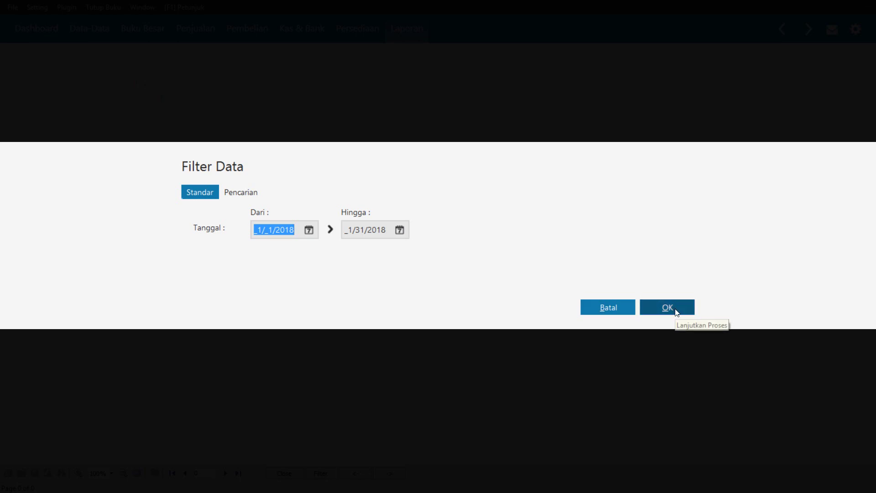
pyautogui.click(677, 312)
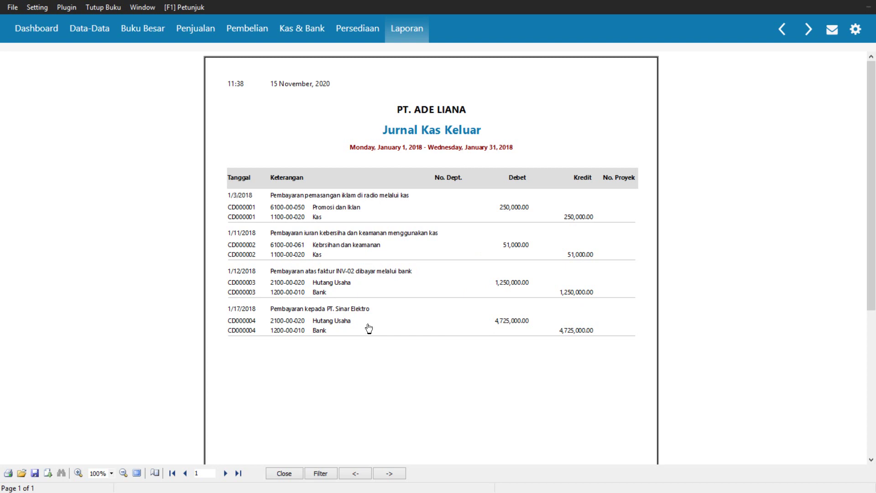
pyautogui.click(407, 32)
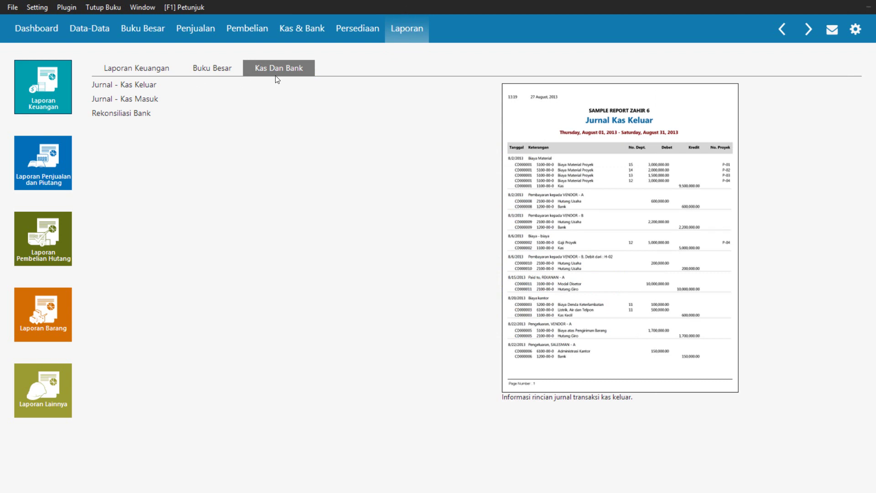
# Generate and view the January 2018 Jurnal - Kas Masuk report, then close it
pyautogui.click(158, 101)
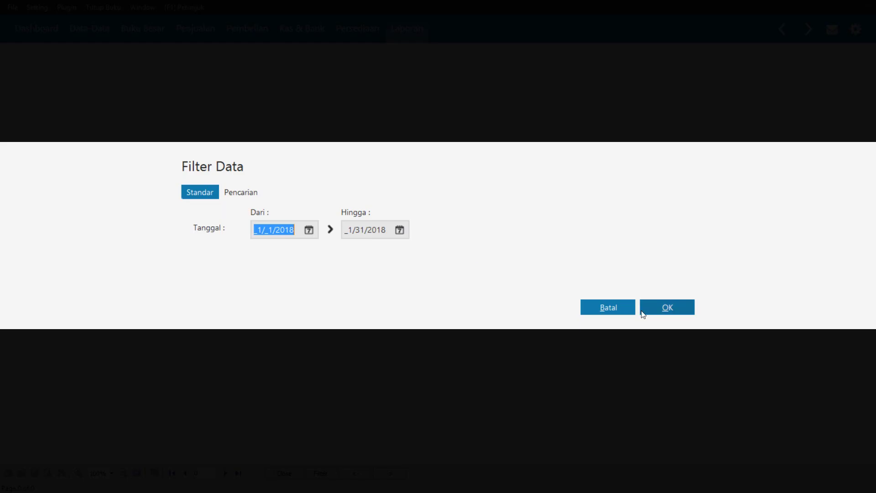
pyautogui.click(664, 308)
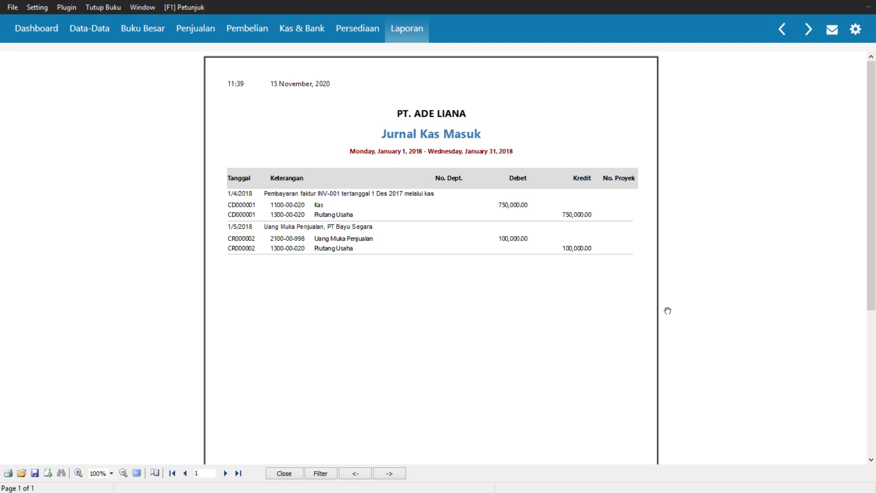
pyautogui.click(411, 30)
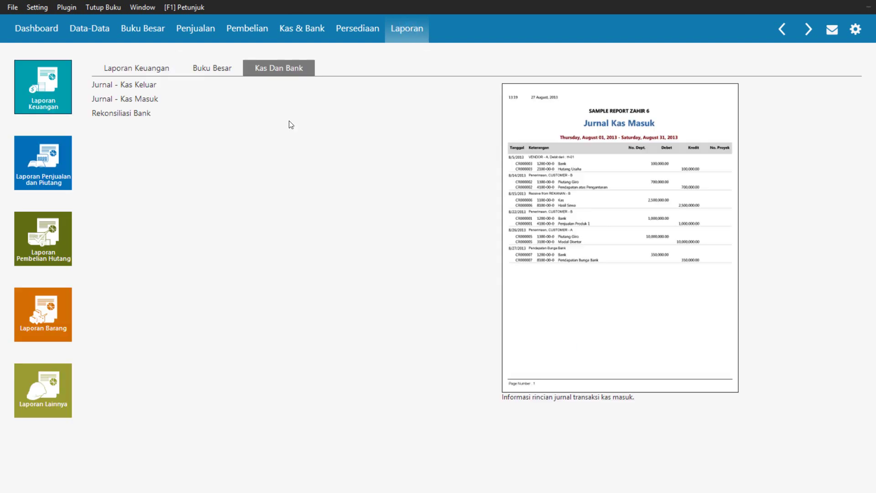
# Generate the January 2018 Laba Rugi Standar report, check the -246,500 net loss, and close it
pyautogui.click(125, 68)
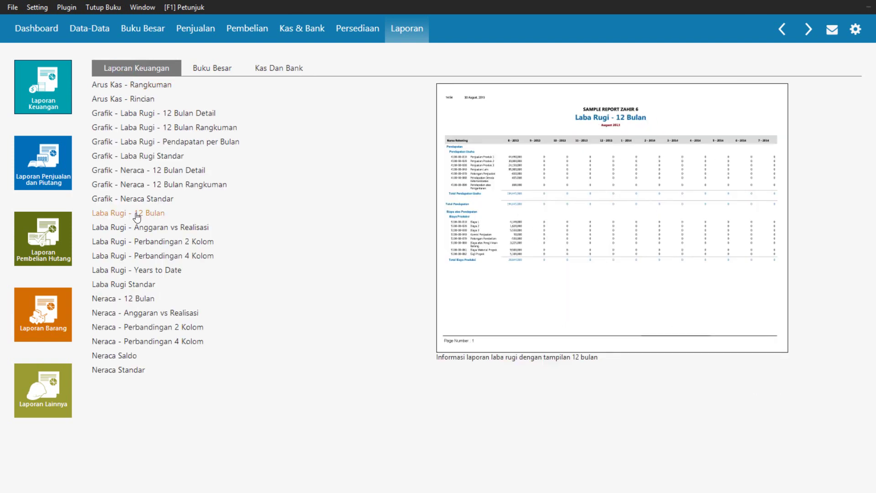
pyautogui.click(141, 285)
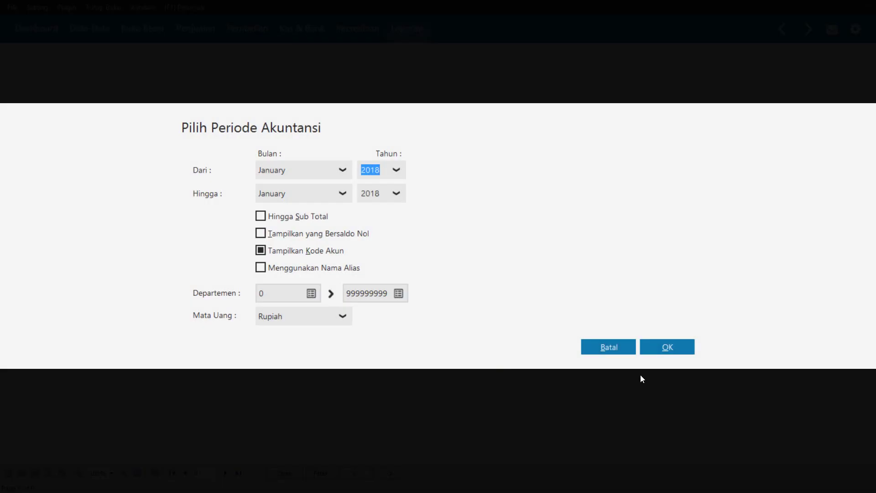
pyautogui.click(658, 346)
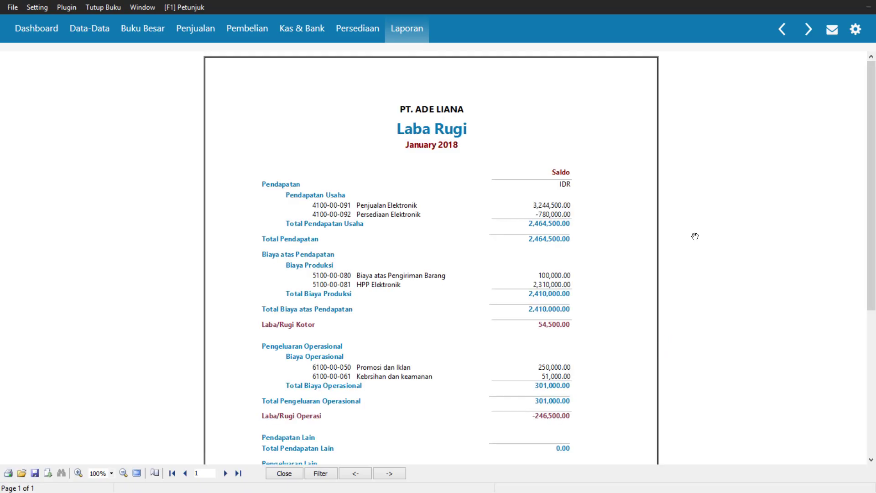
pyautogui.moveTo(873, 165); pyautogui.dragTo(866, 190)
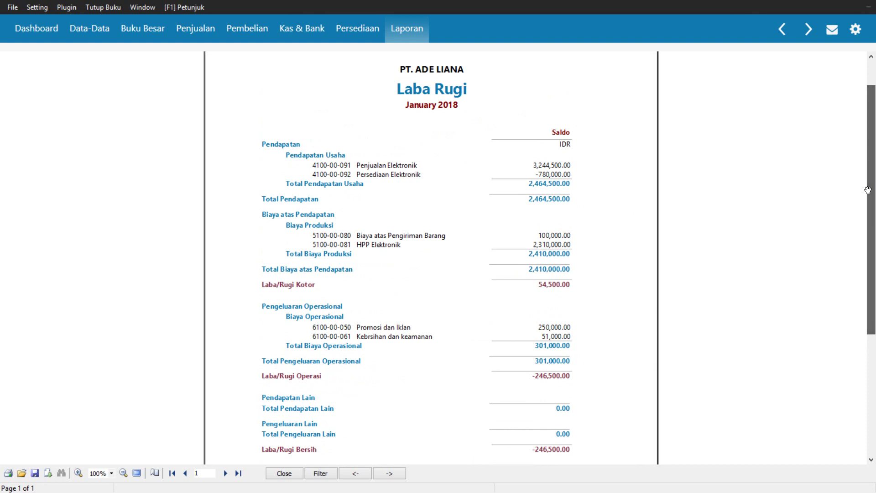
pyautogui.click(406, 29)
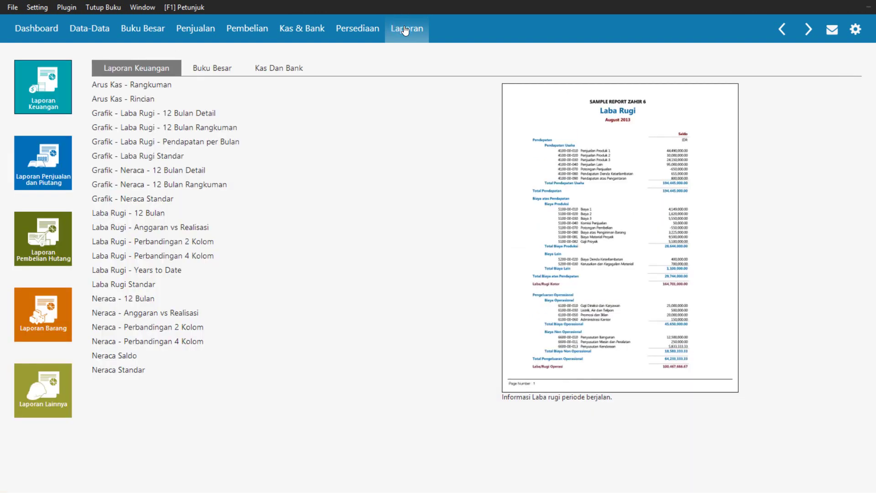
# Generate the Neraca Saldo trial balance, scroll to its 174,623,950.00 totals, and close it
pyautogui.click(130, 357)
pyautogui.click(655, 330)
pyautogui.moveTo(871, 113); pyautogui.dragTo(873, 442)
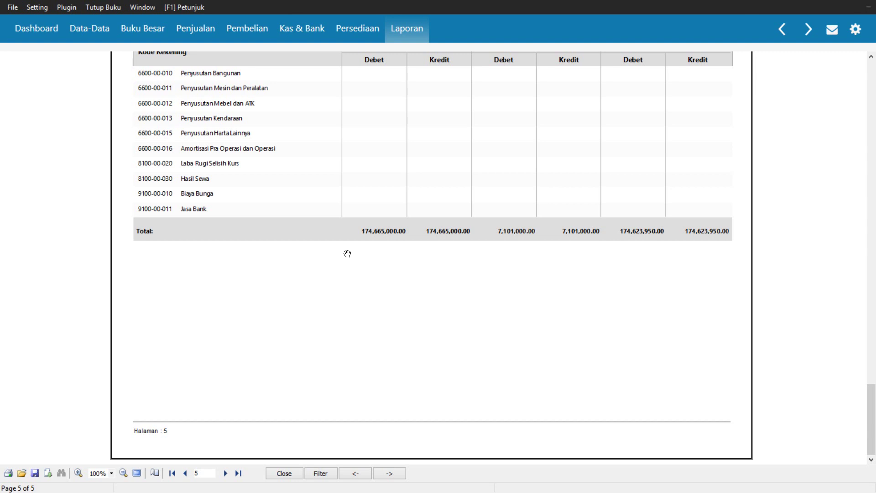
pyautogui.moveTo(872, 439); pyautogui.dragTo(874, 490)
pyautogui.click(404, 31)
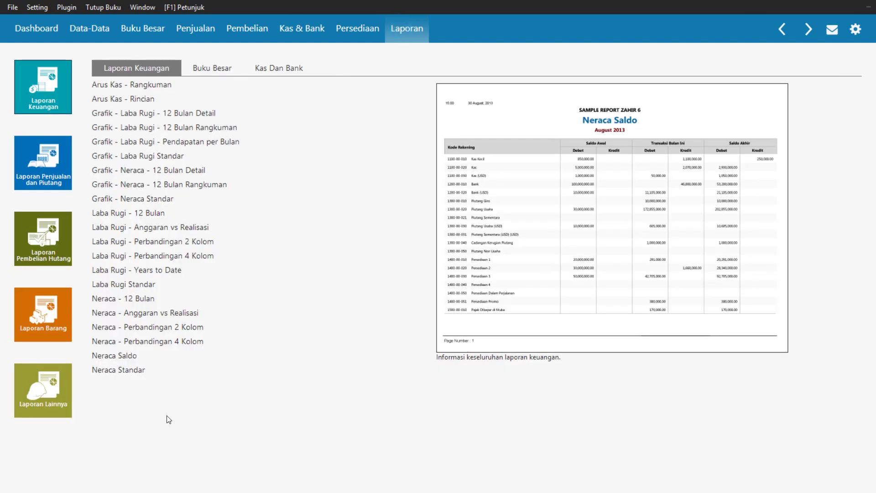
# Generate and scroll the January 2018 Neraca Standar balance sheet, totalling 158,632,950.00 in assets
pyautogui.click(112, 372)
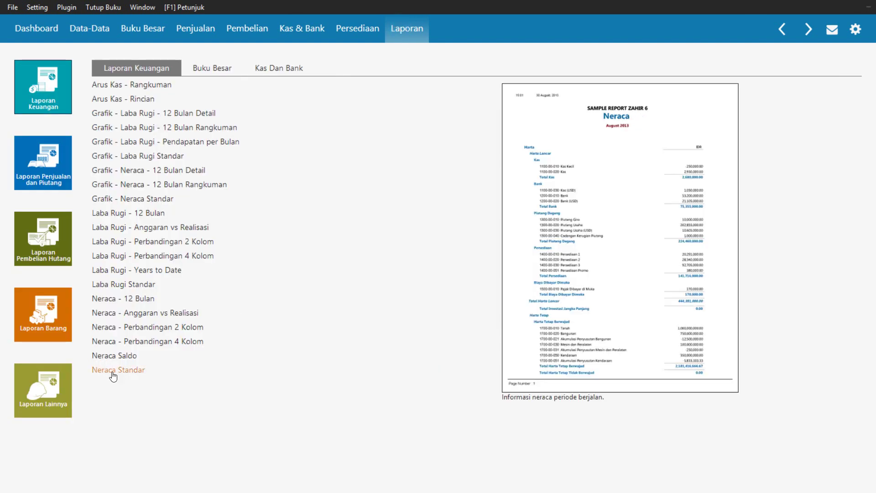
pyautogui.doubleClick(111, 372)
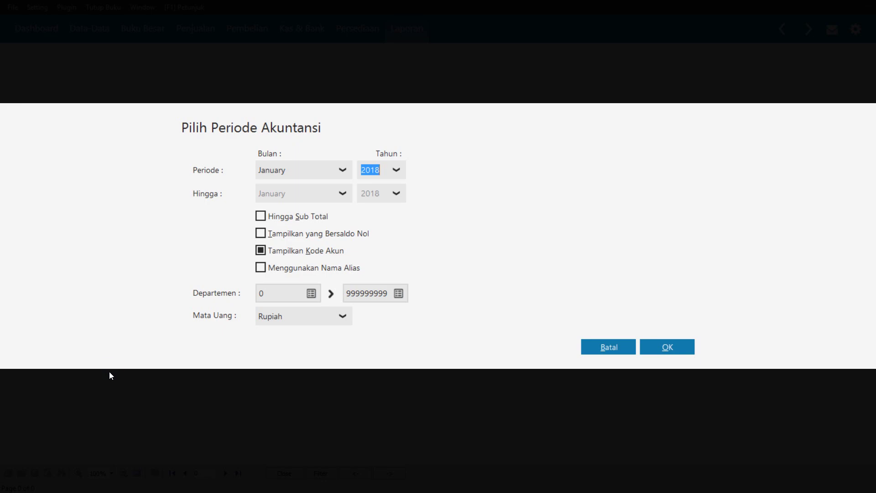
pyautogui.click(657, 346)
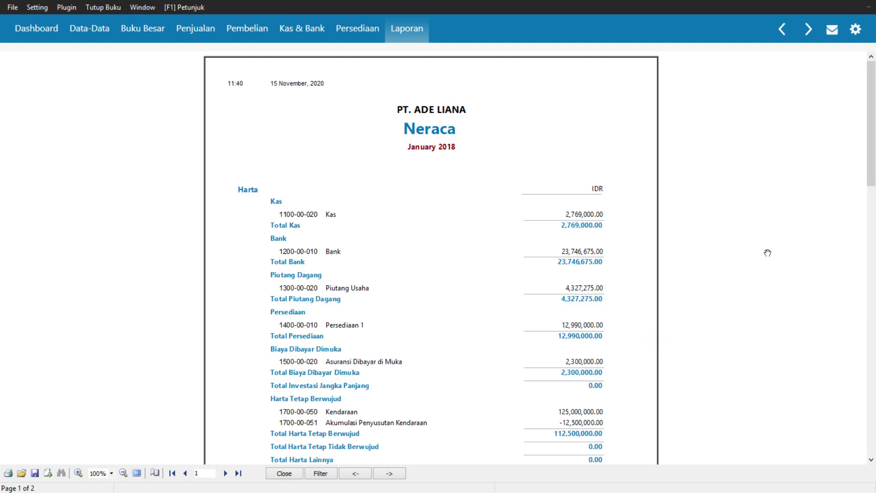
pyautogui.moveTo(871, 119); pyautogui.dragTo(875, 162)
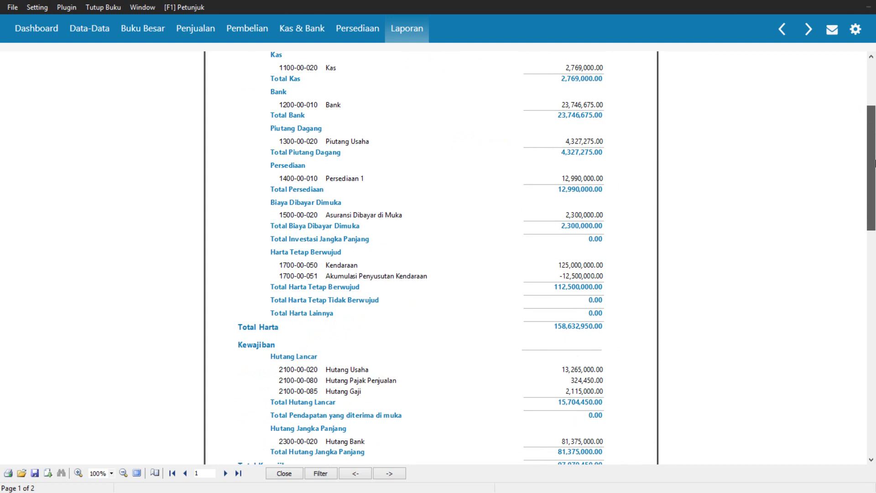
pyautogui.moveTo(875, 163); pyautogui.dragTo(874, 162)
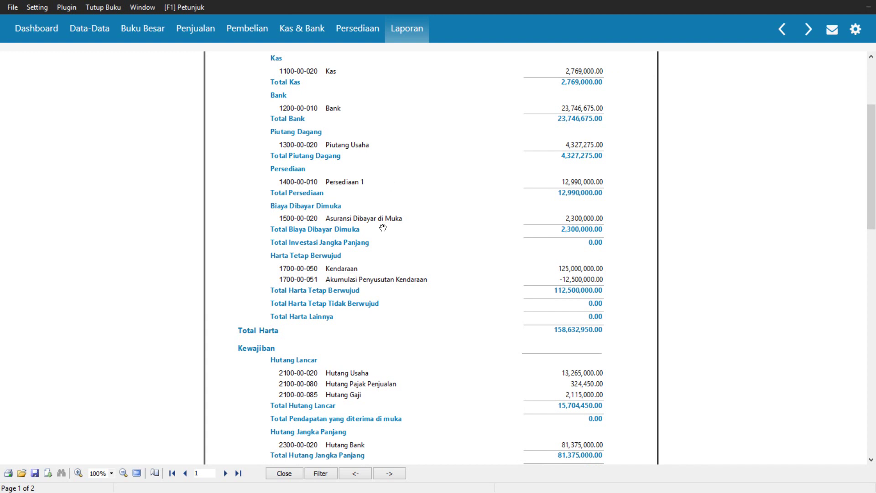
# Close the company data via Tutup data dan Tampilkan Menu Utama and exit Zahir Accounting
pyautogui.click(11, 7)
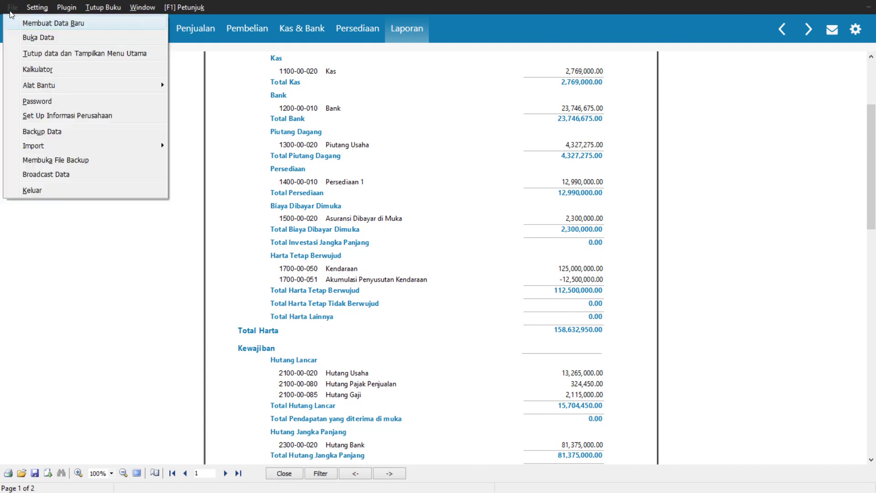
pyautogui.click(31, 55)
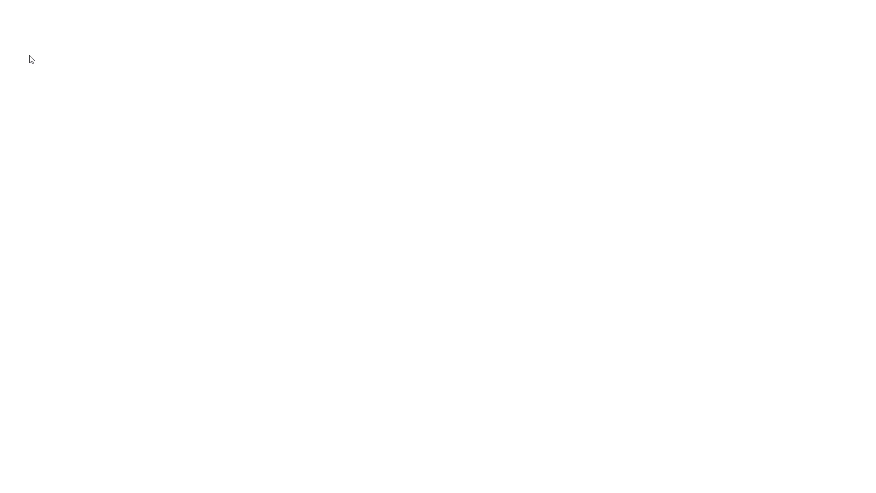
pyautogui.click(585, 375)
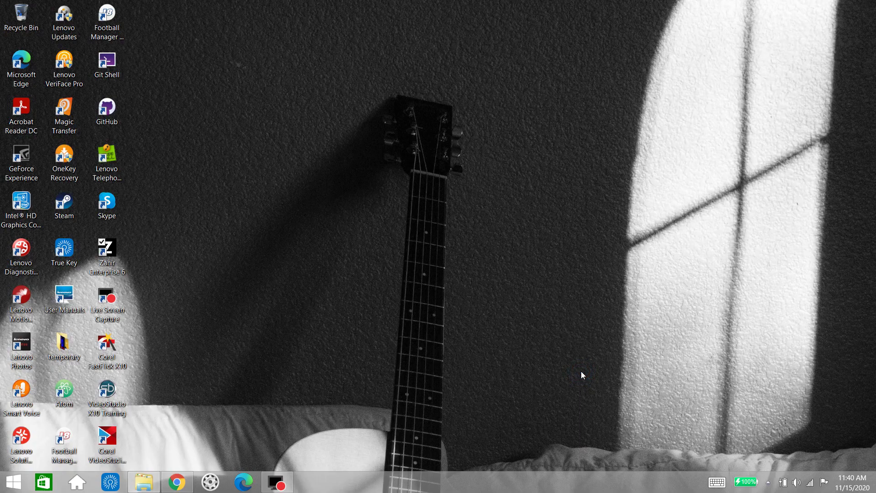